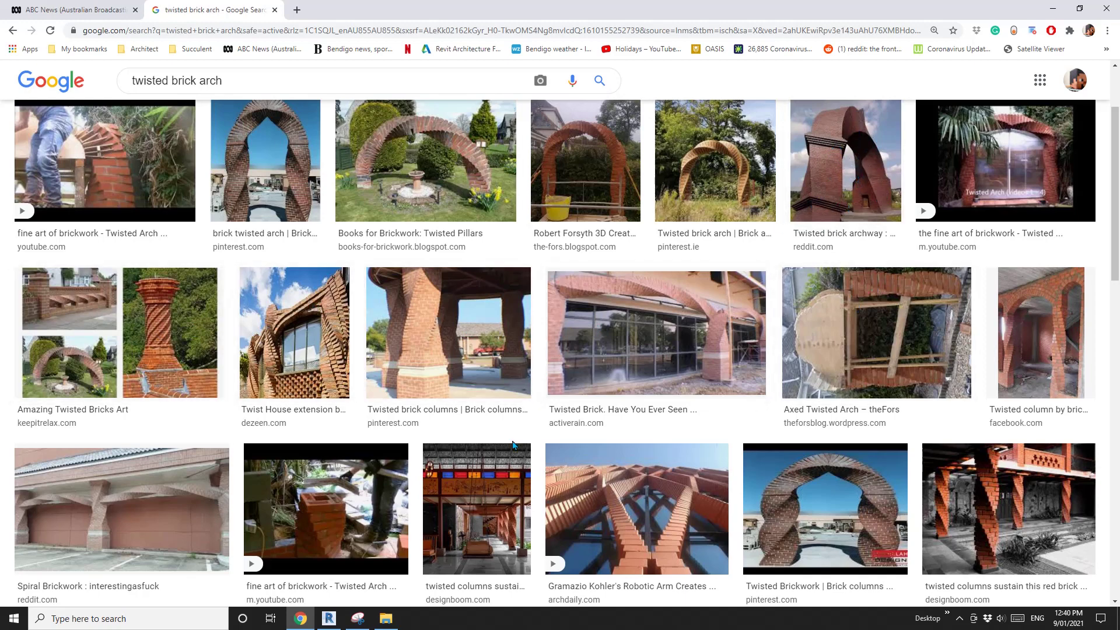
Switch to Revit and create a new project from a different template.
click(329, 618)
click(81, 140)
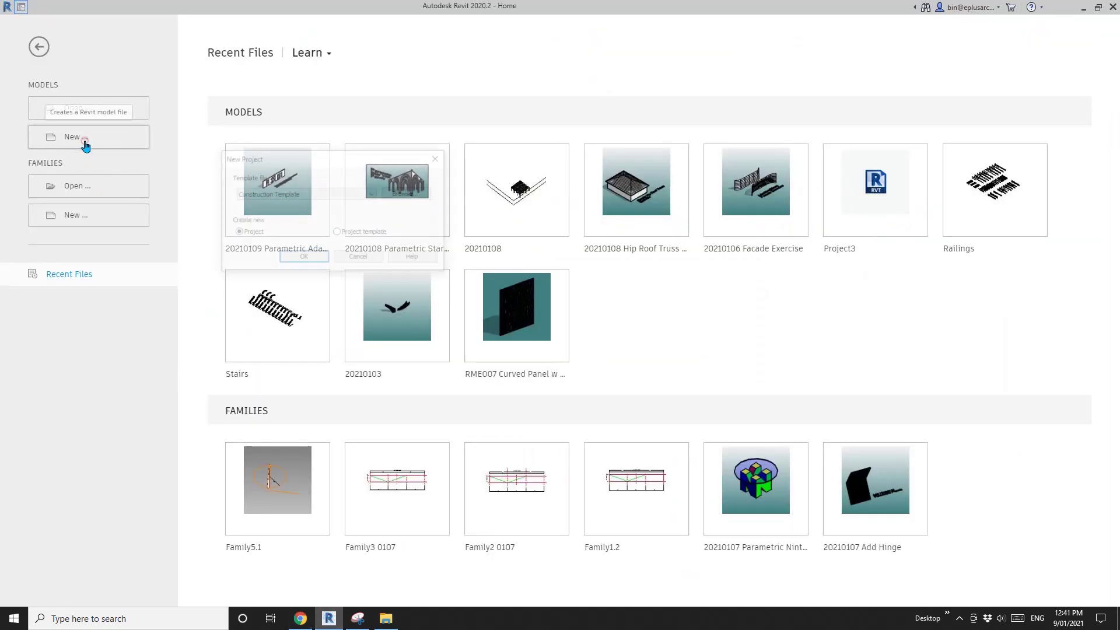
click(323, 194)
click(274, 227)
click(306, 256)
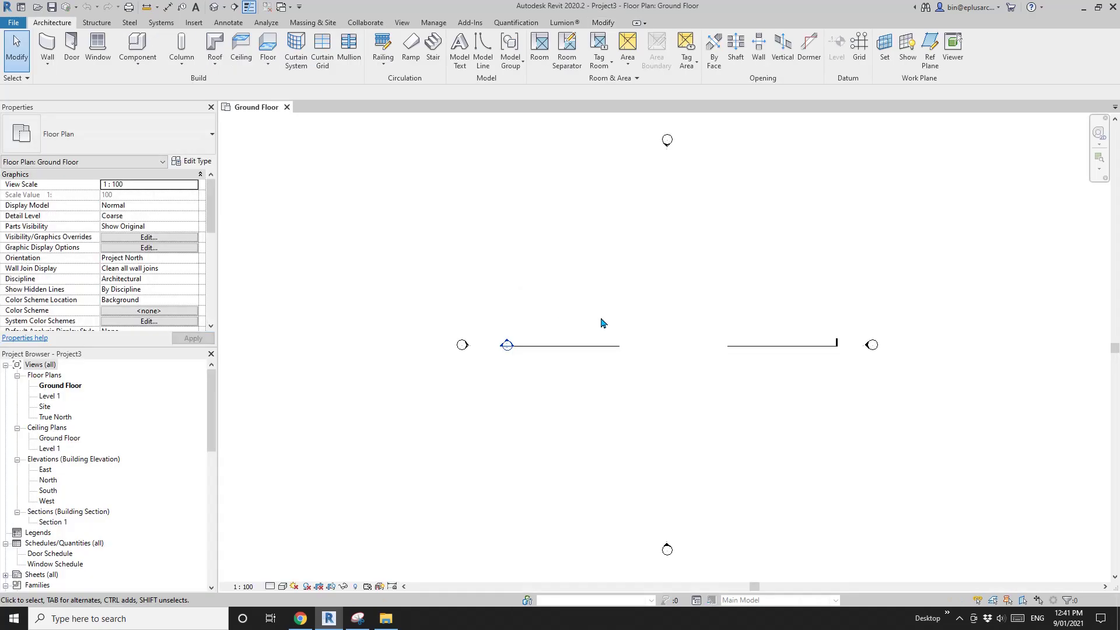
Draw a horizontal reference plane in the Ground Floor plan, just above the section line between the elevation markers.
key(r)
key(p)
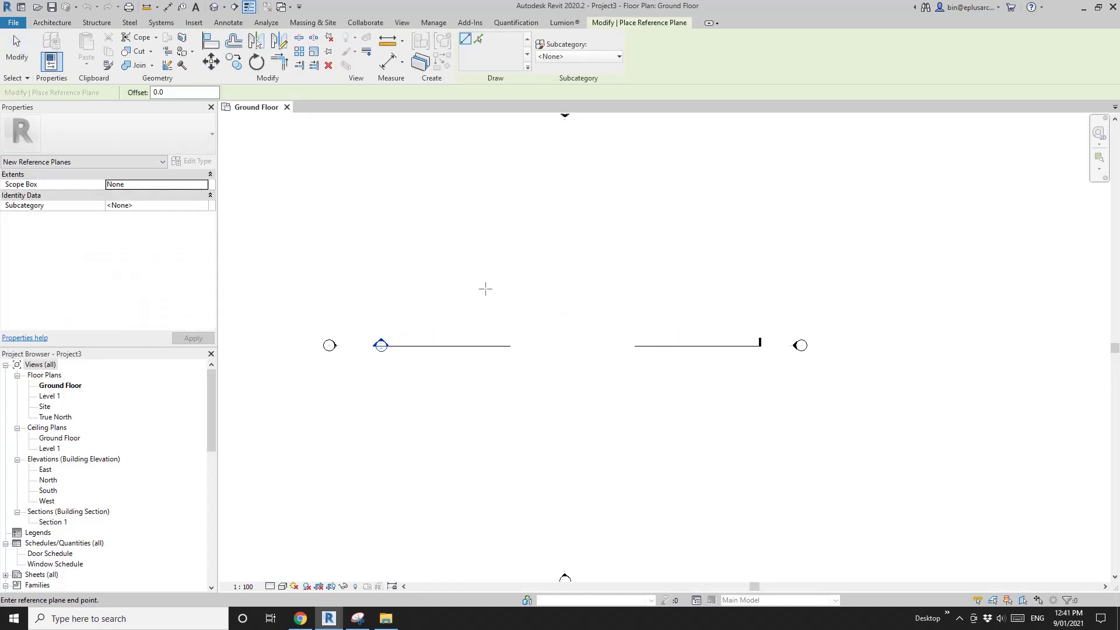
click(484, 288)
click(665, 288)
key(Escape)
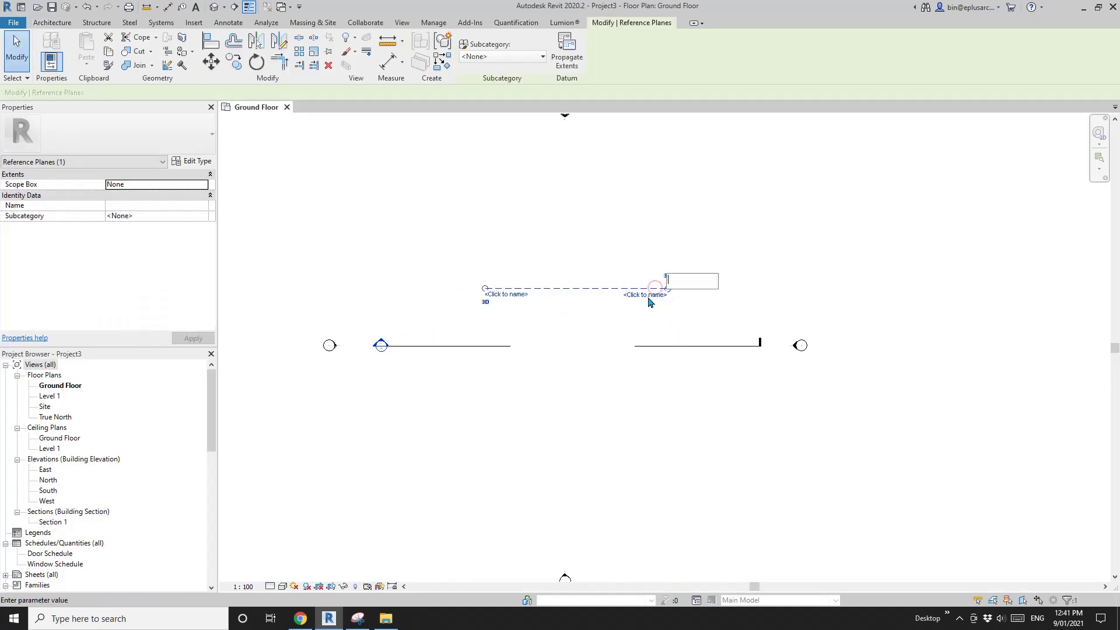
click(643, 247)
scroll(581, 304, up, 1)
middle_drag(580, 304, 585, 311)
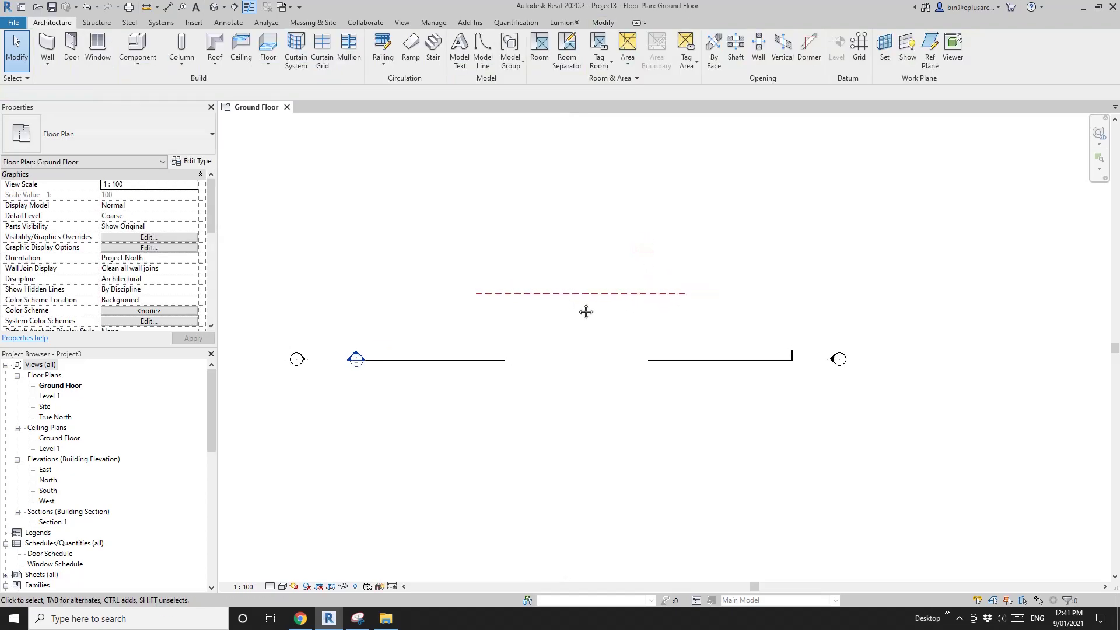
Create an in-place component of category Mass in the South elevation, named Mass 1.
double_click(49, 489)
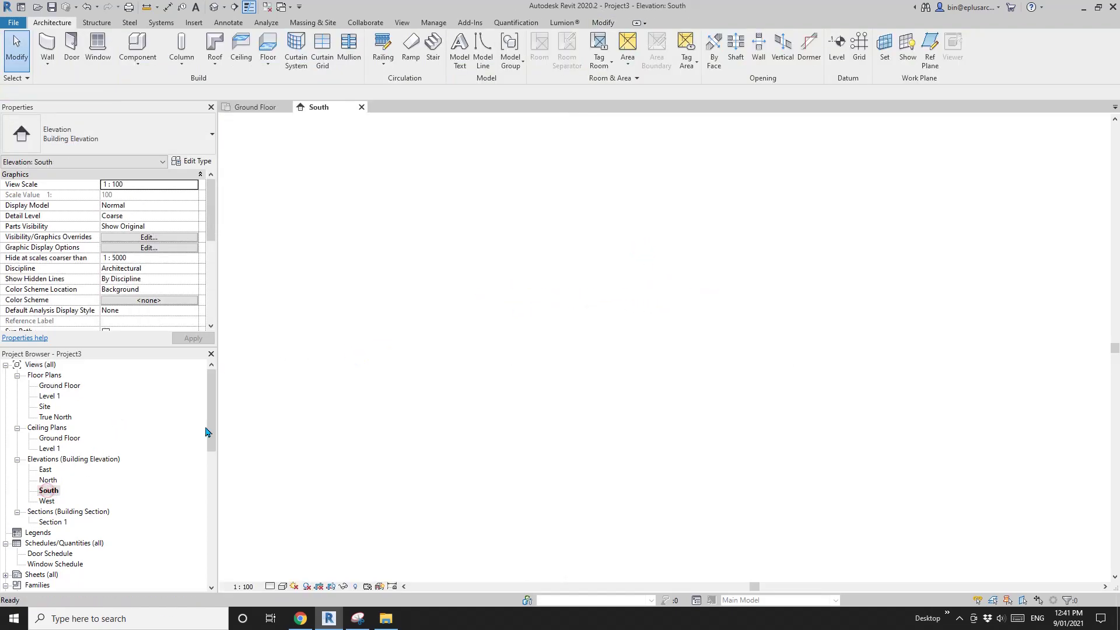
middle_drag(546, 353, 546, 352)
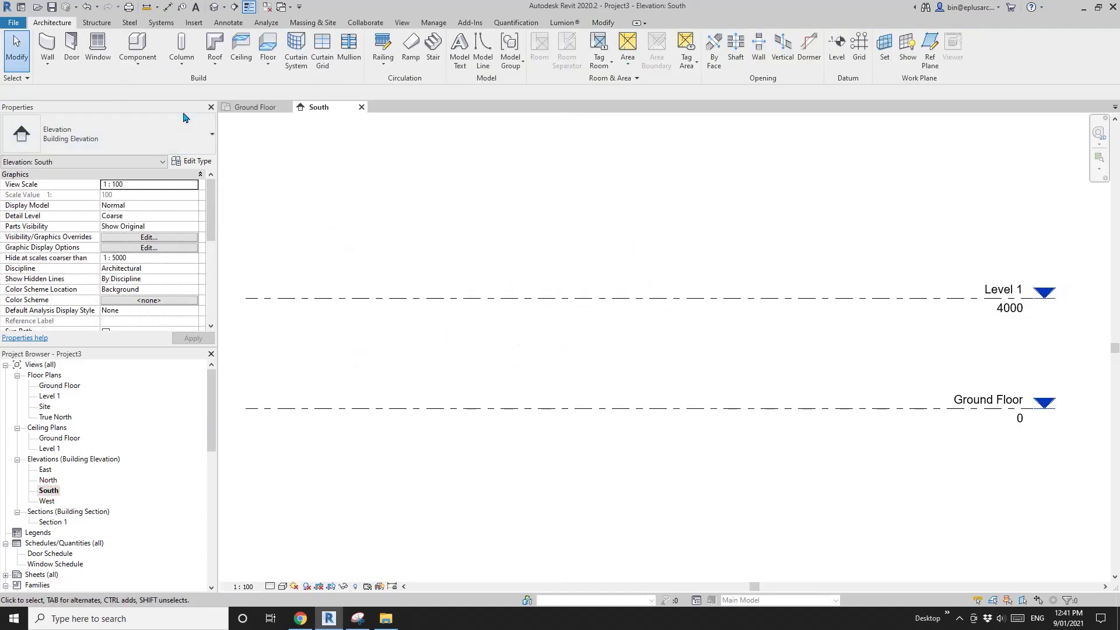
click(138, 62)
click(146, 109)
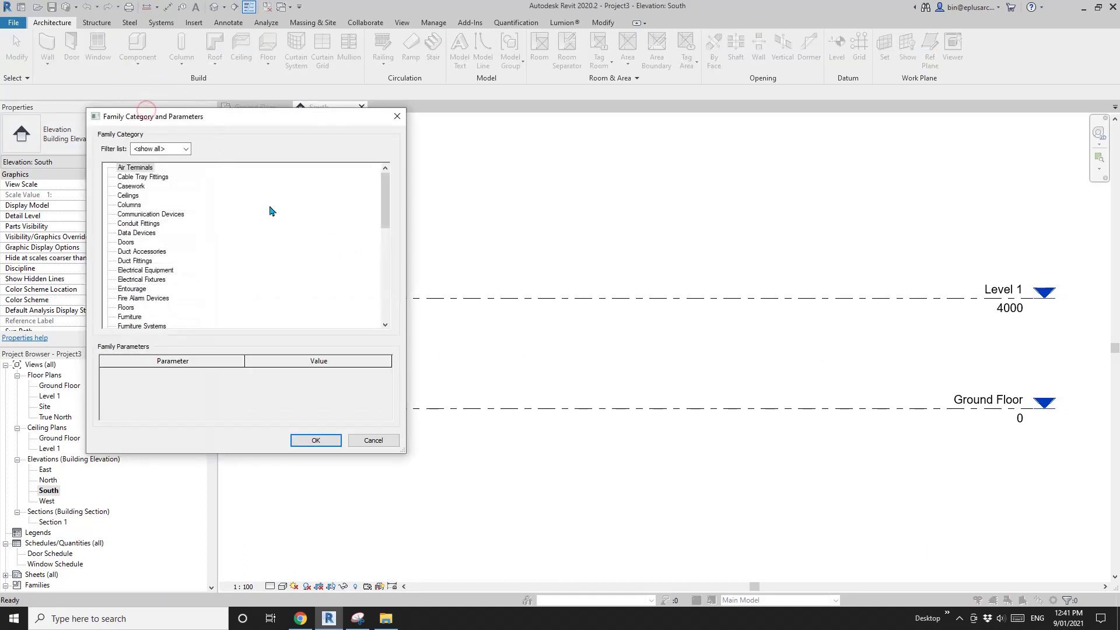
key(m)
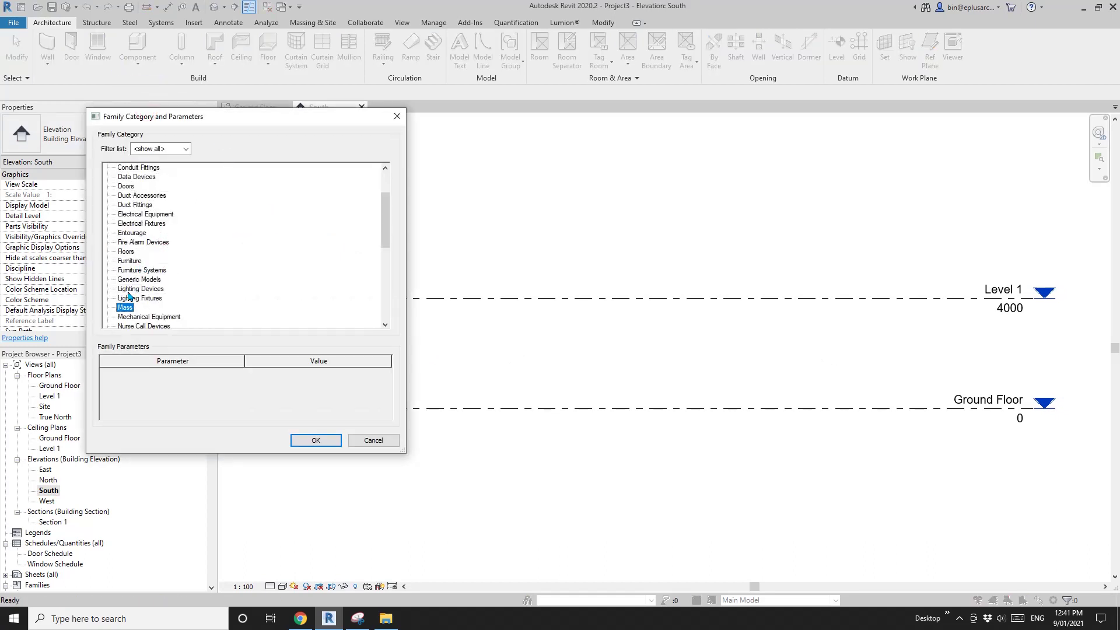
click(315, 442)
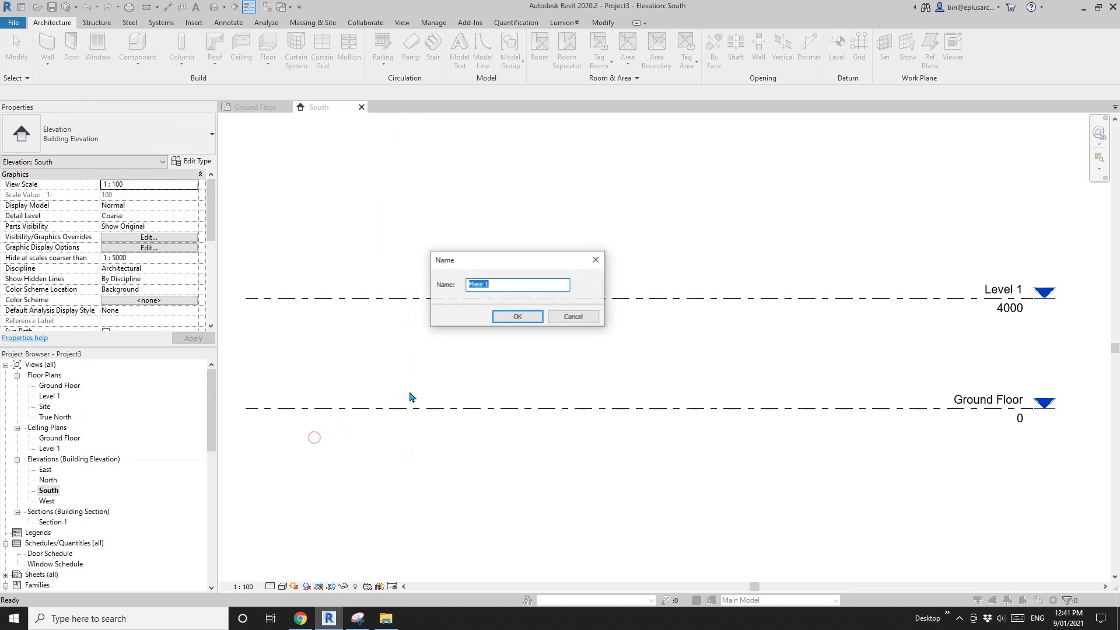
click(518, 316)
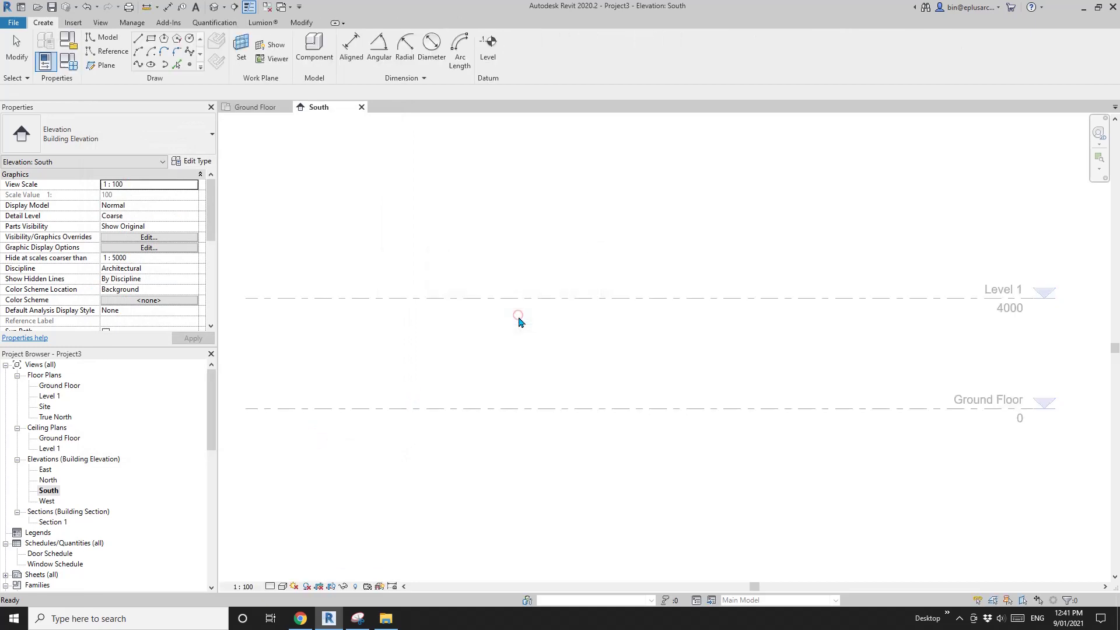
Start a reference line with Reference Plane : 1 as its work plane.
click(97, 56)
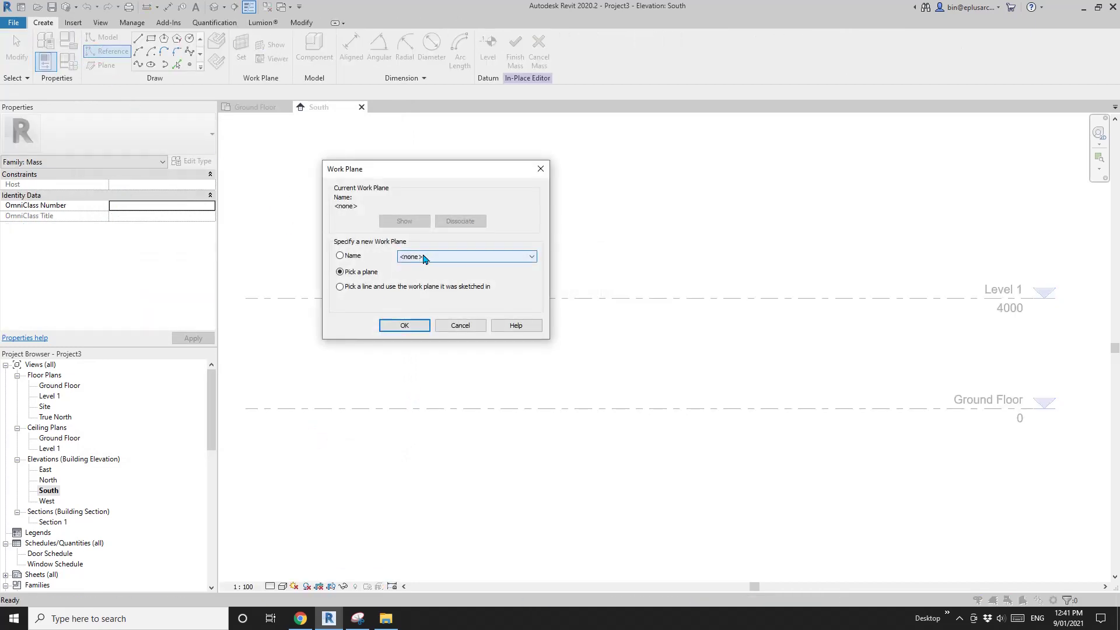
click(466, 256)
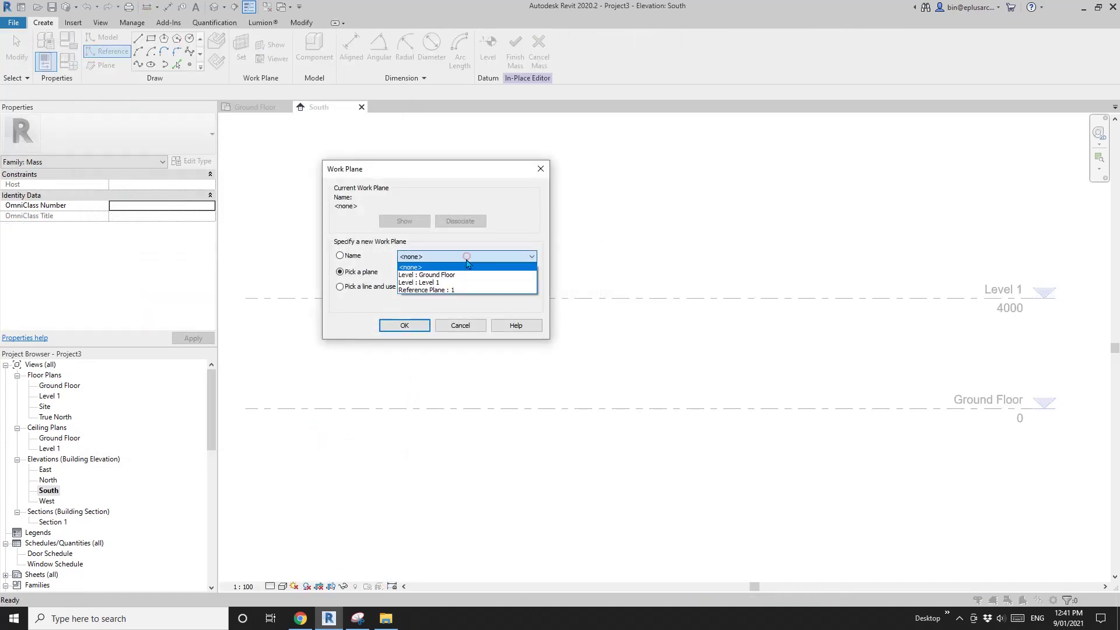
click(456, 290)
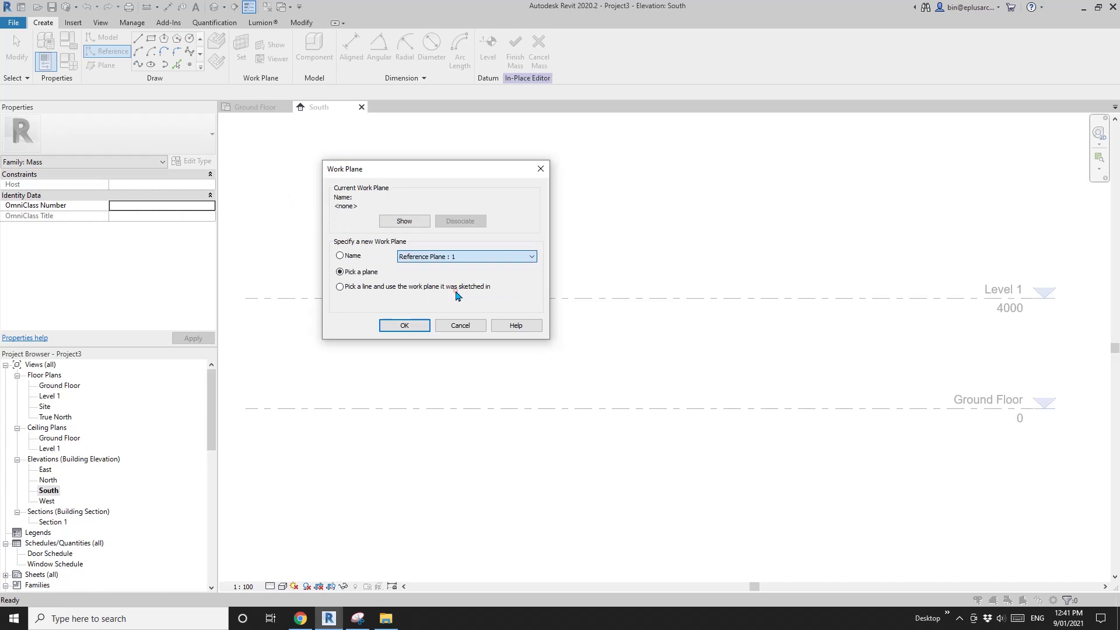
click(404, 325)
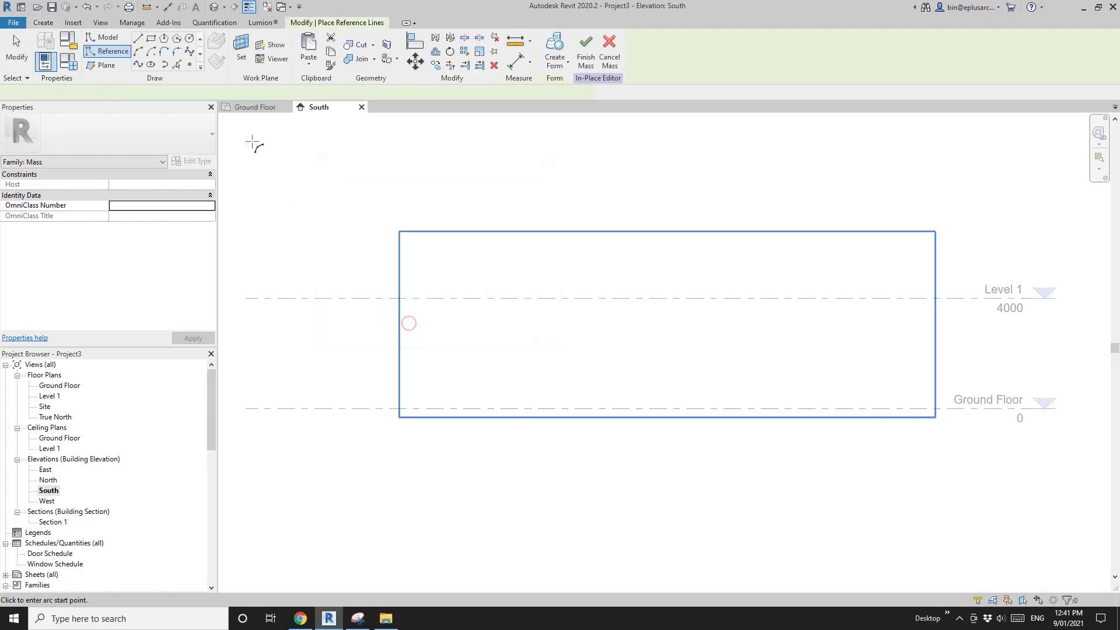
Draw an arch-shaped spline through points, rising from the Ground Floor level above Level 1 and returning to Ground Floor.
click(139, 65)
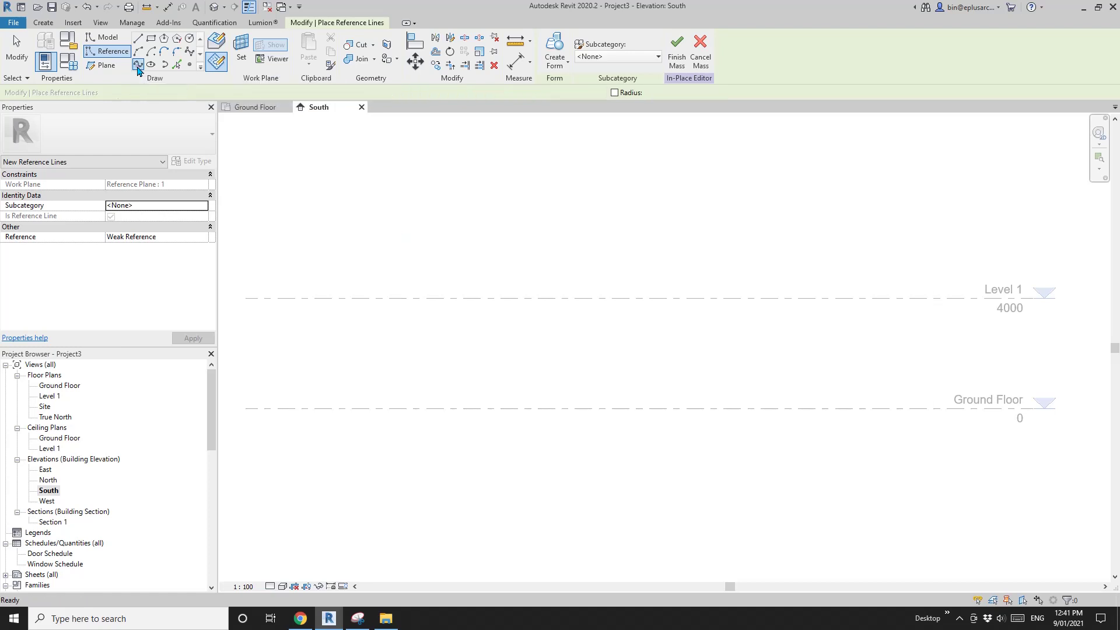
scroll(577, 297, down, 1)
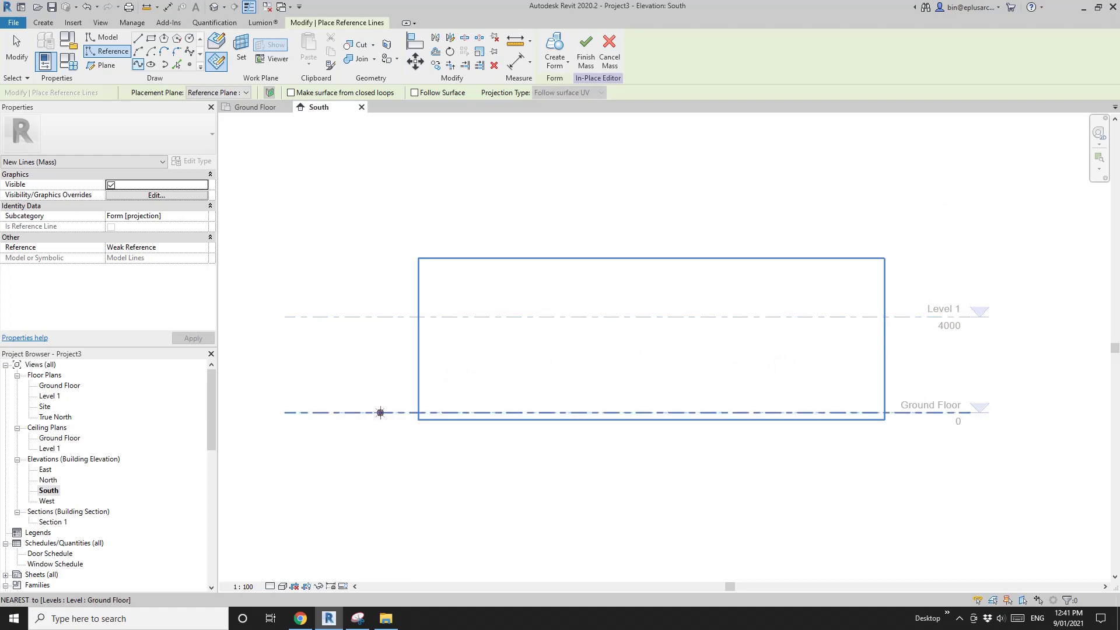
click(384, 412)
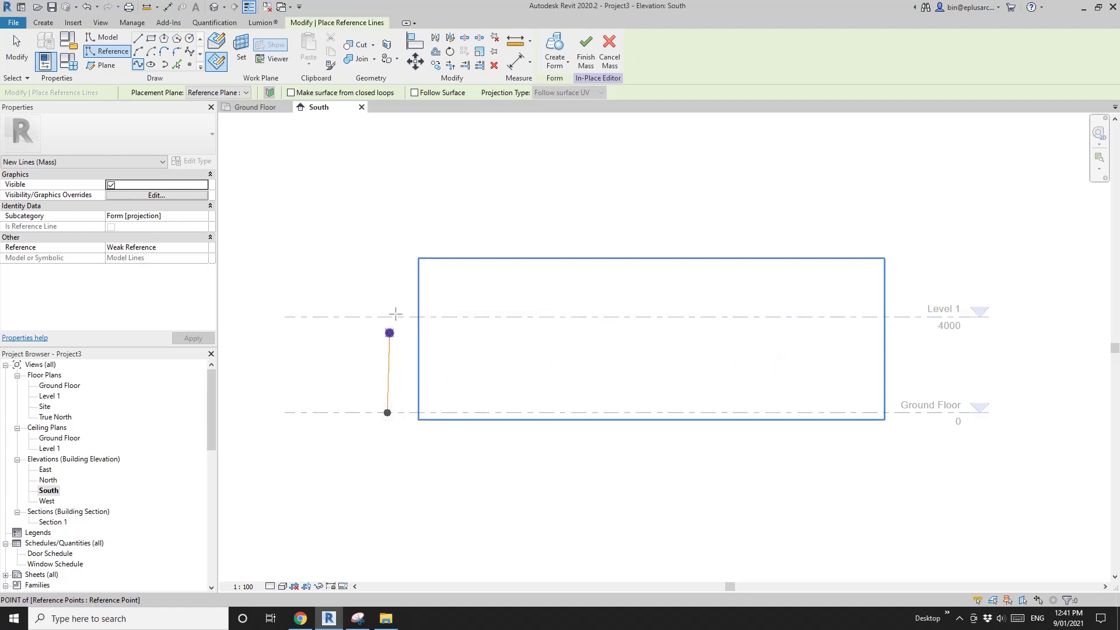
click(644, 226)
click(687, 295)
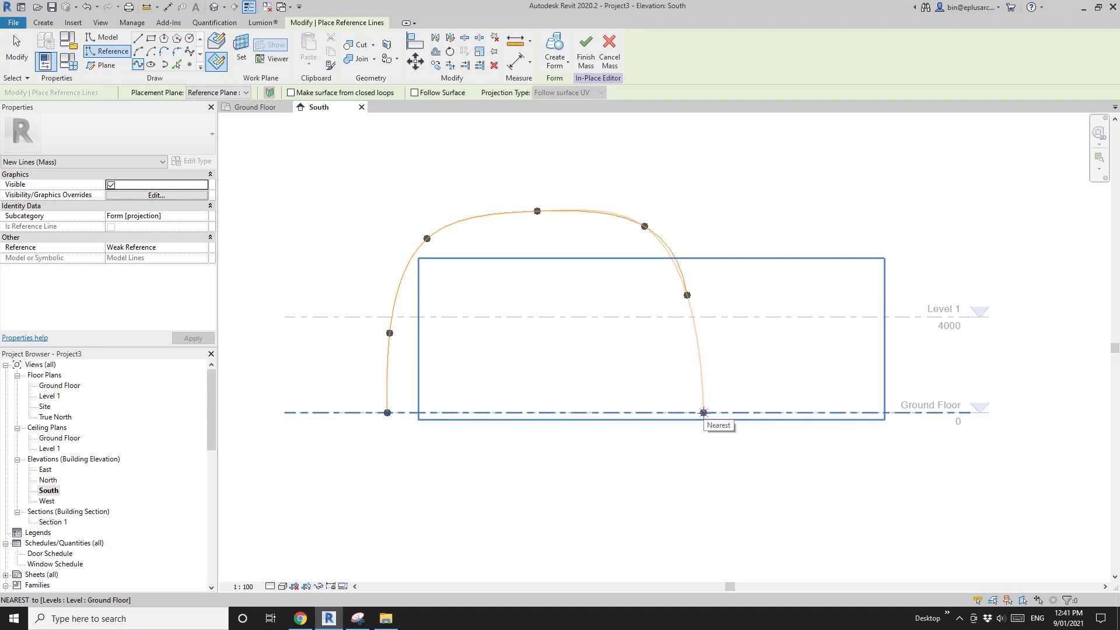
click(703, 412)
key(Escape)
key(Escape)
middle_drag(581, 318, 576, 328)
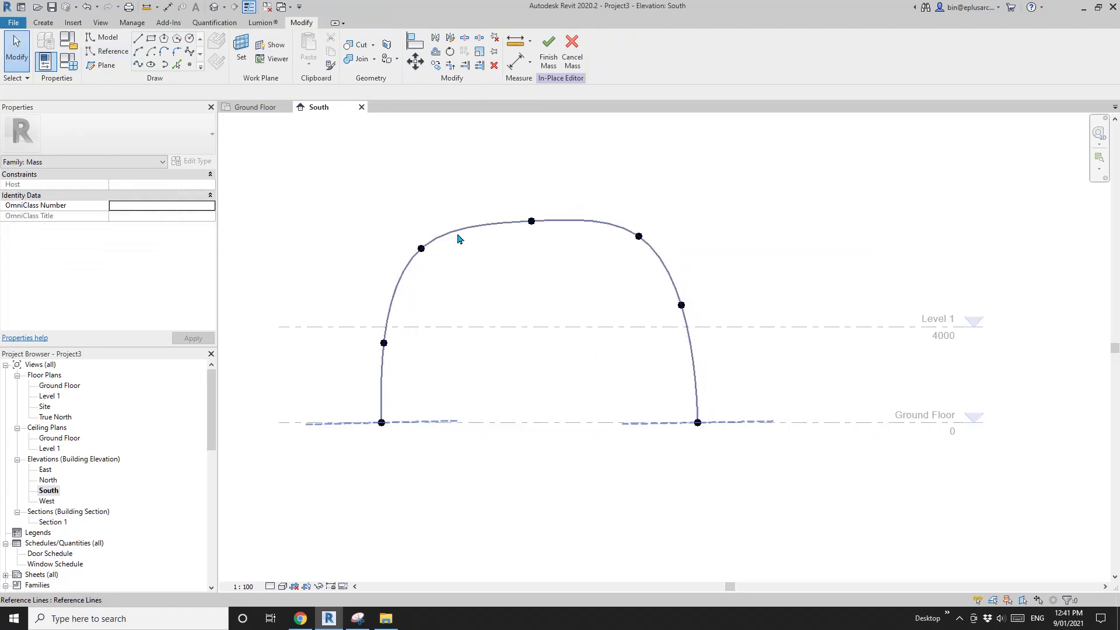
Nudge the arch's upper-left point slightly inward and its crown point slightly right and upward to round the curve.
drag(400, 218, 441, 270)
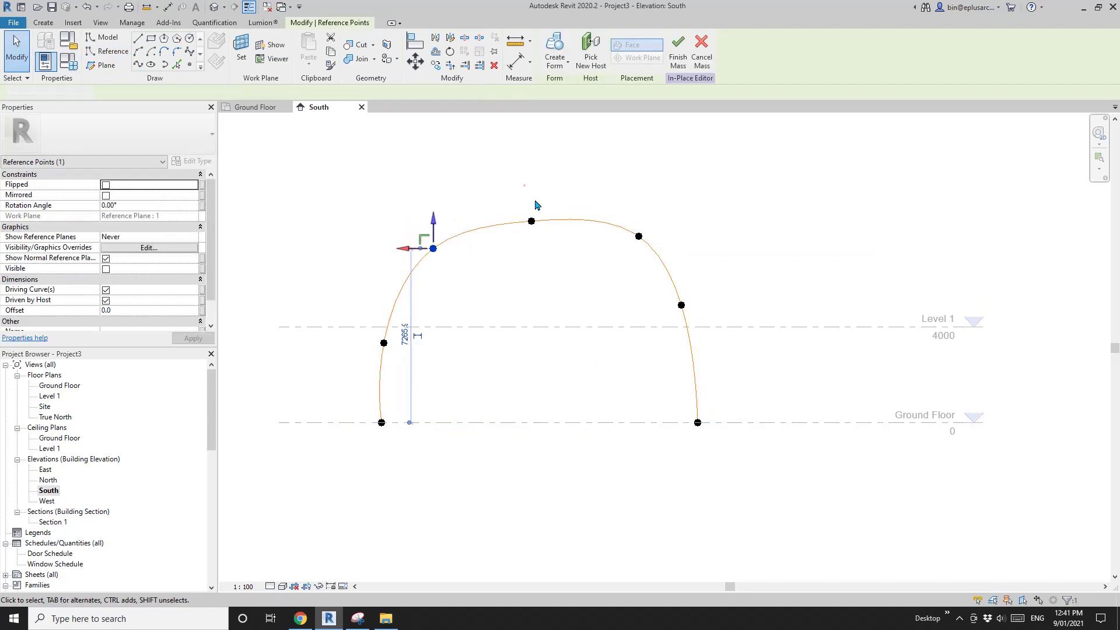
drag(524, 185, 571, 244)
key(Right)
drag(627, 203, 667, 258)
key(Up)
key(Up)
drag(505, 191, 565, 250)
Nudge the arch's lower-left spline point slightly inward to smooth that leg.
drag(608, 187, 718, 325)
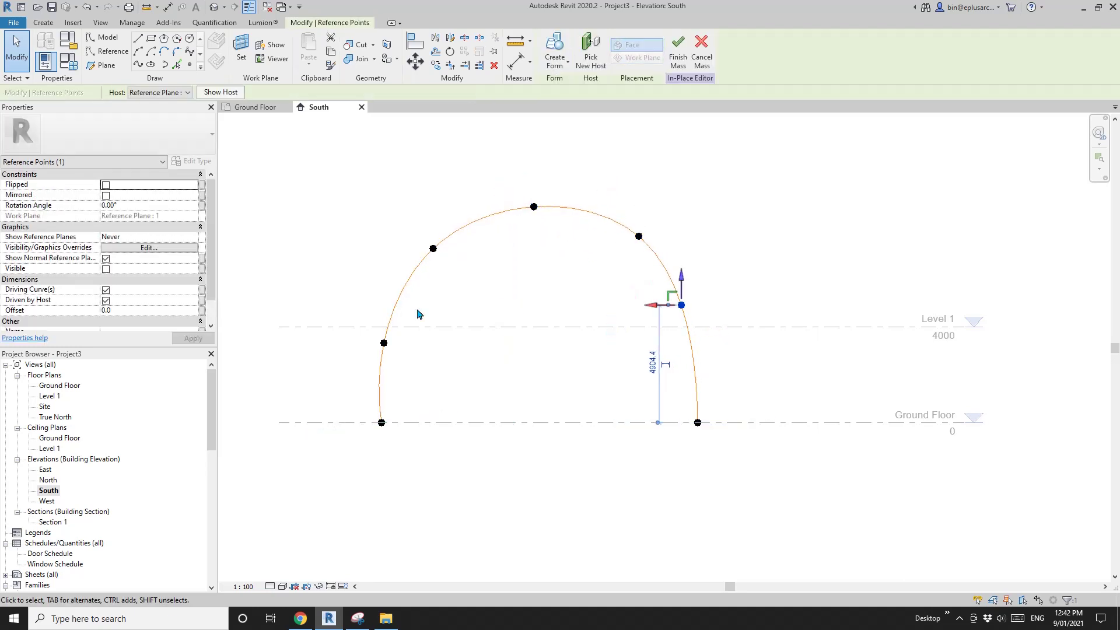
drag(358, 290, 431, 364)
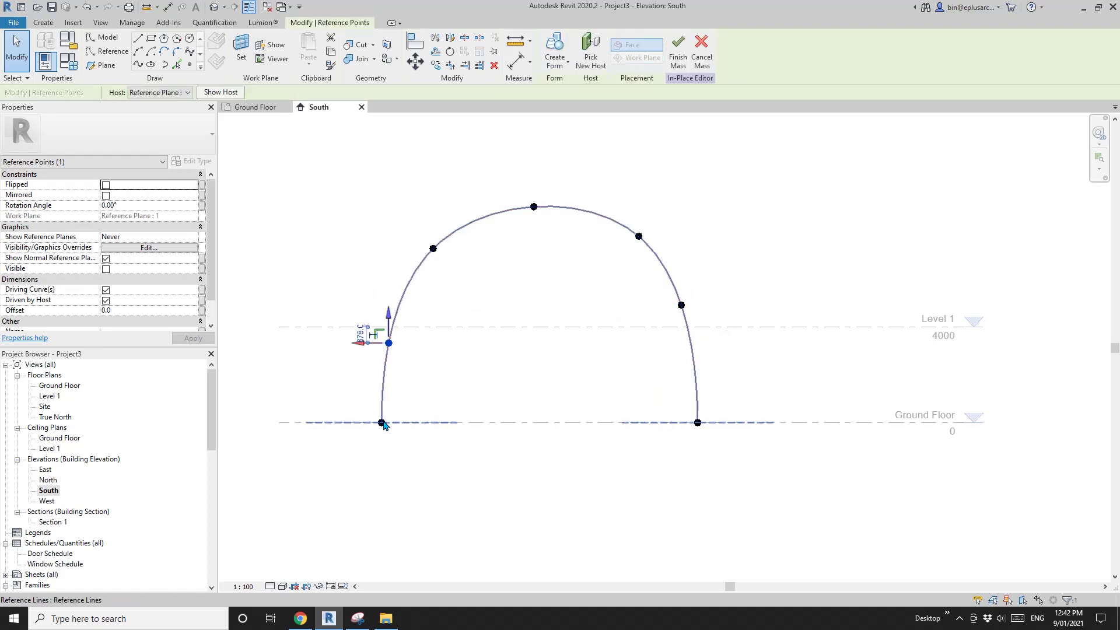
click(698, 412)
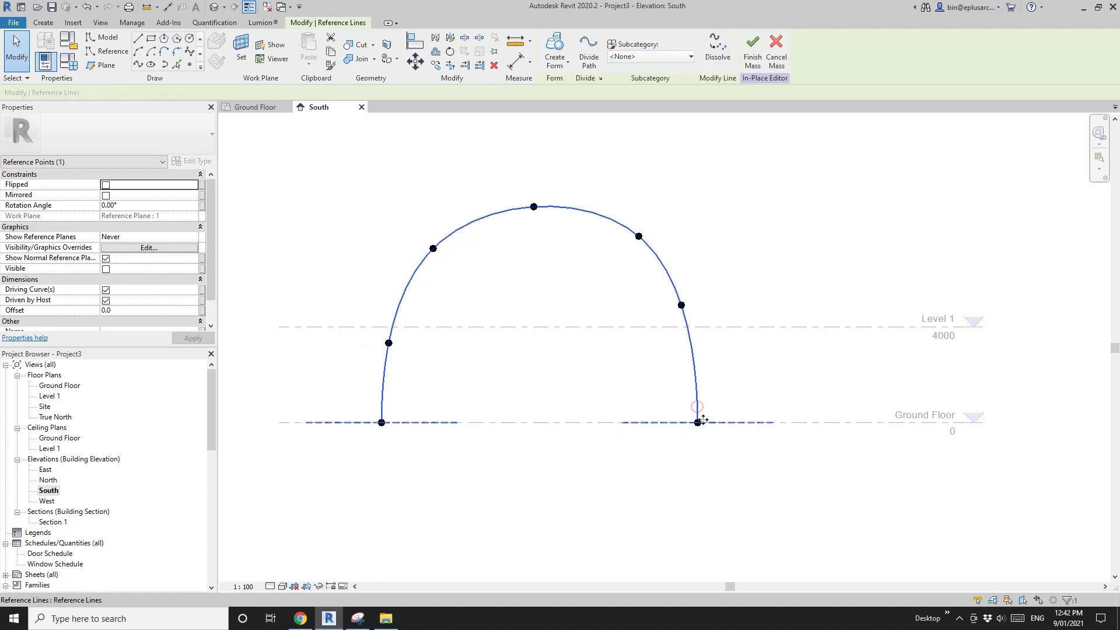
click(616, 364)
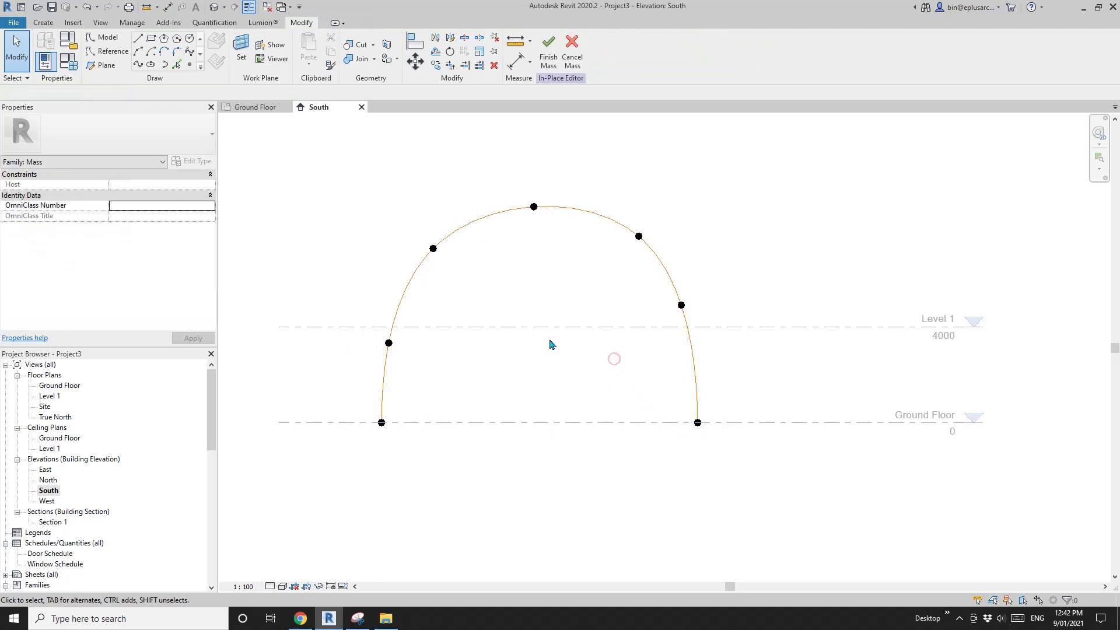
click(433, 249)
key(Escape)
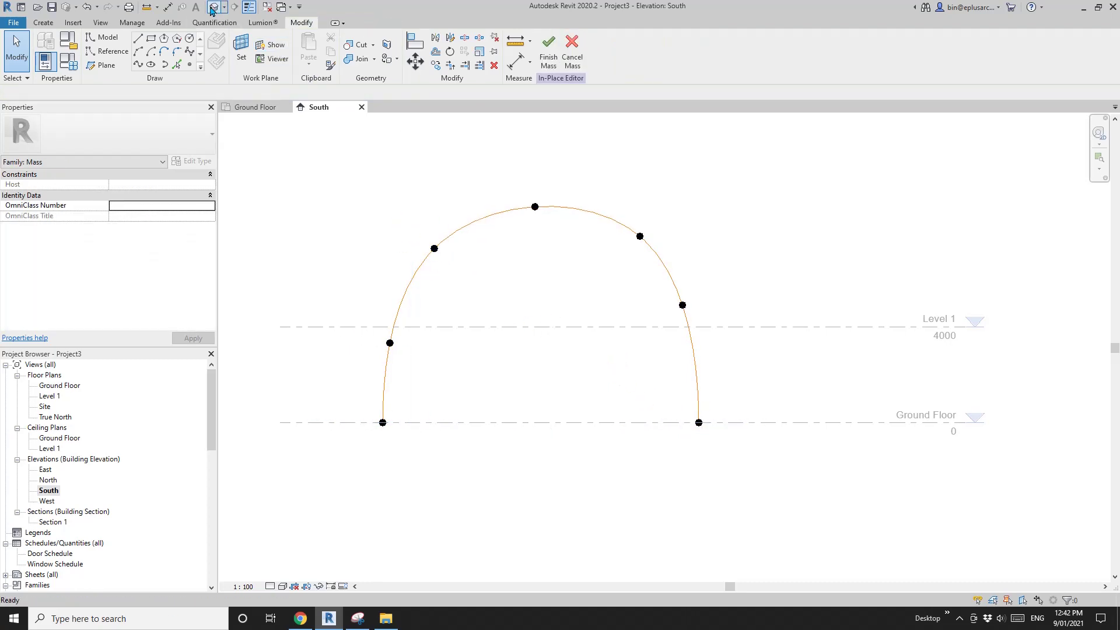
Place a reference point on the arch curve in the default 3D view, between the two left intermediate spline points.
click(214, 7)
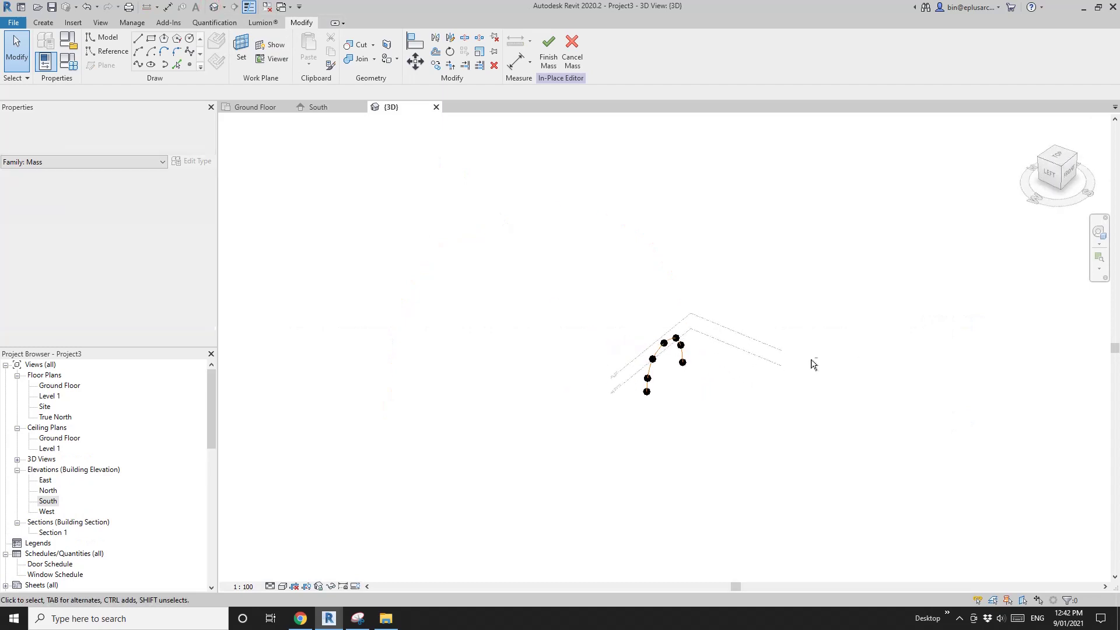
scroll(655, 378, up, 8)
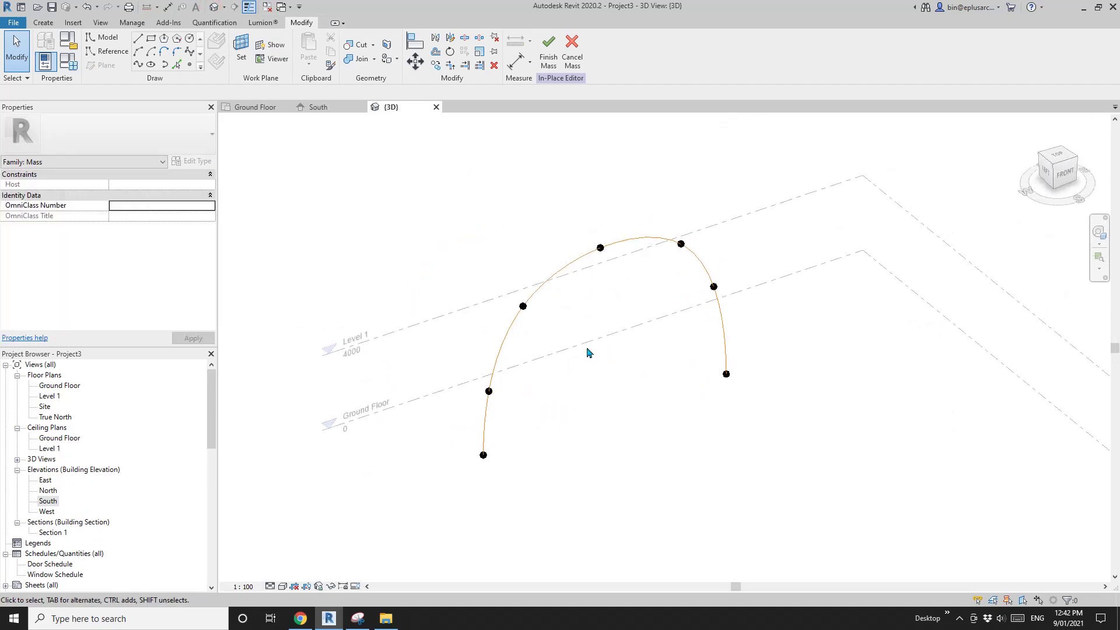
scroll(586, 349, up, 1)
middle_drag(545, 337, 517, 330)
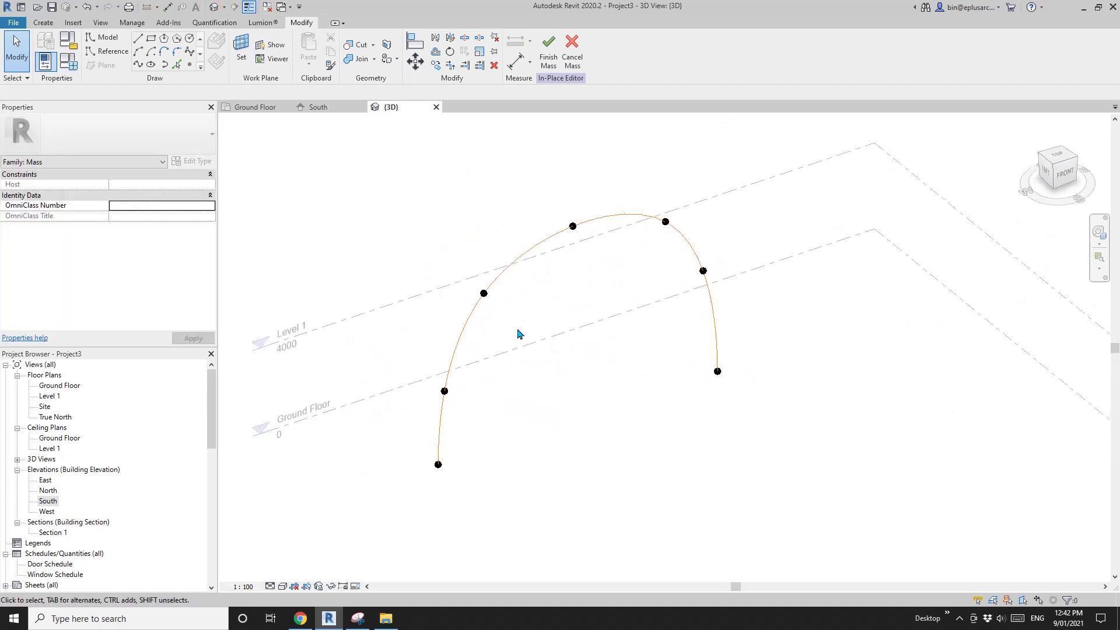
click(190, 64)
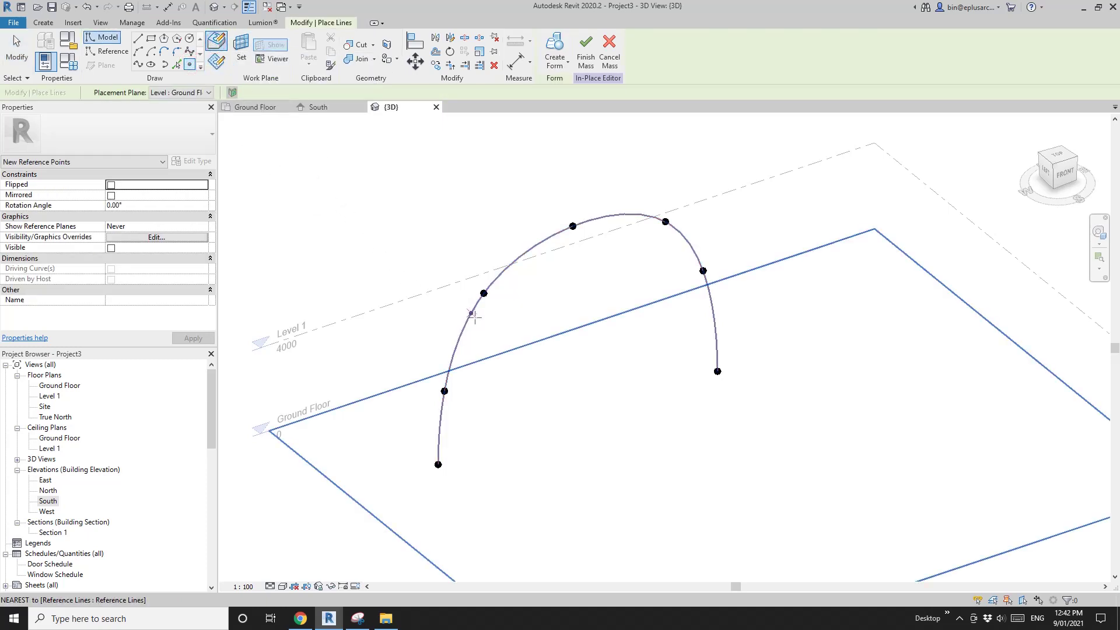
click(462, 330)
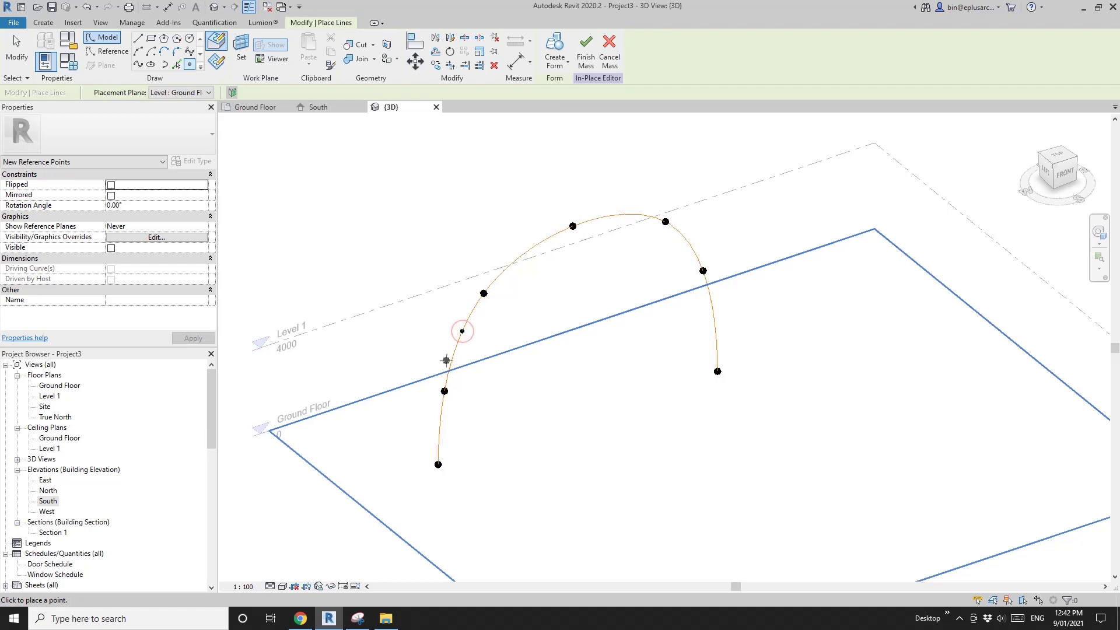
scroll(461, 344, up, 3)
key(Escape)
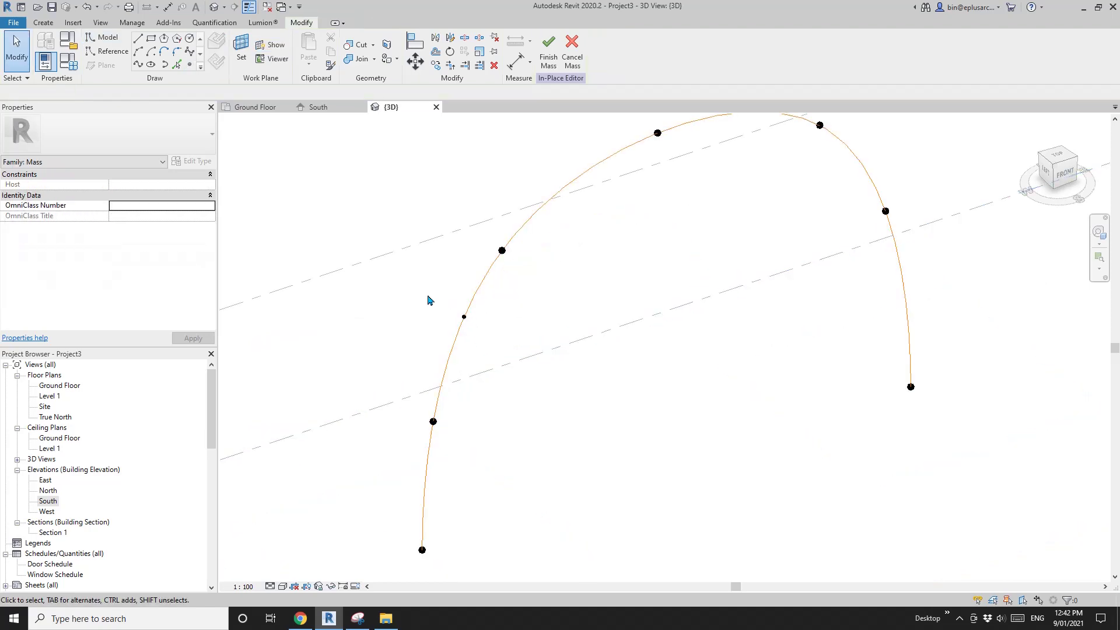
Place a second reference point directly over the arch-hosted point, using the hosted point's own plane as the work plane.
click(464, 317)
shift+middle_drag(465, 321, 415, 320)
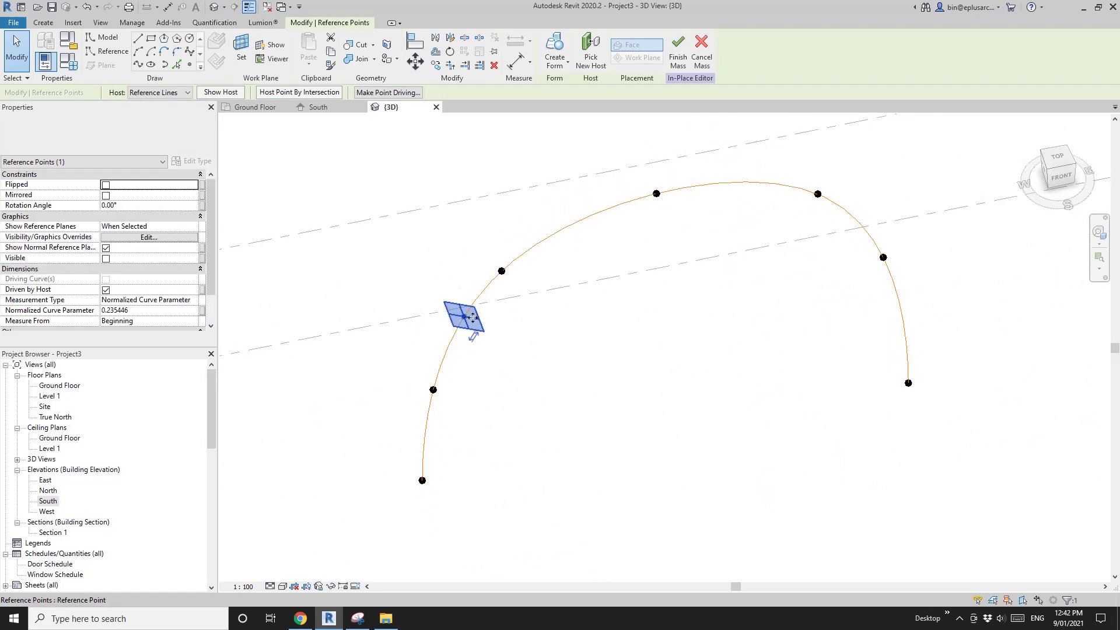
shift+middle_drag(485, 358, 513, 350)
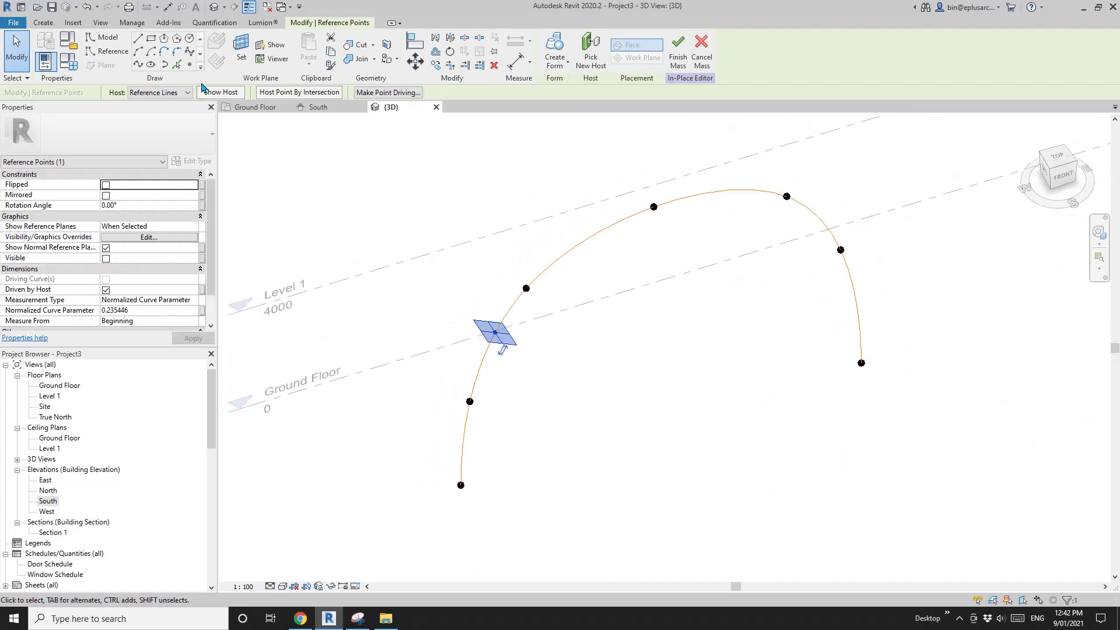
click(191, 67)
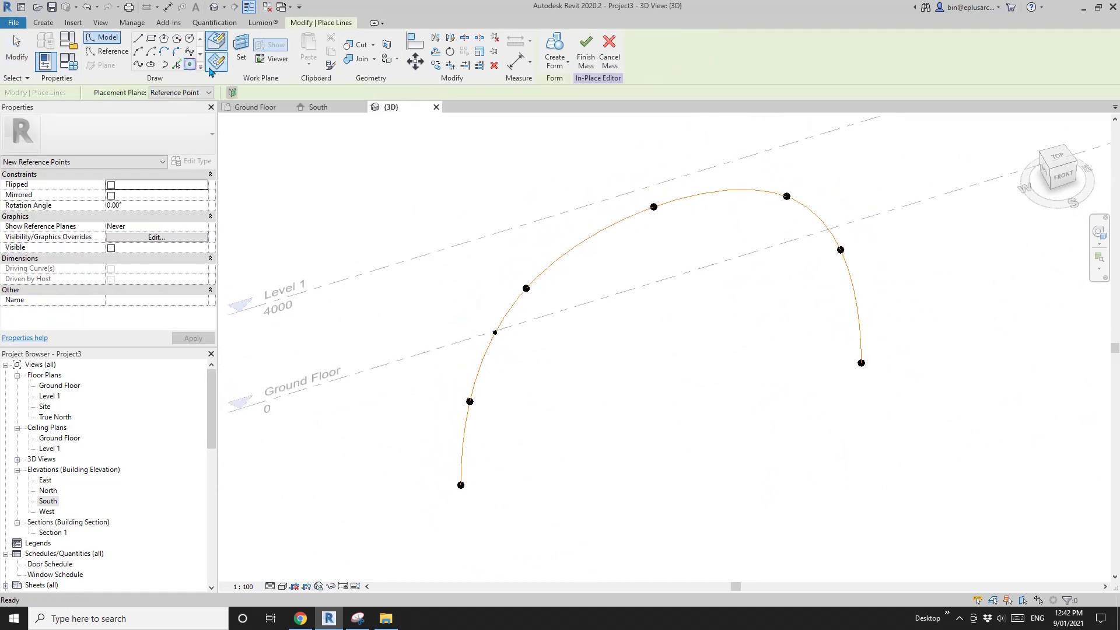
click(244, 51)
shift+middle_drag(475, 267, 495, 332)
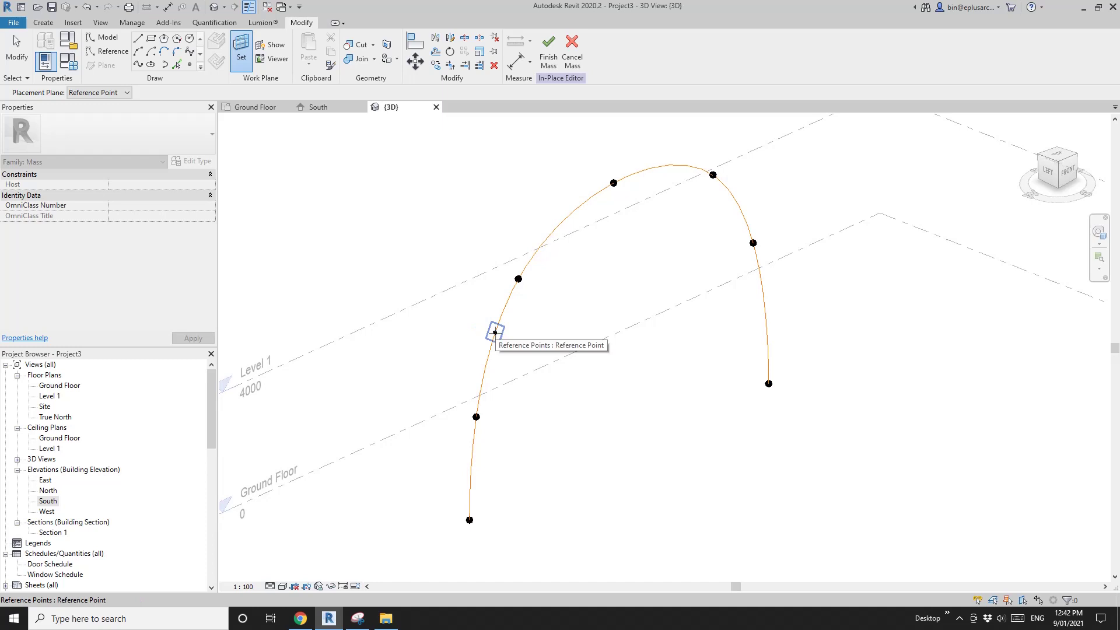
click(495, 332)
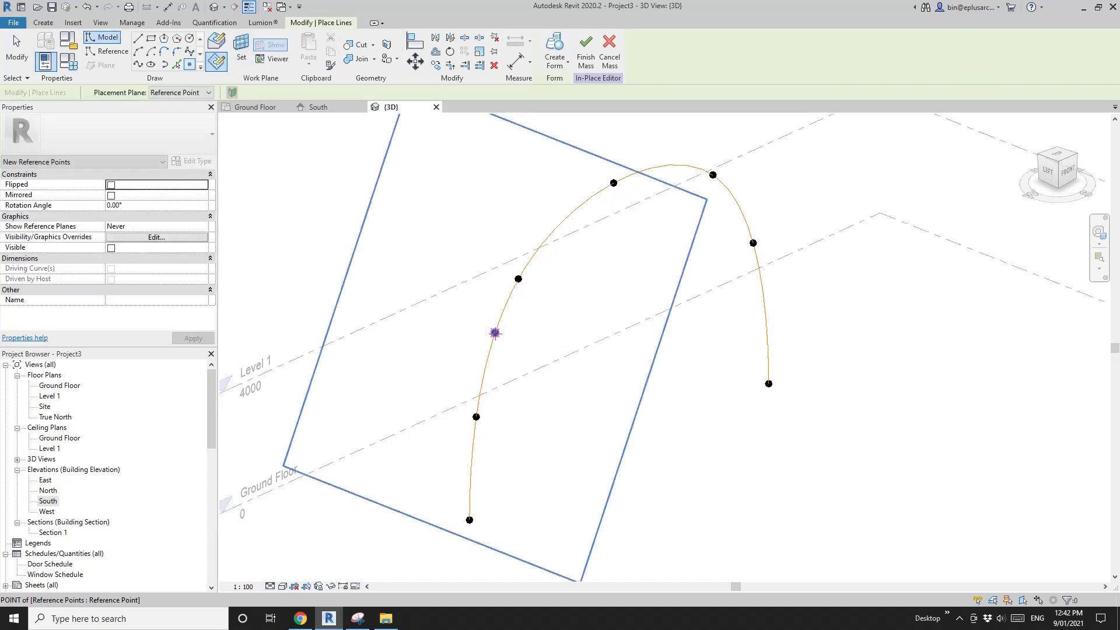
click(601, 346)
key(Escape)
Offset the newly placed reference point about 1755 mm from its host point toward the inside of the arch.
scroll(531, 326, down, 1)
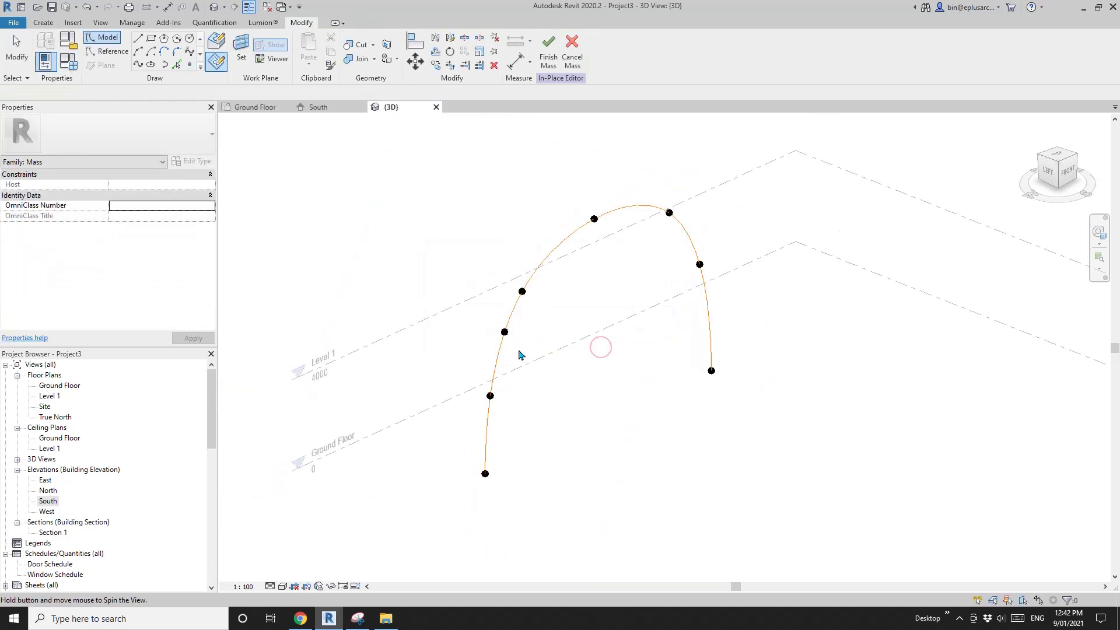
shift+middle_drag(517, 350, 506, 313)
click(508, 330)
click(505, 331)
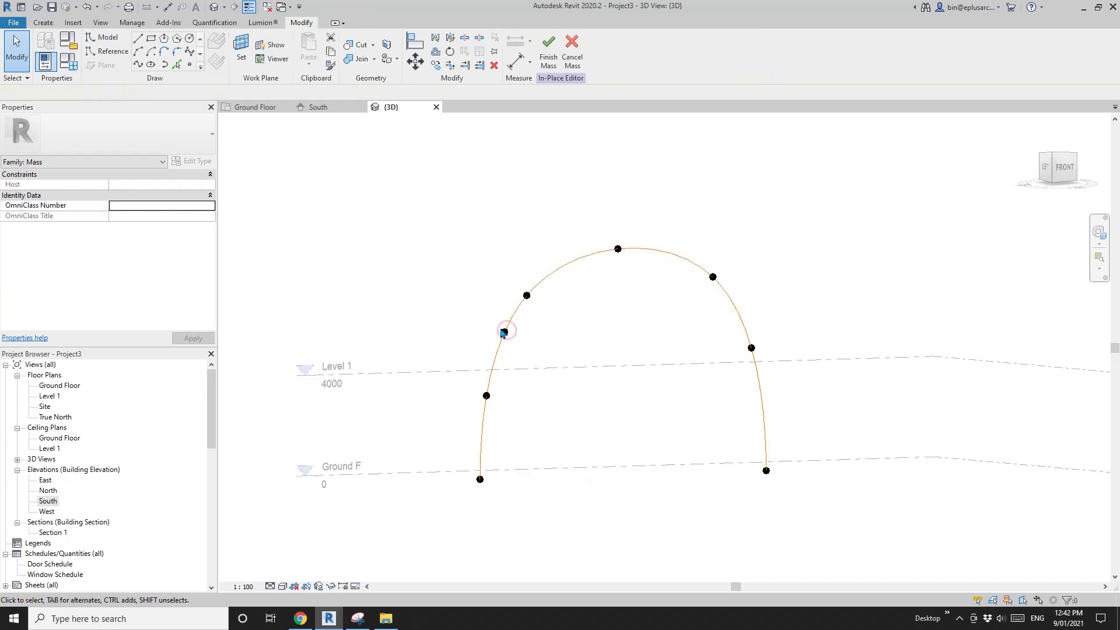
click(505, 332)
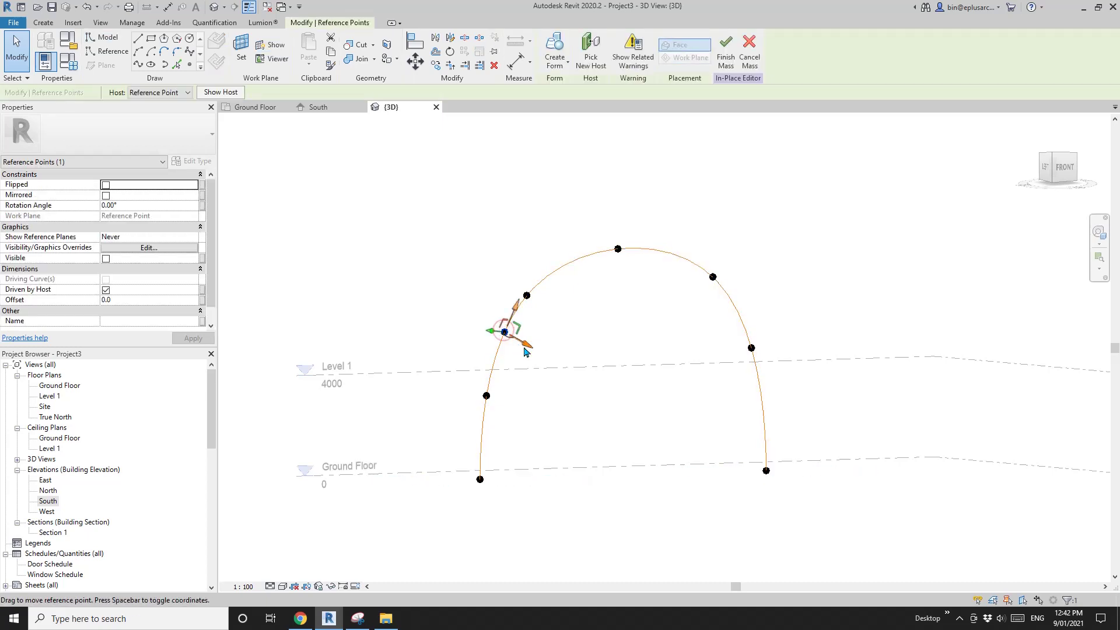
drag(528, 350, 559, 375)
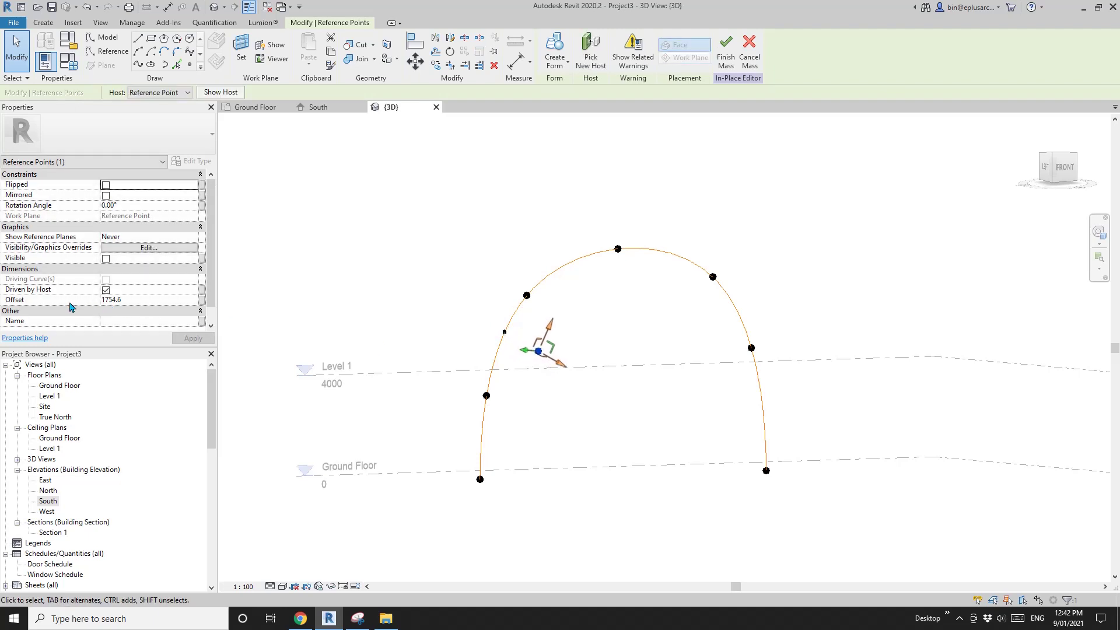
Associate the inner point's Offset with a new family type parameter named OF1.
click(201, 300)
click(333, 351)
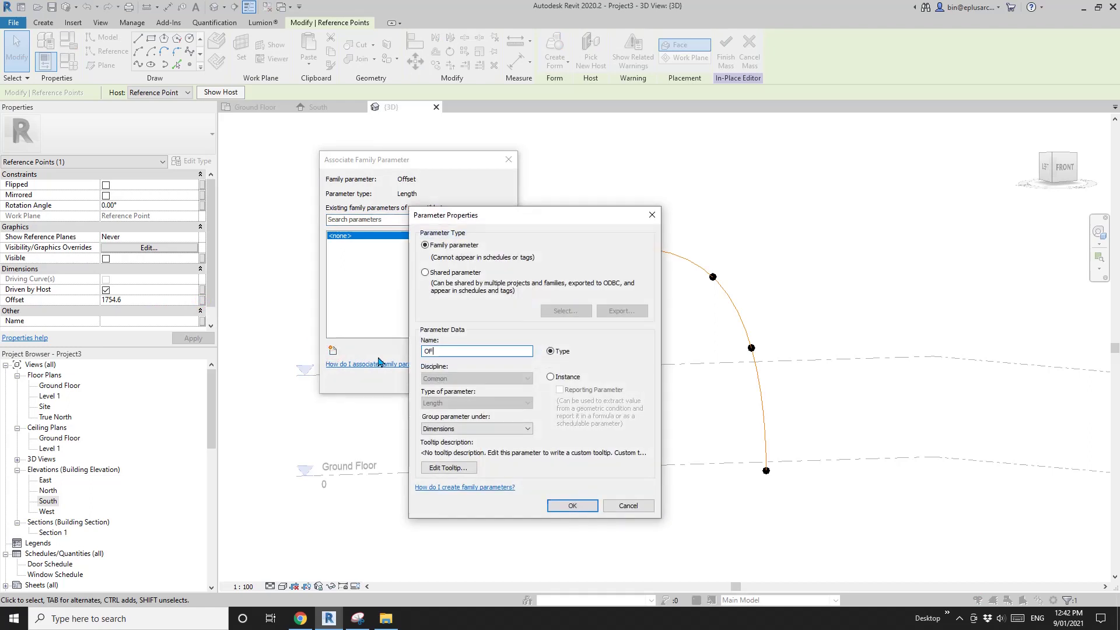
click(570, 507)
click(441, 380)
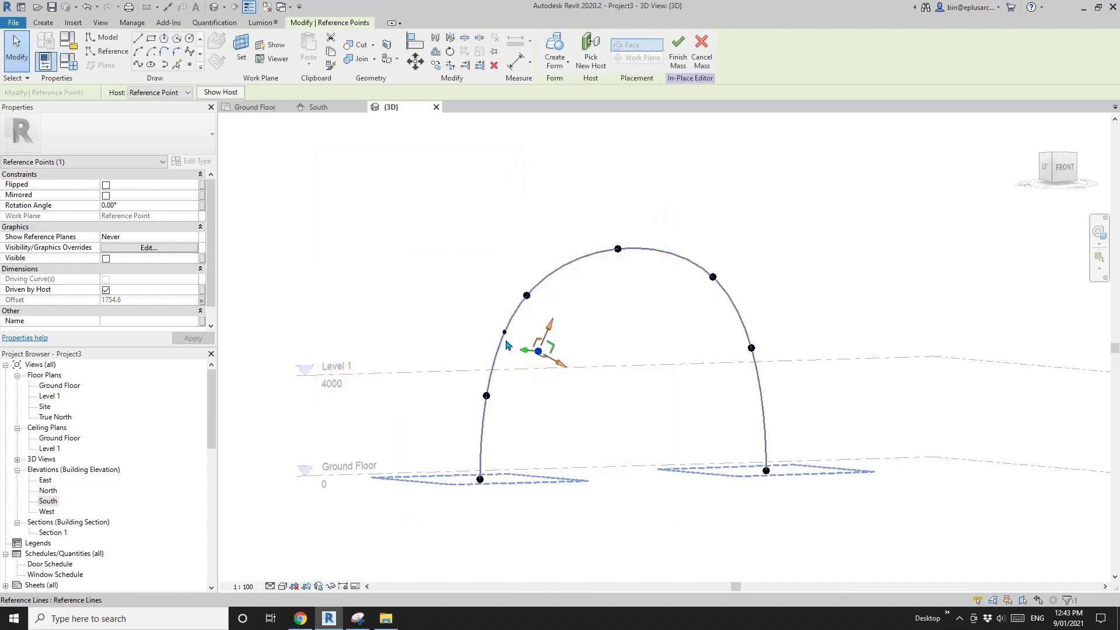
Place another reference point over the arch-hosted point, again on the hosted point's plane perpendicular to the curve.
shift+middle_drag(535, 363, 540, 361)
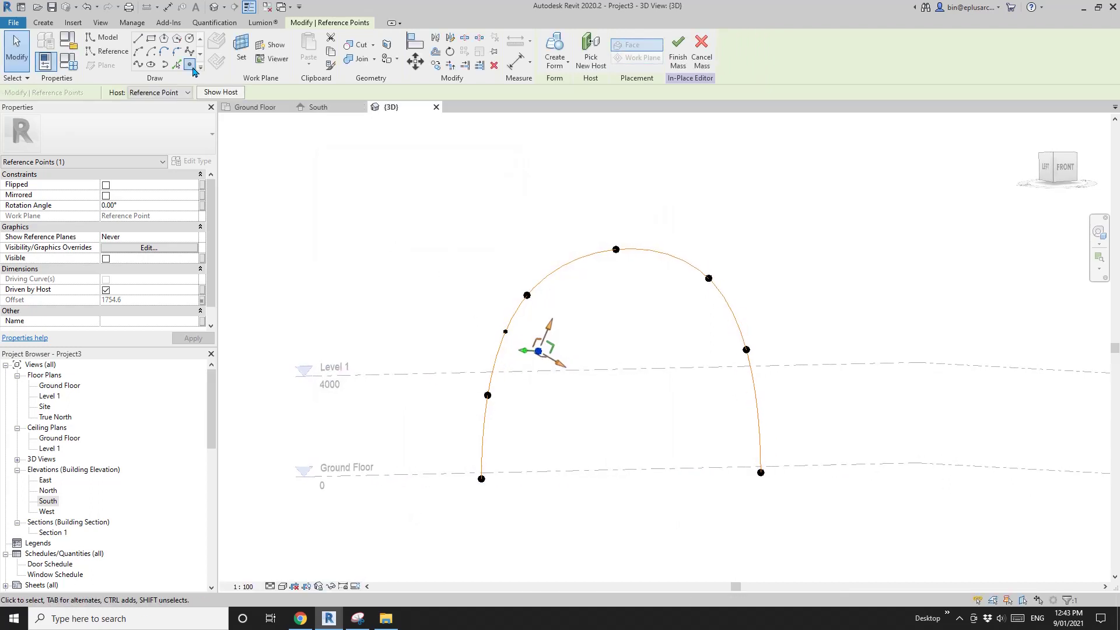
click(191, 65)
click(241, 50)
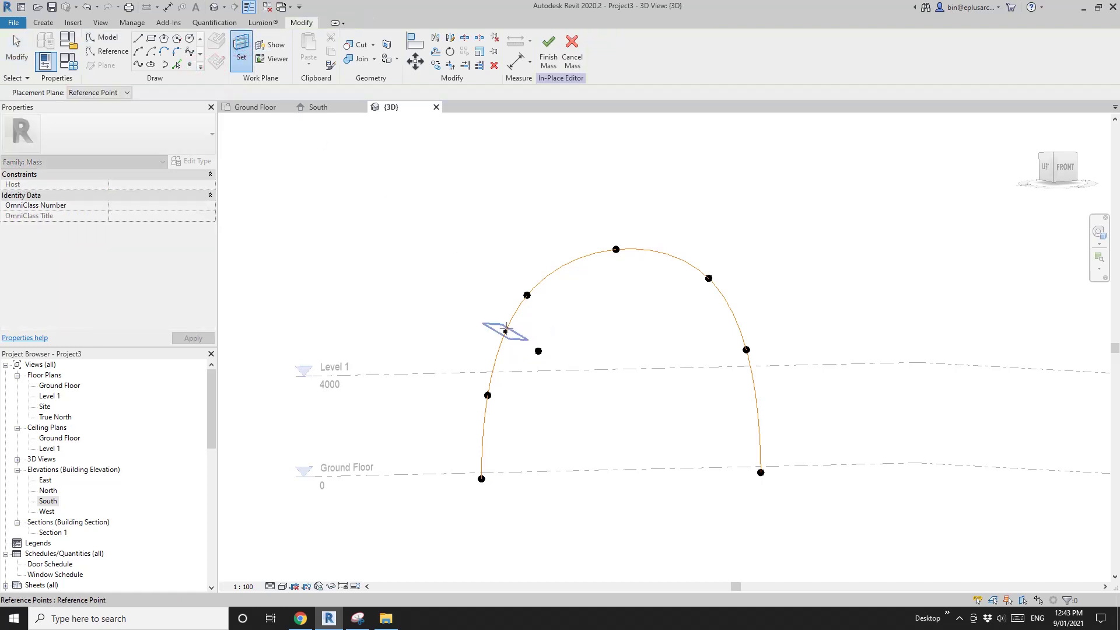
click(505, 331)
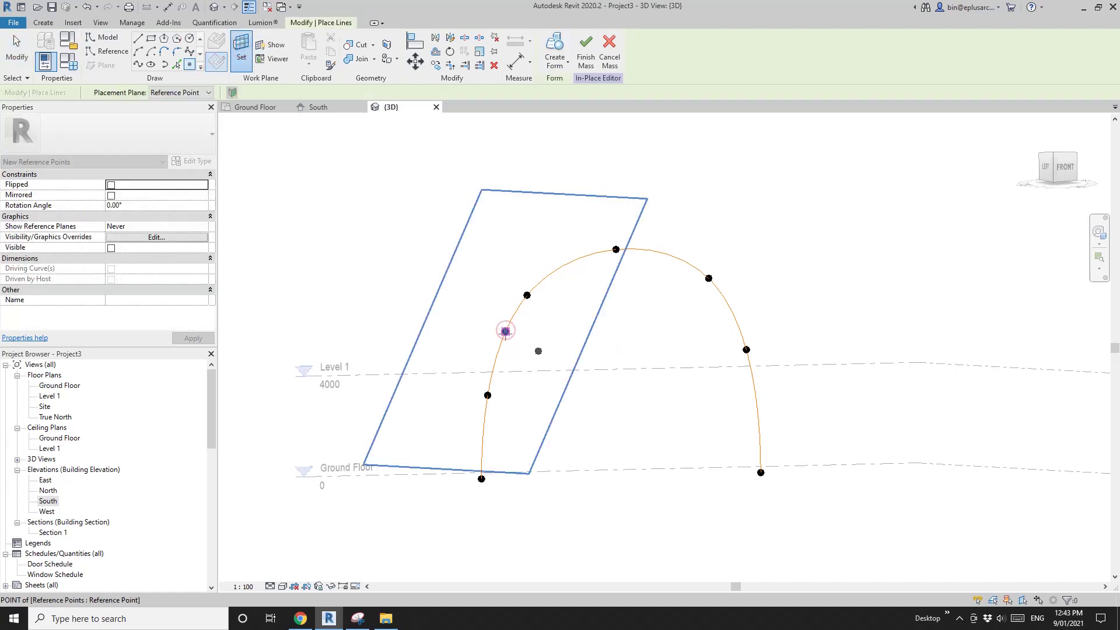
click(505, 330)
click(601, 347)
key(Escape)
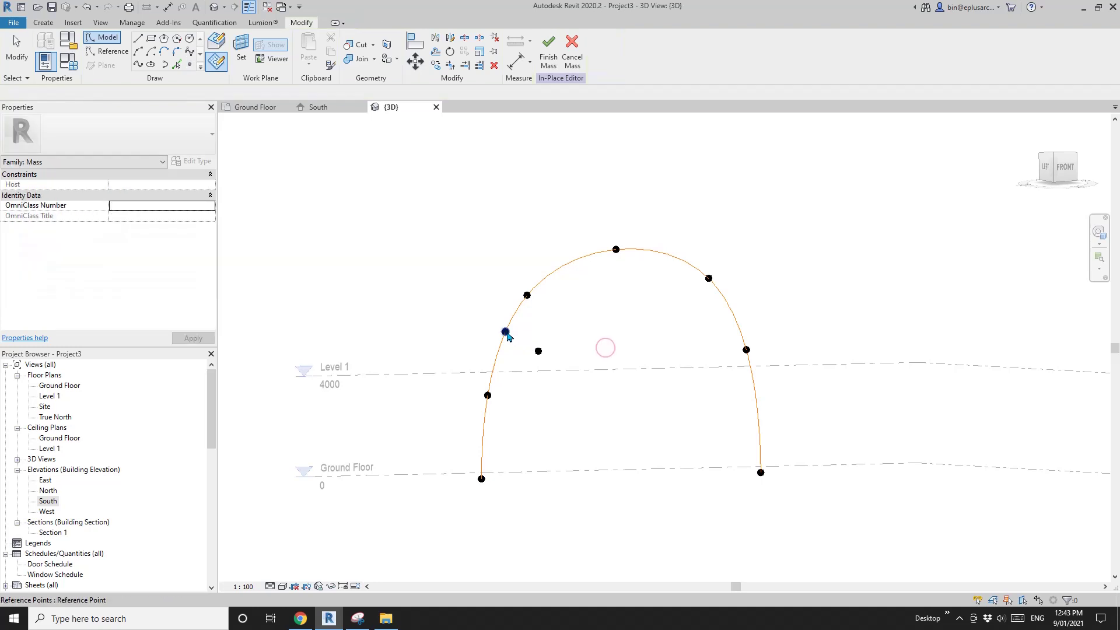
Offset the new point about -2121 mm to the outside of the arch and associate its Offset with a new type parameter OF1N.
click(505, 331)
drag(525, 342, 484, 319)
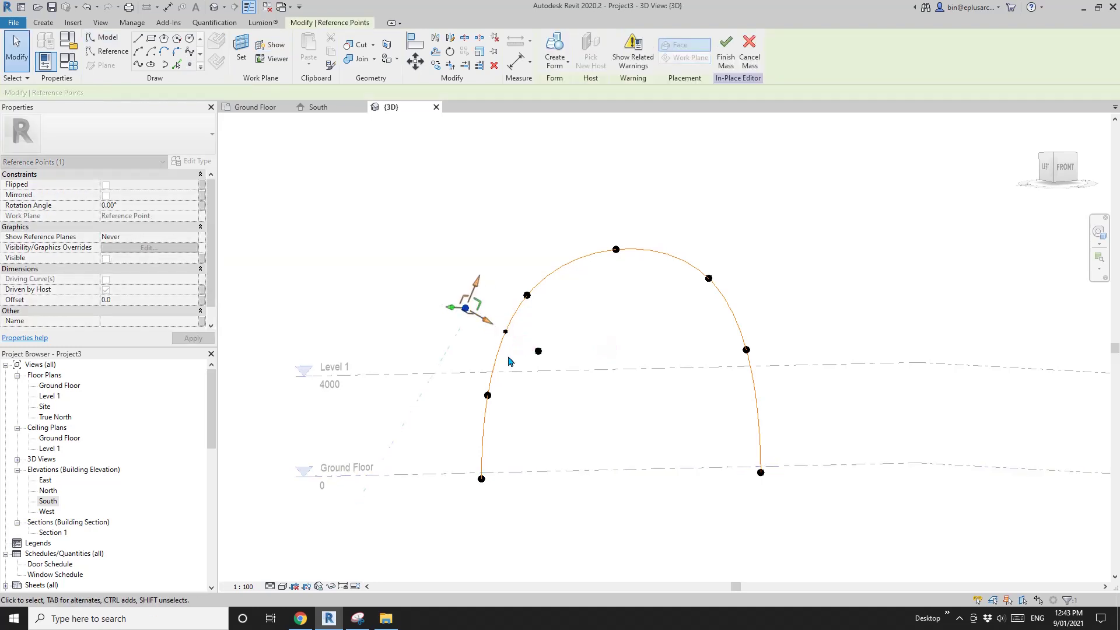
shift+middle_drag(510, 359, 479, 331)
click(201, 300)
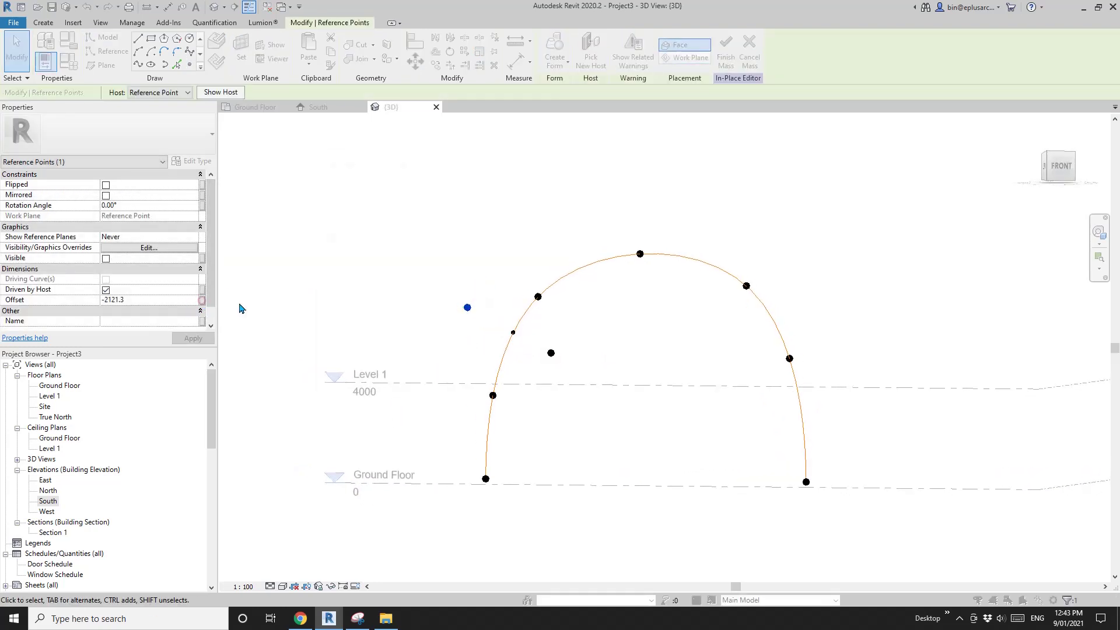
click(334, 351)
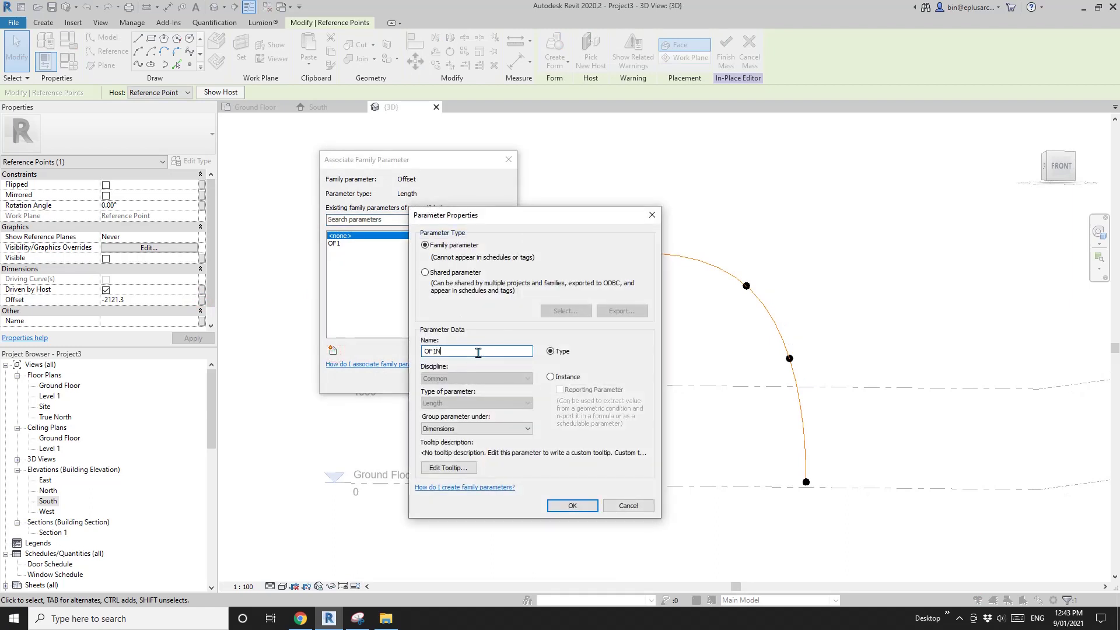
click(570, 505)
click(438, 382)
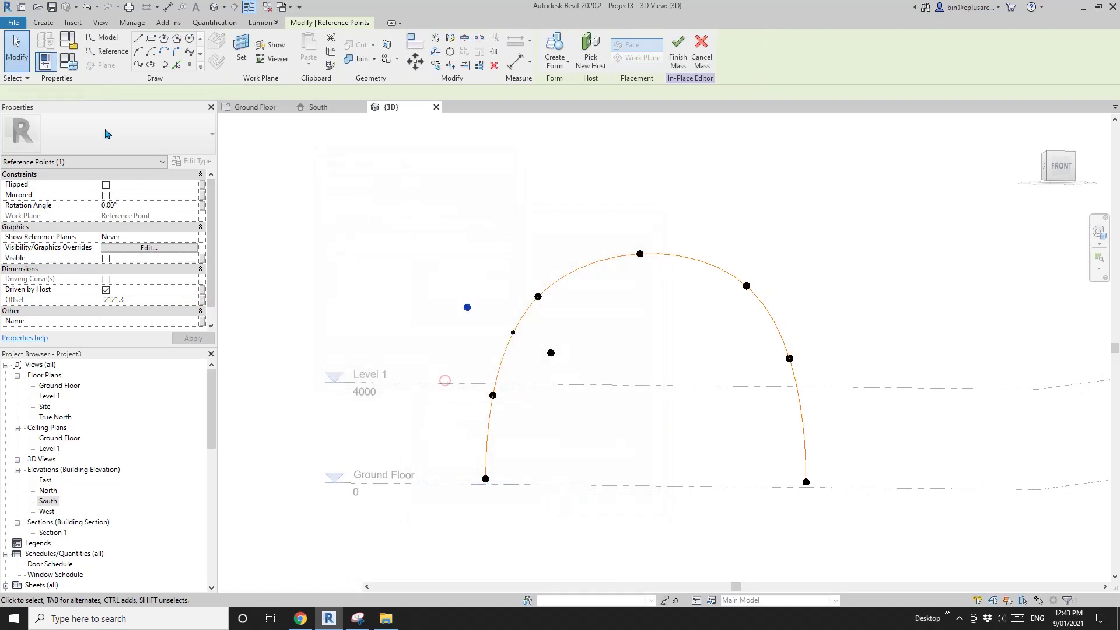
Define OF1N with the formula -OF1 in the family types so the outer offset mirrors the inner one.
click(70, 69)
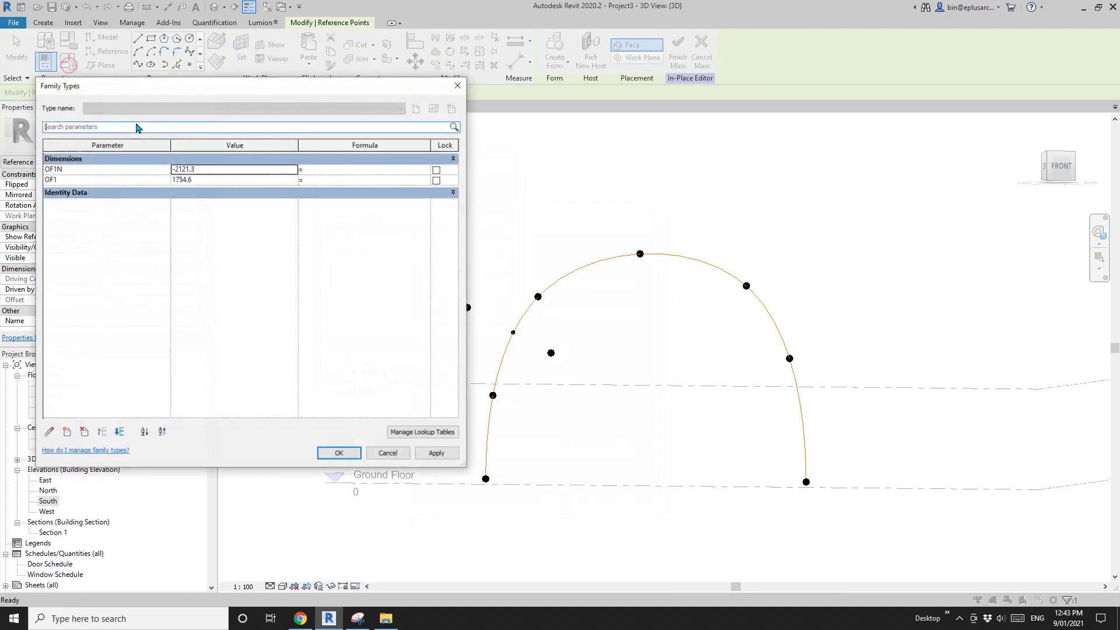
click(324, 171)
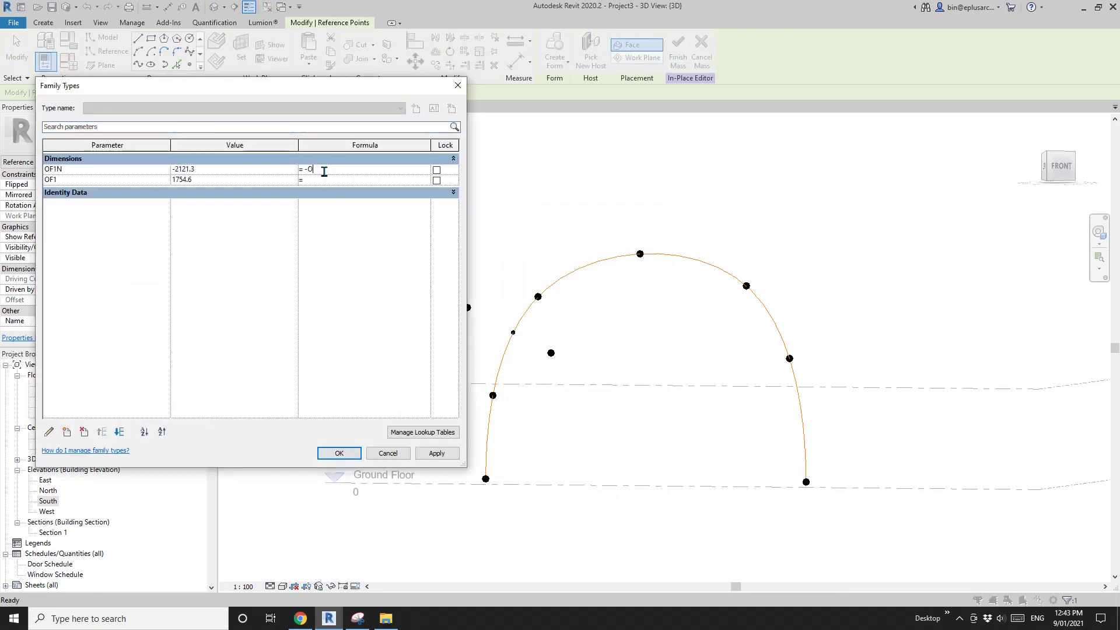
click(349, 454)
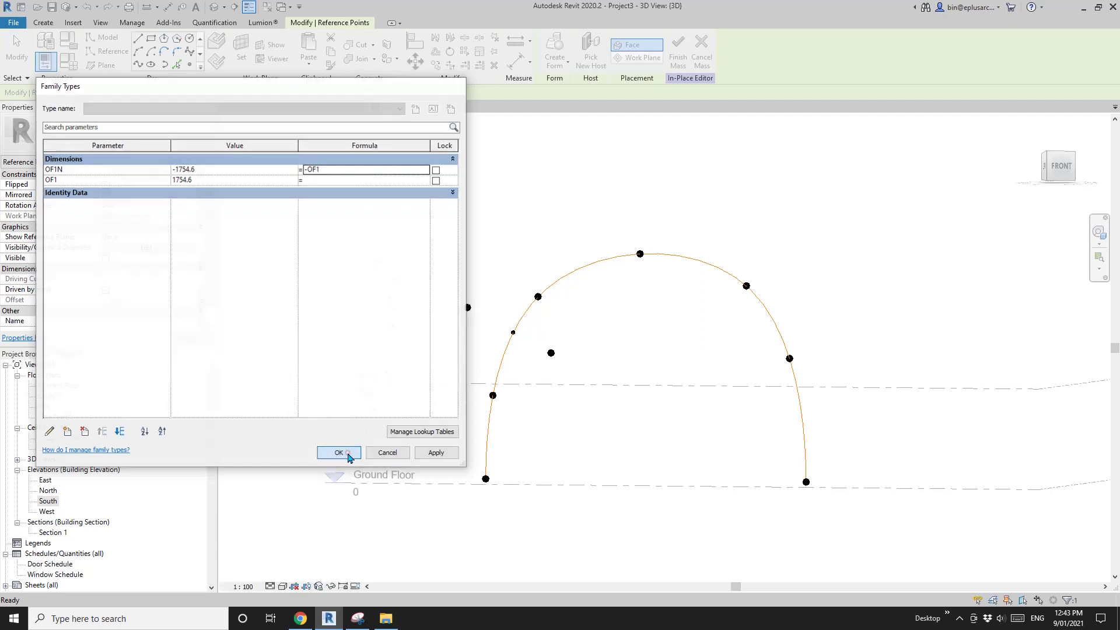
Place a reference point over the outer offset point, on that point's plane parallel to the arch's own plane.
scroll(480, 368, up, 2)
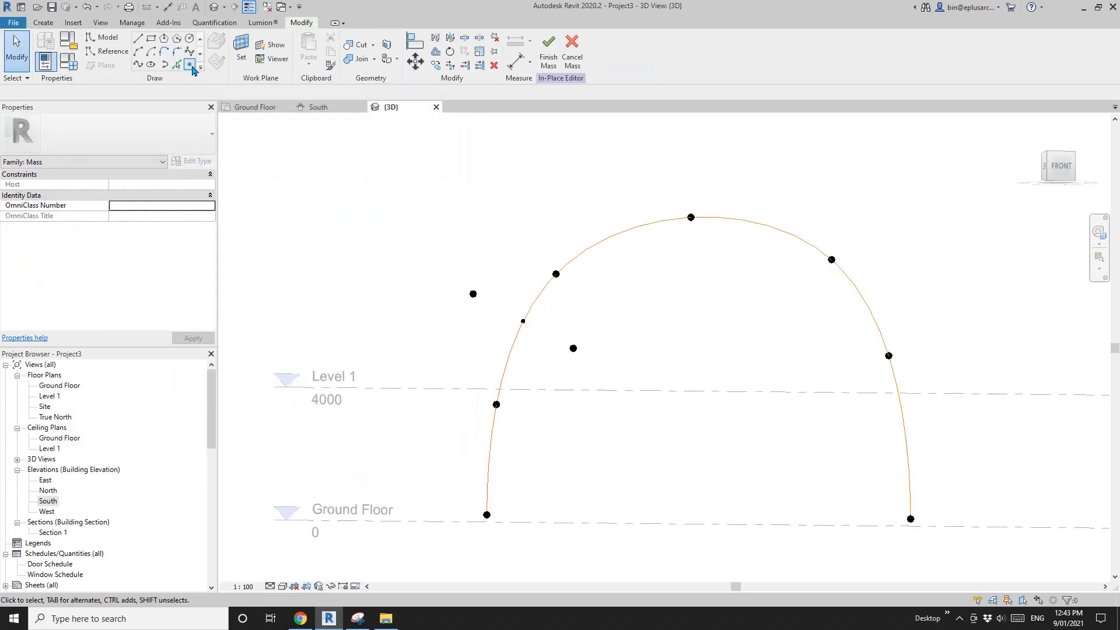
click(192, 67)
click(241, 50)
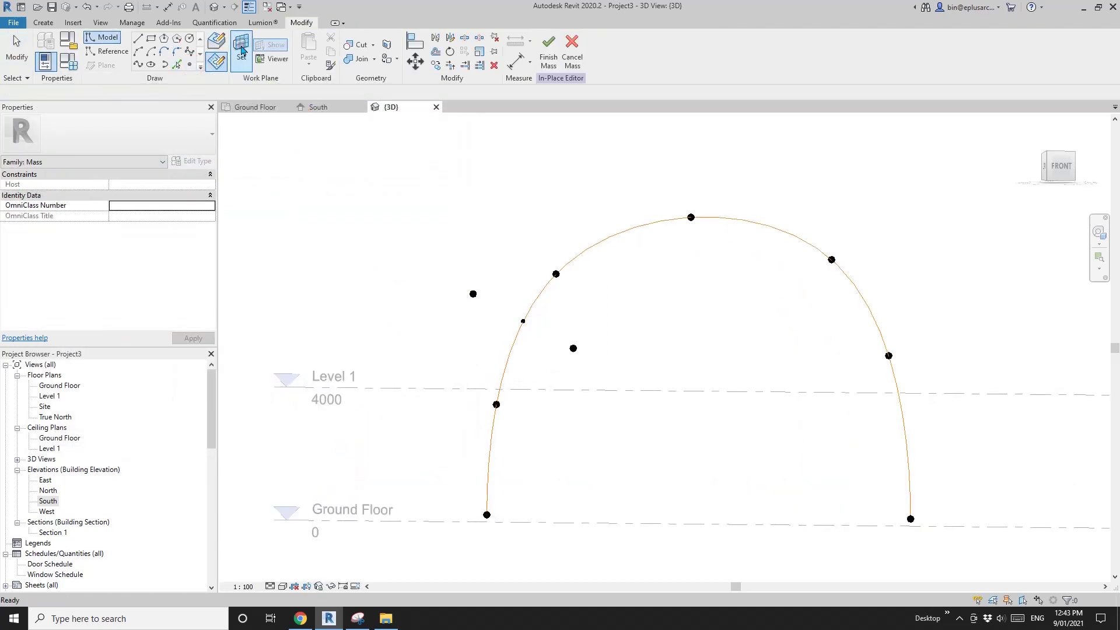
scroll(512, 325, up, 1)
shift+middle_drag(512, 326, 480, 307)
click(465, 290)
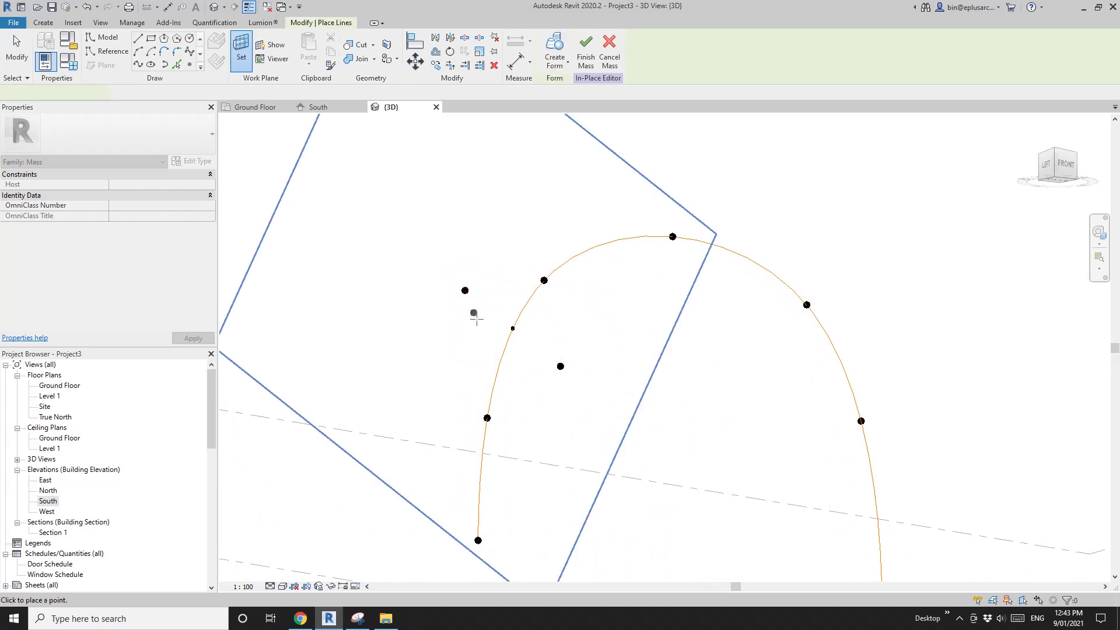
click(465, 290)
click(599, 348)
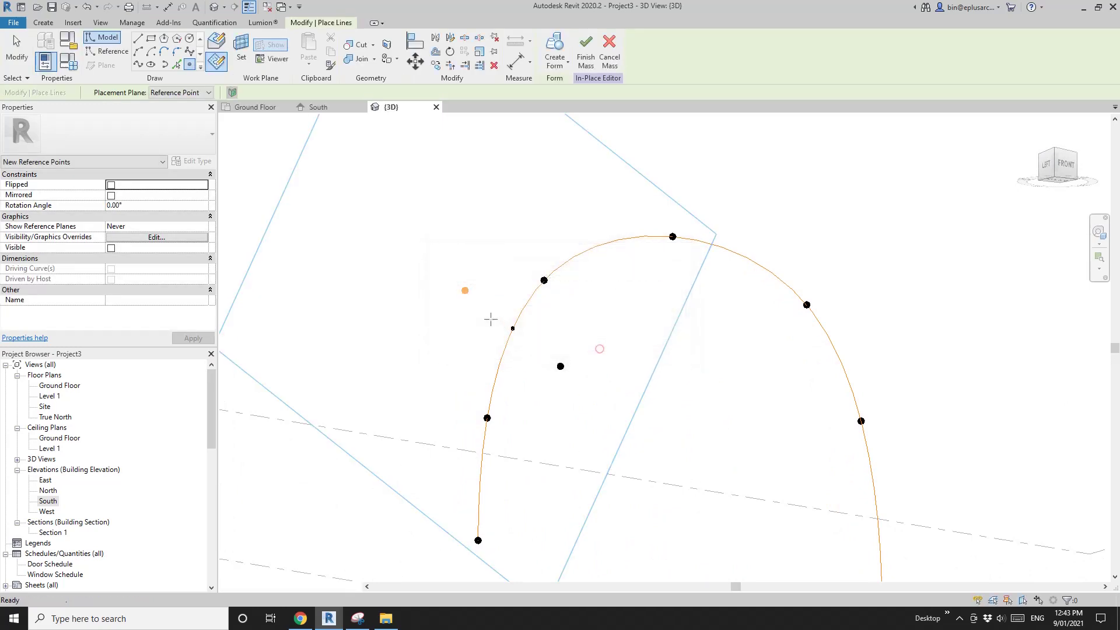
key(Escape)
Offset the new point about 1278 mm sideways out of the arch's plane and associate its Offset with parameter OF1.
click(465, 291)
shift+middle_drag(465, 312, 548, 324)
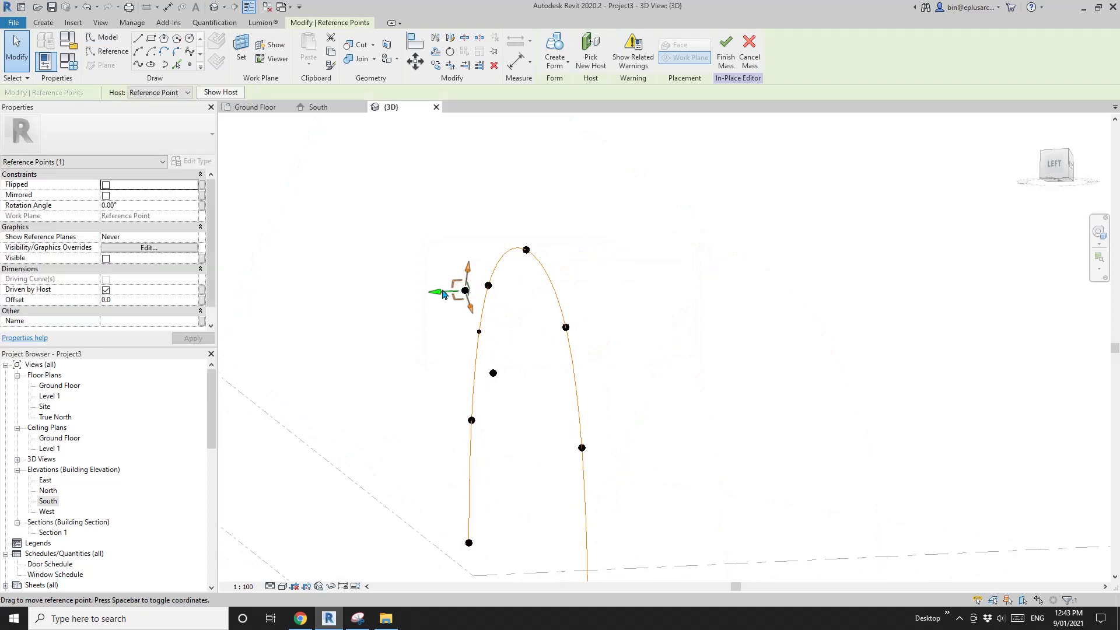
drag(444, 293, 408, 298)
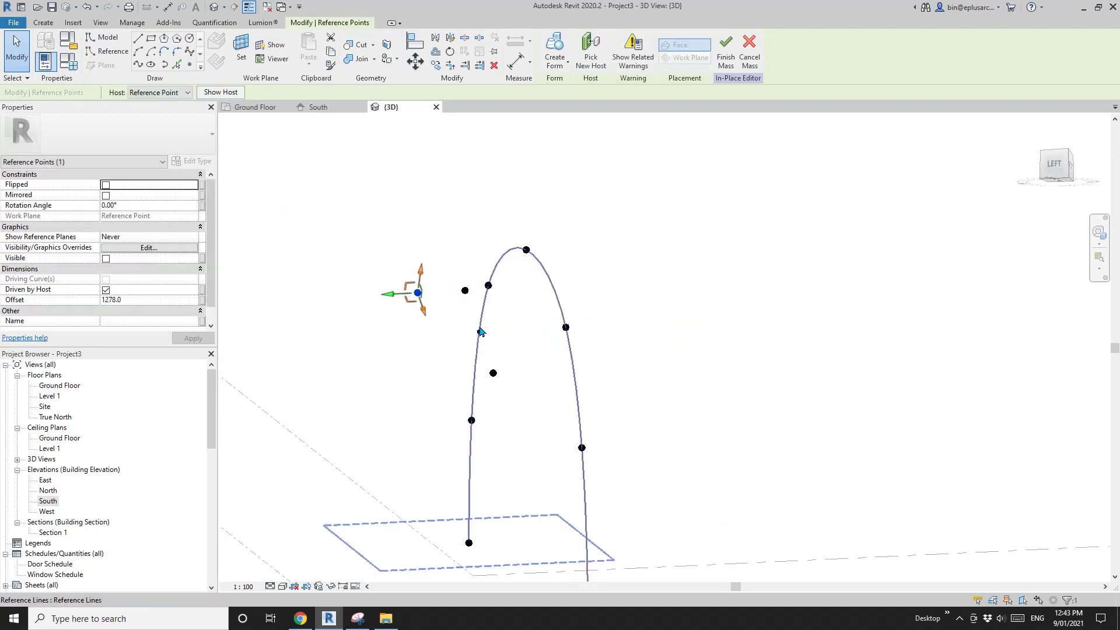
click(203, 301)
click(335, 244)
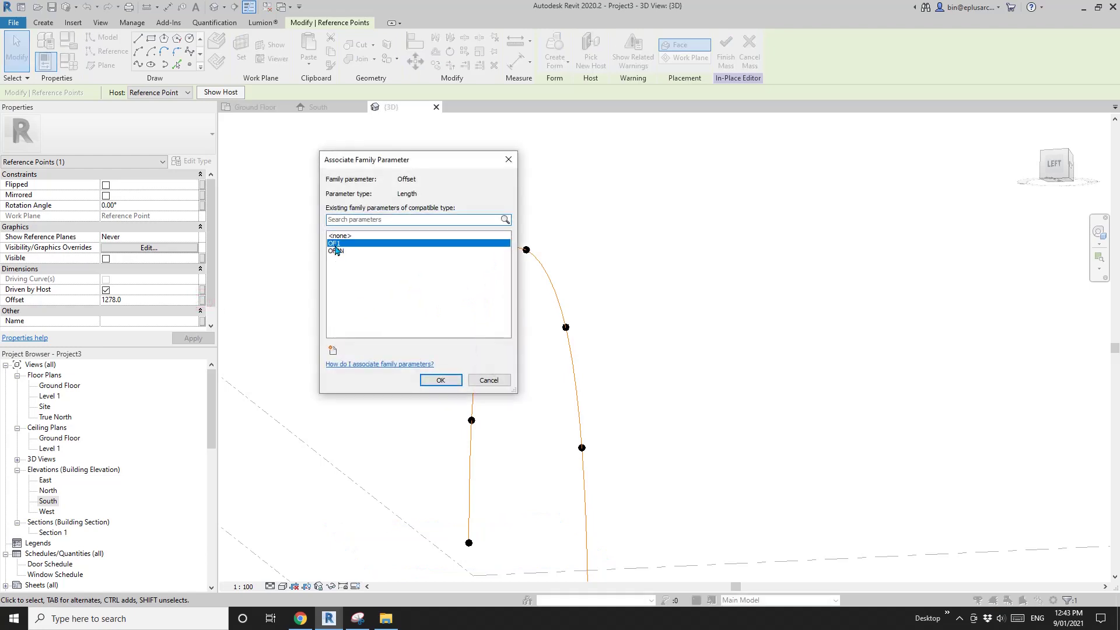
click(441, 381)
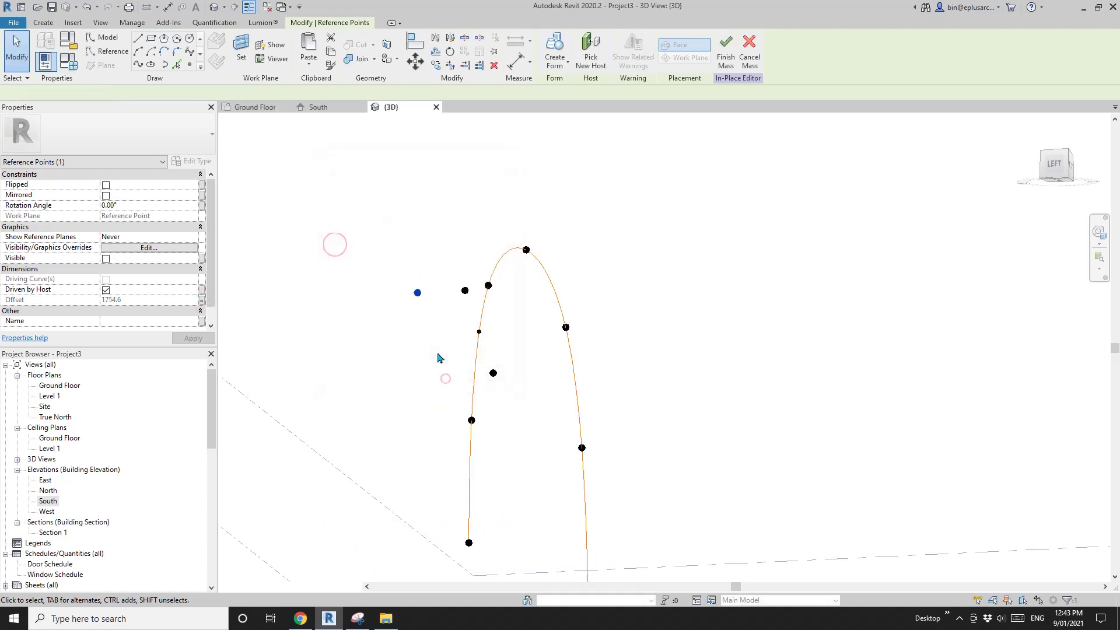
Place one more reference point over the outer offset point, on the same plane parallel to the arch's plane.
click(189, 65)
click(241, 48)
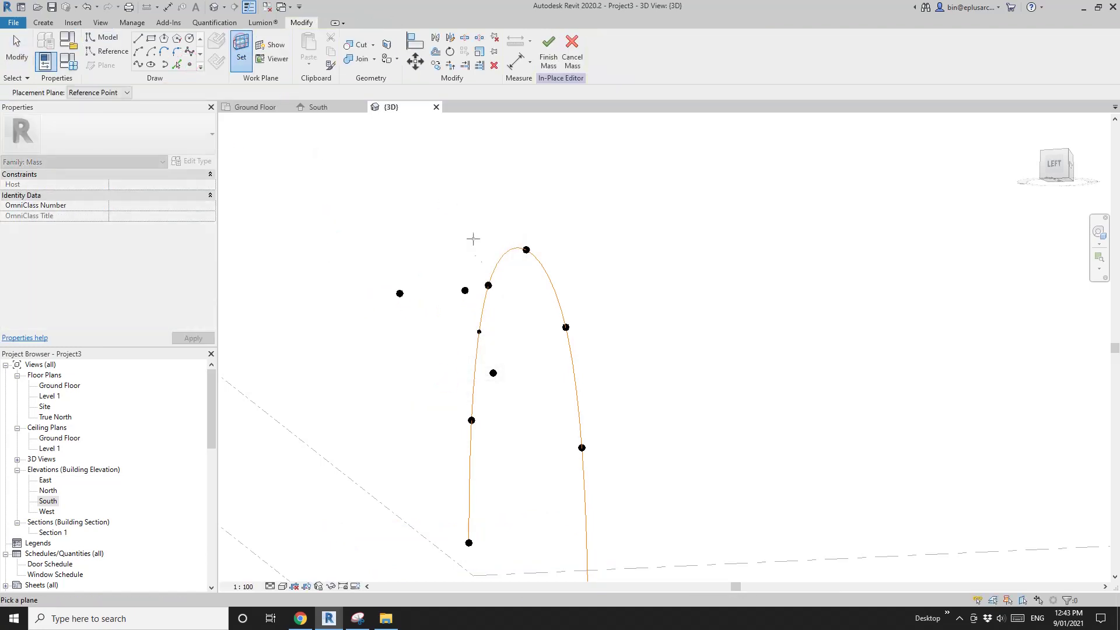
shift+middle_drag(516, 302, 484, 312)
click(465, 291)
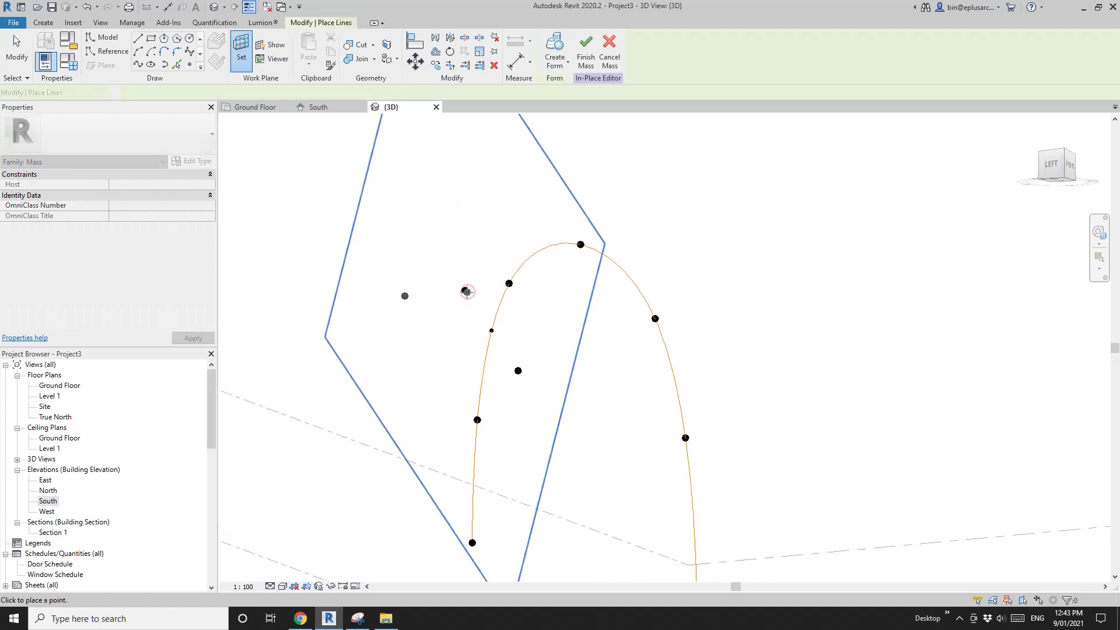
click(464, 290)
click(598, 346)
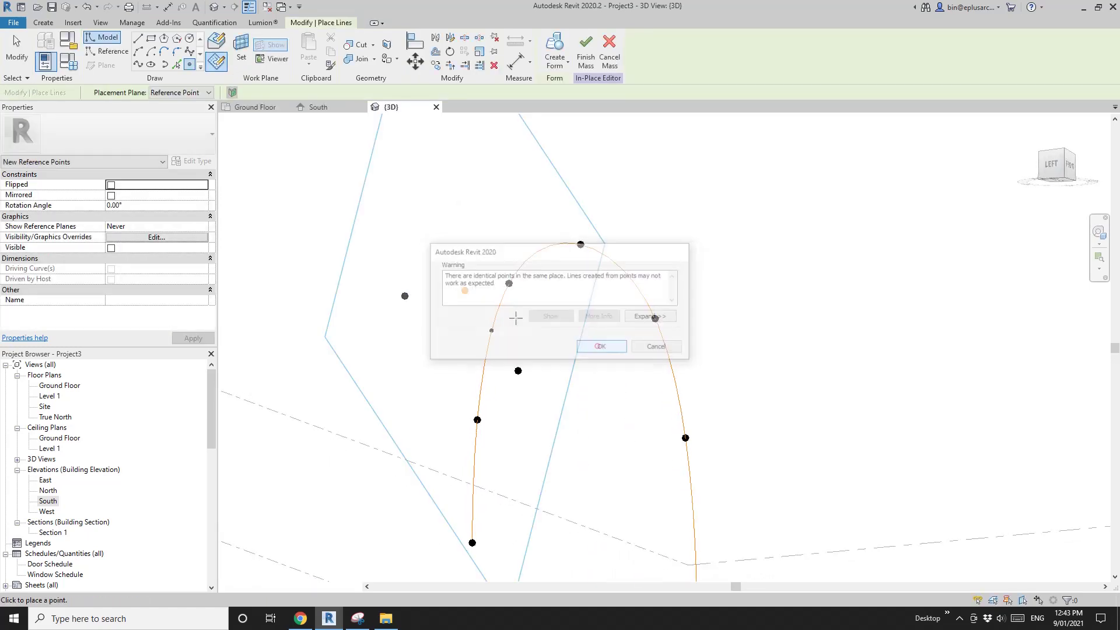
key(Escape)
Offset this point about -1693 mm to the opposite side of the arch's plane and associate its Offset with parameter OF1N.
click(465, 290)
drag(466, 296, 500, 297)
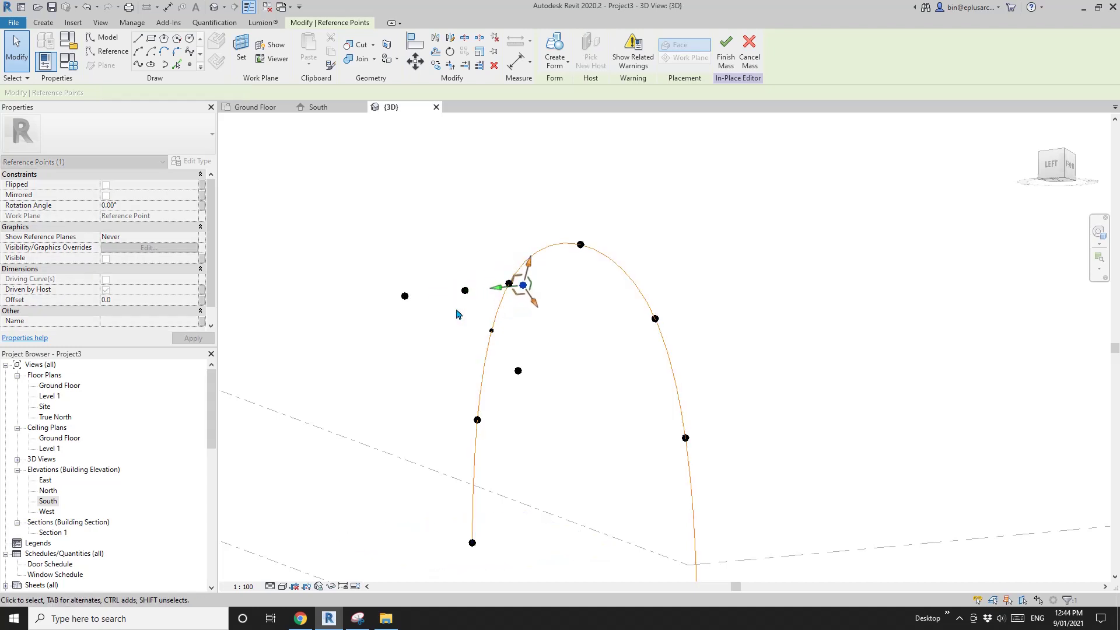
click(202, 300)
click(338, 252)
click(441, 380)
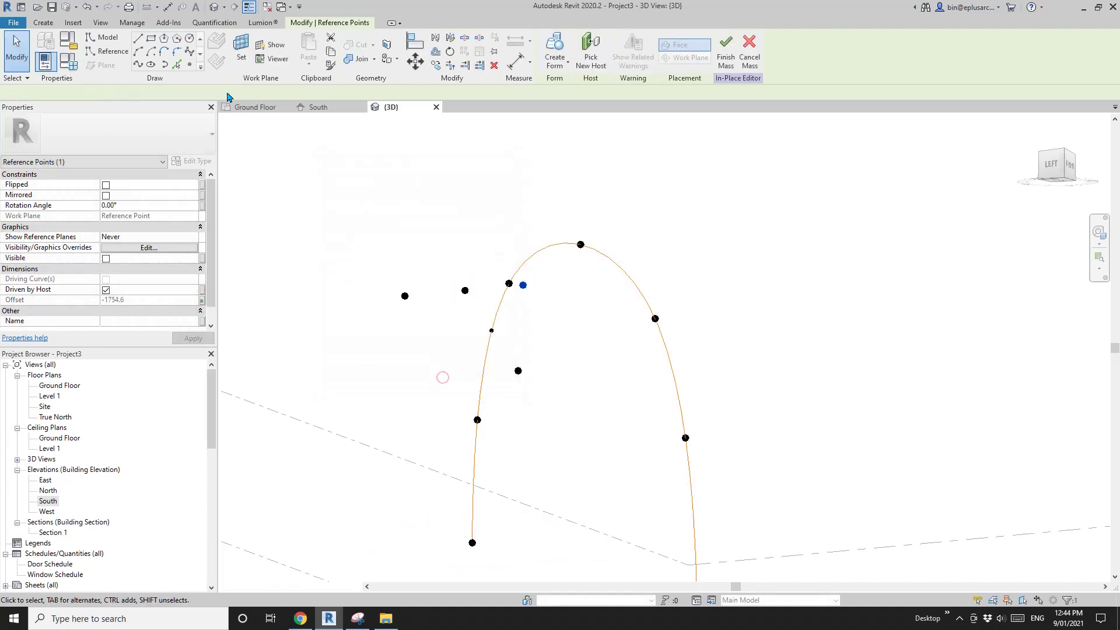
Place a reference point over the inner offset point, on that point's plane parallel to the arch's own plane.
click(190, 64)
click(239, 58)
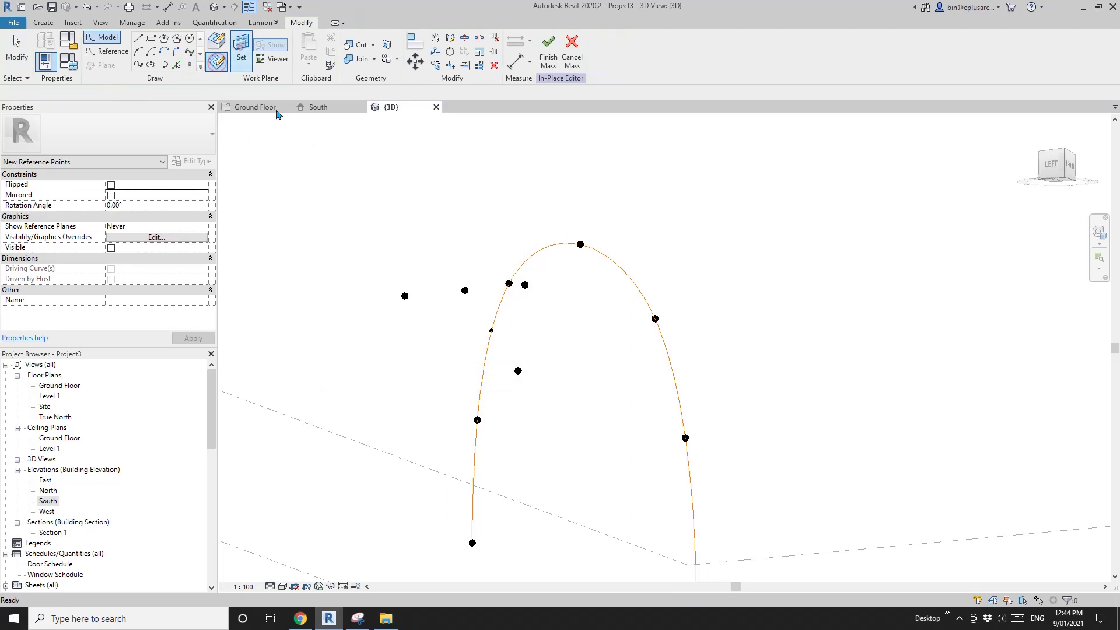
shift+middle_drag(501, 428, 513, 403)
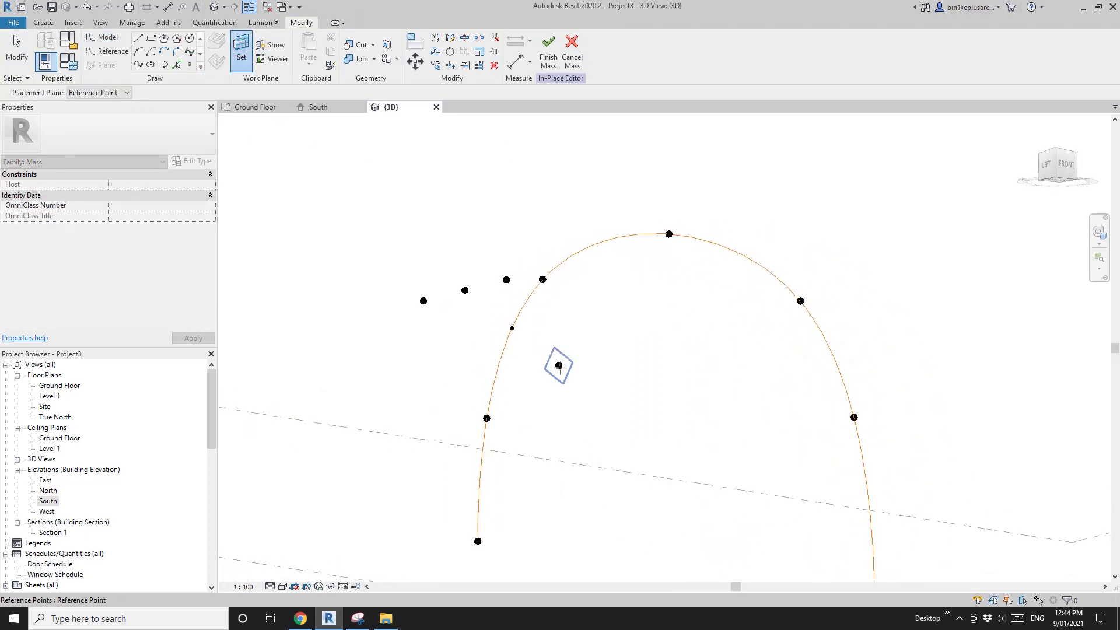
click(559, 365)
click(558, 366)
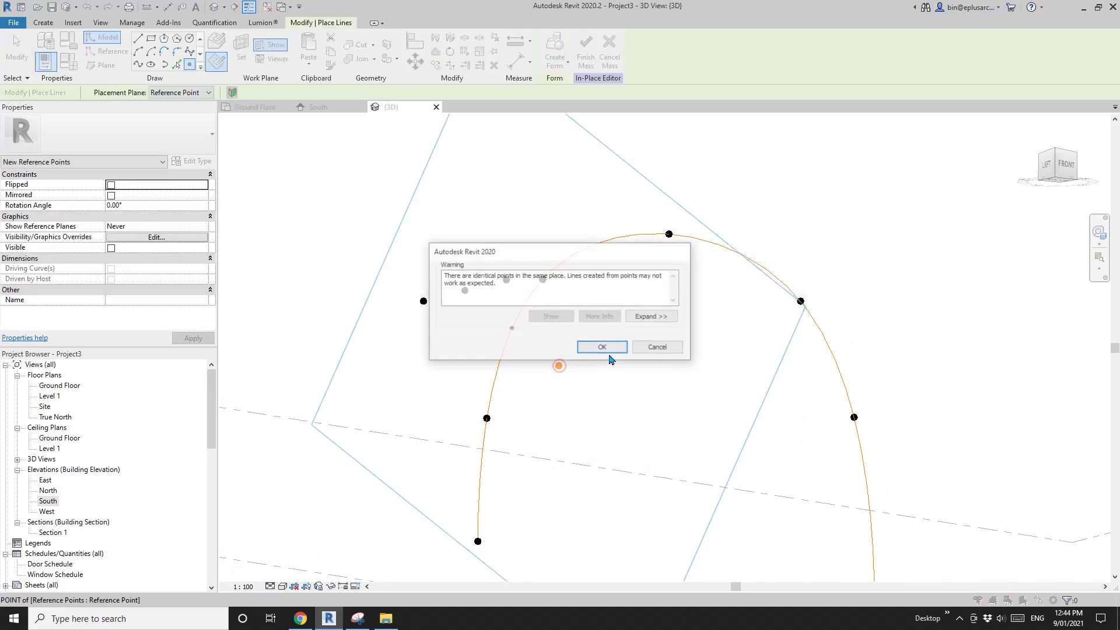
click(603, 347)
Offset the new inner point about 1336 mm sideways out of the arch's plane and associate its Offset with parameter OF1.
click(559, 366)
shift+middle_drag(517, 365, 599, 375)
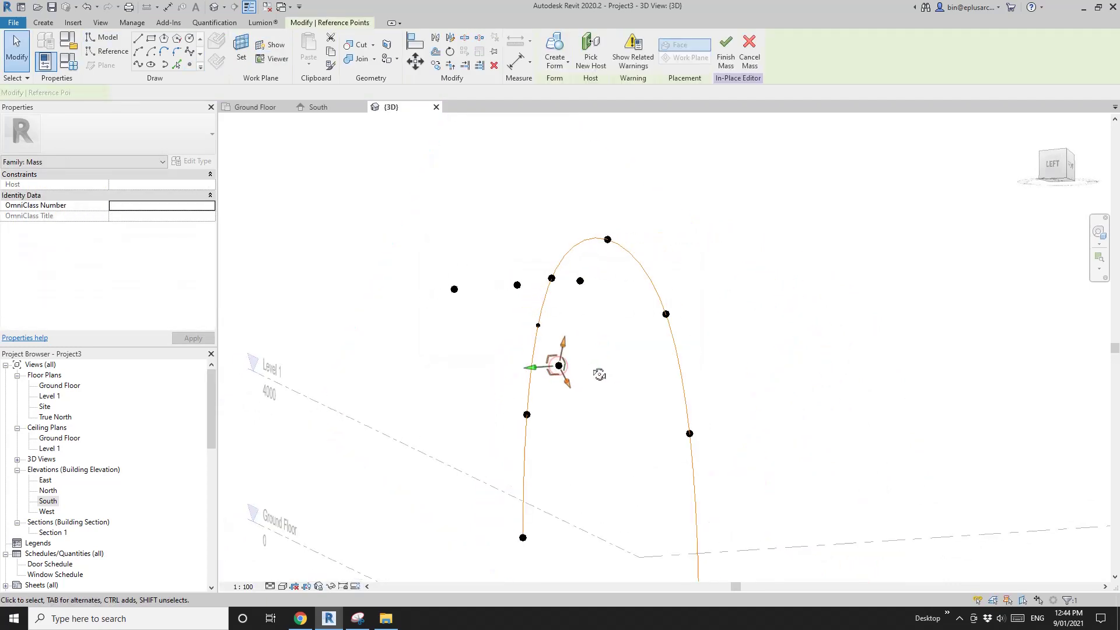
drag(534, 367, 486, 369)
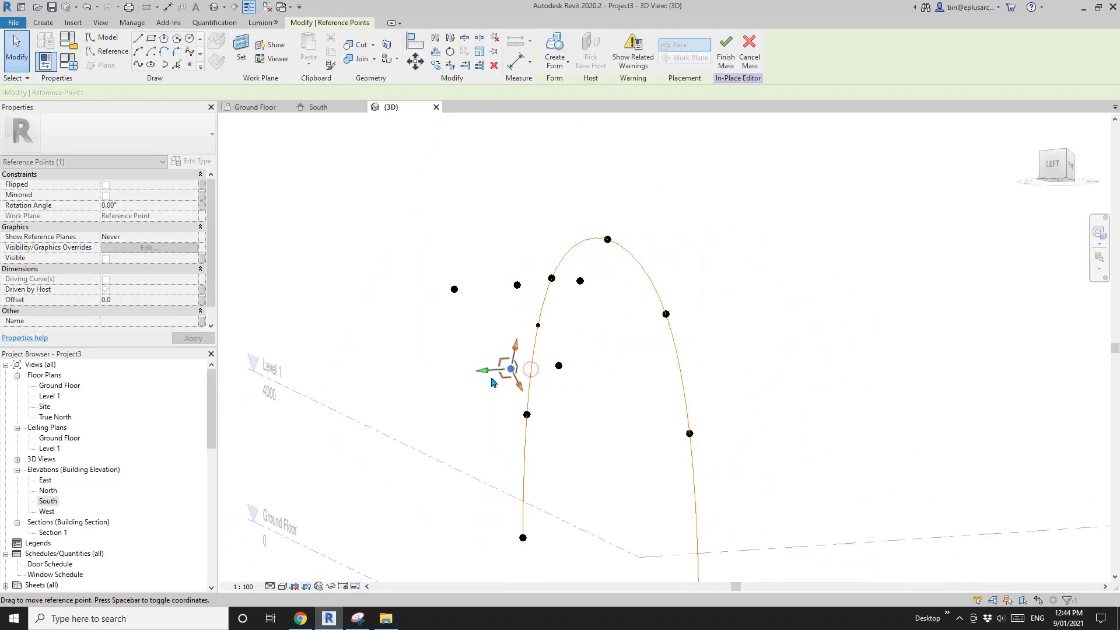
click(203, 300)
click(335, 243)
click(439, 378)
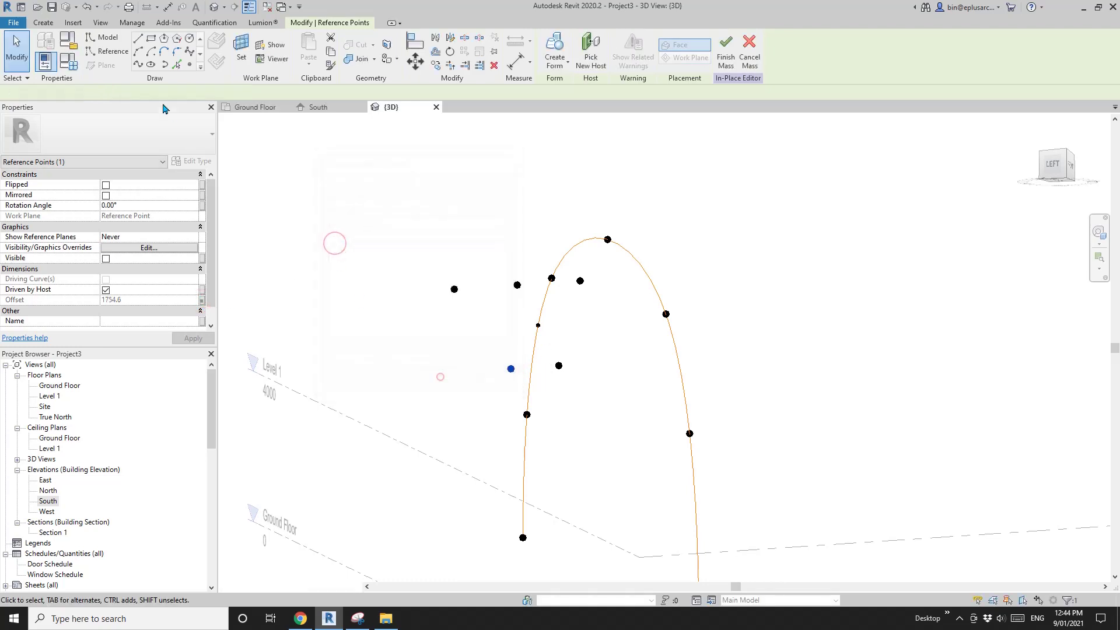
Place one more reference point over the inner offset point, on the same plane parallel to the arch's plane.
click(190, 64)
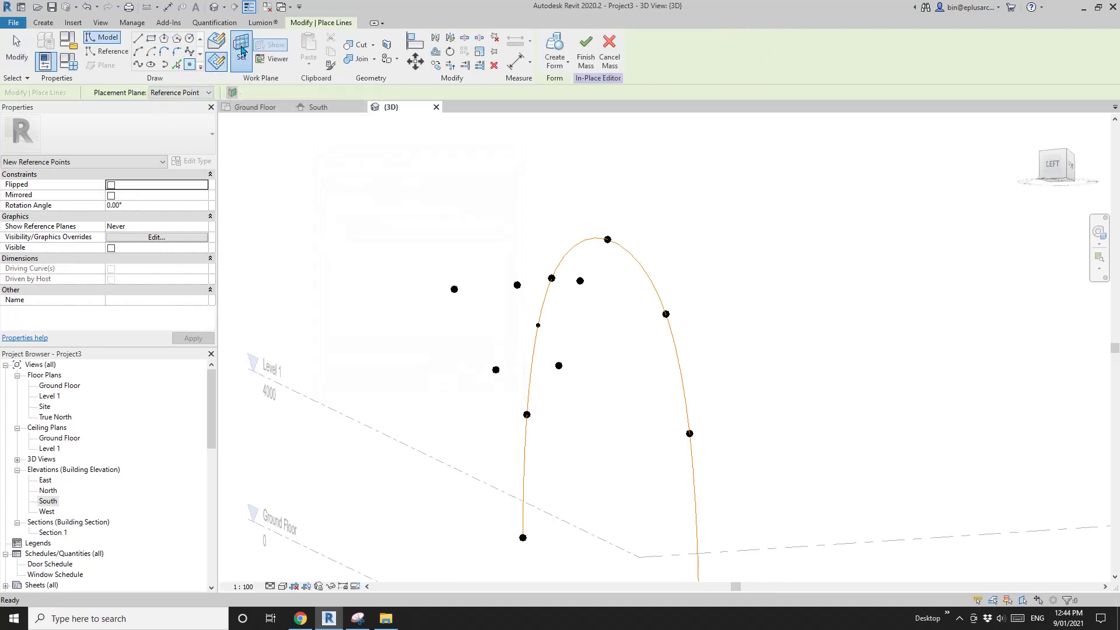
click(242, 50)
click(559, 365)
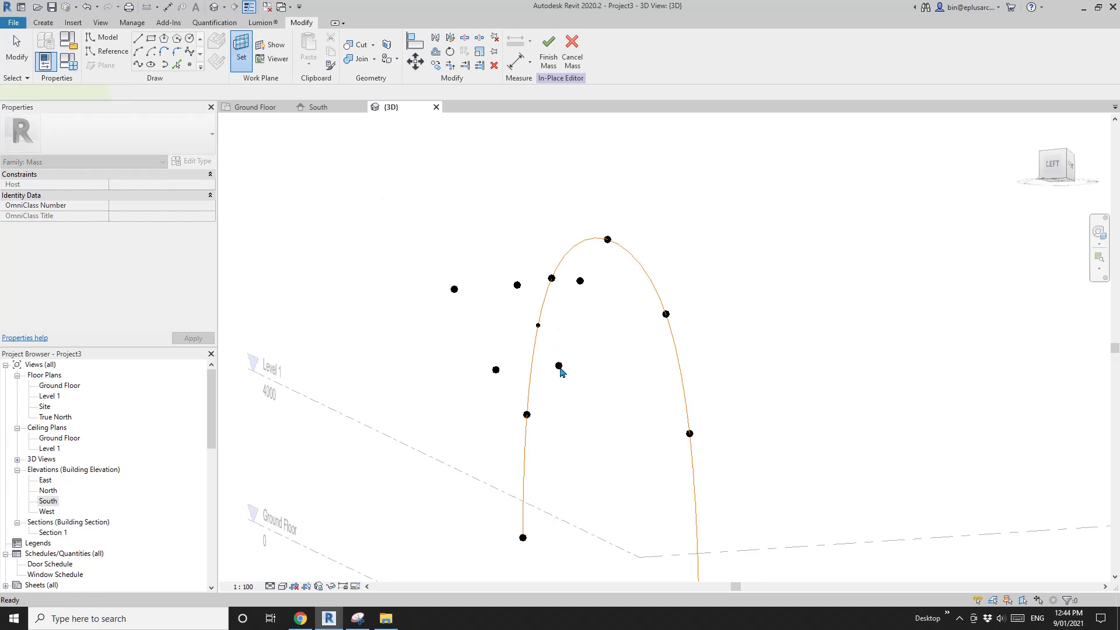
click(559, 366)
click(613, 353)
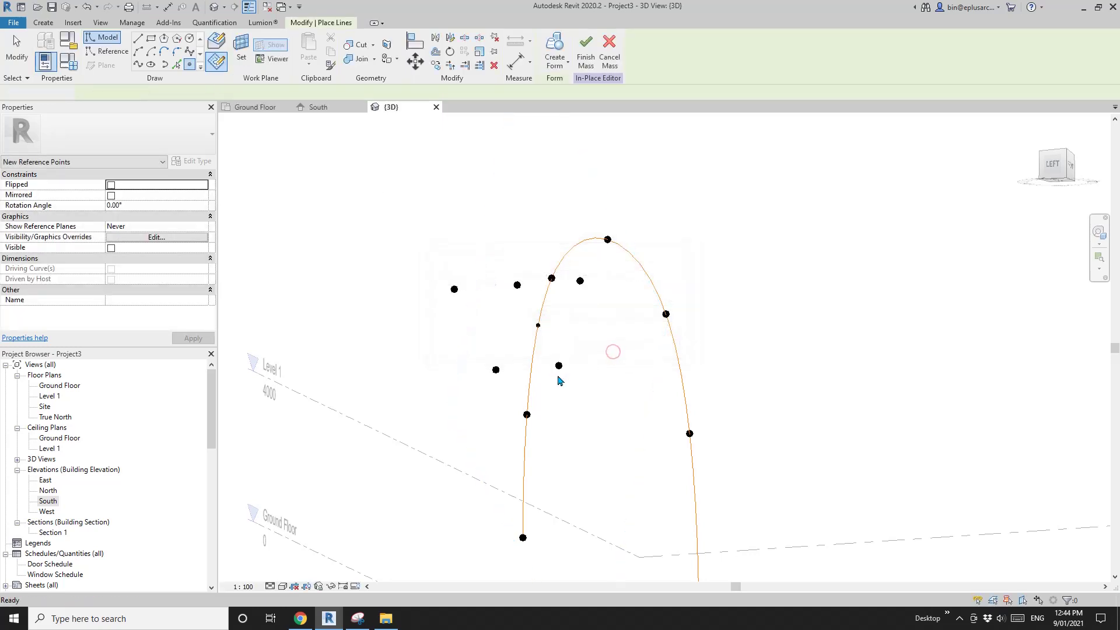
key(Escape)
Offset this point about -1254 mm to the opposite side of the arch's plane and associate its Offset with parameter OF1N.
click(559, 366)
drag(541, 367, 585, 367)
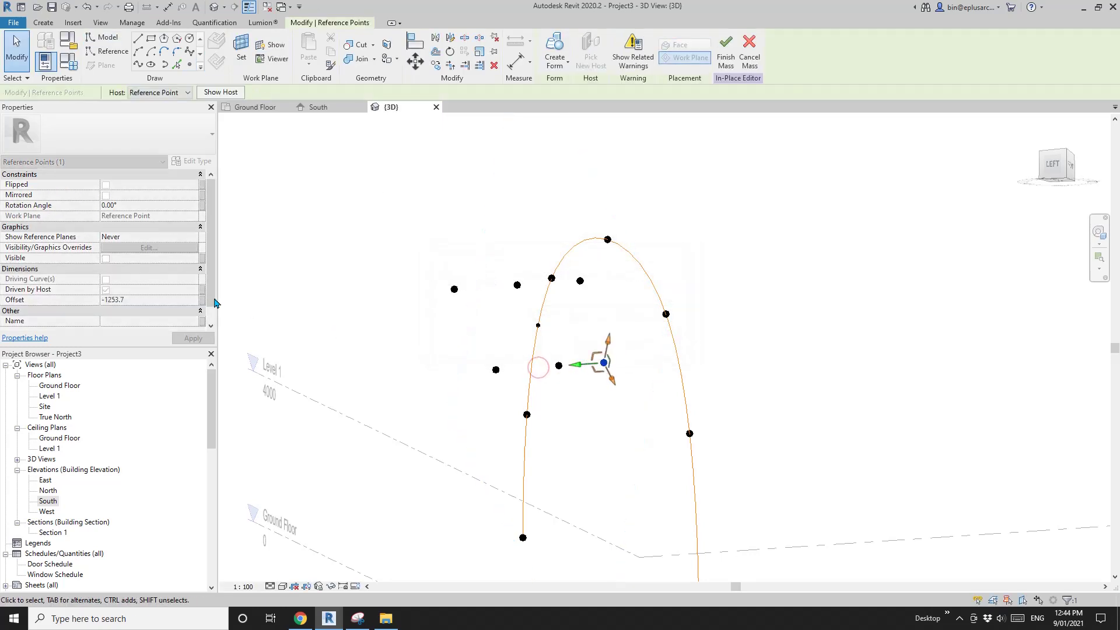
click(202, 299)
click(336, 251)
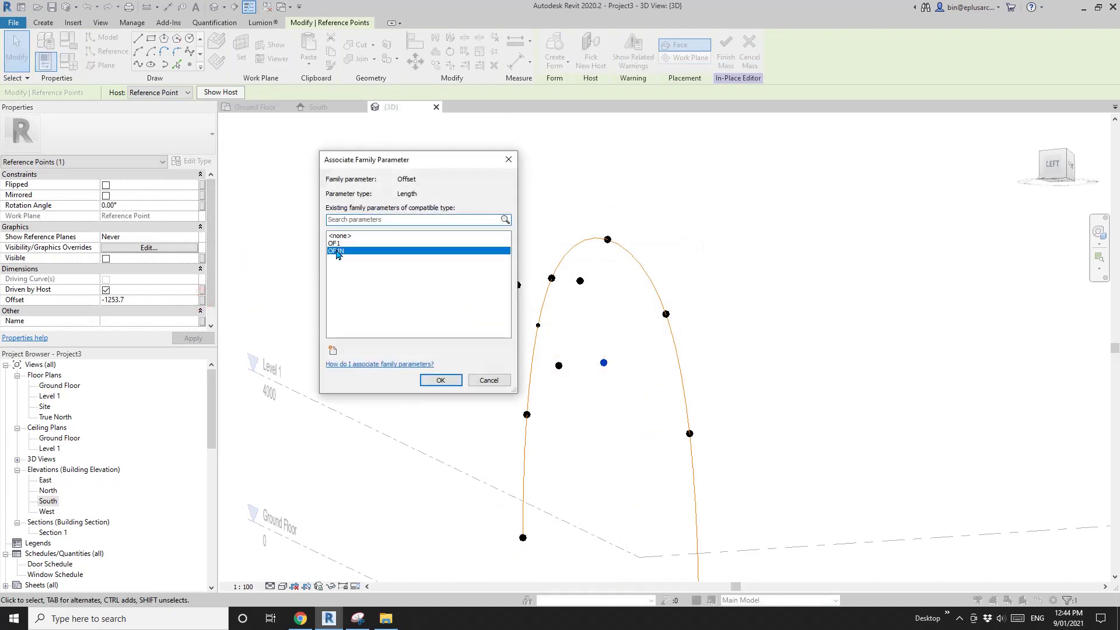
click(458, 378)
Place a reference point over the middle outer offset point, on that point's plane perpendicular to the line joining the inner and outer points.
shift+middle_drag(457, 378, 453, 303)
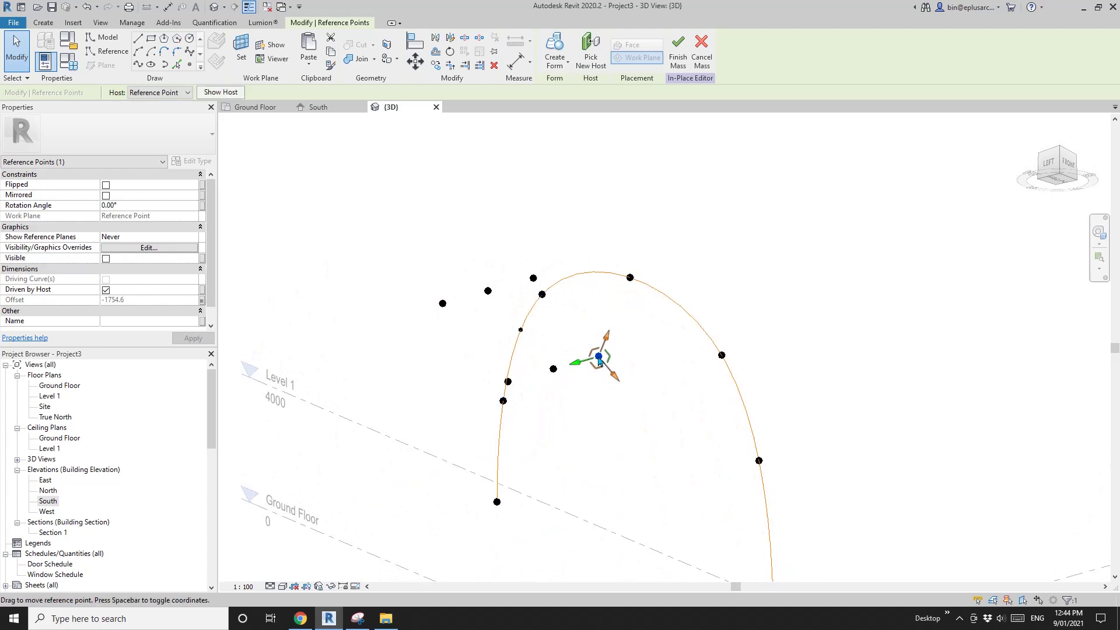
shift+middle_drag(540, 285, 463, 302)
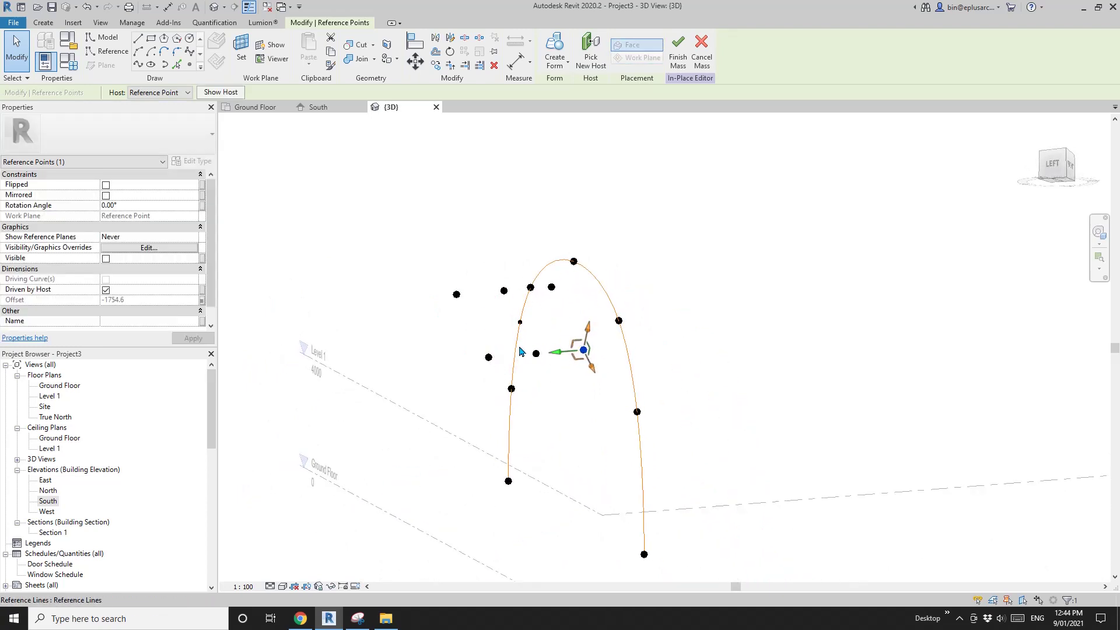
mouse_move(523, 351)
shift+middle_down()
mouse_move(543, 379)
mouse_move(512, 317)
mouse_move(510, 344)
mouse_move(530, 338)
mouse_move(520, 363)
shift+middle_up()
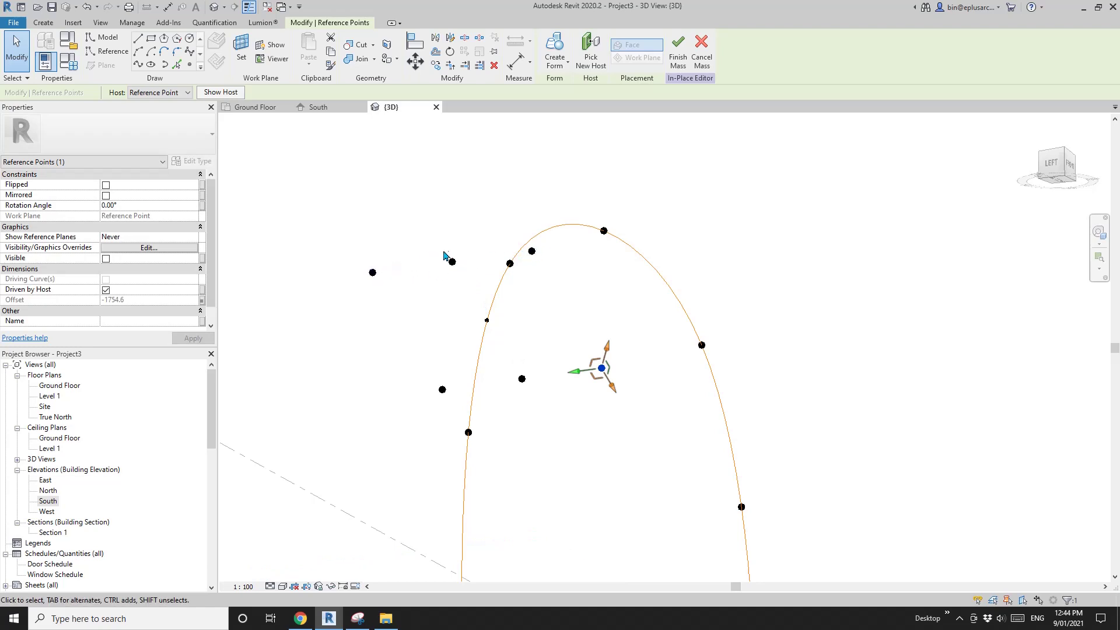
shift+middle_drag(414, 284, 446, 312)
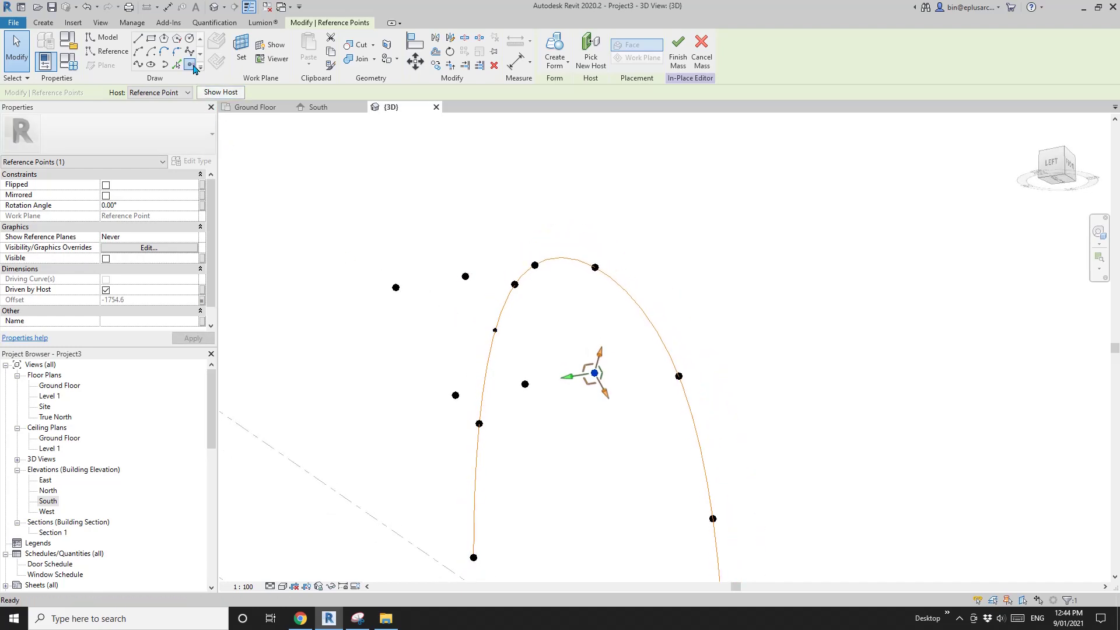
click(192, 65)
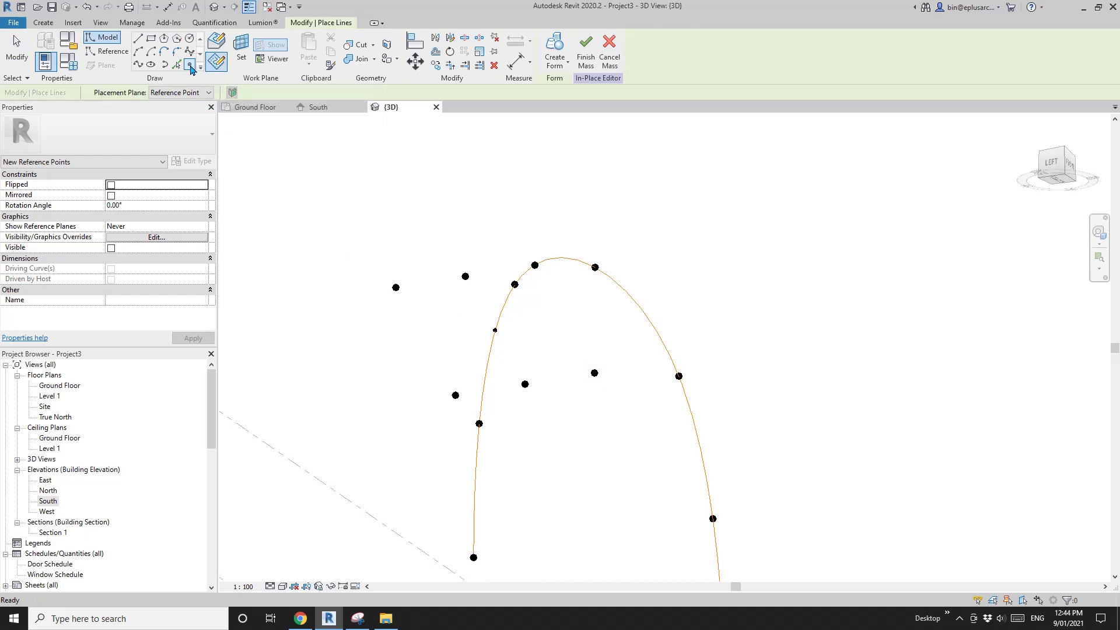
click(242, 47)
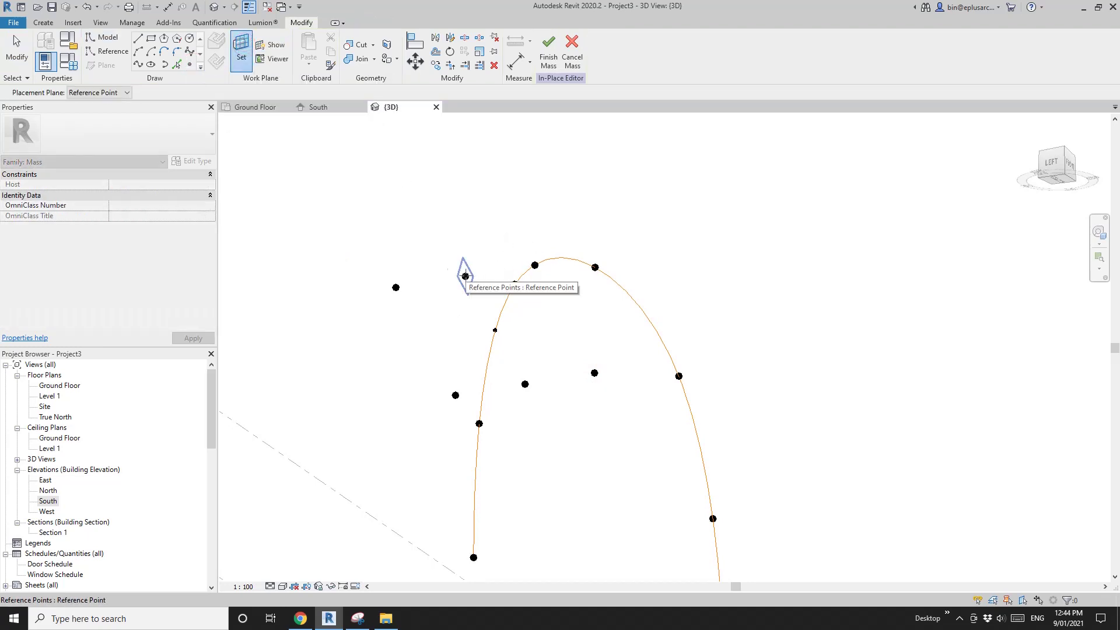
key(Tab)
shift+middle_drag(465, 276, 509, 187)
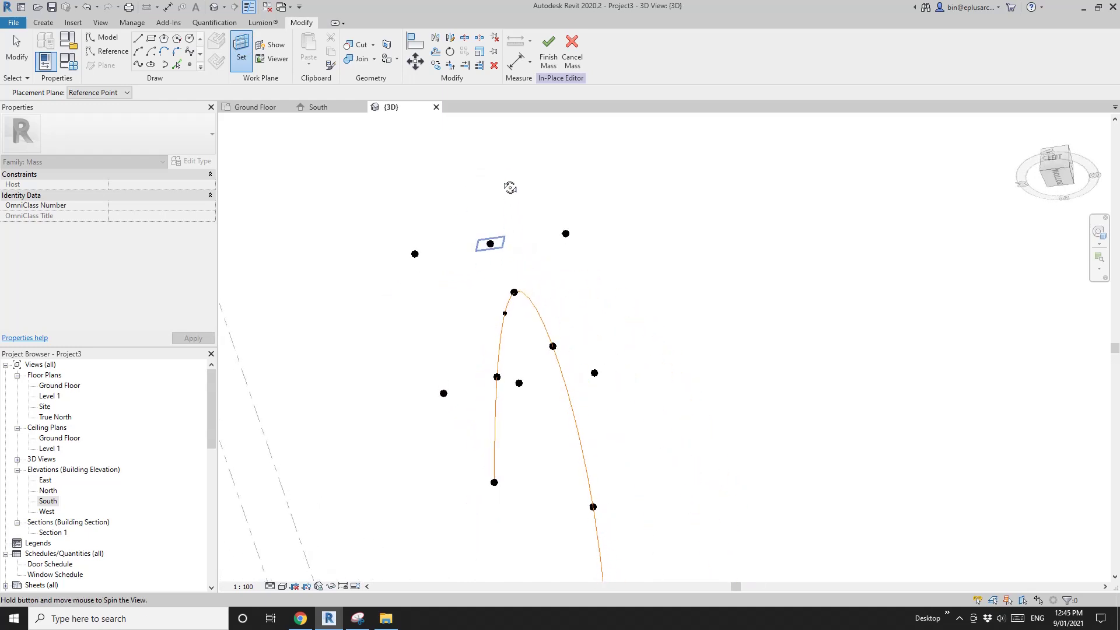
click(490, 244)
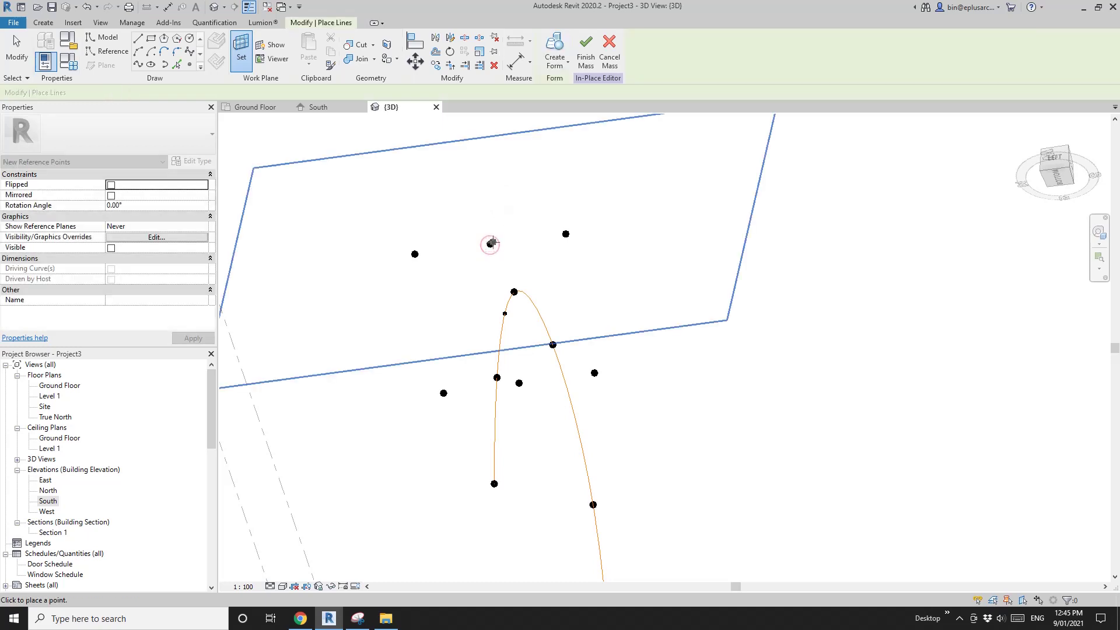
click(491, 243)
click(601, 347)
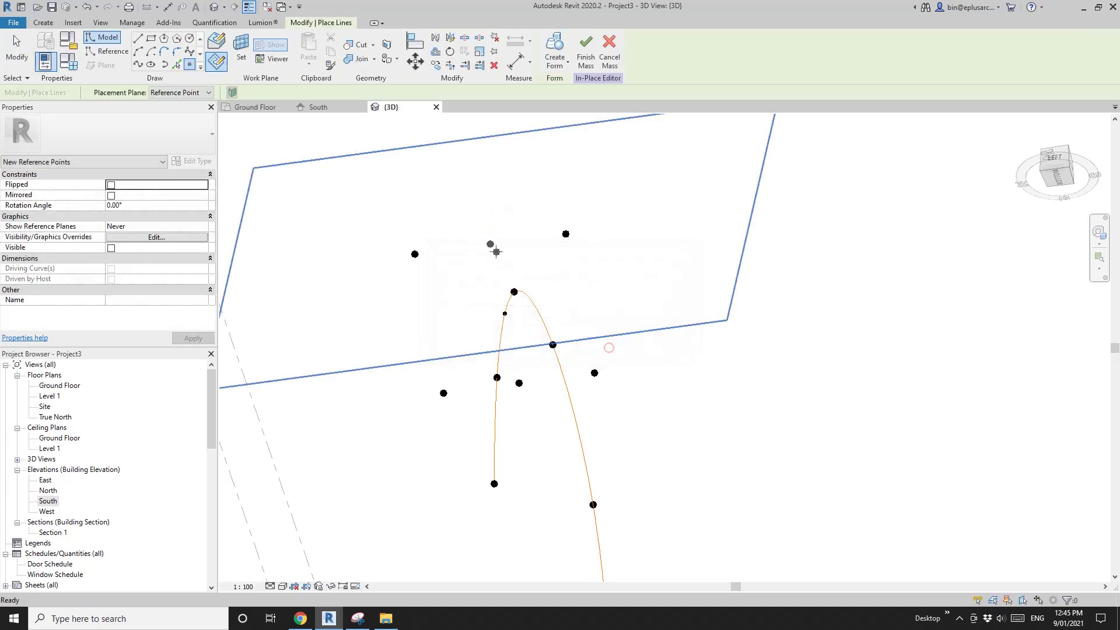
key(Escape)
Offset the new point about -367 mm outward from the arch and associate its Offset with a new family parameter OF2N.
click(490, 244)
drag(495, 268, 491, 253)
shift+middle_drag(546, 245, 494, 245)
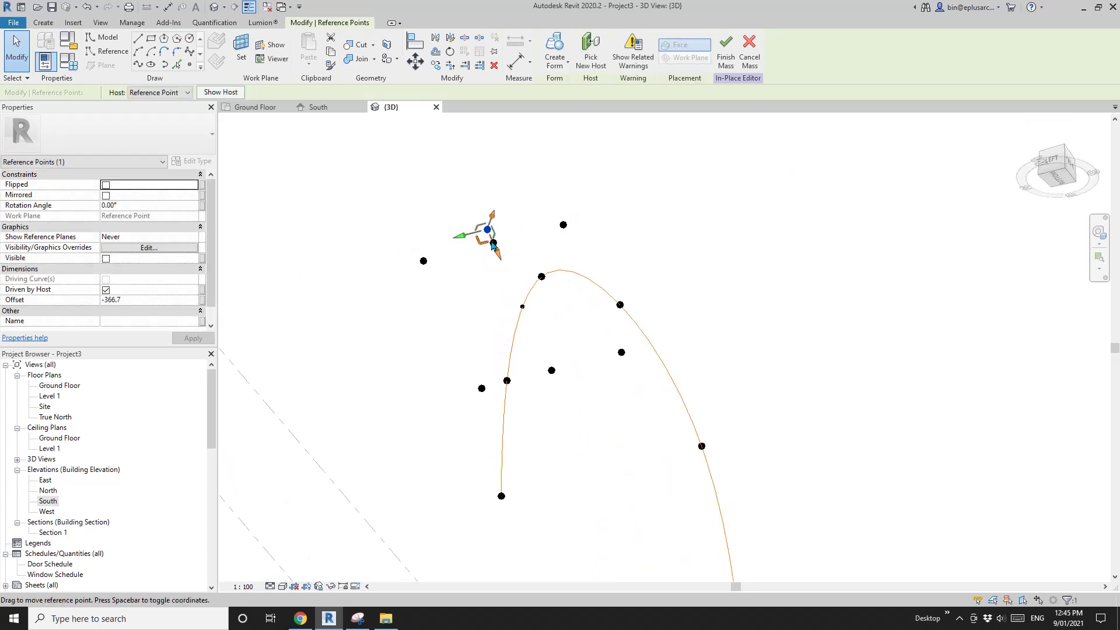
click(201, 301)
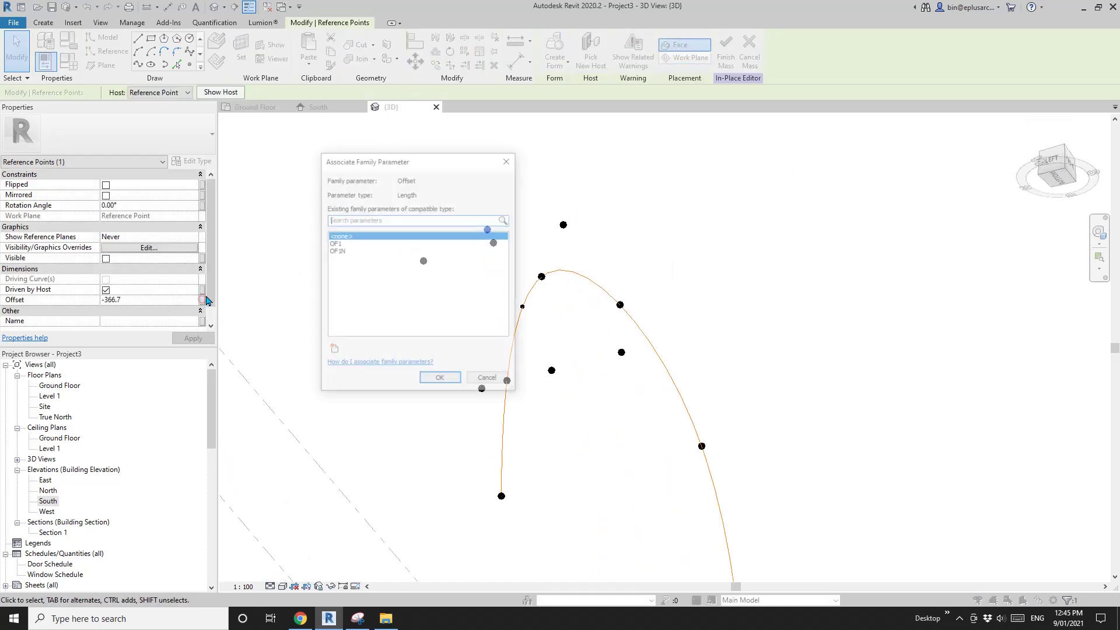
click(333, 350)
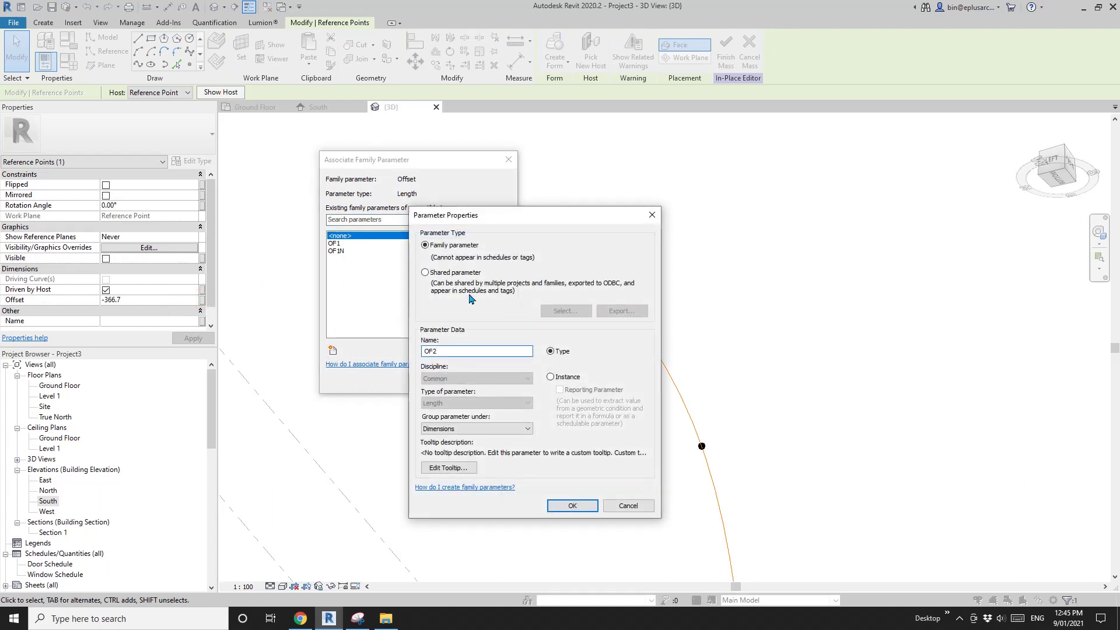
click(572, 505)
click(449, 381)
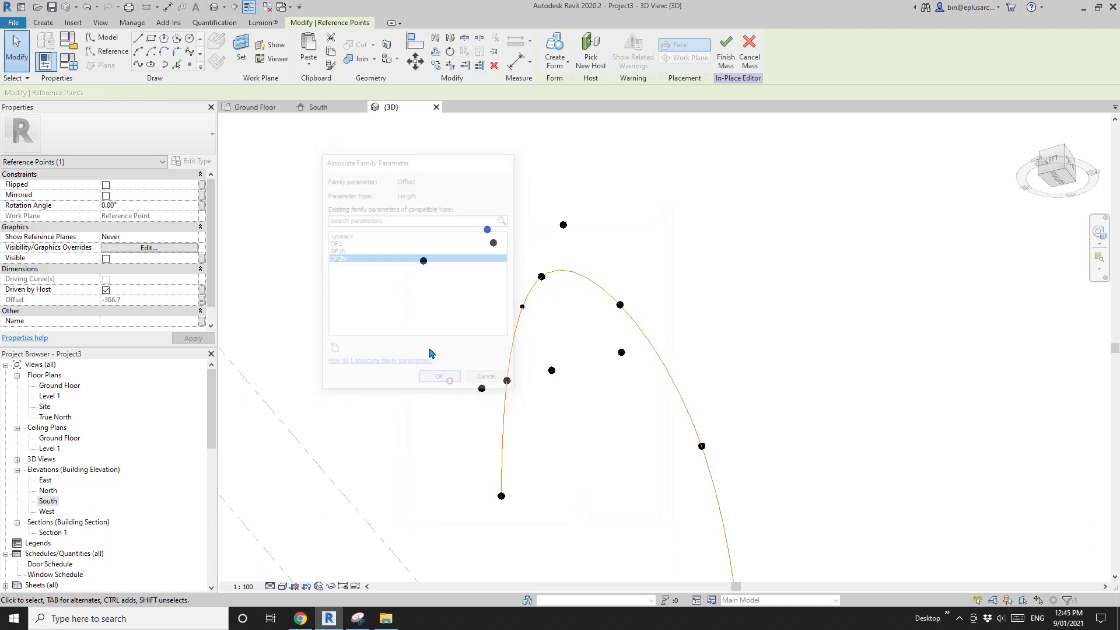
Place a reference point over the middle inner offset point, on that point's plane perpendicular to the line joining the inner and outer points.
click(189, 64)
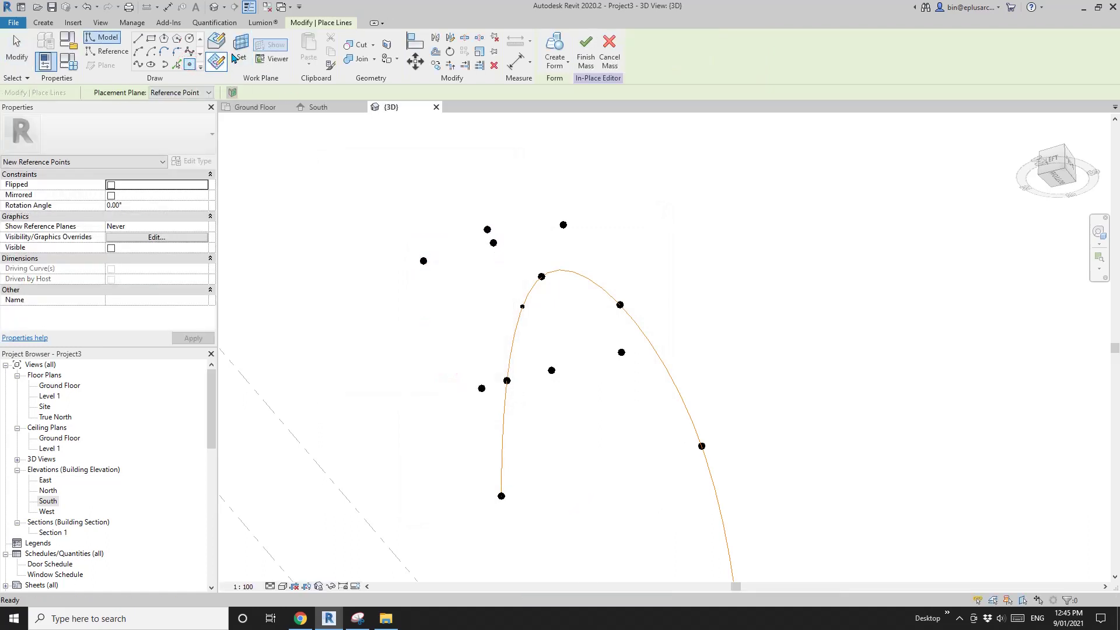
click(237, 55)
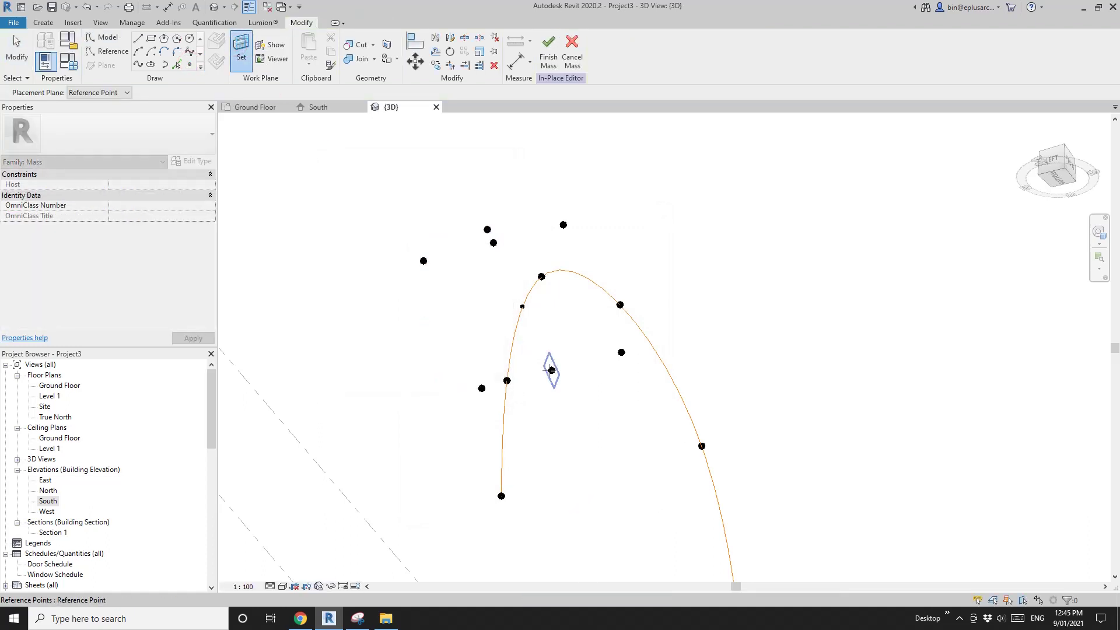
key(Tab)
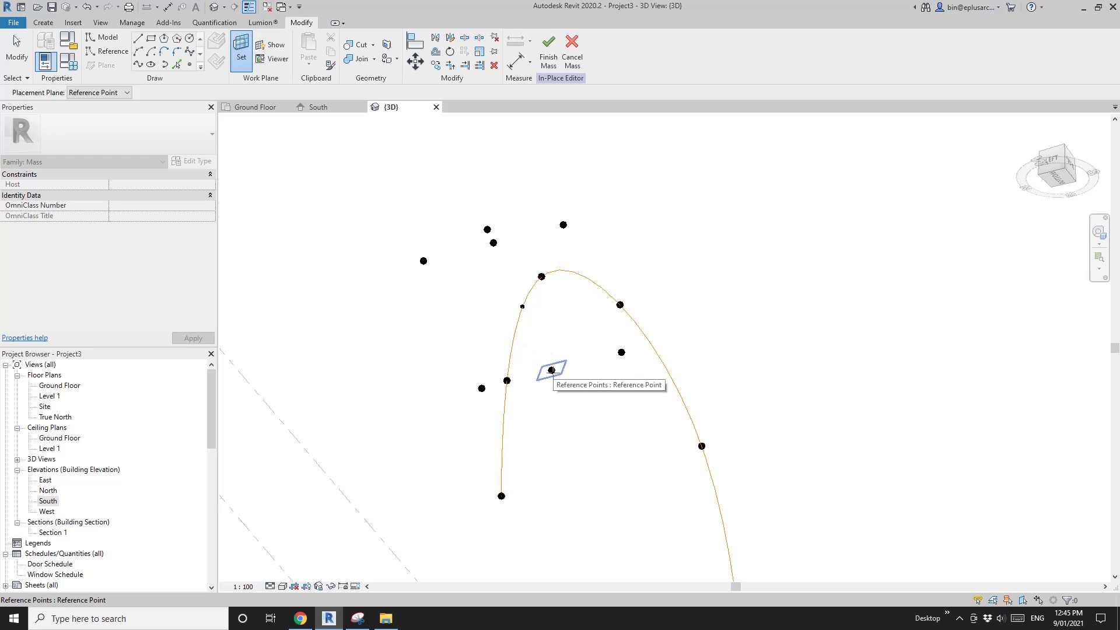
click(551, 370)
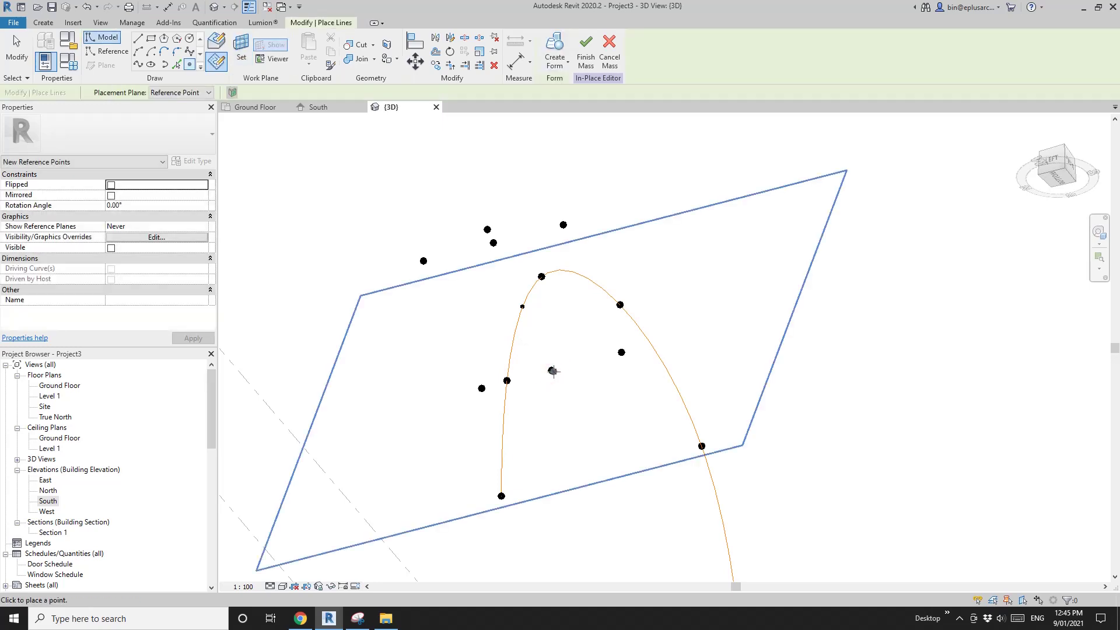
click(552, 370)
click(605, 348)
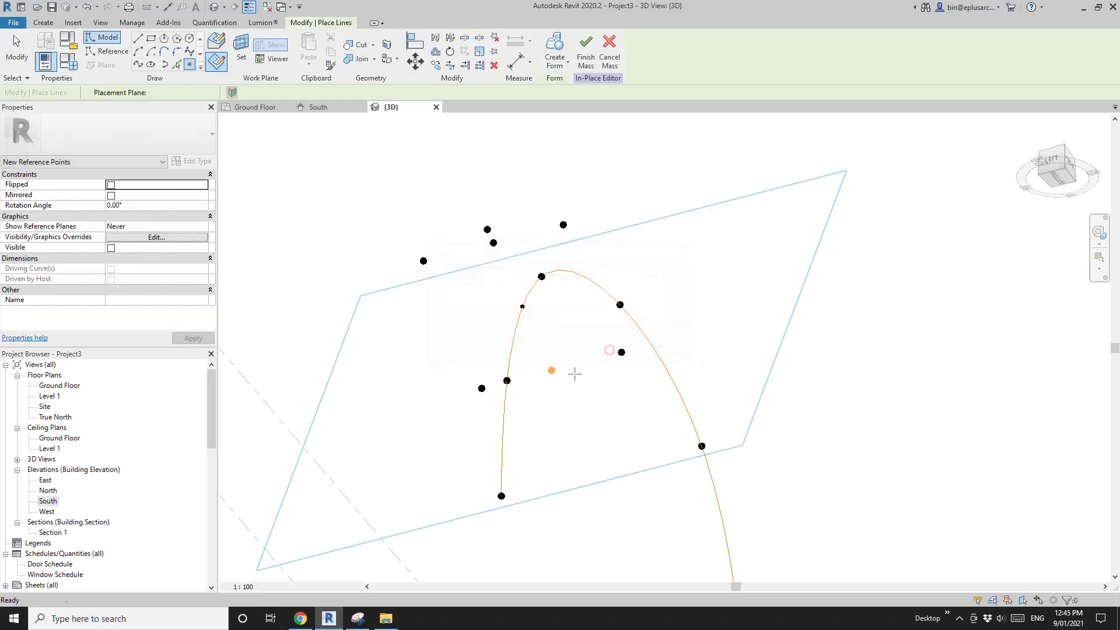
key(Escape)
Offset the new point about 376 mm inward from the arch and associate its Offset with a new family parameter OF2.
click(552, 371)
drag(565, 394, 571, 409)
click(201, 300)
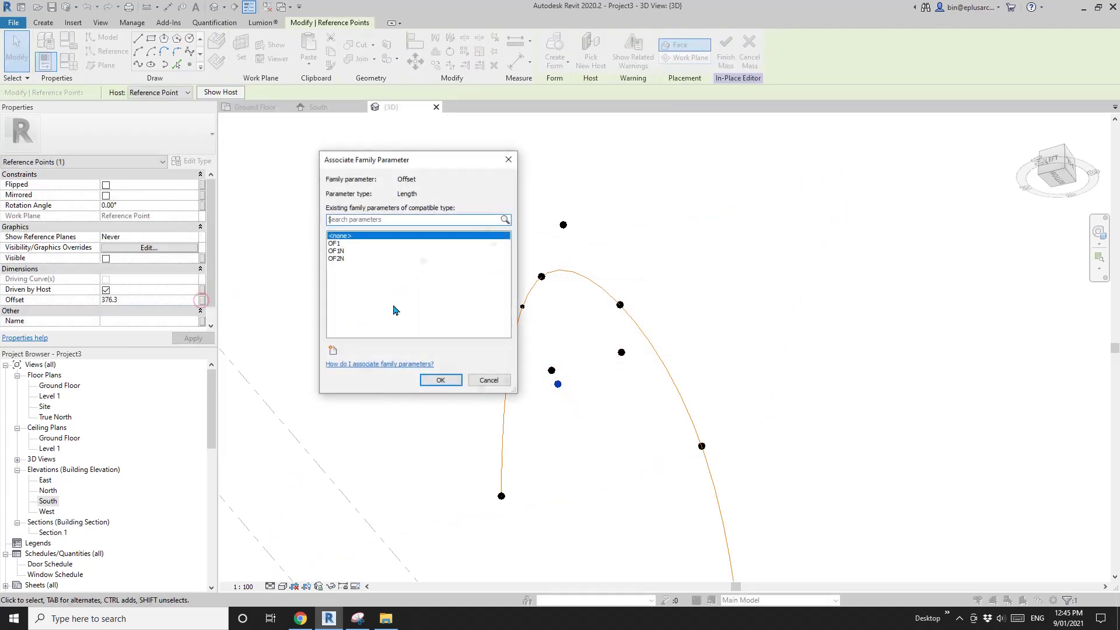
click(333, 350)
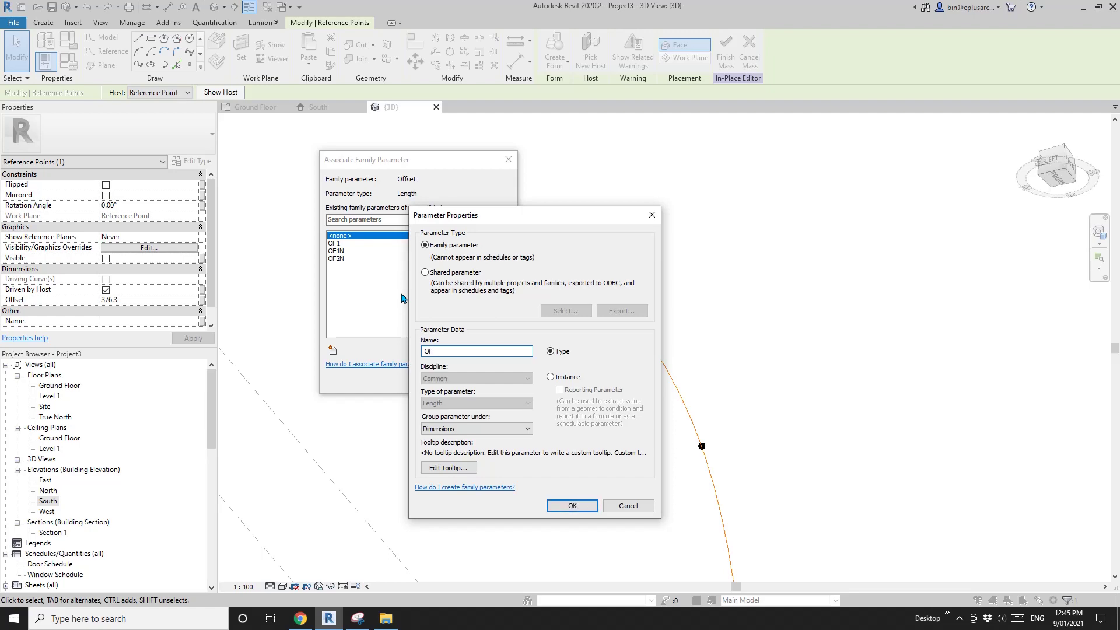
click(573, 506)
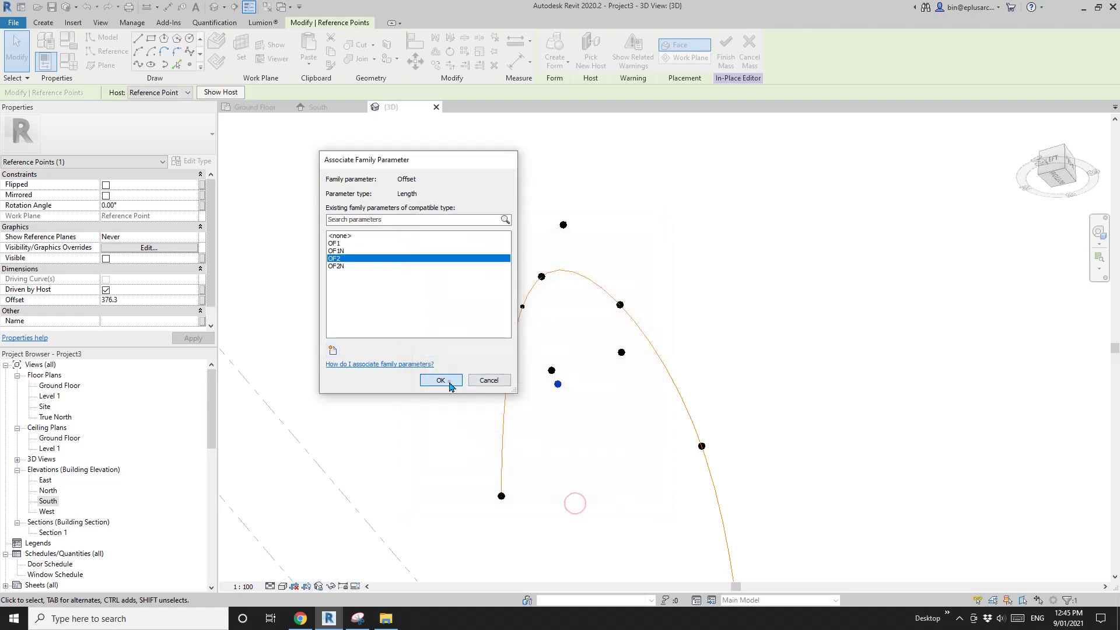
click(440, 380)
Set the formula of family parameter OF2N to -OF2.
click(63, 60)
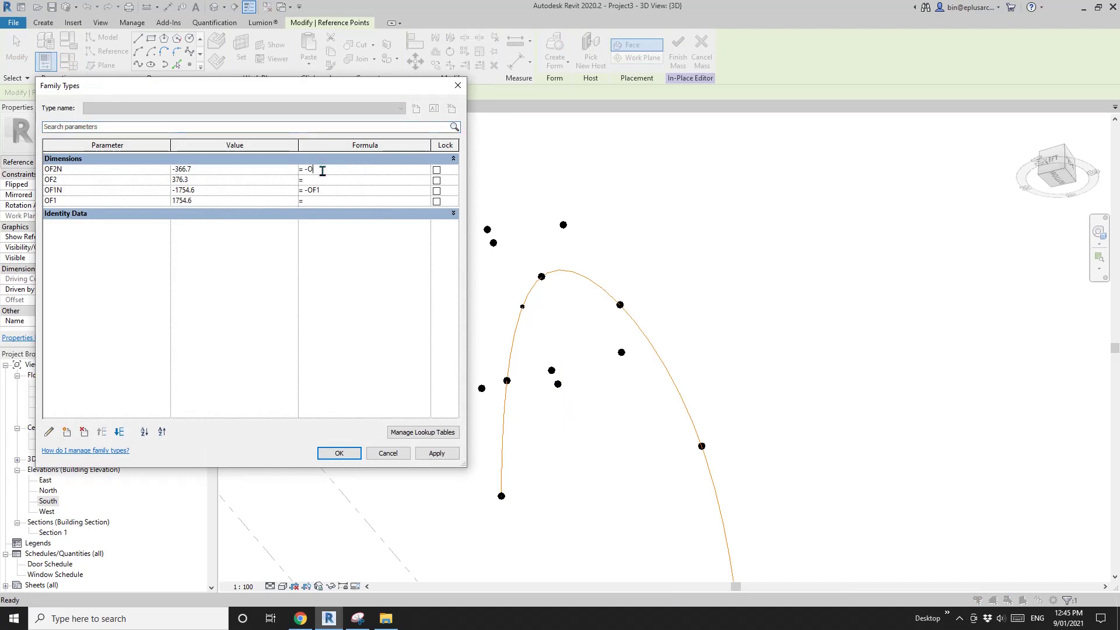
click(340, 453)
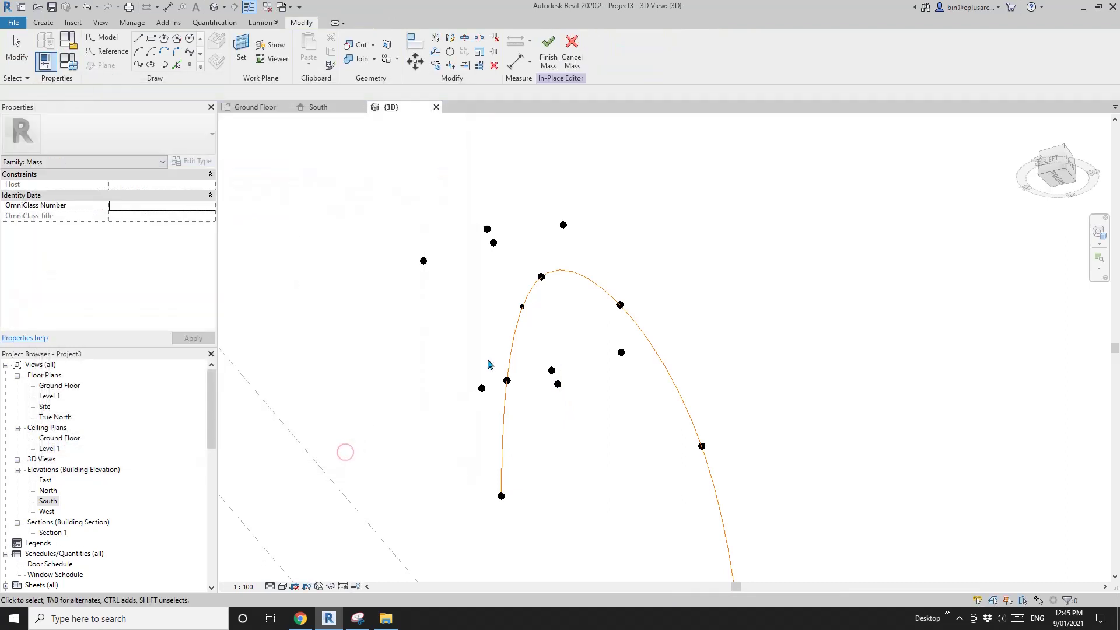
shift+middle_drag(473, 358, 435, 324)
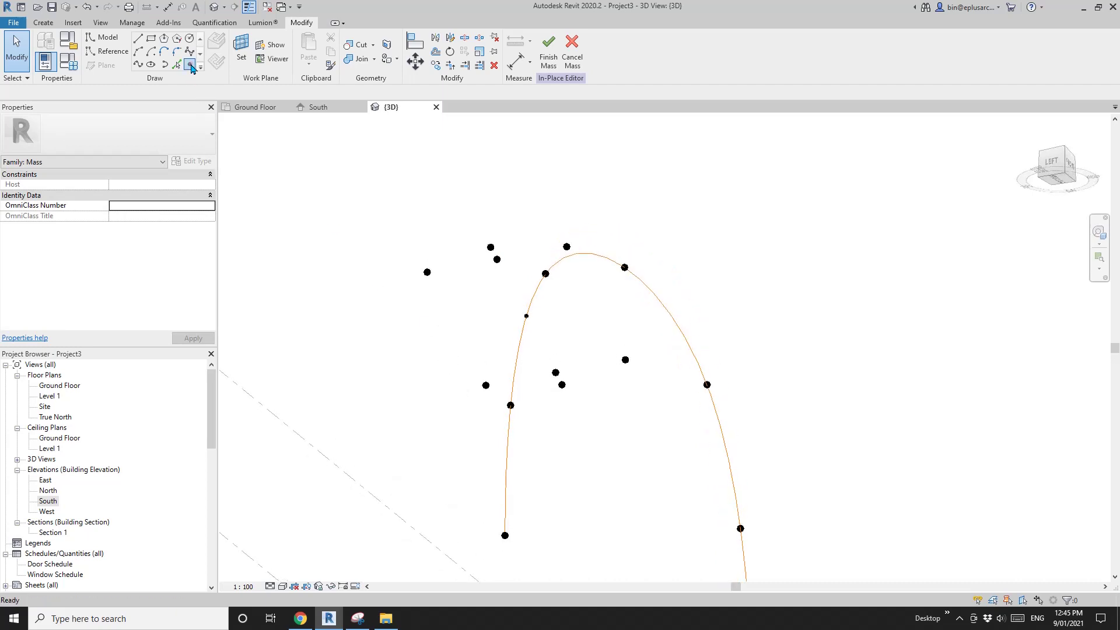
Place a reference point over the path's middle host point, on its plane perpendicular to the inward-outward direction, and offset it about 2200 mm outward.
click(191, 65)
click(217, 65)
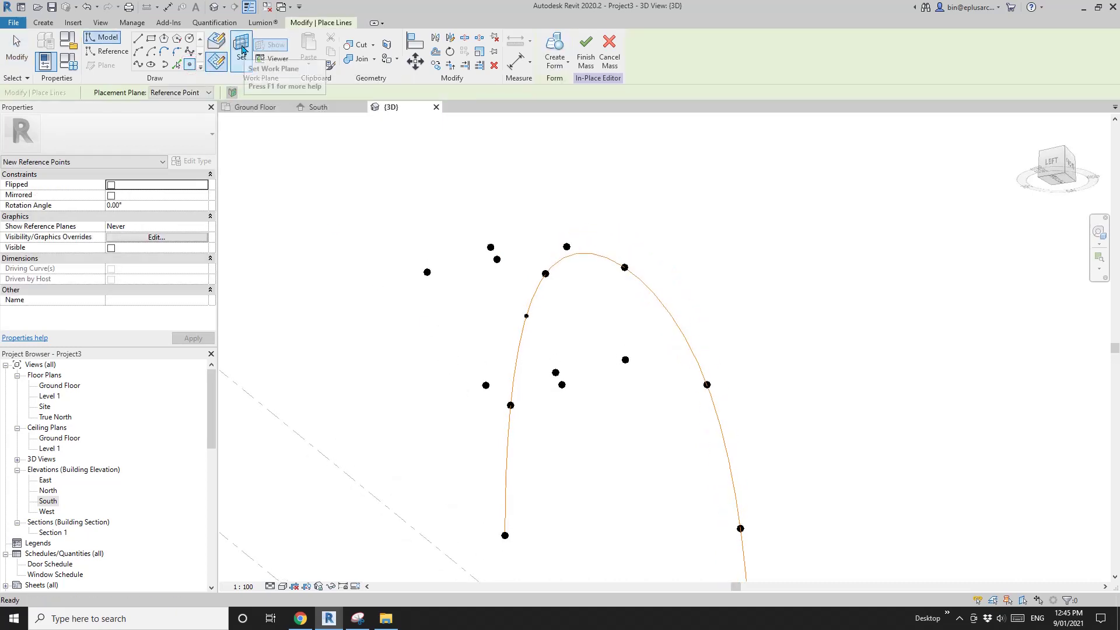
click(242, 49)
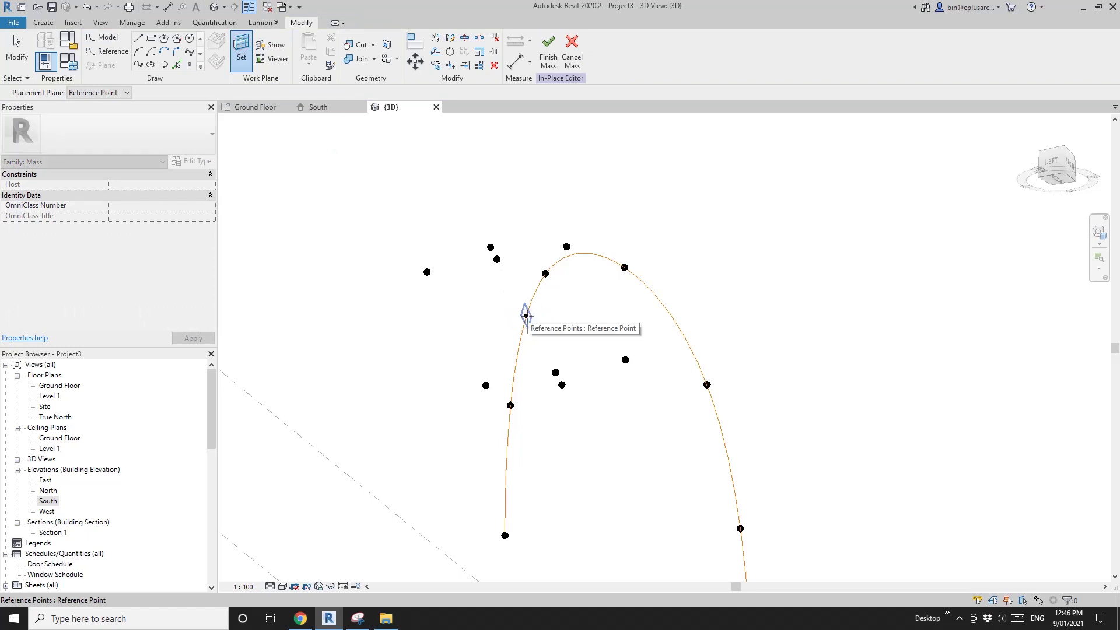
click(526, 316)
click(527, 316)
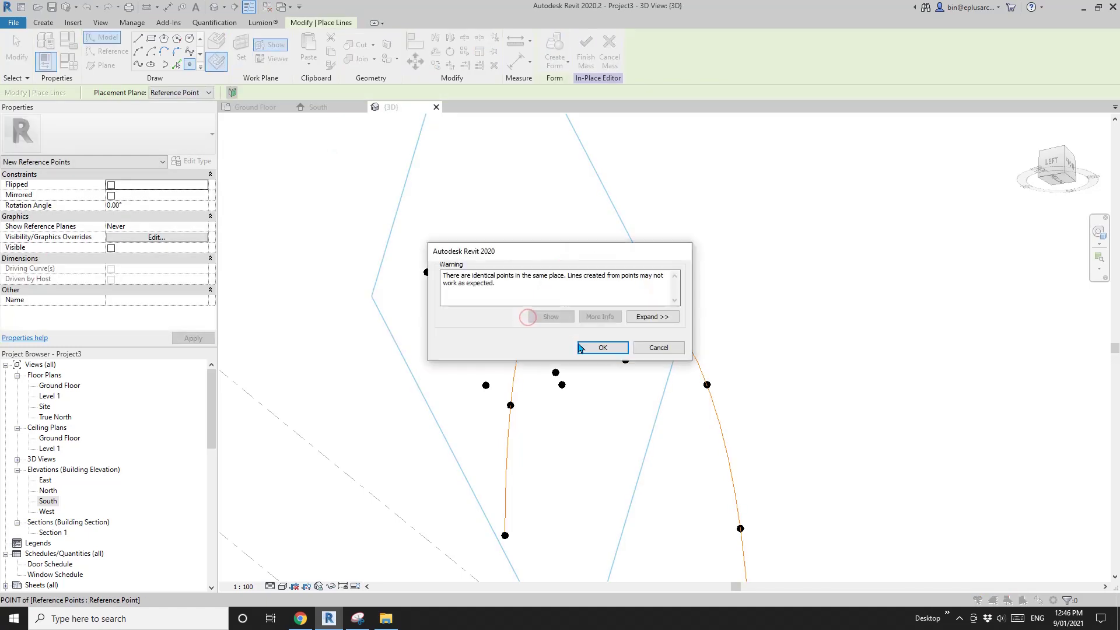
click(581, 349)
key(Escape)
click(526, 316)
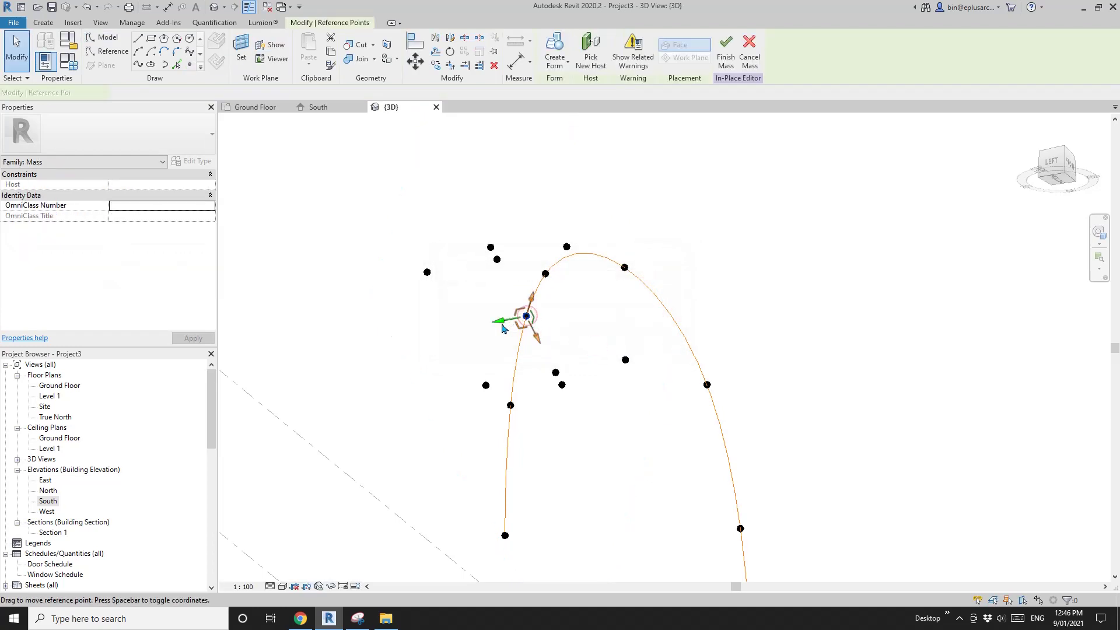
drag(502, 328, 413, 343)
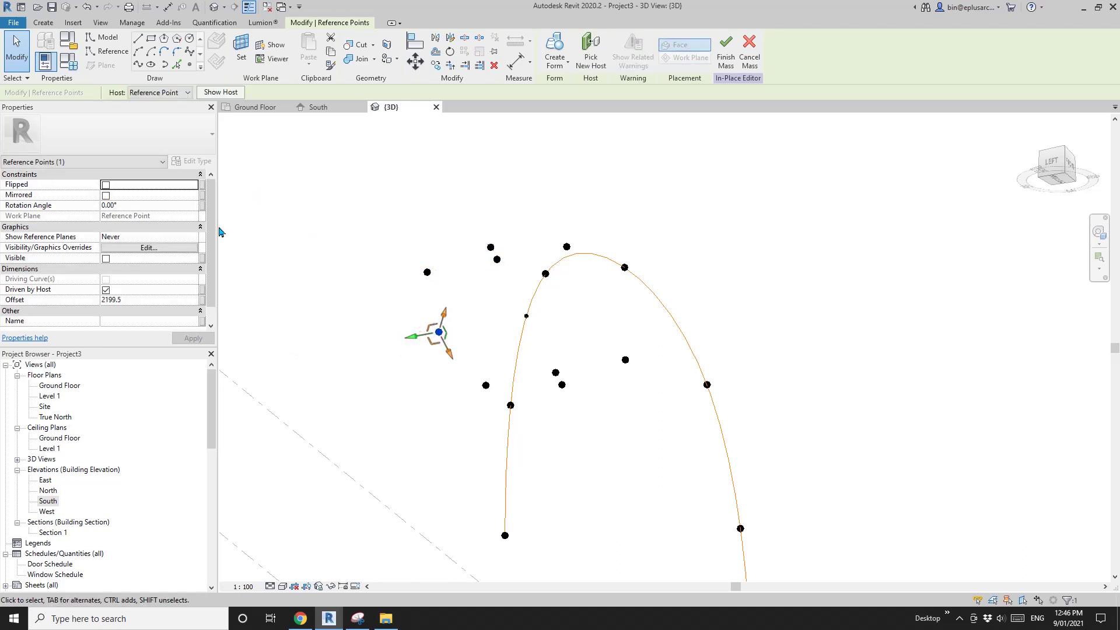
Associate the new outer point's Offset with a new family parameter OF3 and set the formula of OF3 to OF1+OF2.
click(202, 300)
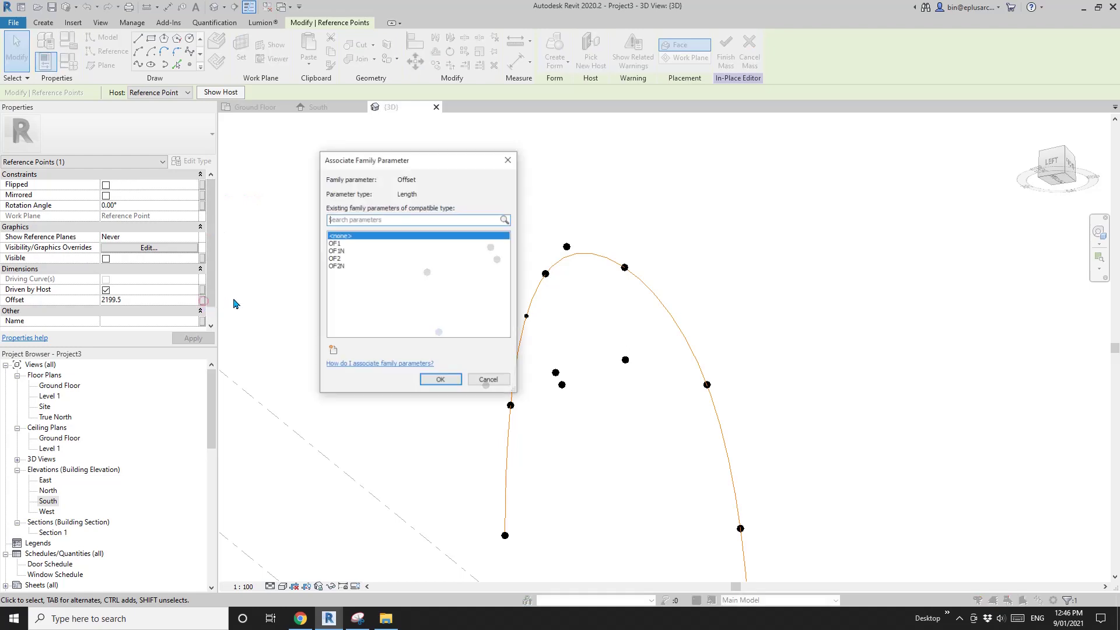
click(332, 350)
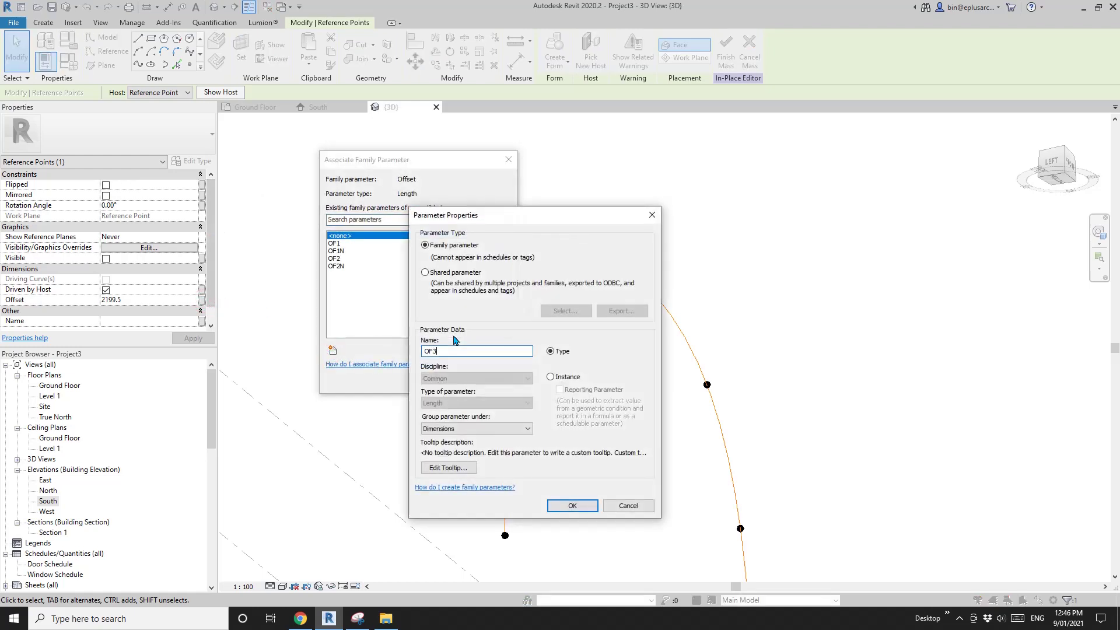
click(579, 509)
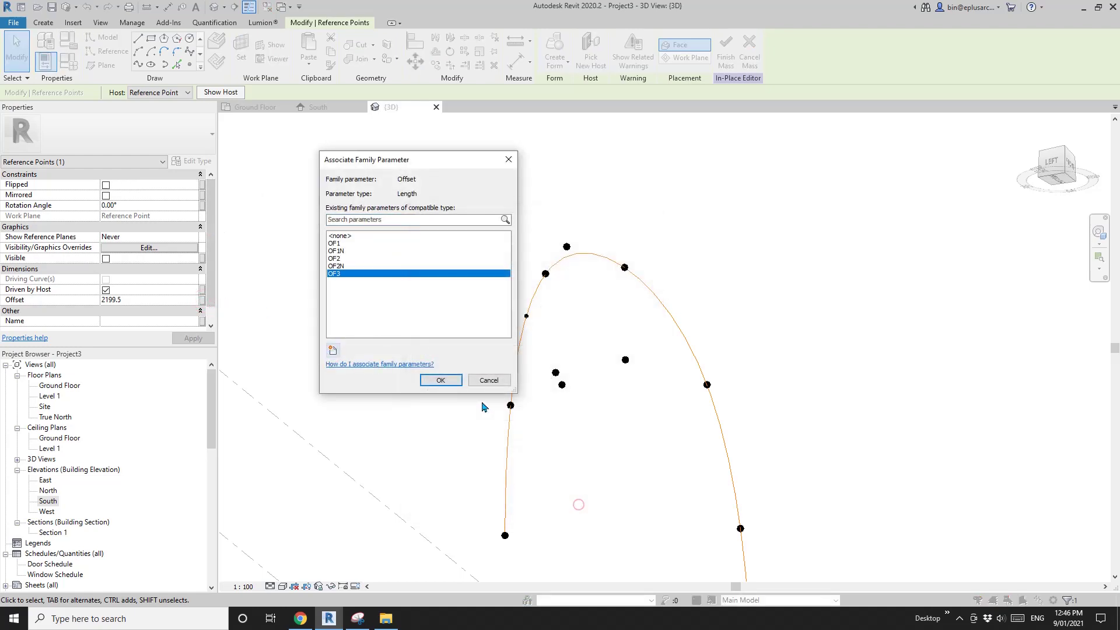
click(448, 383)
click(68, 60)
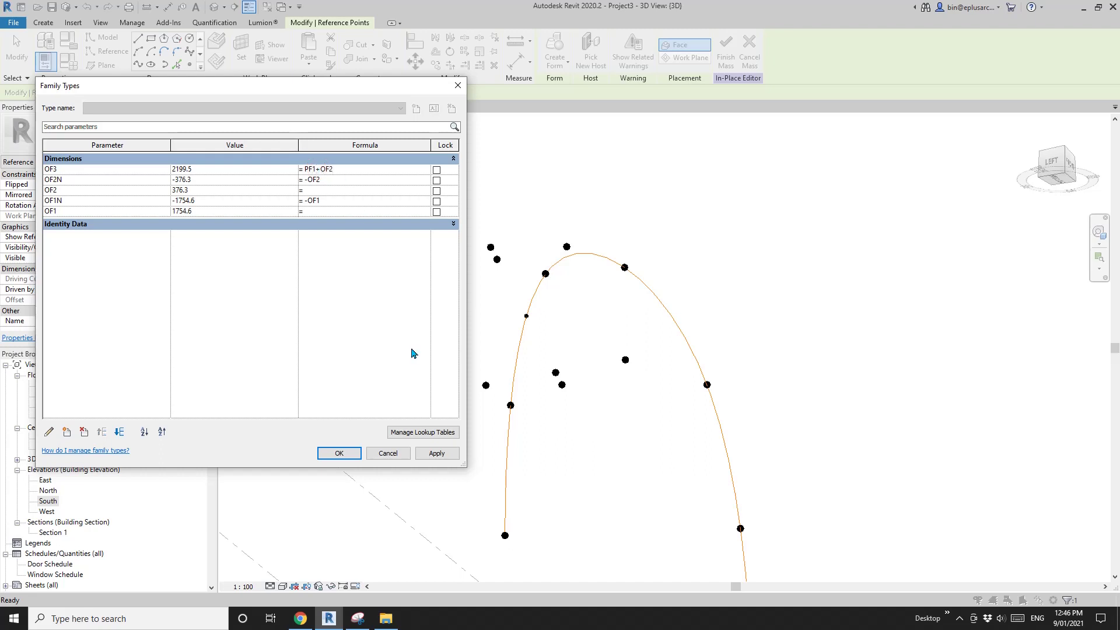
click(338, 453)
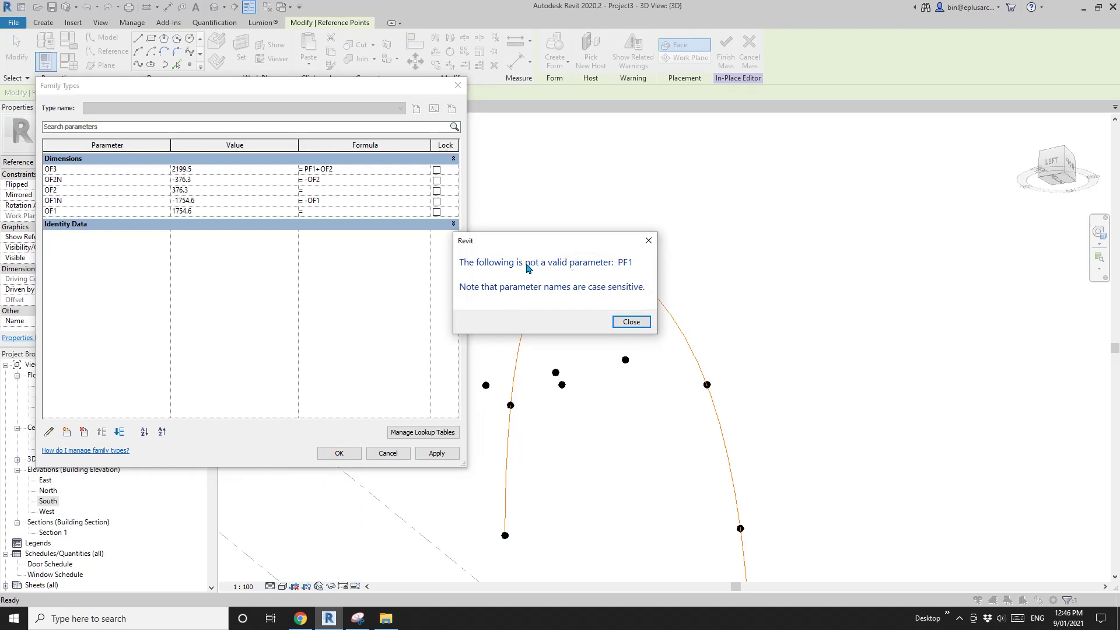
click(648, 242)
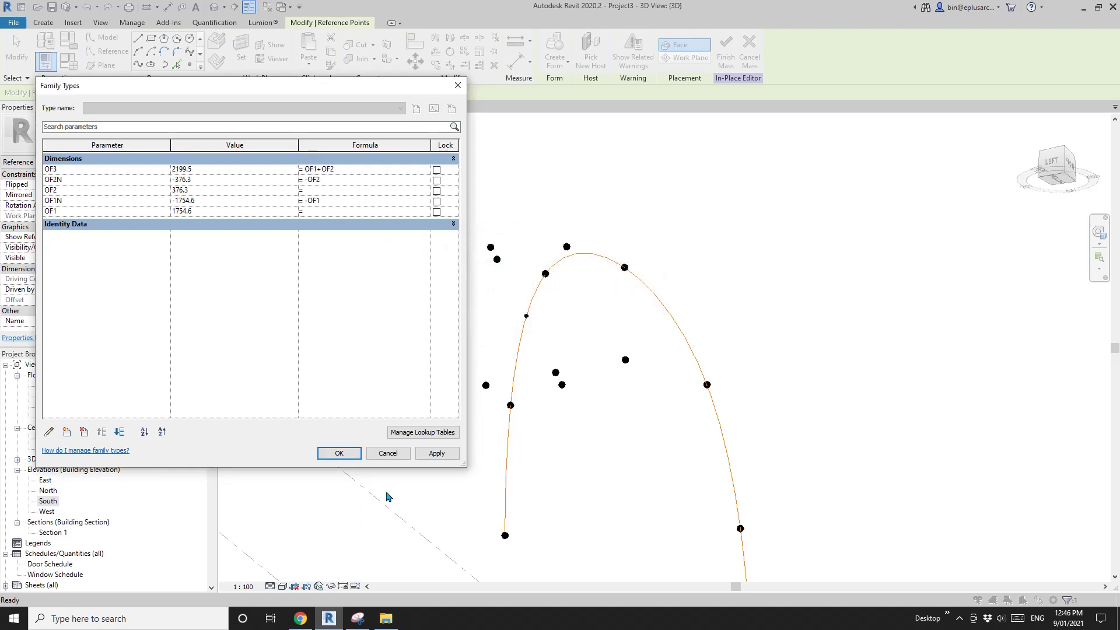
click(344, 454)
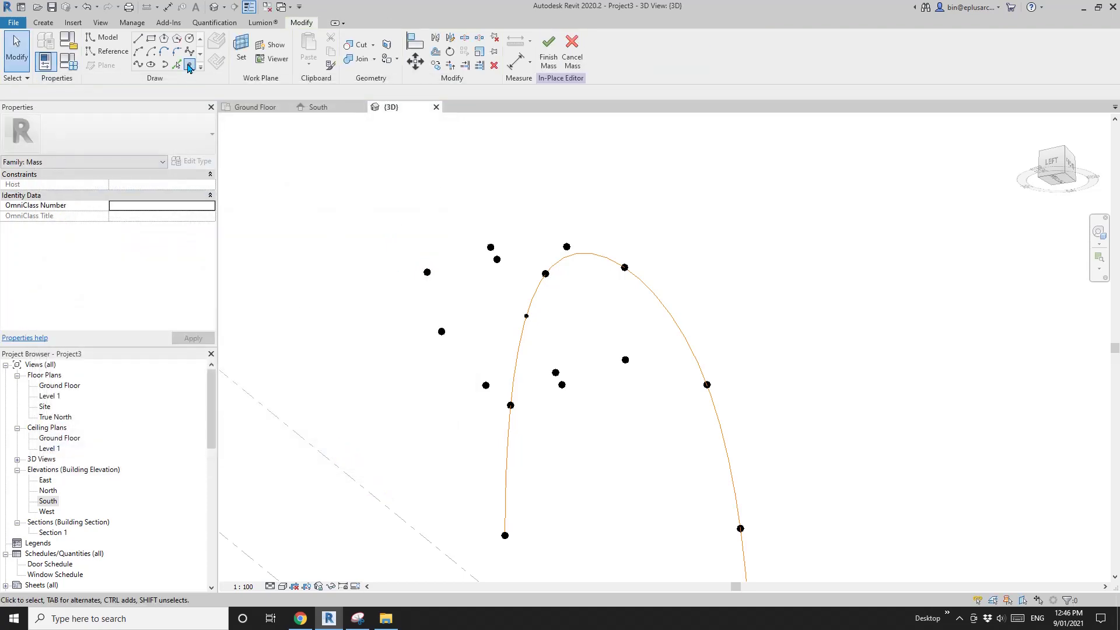
Place another reference point over the same middle host point, on the same plane, and offset it about -1882 mm toward the arch's inside.
click(189, 66)
click(241, 47)
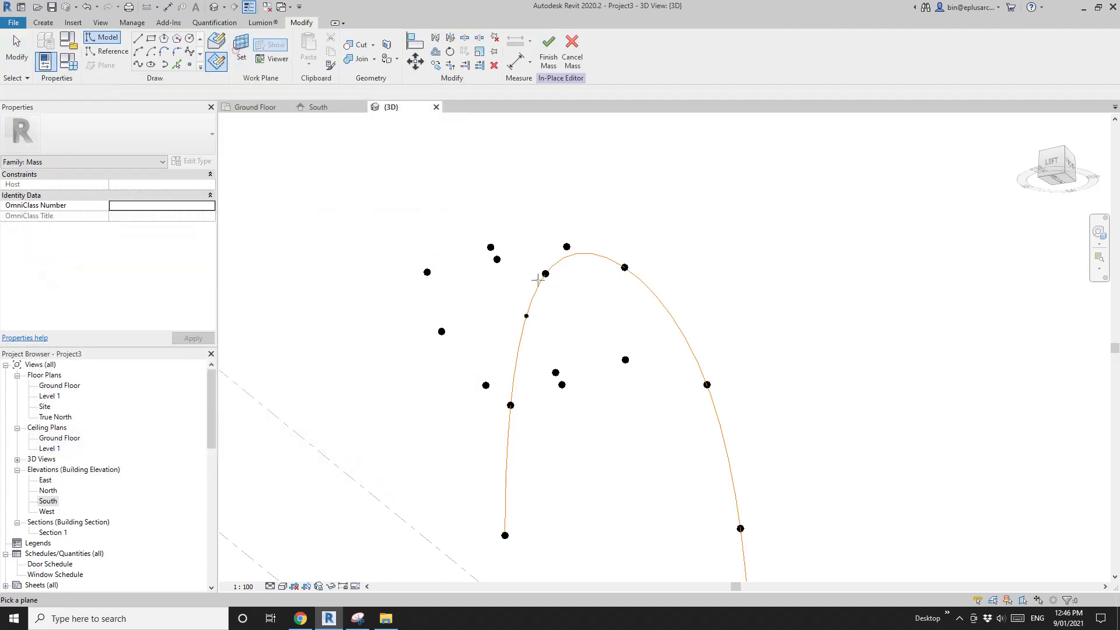
click(526, 316)
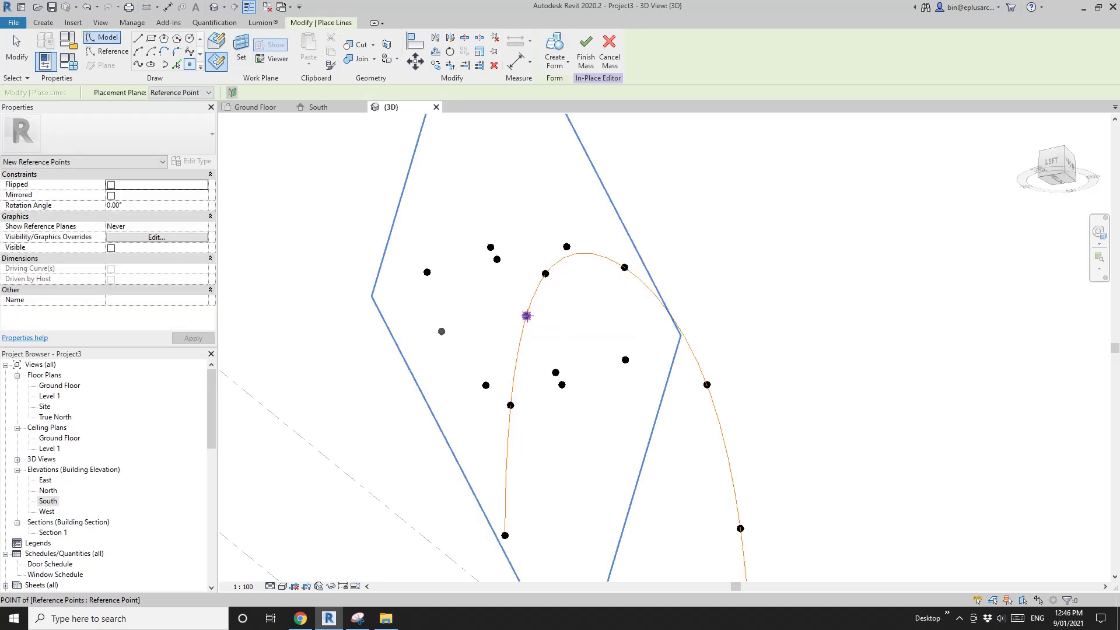
click(526, 316)
click(604, 345)
key(Escape)
key(Escape)
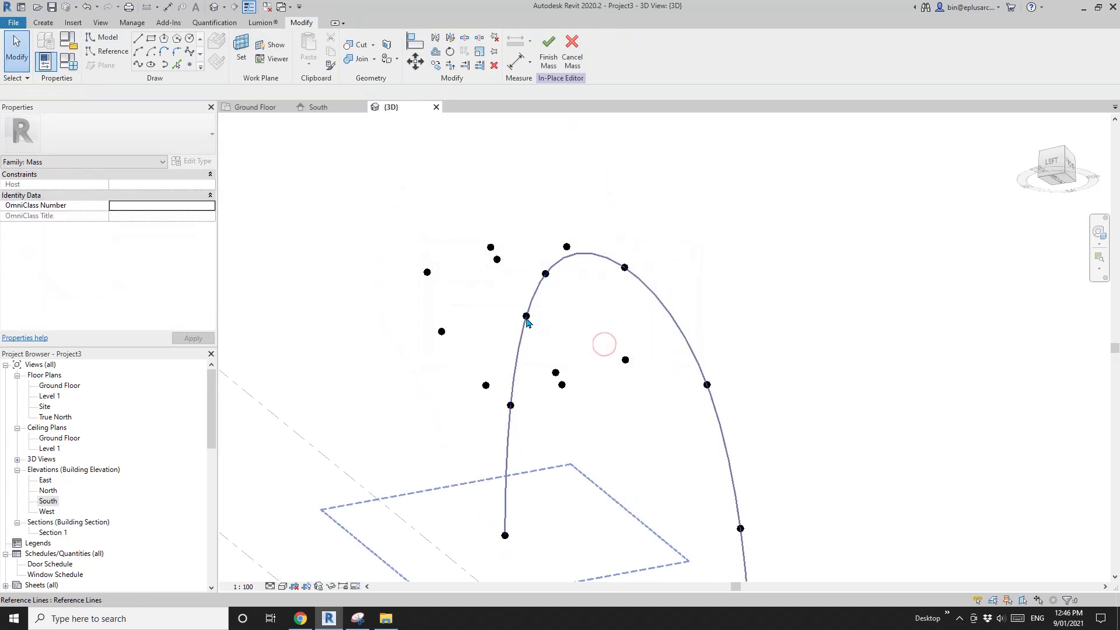
click(526, 316)
drag(526, 316, 584, 308)
shift+middle_drag(572, 327, 629, 401)
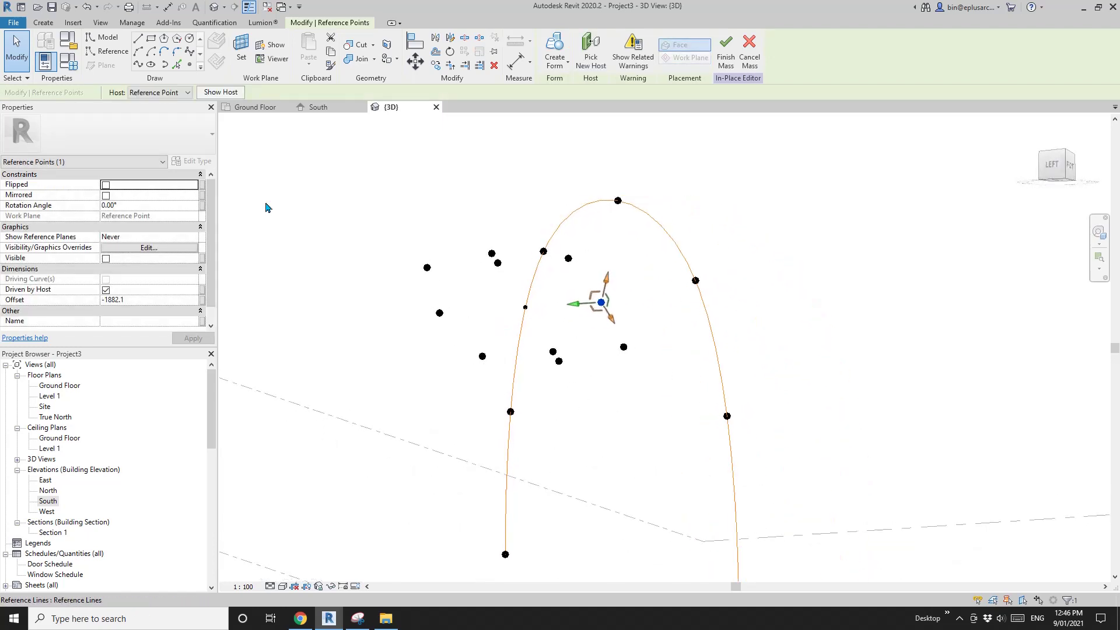
Associate the new inner point's Offset with a new family parameter OF3N and set the formula of OF3N to -OF3.
click(203, 300)
click(333, 352)
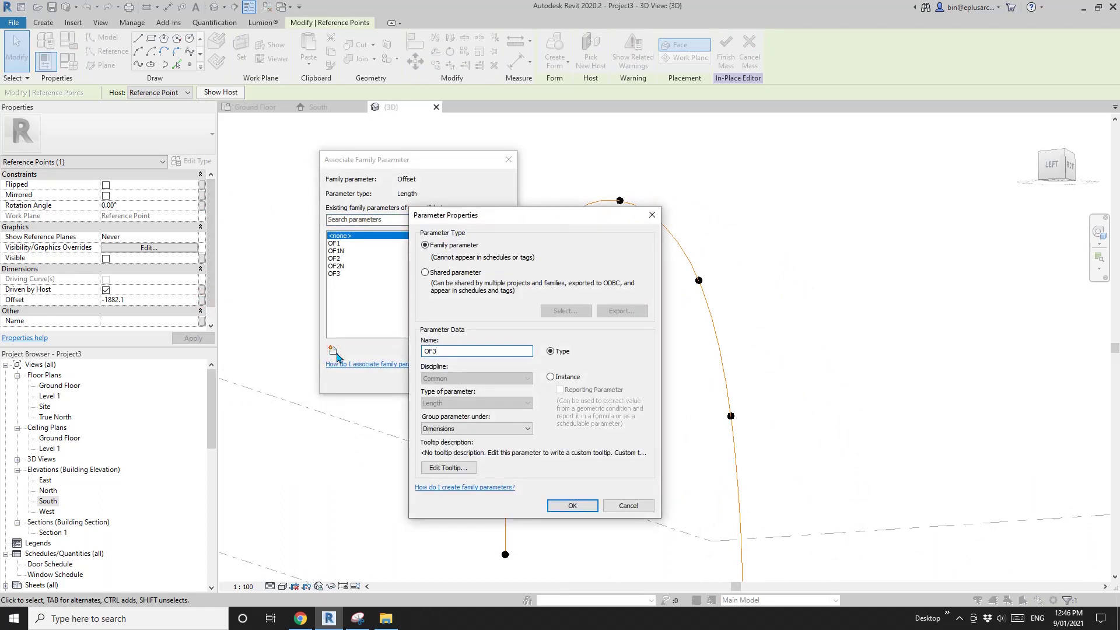
click(559, 515)
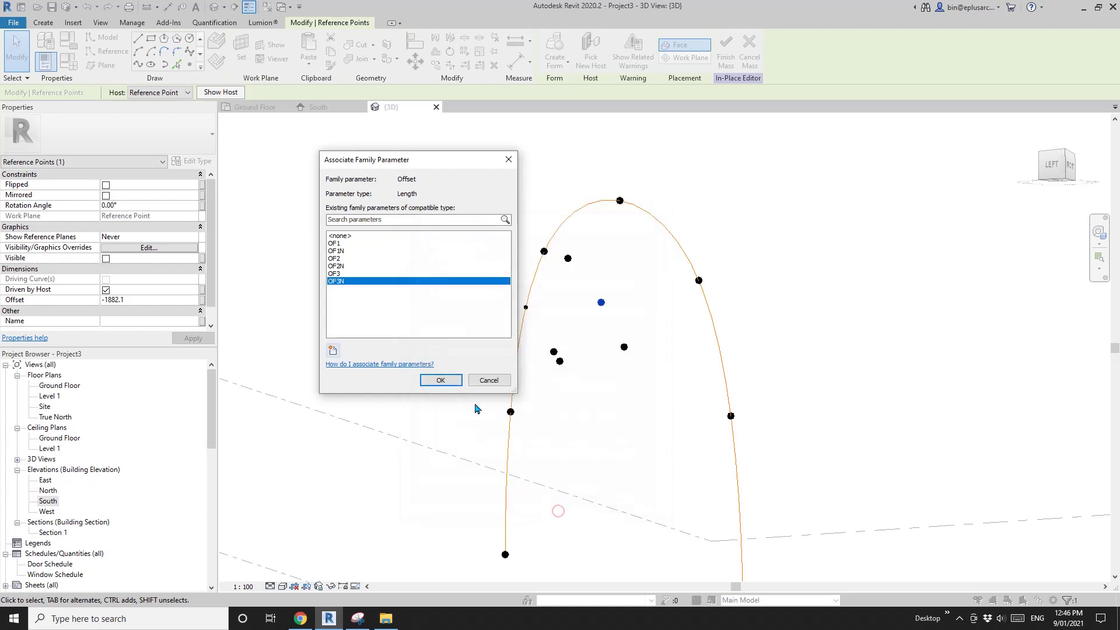
click(439, 380)
click(77, 66)
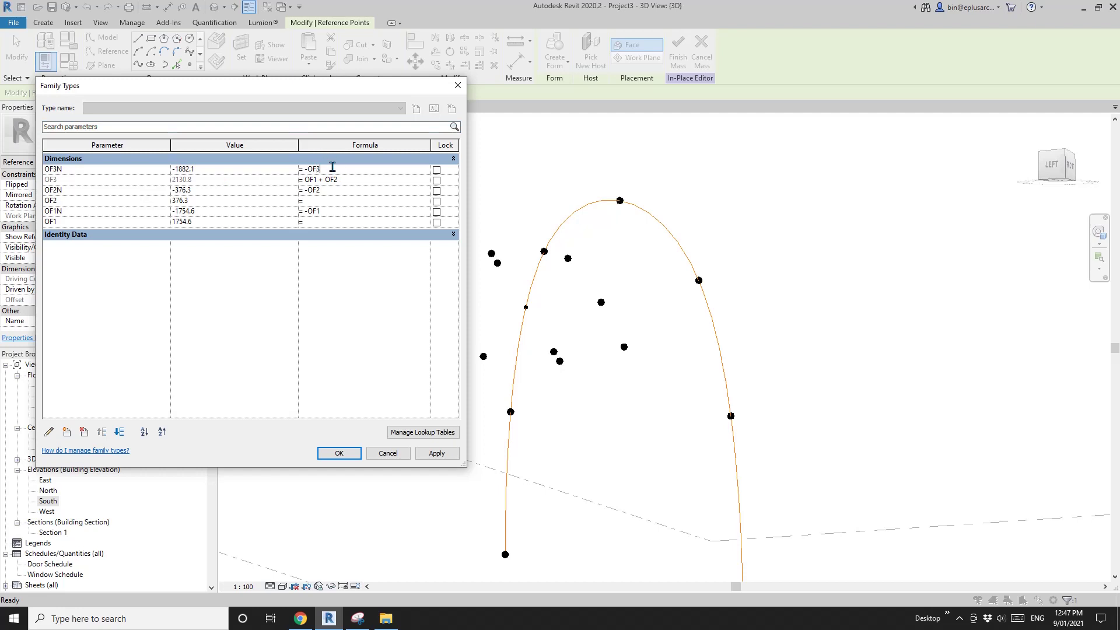
click(354, 449)
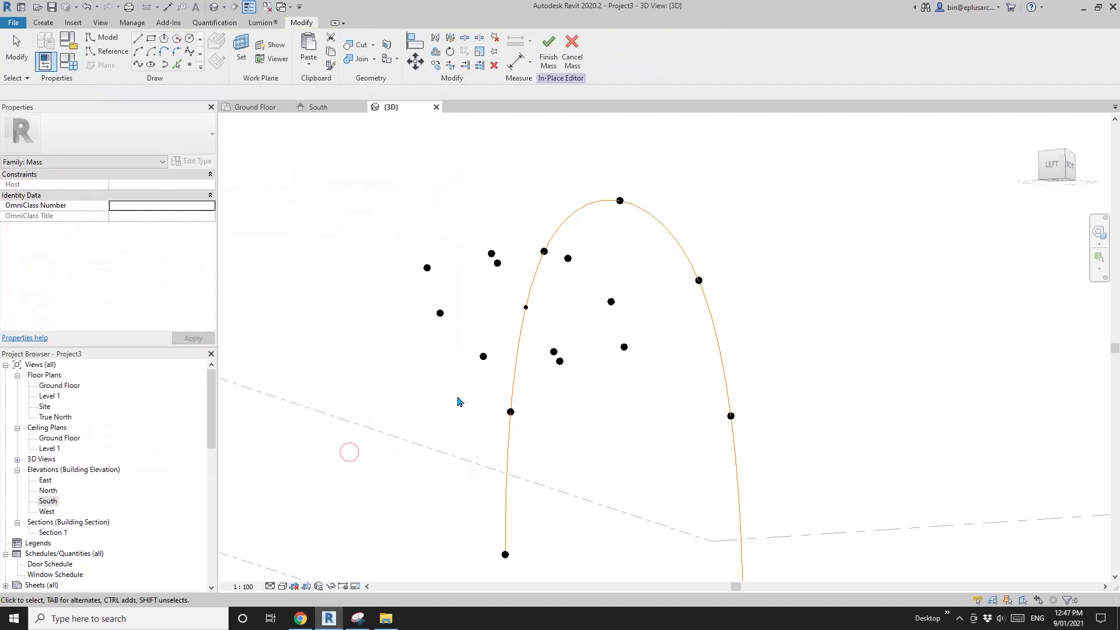
Select the eleven profile reference points around the middle host point and copy the set to the outer side of the arch.
shift+middle_drag(457, 400, 435, 442)
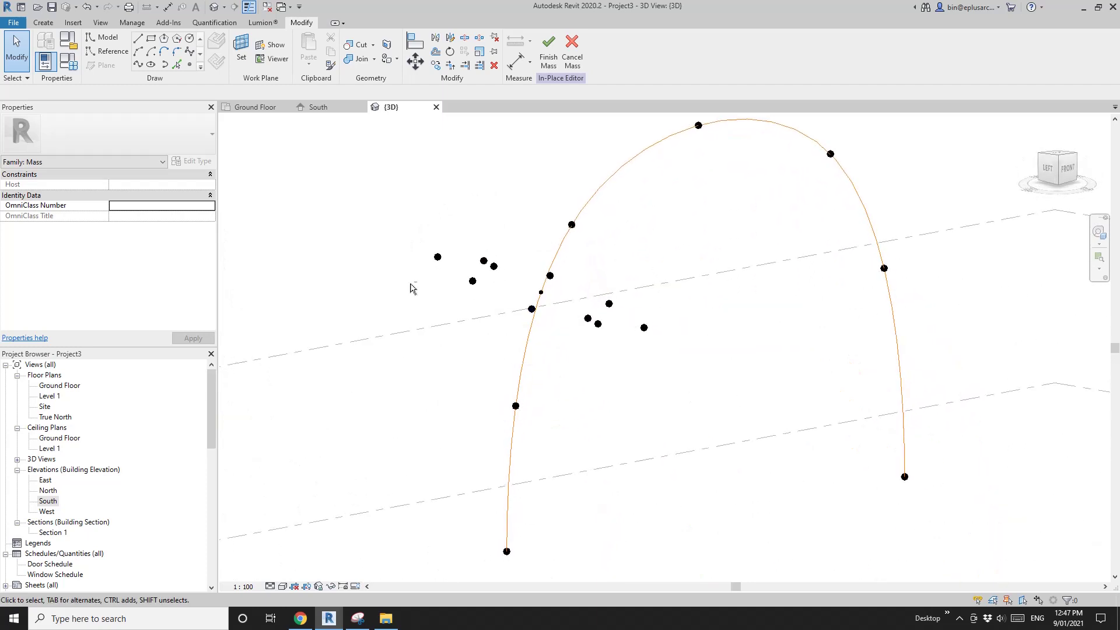
shift+middle_drag(412, 288, 407, 263)
drag(385, 238, 675, 349)
scroll(540, 289, down, 3)
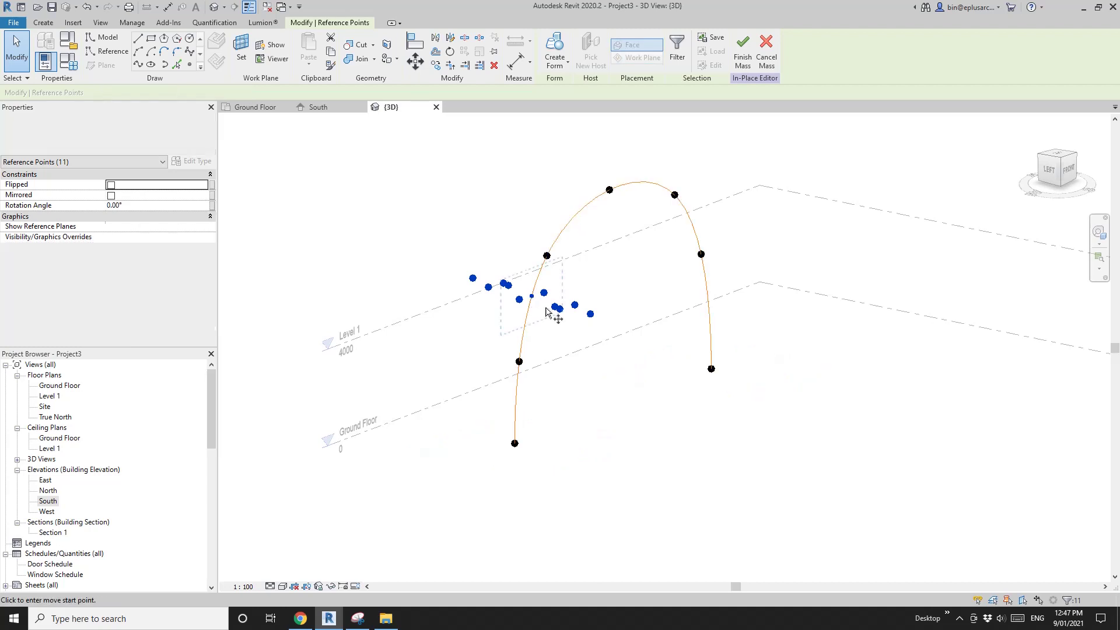
click(419, 277)
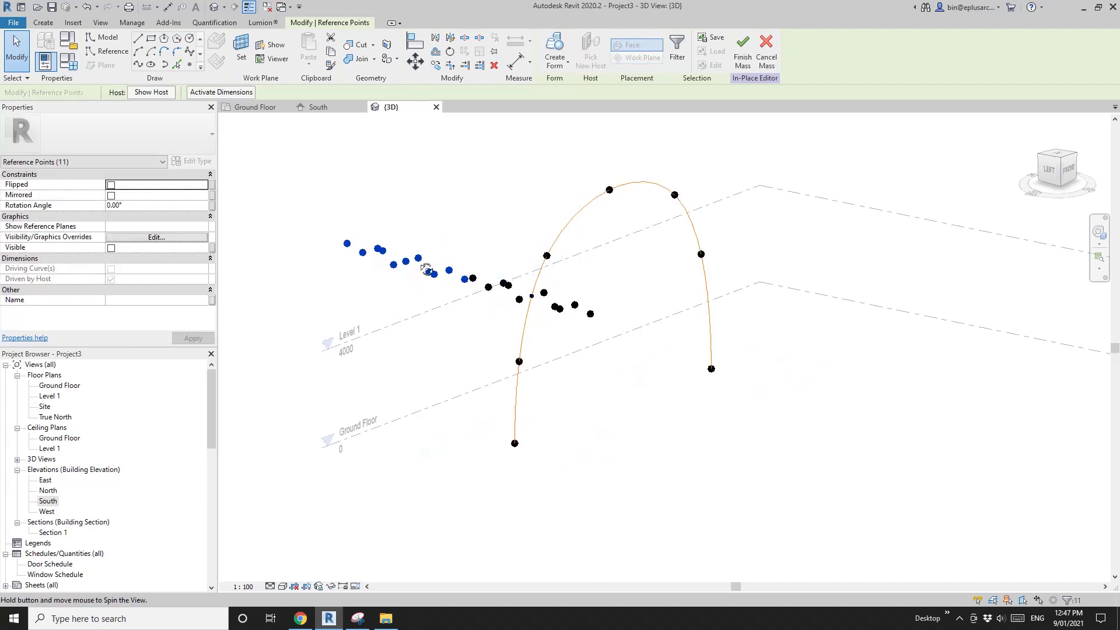
Make two more copies of the eleven-point profile set, one farther out from the arch and one above it.
shift+middle_drag(427, 269, 431, 228)
key(m)
key(v)
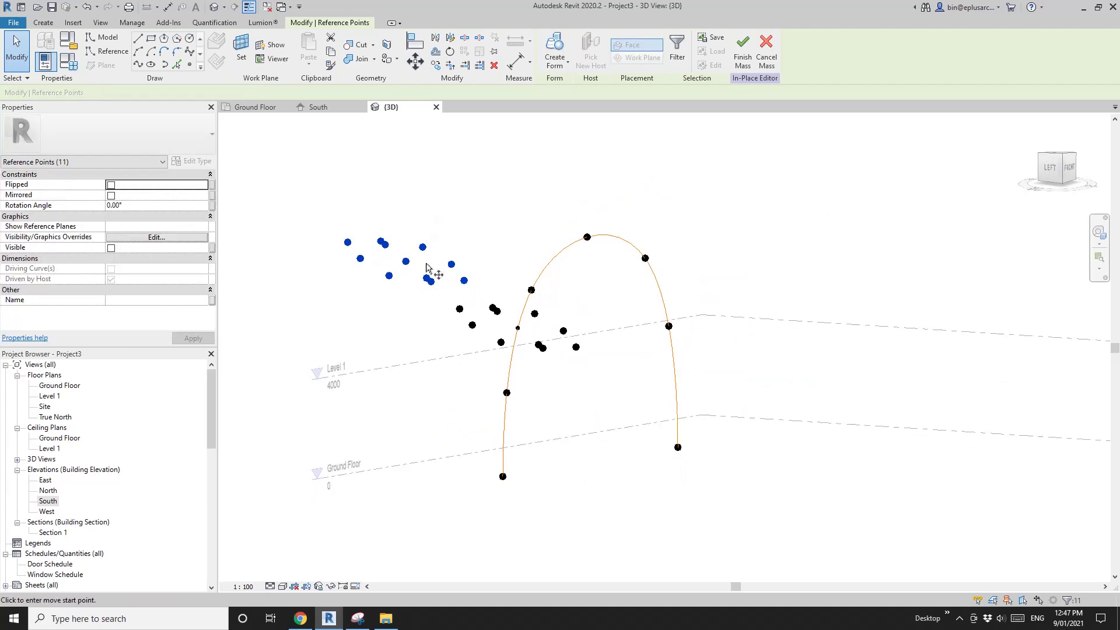
click(427, 268)
key(c)
key(o)
click(356, 203)
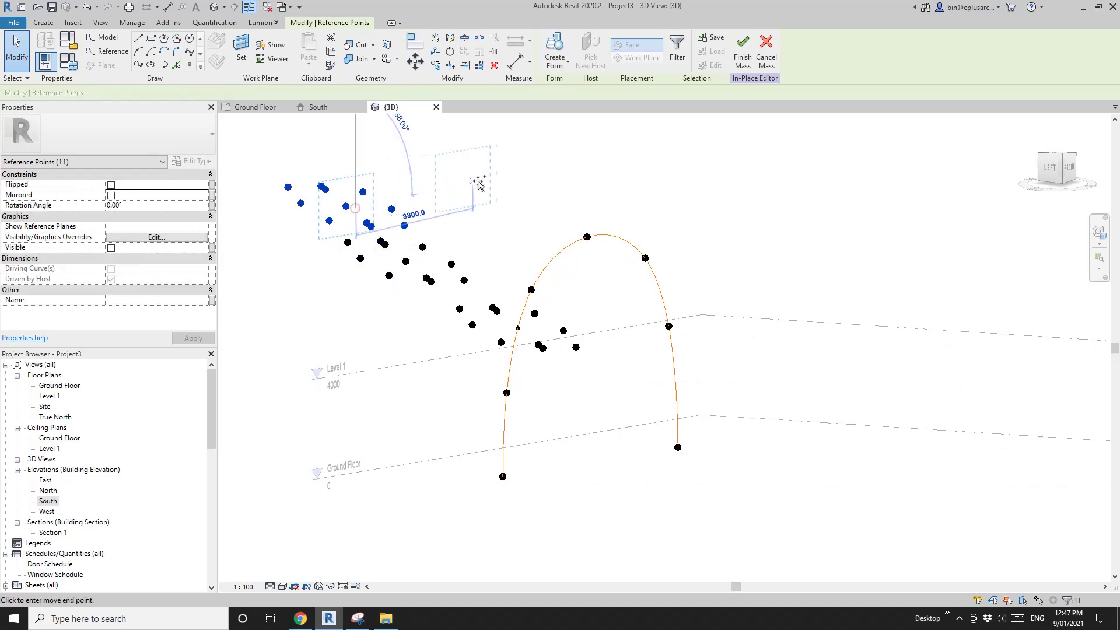
click(502, 180)
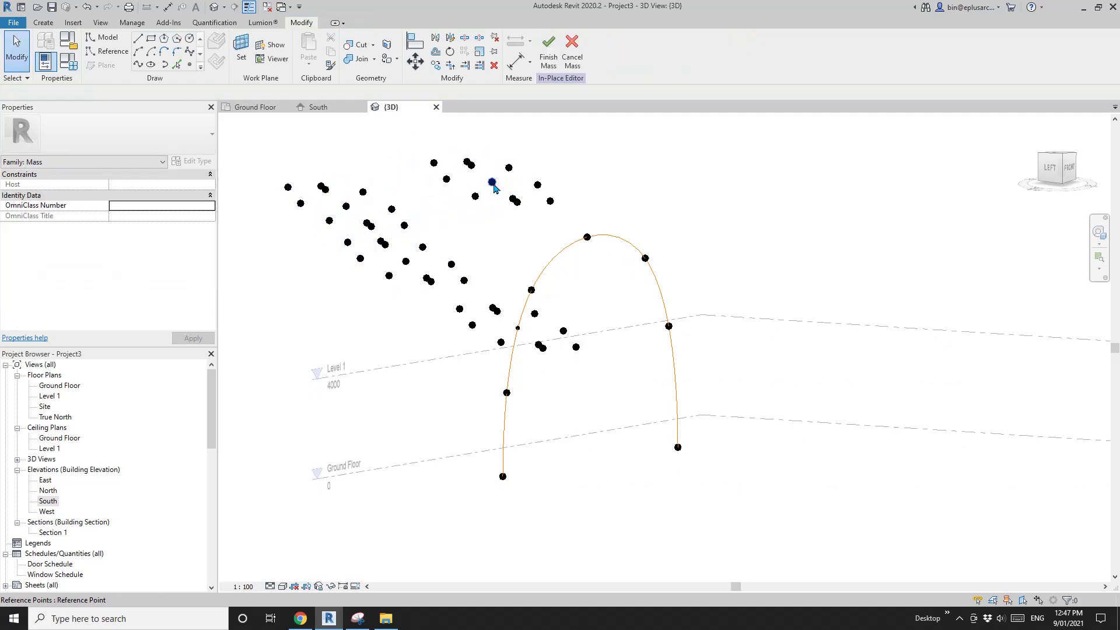
Rehost the centre point of the copied profile set above the arch onto the lower part of the path's far leg.
click(492, 181)
shift+middle_drag(524, 312, 532, 327)
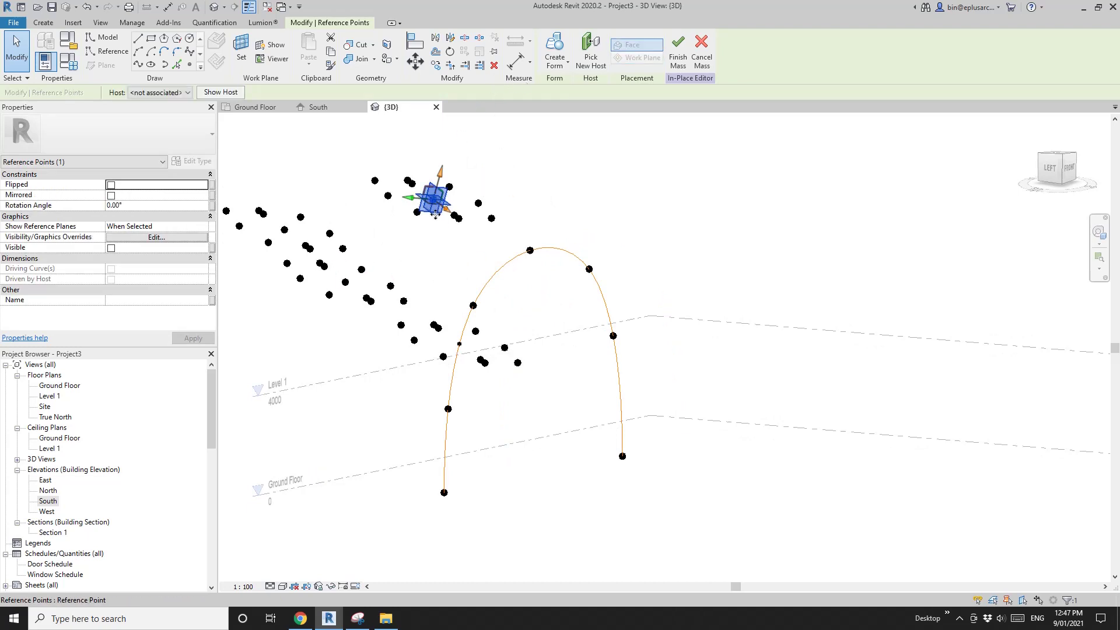
click(591, 56)
click(621, 401)
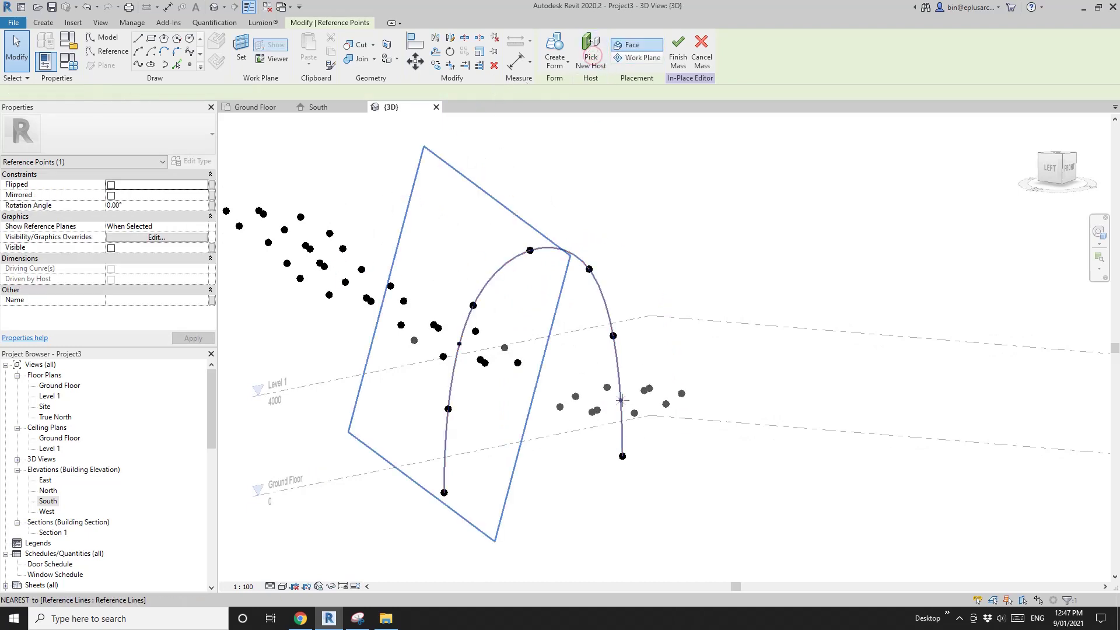
key(Escape)
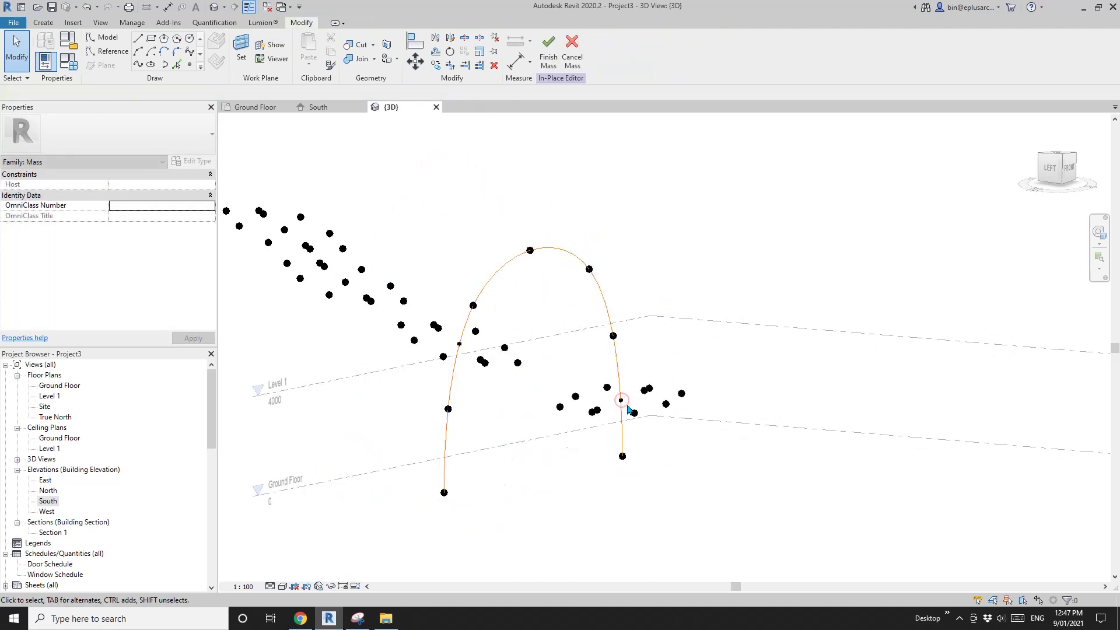
Rehost the centre points of the remaining two copied sets onto the path, one on the far leg's upper part, one near the near leg's base.
click(345, 282)
shift+middle_drag(430, 218, 535, 103)
click(590, 51)
click(566, 365)
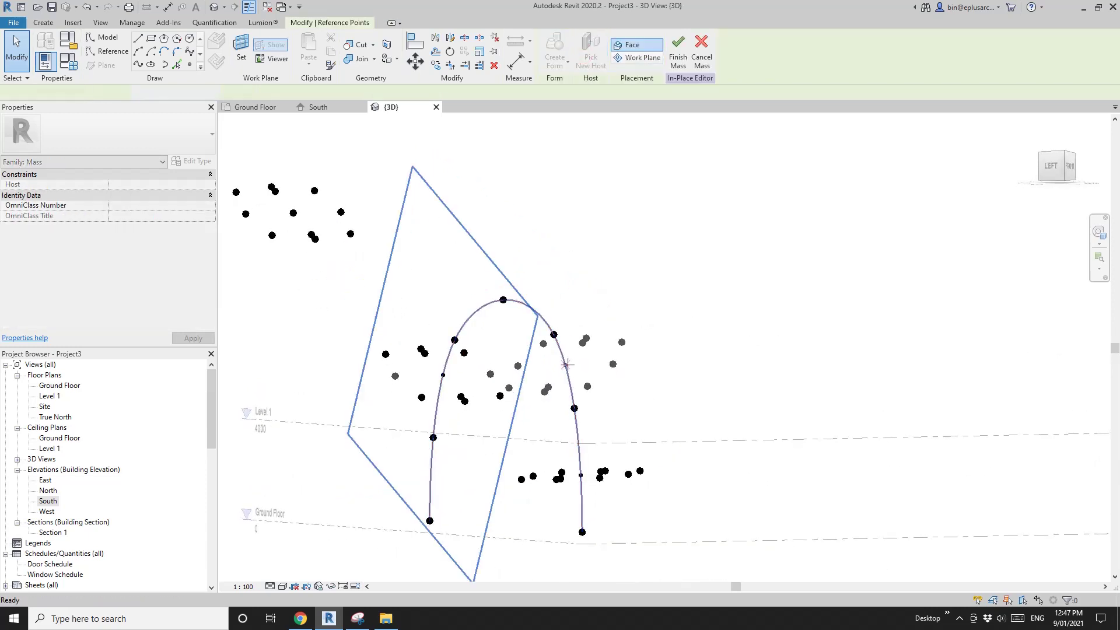
click(293, 214)
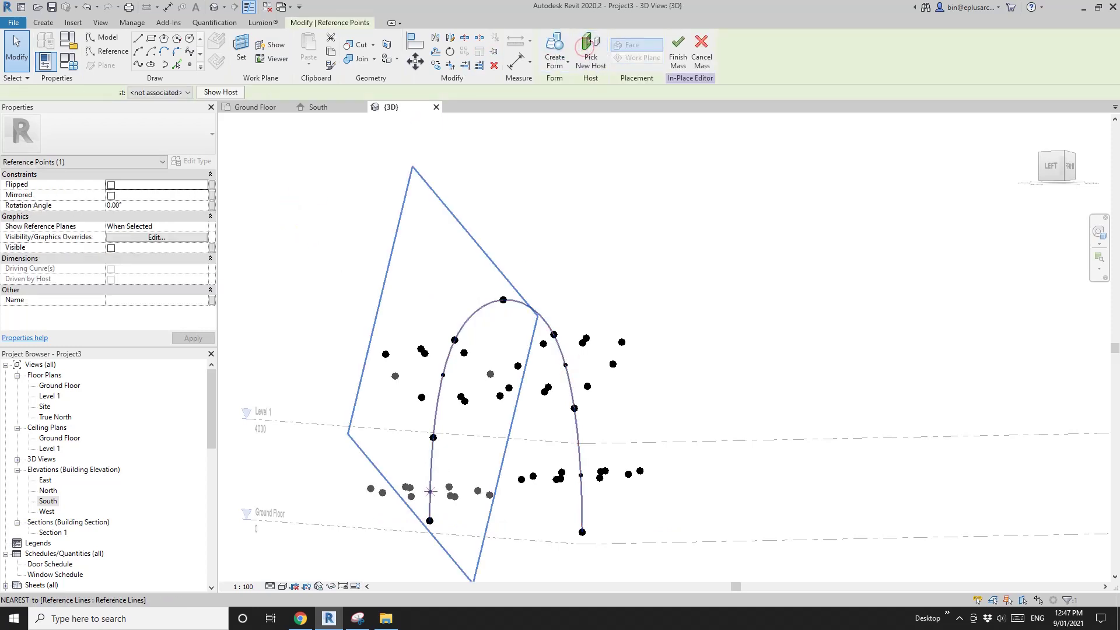
key(Escape)
Set the Normalized Curve Parameter of the host point near the base of the path's near leg to 0.
shift+middle_drag(425, 492, 454, 471)
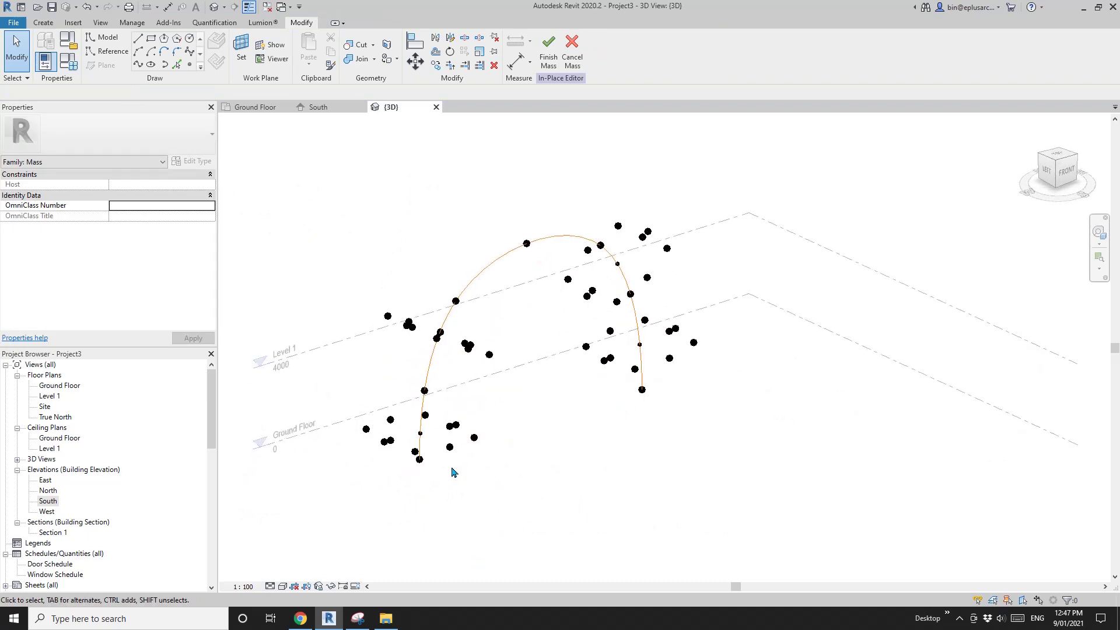
click(420, 435)
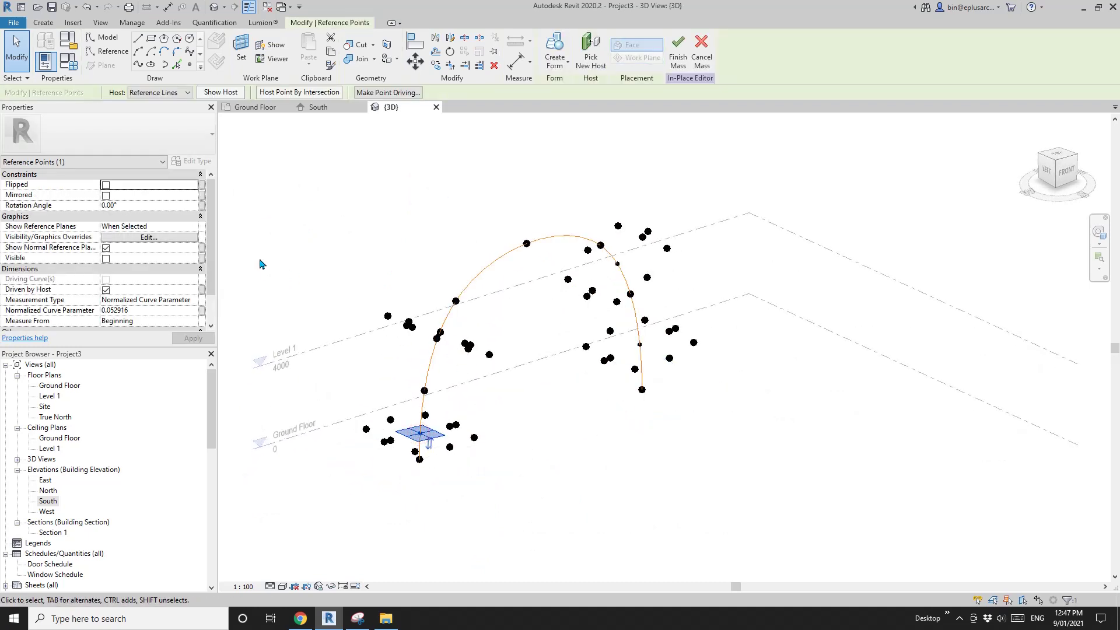
click(151, 310)
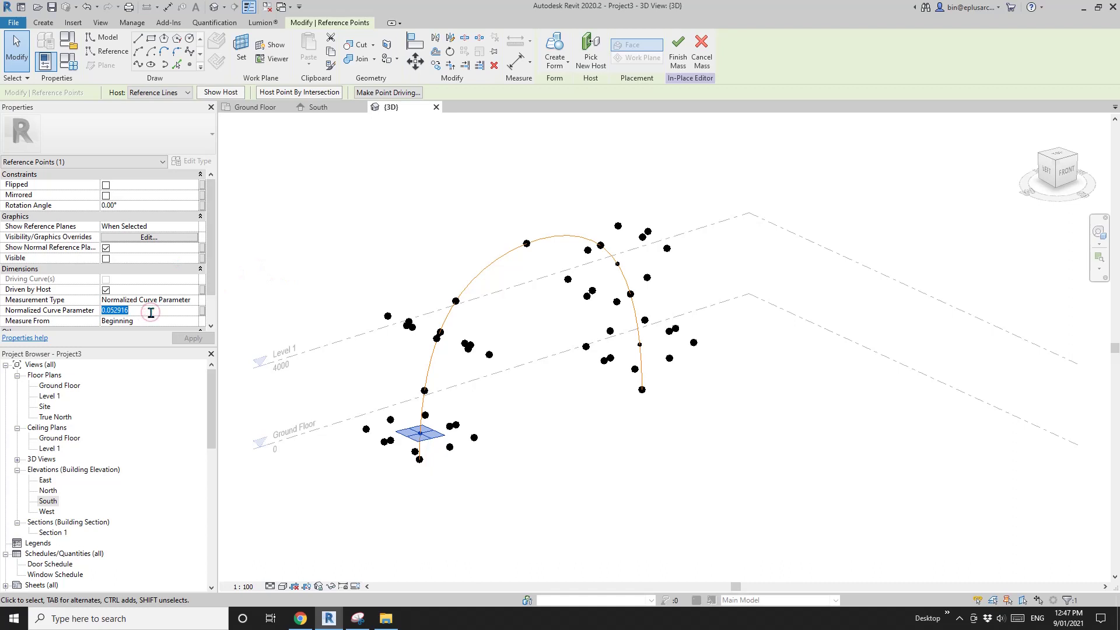
text(0)
key(Return)
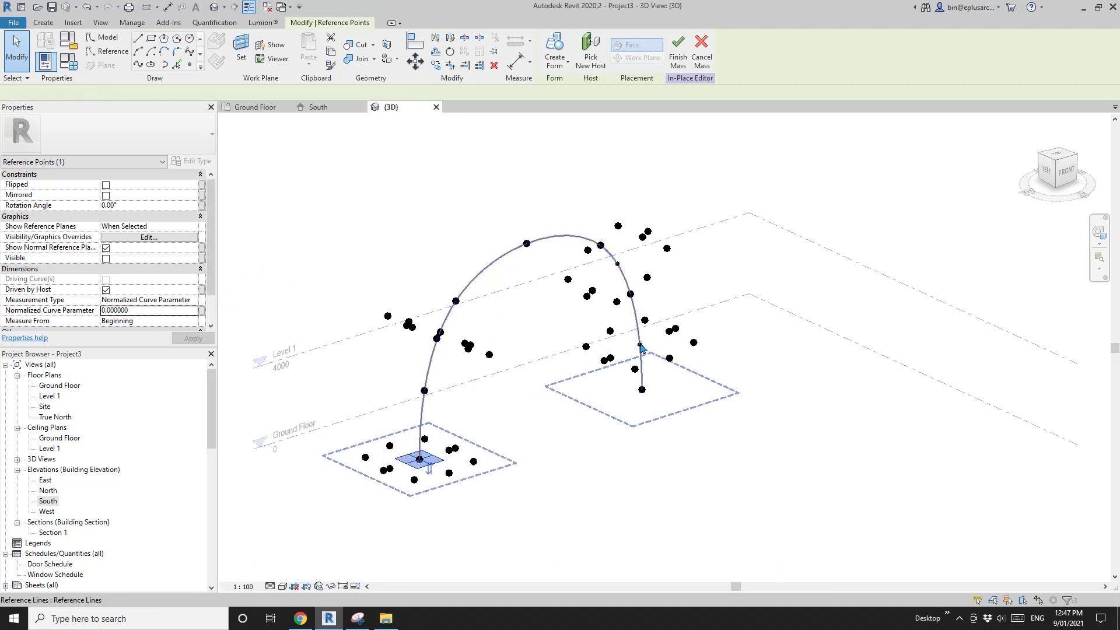
Set the Normalized Curve Parameter of the lower host point on the path's far leg to 1.
click(642, 347)
key(Escape)
click(641, 344)
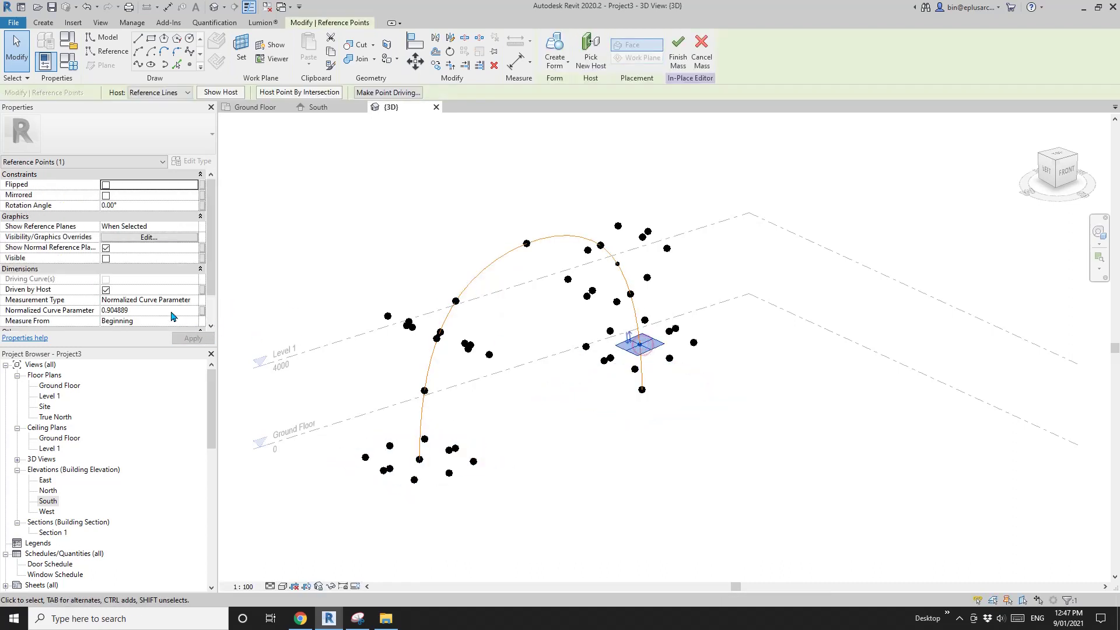
click(174, 310)
text(1)
key(Return)
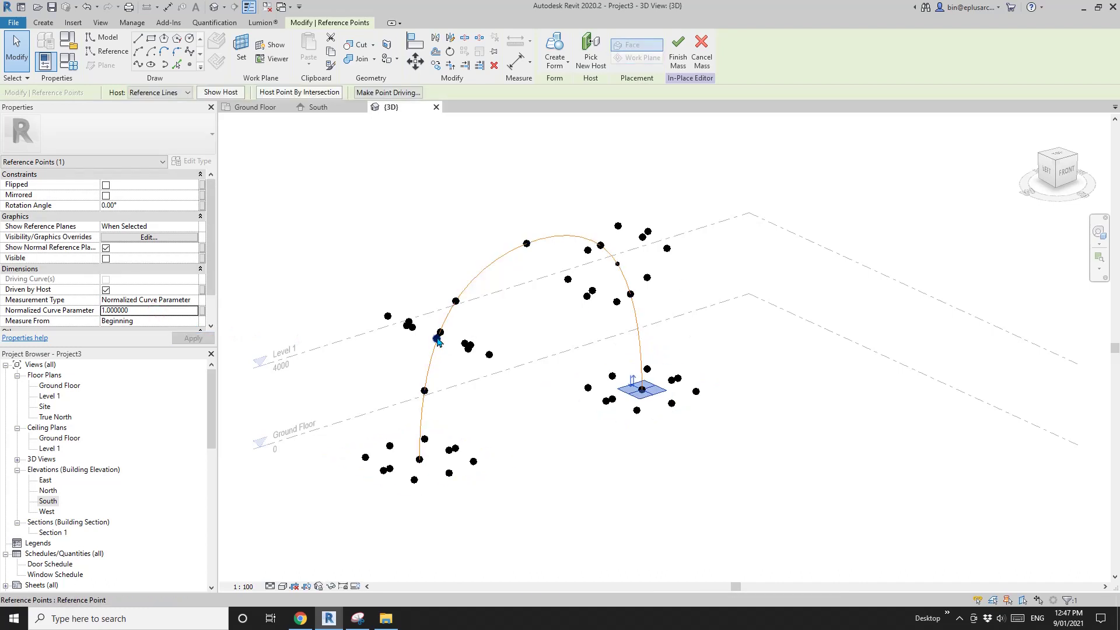
Set the Normalized Curve Parameter of the upper host point on the path's far leg to 0.667.
click(617, 264)
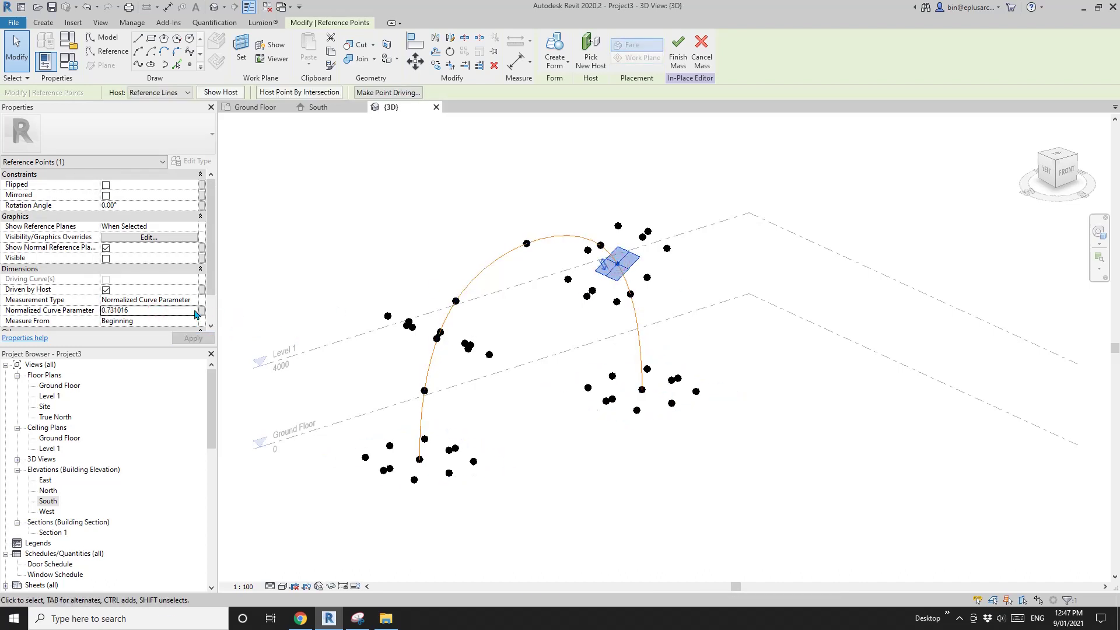
click(171, 311)
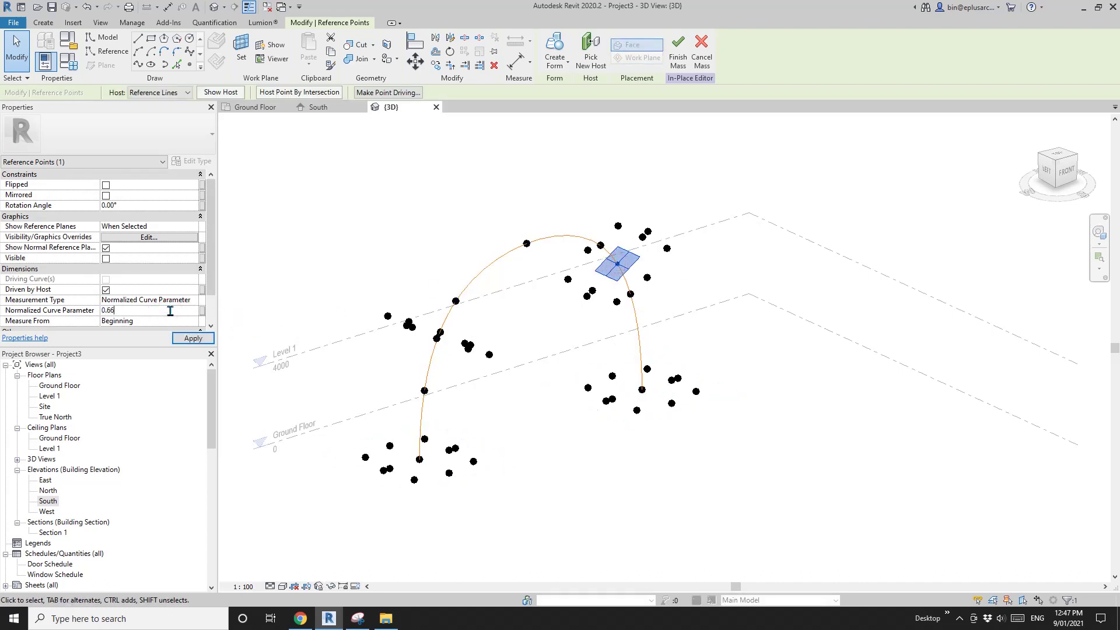
text(0.667)
Set the Normalized Curve Parameter of the host point partway up the path's near leg to 0.333.
shift+middle_drag(408, 251, 401, 333)
click(423, 352)
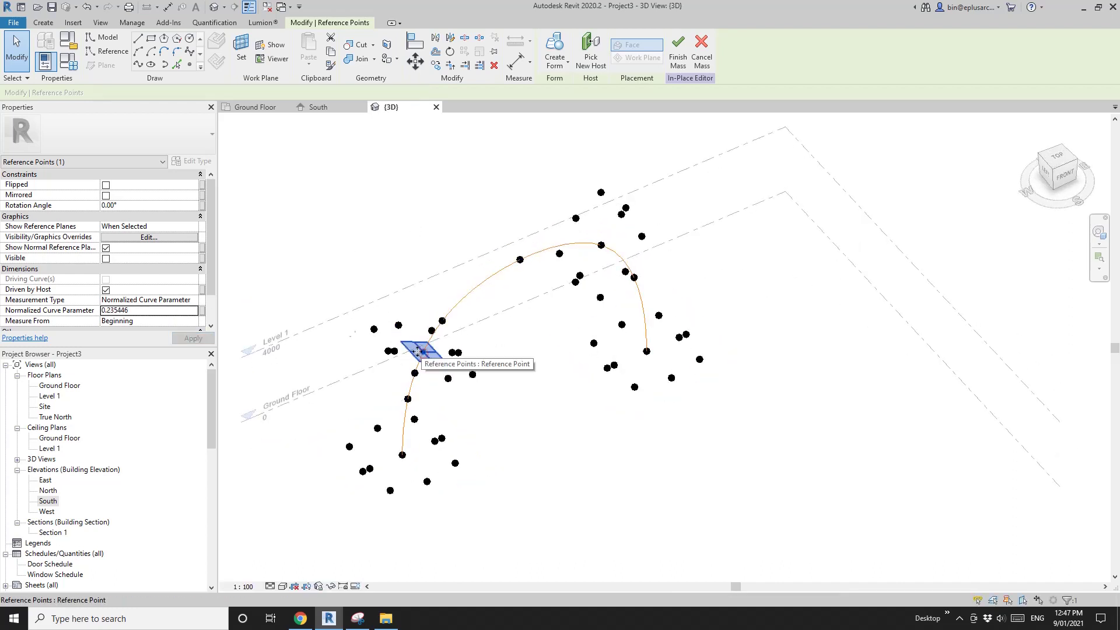
click(158, 313)
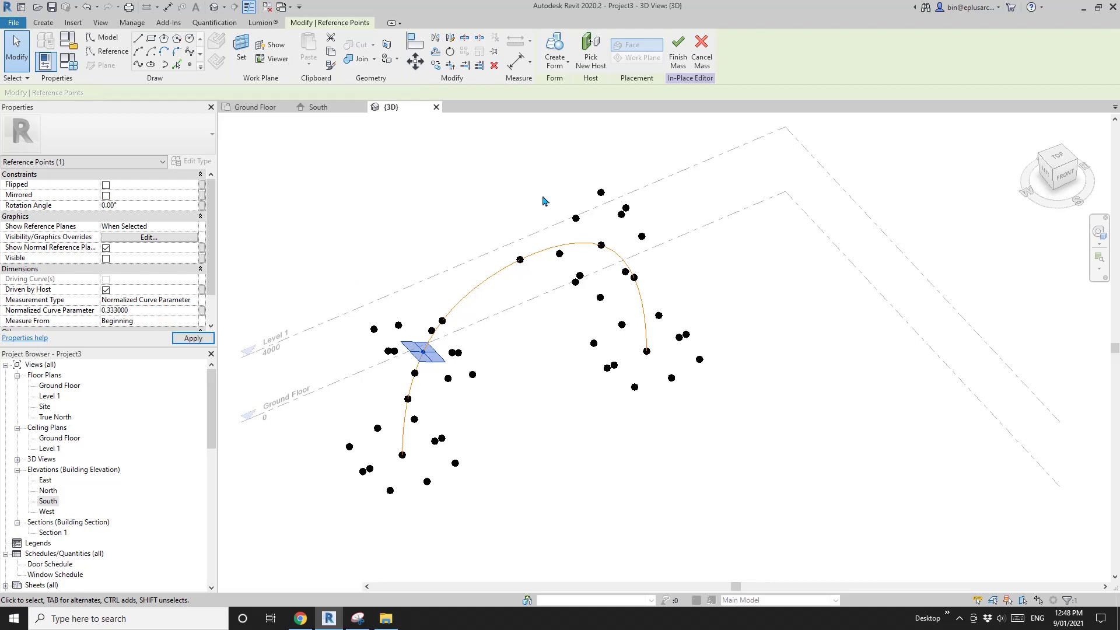
click(530, 213)
Create a spline through the three back-left side points of the far leg's base profile and make it a reference line.
shift+middle_drag(530, 212, 545, 303)
click(540, 312)
scroll(525, 332, up, 4)
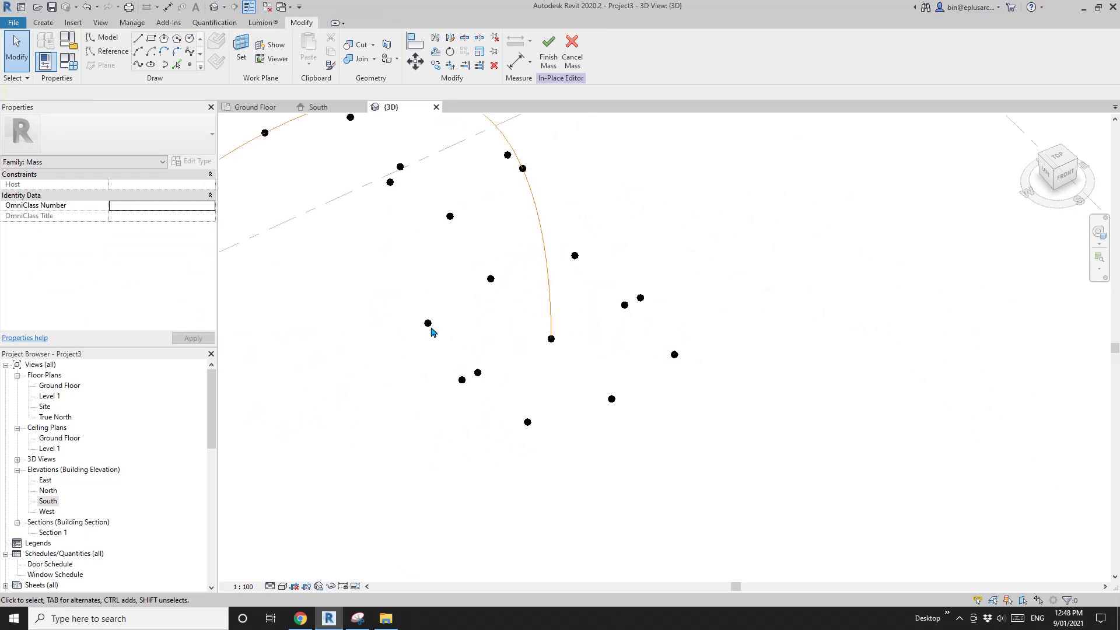
click(430, 326)
ctrl+click(490, 278)
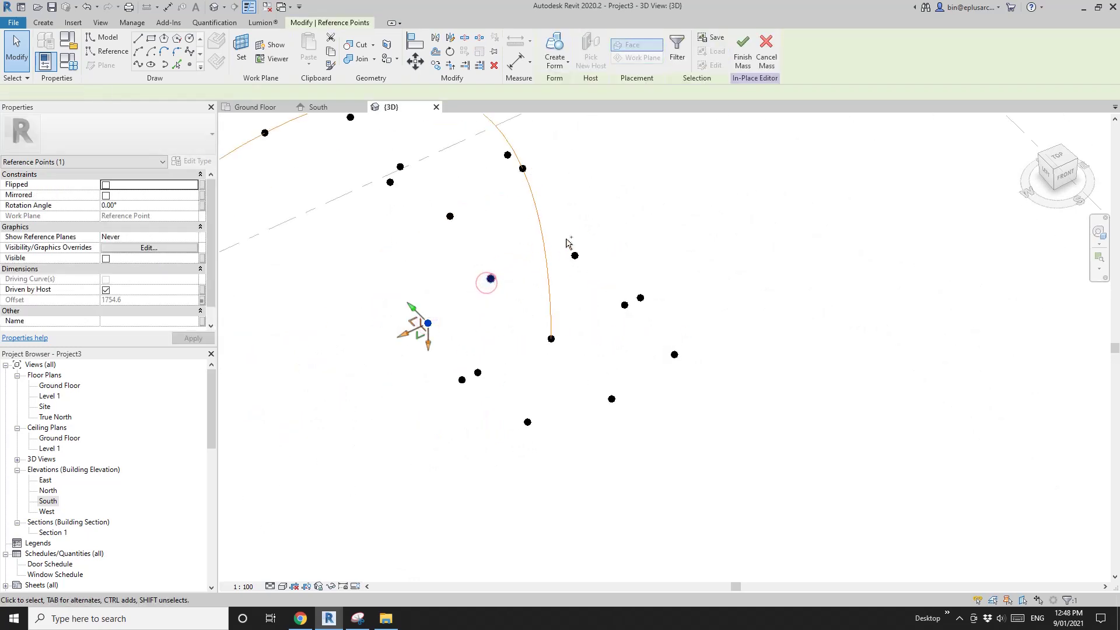
ctrl+click(574, 255)
click(137, 64)
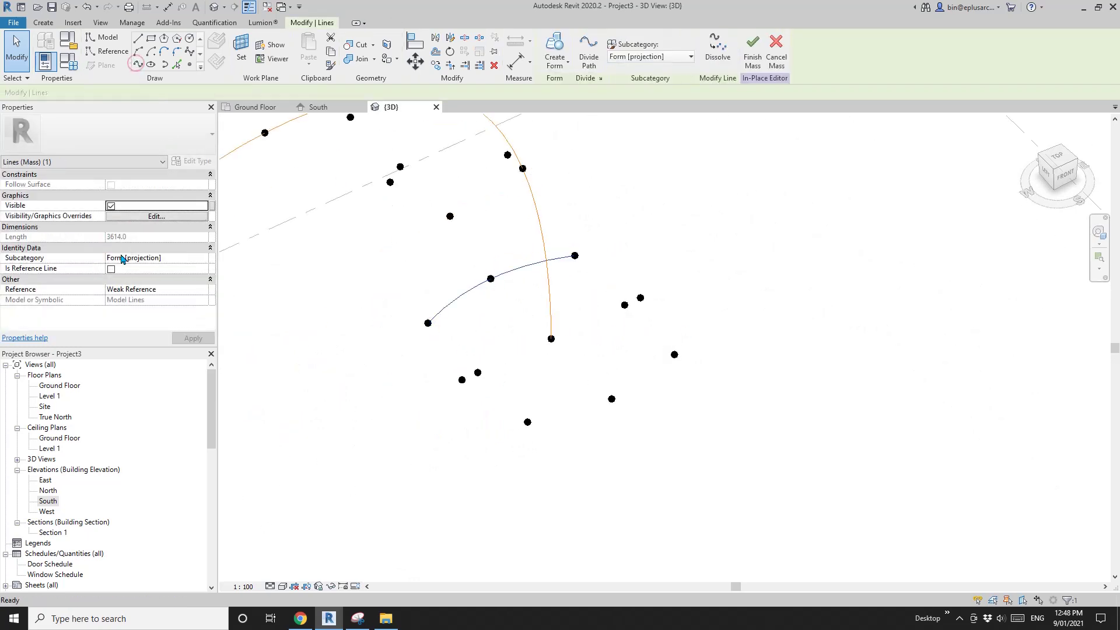
click(111, 269)
Create a reference-line spline through the three back-right side points of the far leg's base profile.
drag(565, 230, 641, 300)
ctrl+click(641, 299)
ctrl+click(674, 354)
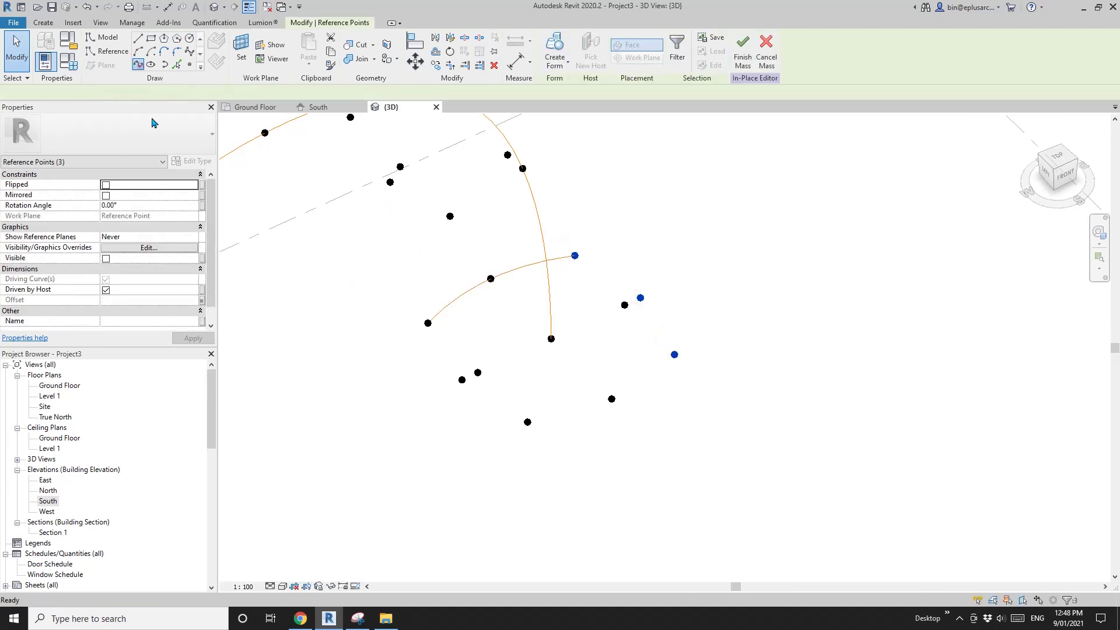
click(138, 64)
click(111, 268)
click(533, 352)
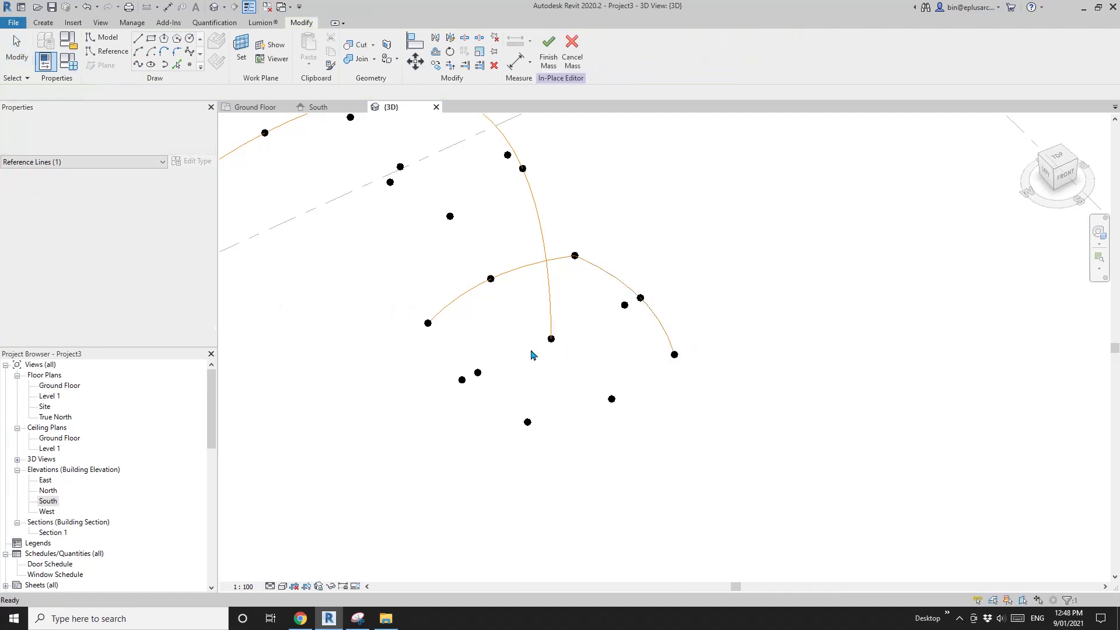
Create a reference-line spline through the three front-left side points of the far leg's base profile.
drag(407, 313, 419, 328)
drag(455, 376, 450, 371)
drag(446, 366, 469, 400)
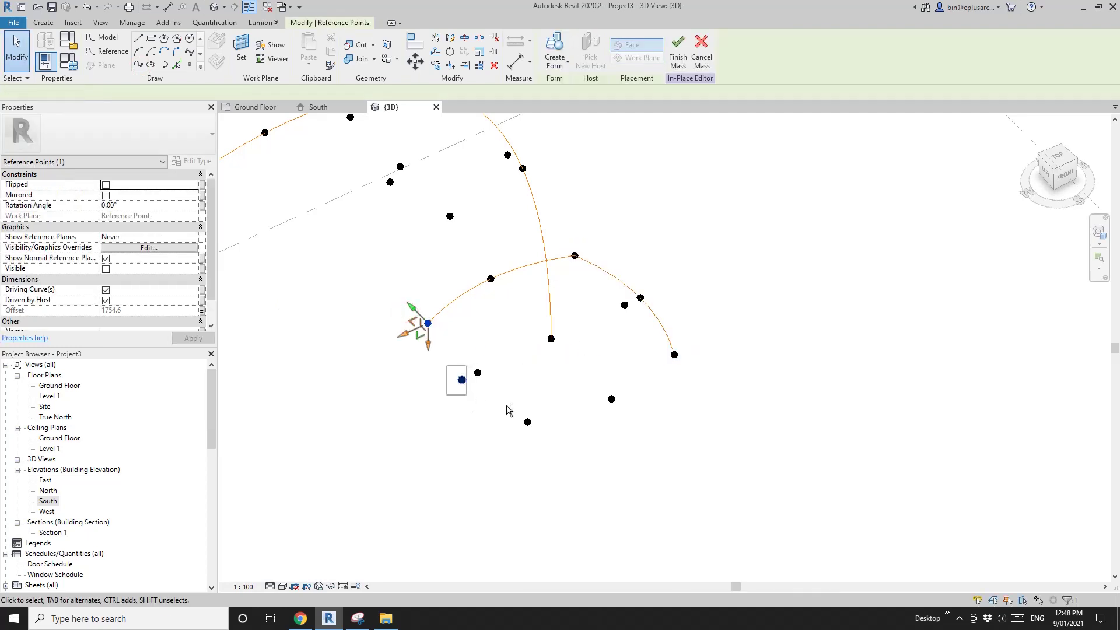
ctrl+click(527, 421)
click(139, 64)
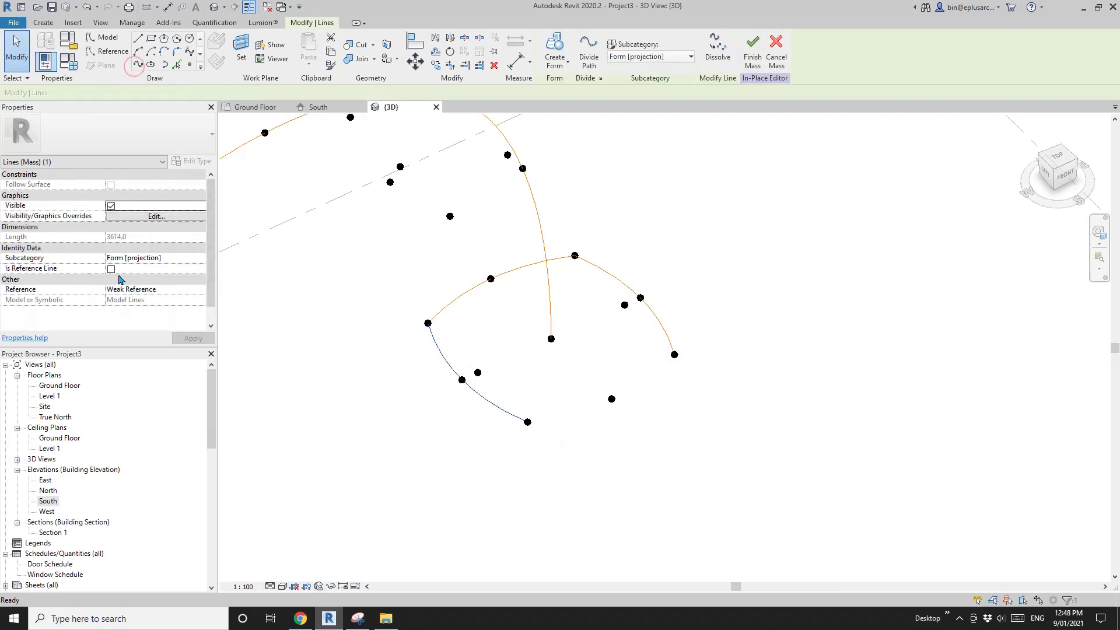
click(110, 268)
click(510, 379)
Close the far leg's base profile with a reference-line spline through its three front-right side points.
drag(513, 378, 632, 415)
ctrl+drag(658, 336, 687, 365)
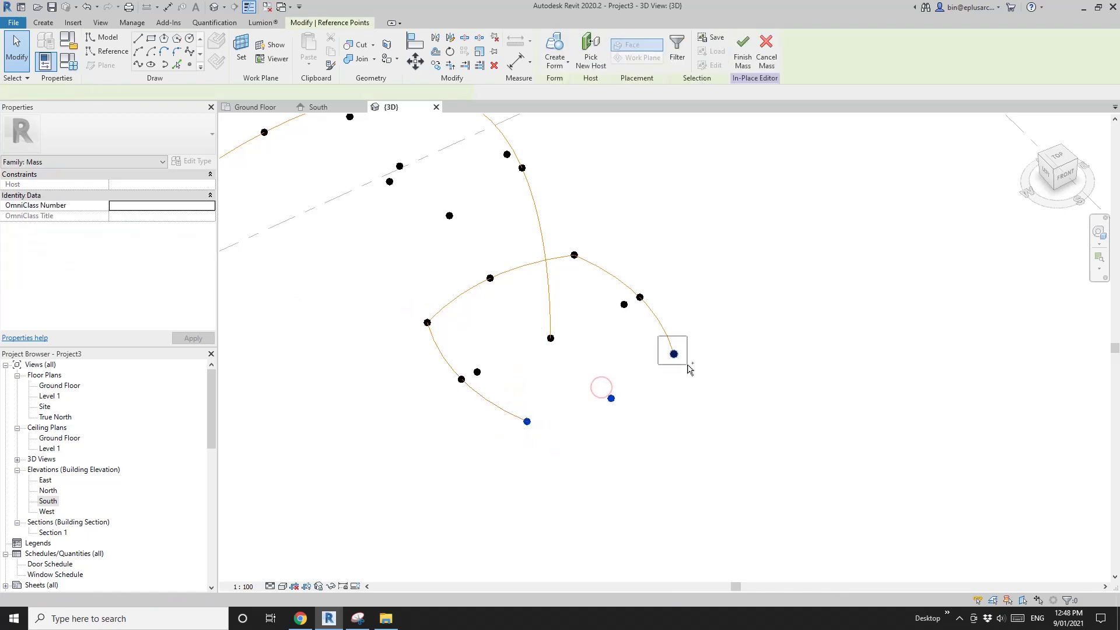
click(138, 64)
click(111, 268)
mouse_move(539, 310)
middle_down()
mouse_move(553, 328)
mouse_move(517, 292)
mouse_move(500, 362)
mouse_move(530, 355)
mouse_move(503, 388)
mouse_move(604, 393)
mouse_move(513, 331)
mouse_move(490, 345)
middle_up()
key(Escape)
Create reference-line splines along the lower-left and upper-left sides of the far leg's upper profile, three points each.
scroll(489, 344, up, 2)
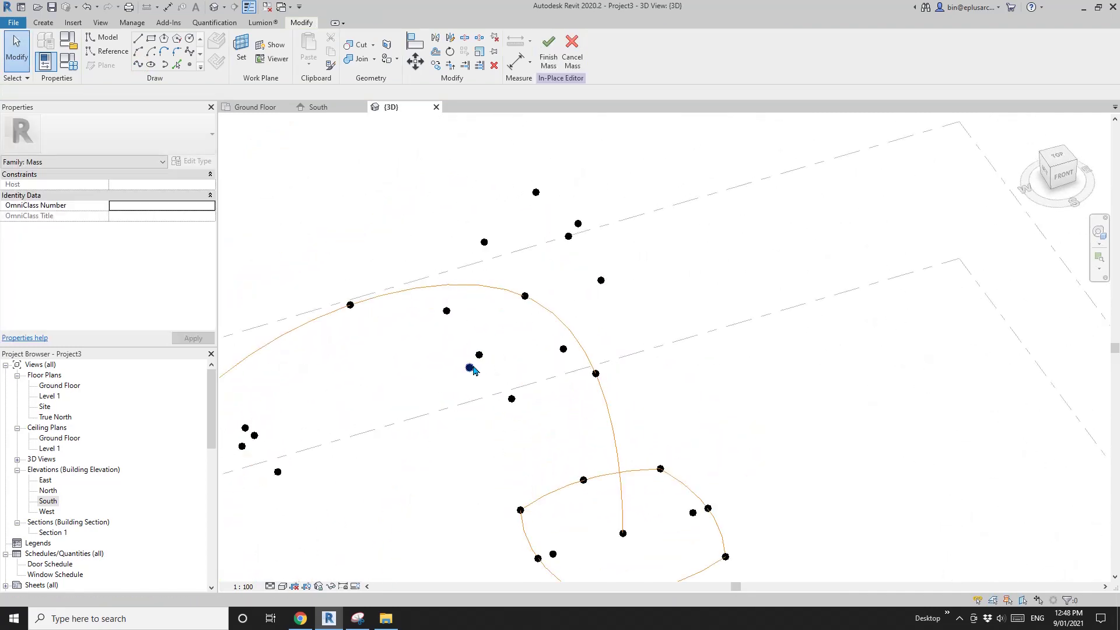
ctrl+click(447, 311)
click(138, 64)
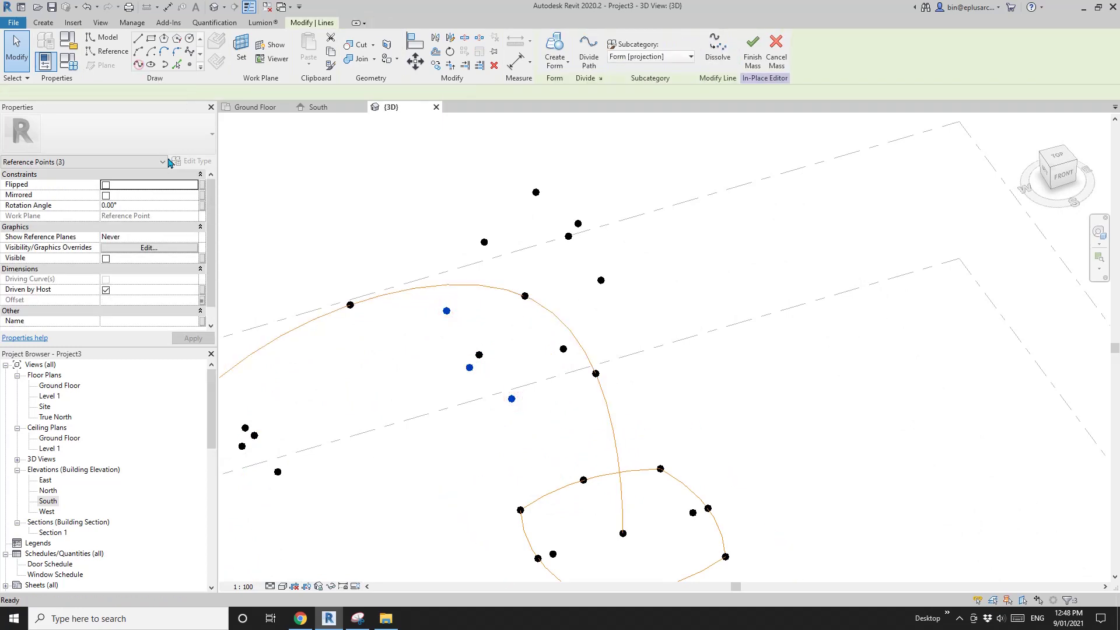
click(407, 240)
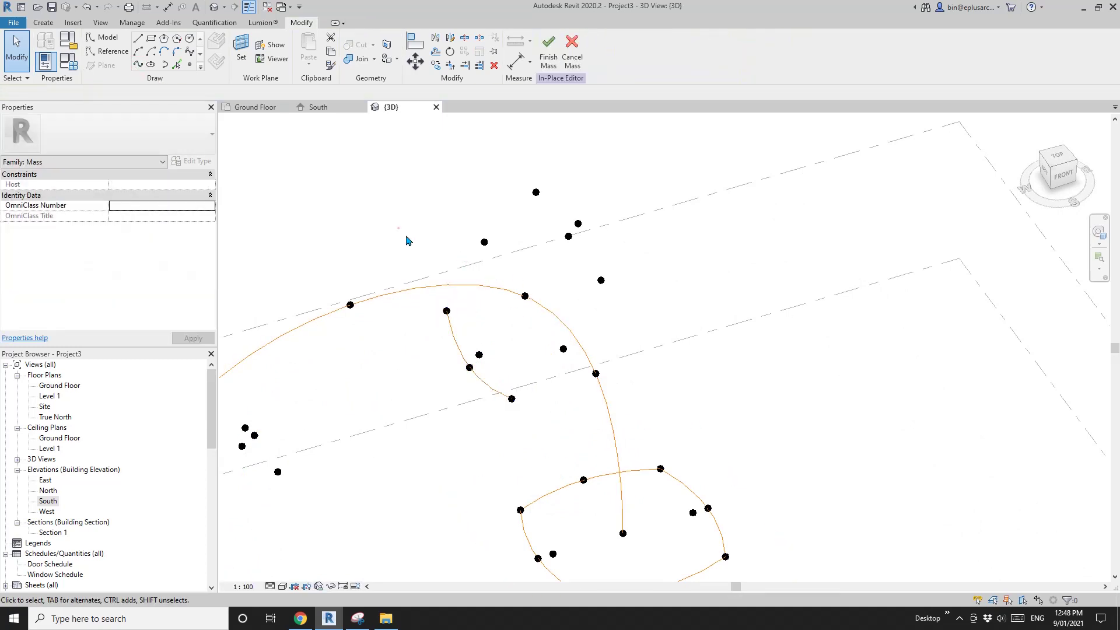
ctrl+click(535, 191)
click(138, 65)
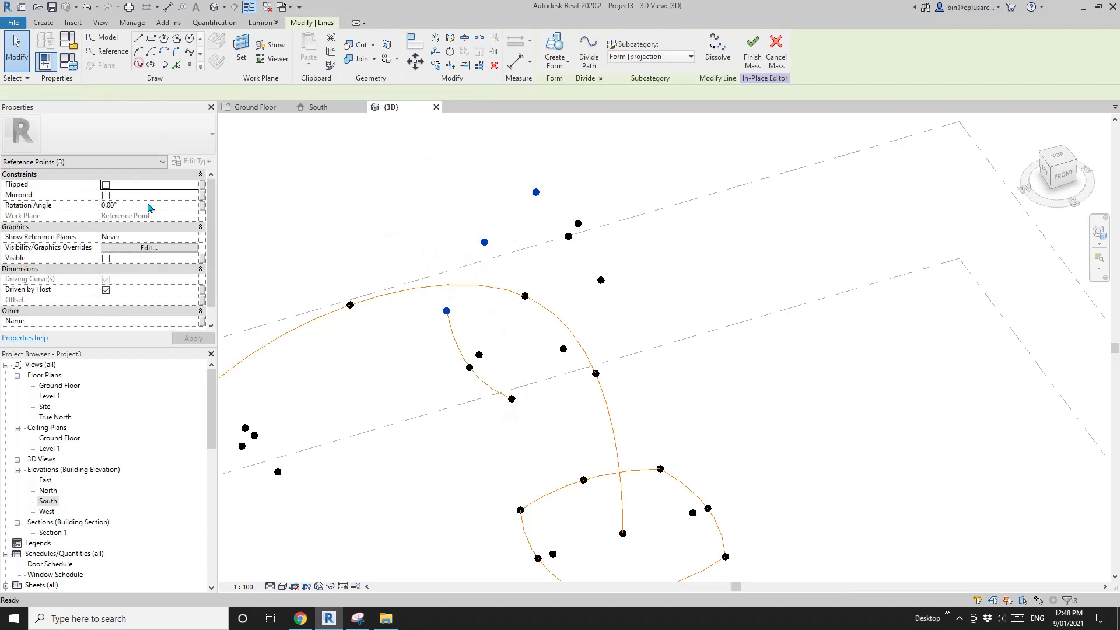
click(111, 268)
Create a reference-line spline through the three upper-right side points of the far leg's upper profile.
drag(524, 165, 596, 234)
ctrl+click(601, 280)
click(138, 64)
click(111, 268)
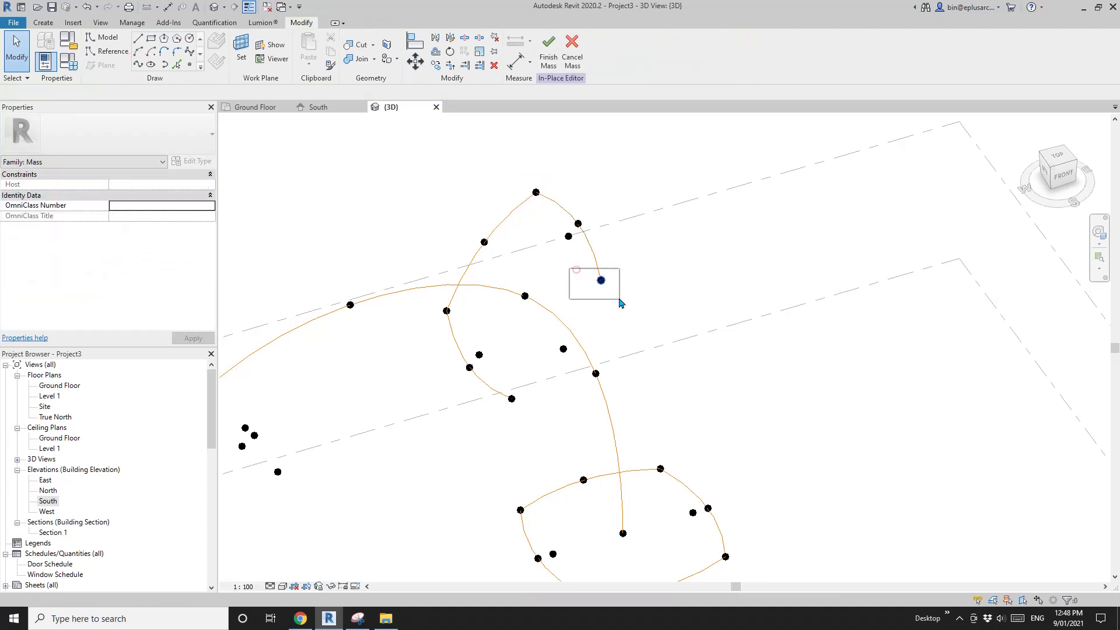
Close the far leg's upper profile with a reference-line spline through its three lower-right side points.
drag(619, 299, 619, 300)
ctrl+drag(541, 331, 571, 361)
ctrl+drag(499, 380, 525, 407)
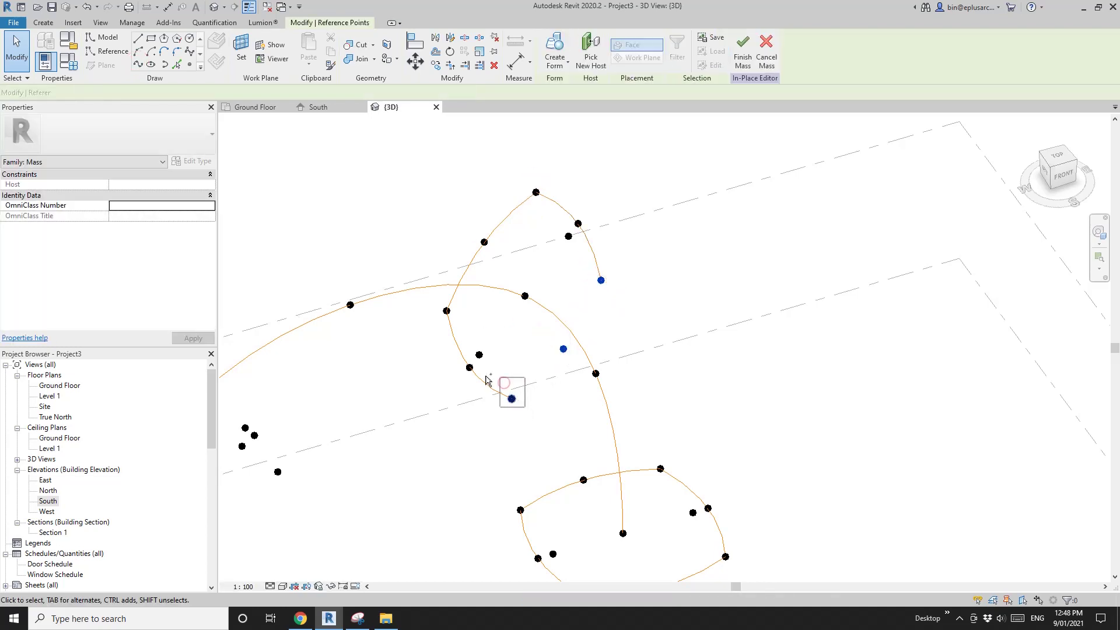
click(138, 64)
click(111, 269)
scroll(499, 329, down, 2)
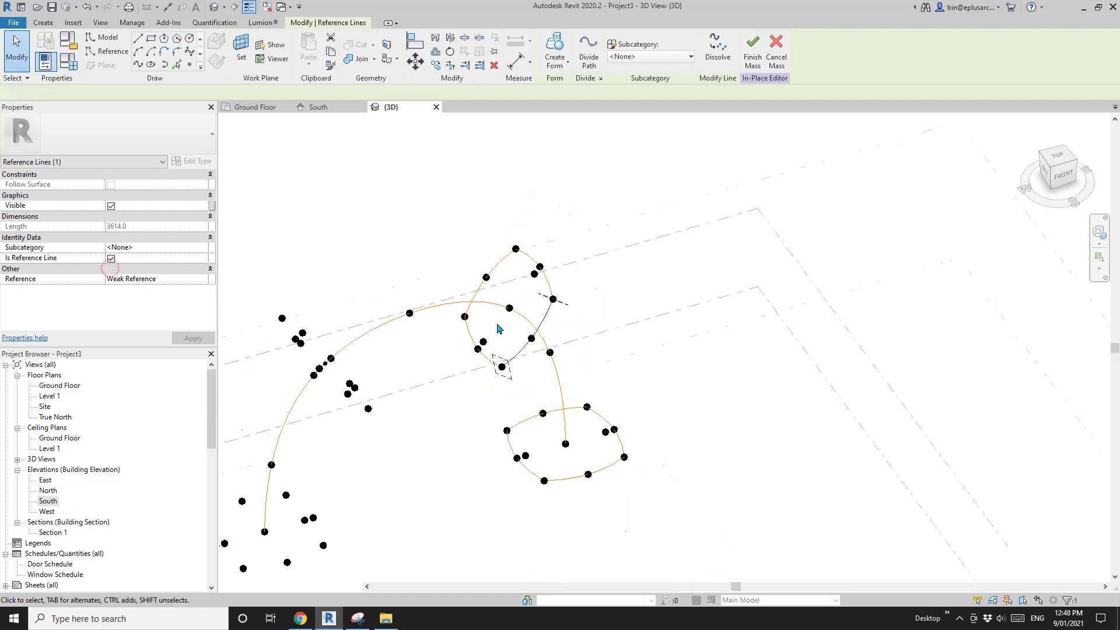
click(498, 328)
Create a spline through the three top side points of the near leg's upper profile.
middle_drag(457, 337, 564, 306)
scroll(433, 297, up, 5)
scroll(451, 373, down, 2)
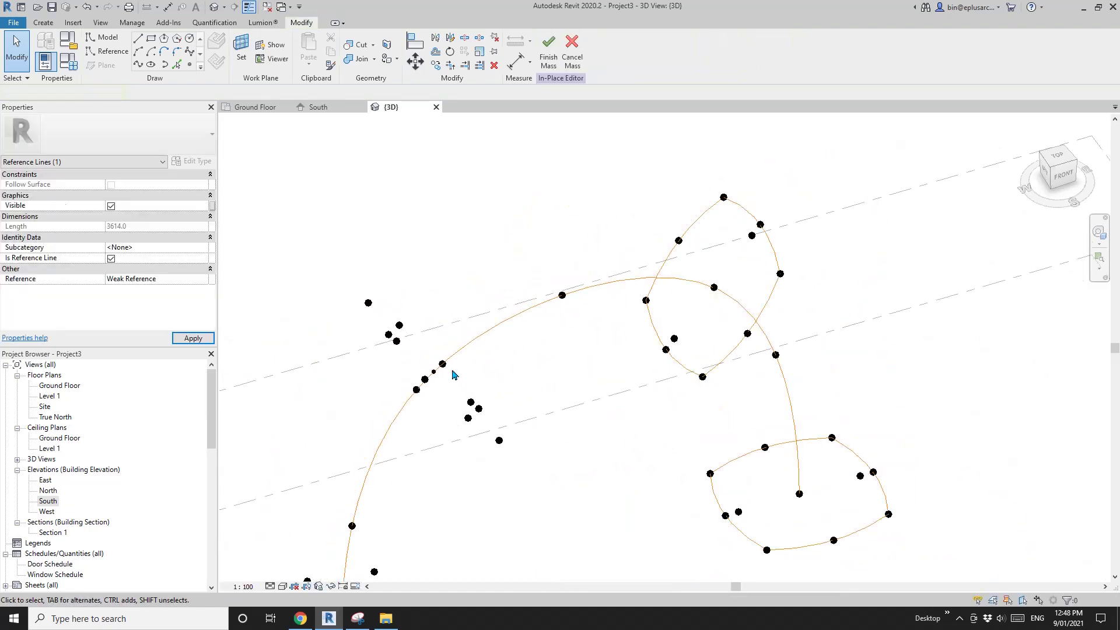
shift+middle_drag(454, 375, 495, 290)
click(397, 301)
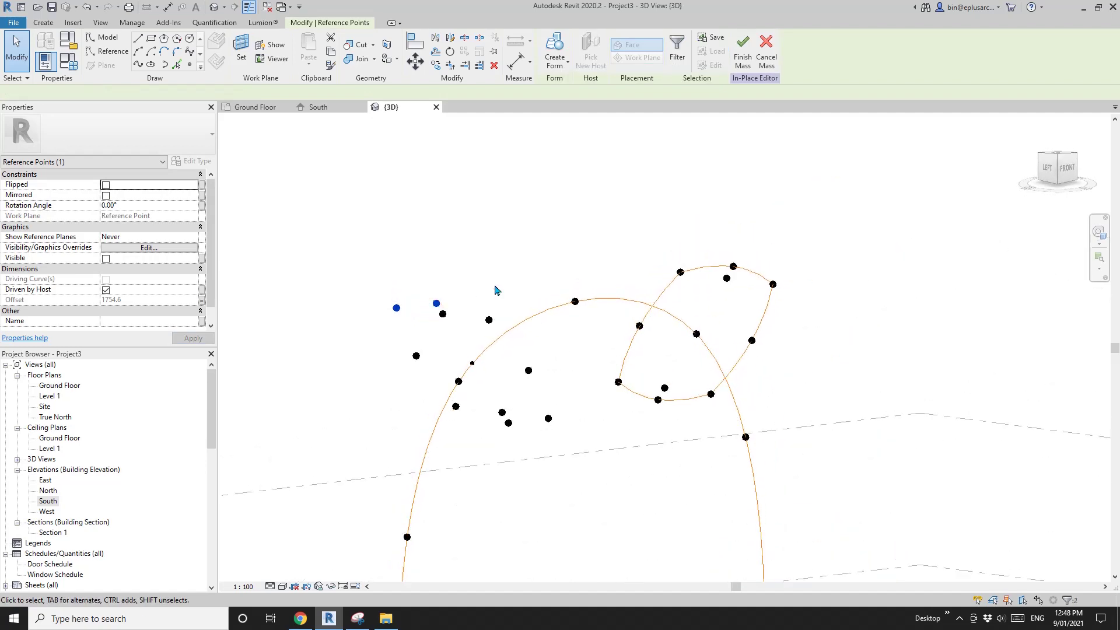
click(138, 66)
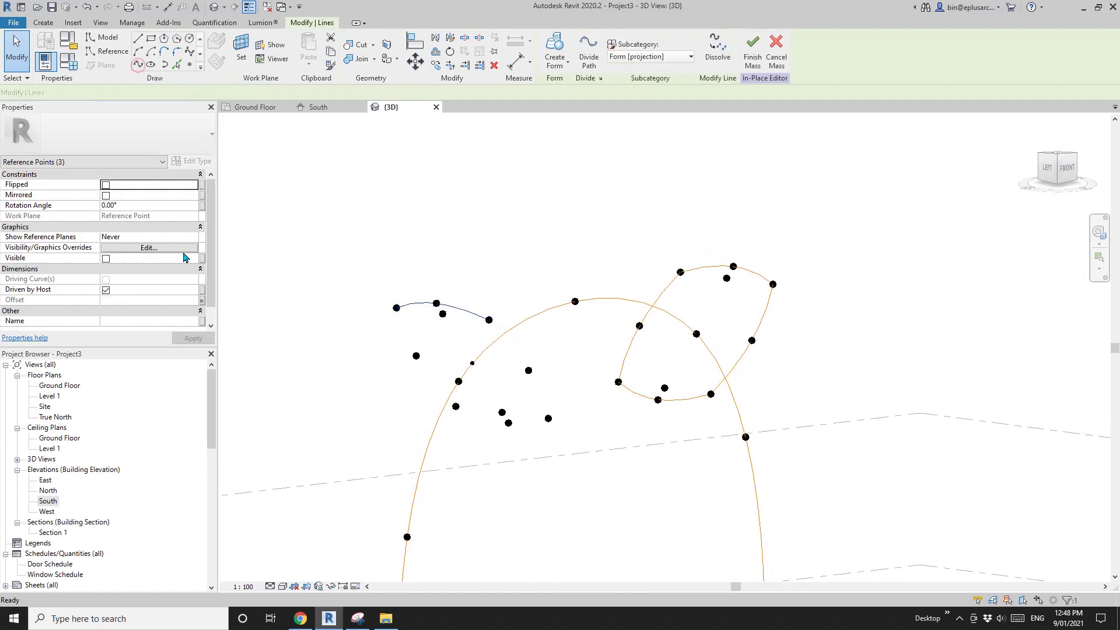
Create a reference-line spline through the three outer side points of the near leg's upper profile.
drag(368, 280, 464, 422)
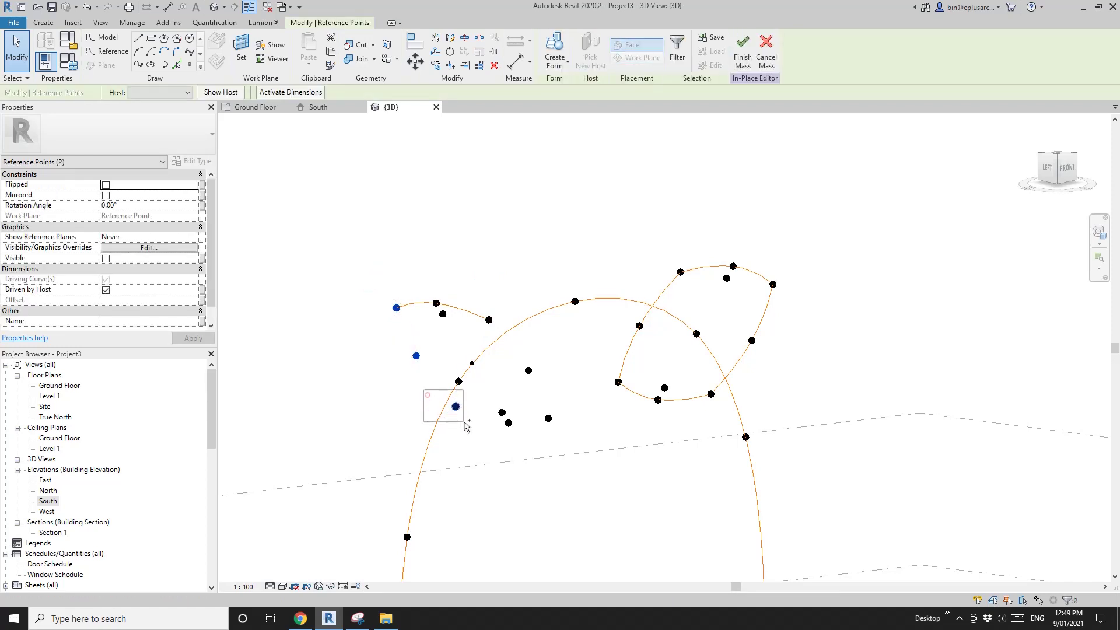
click(138, 66)
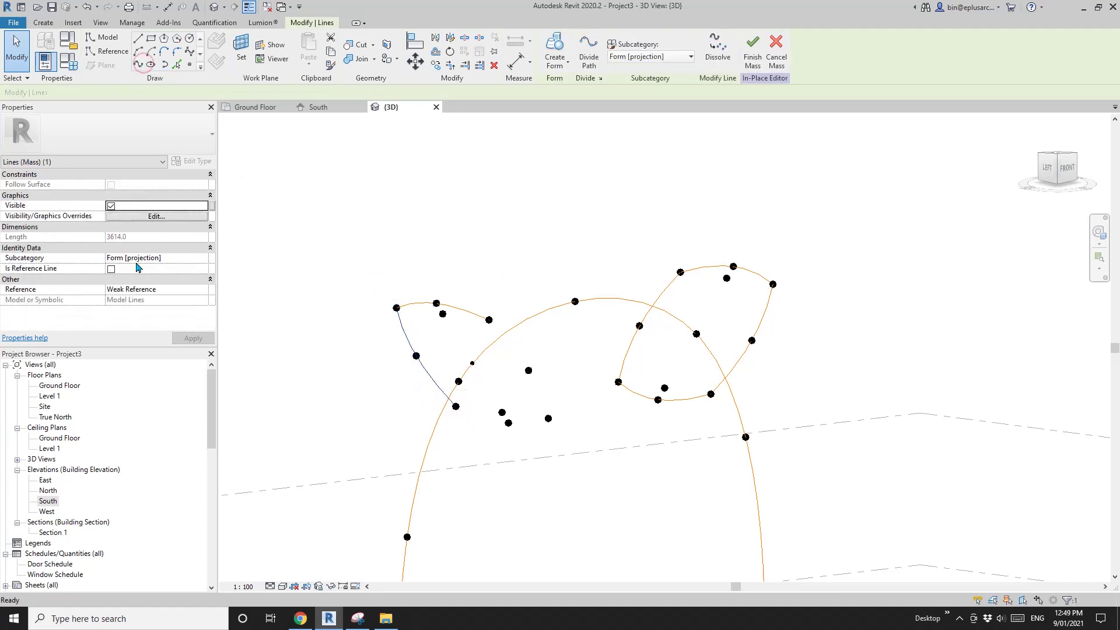
mouse_move(426, 256)
middle_down()
mouse_move(362, 240)
mouse_move(439, 268)
mouse_move(443, 245)
middle_up()
click(403, 267)
Create a reference-line spline through the three inner side points of the near leg's upper profile, facing the far leg.
drag(419, 262, 483, 356)
ctrl+drag(473, 383, 493, 412)
click(138, 65)
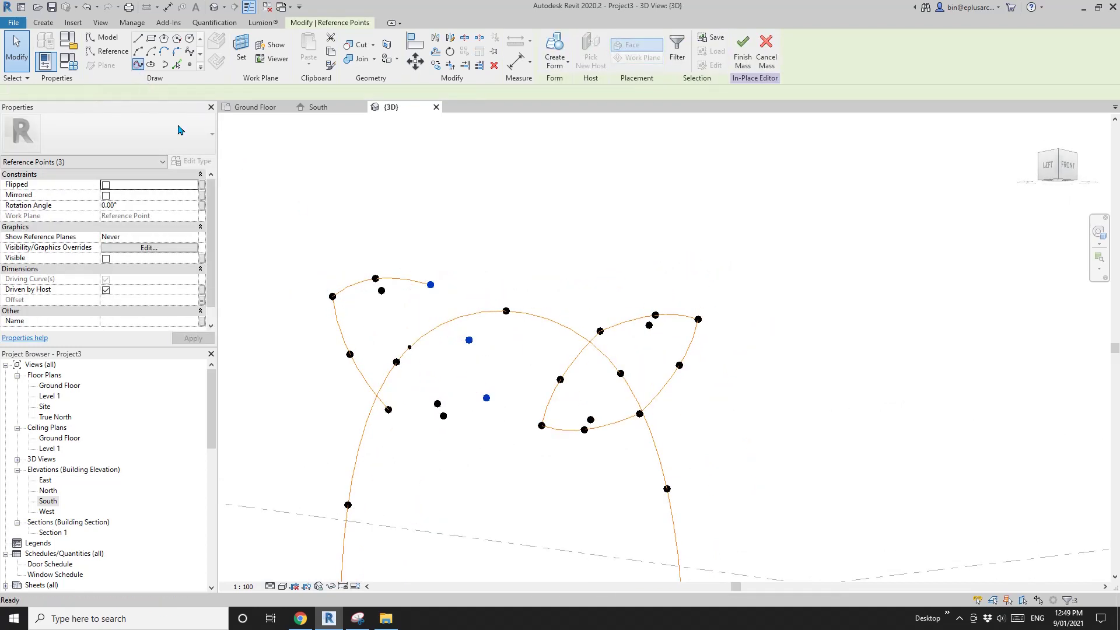
click(111, 270)
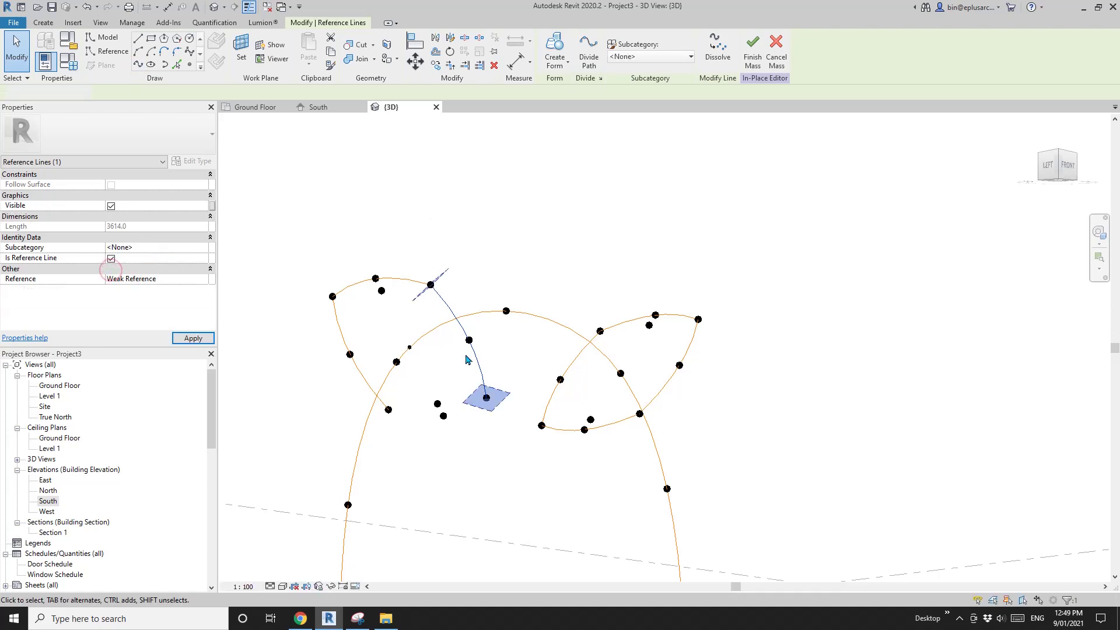
Close the near leg's upper profile with a reference-line spline through its three bottom side points.
drag(470, 380, 476, 412)
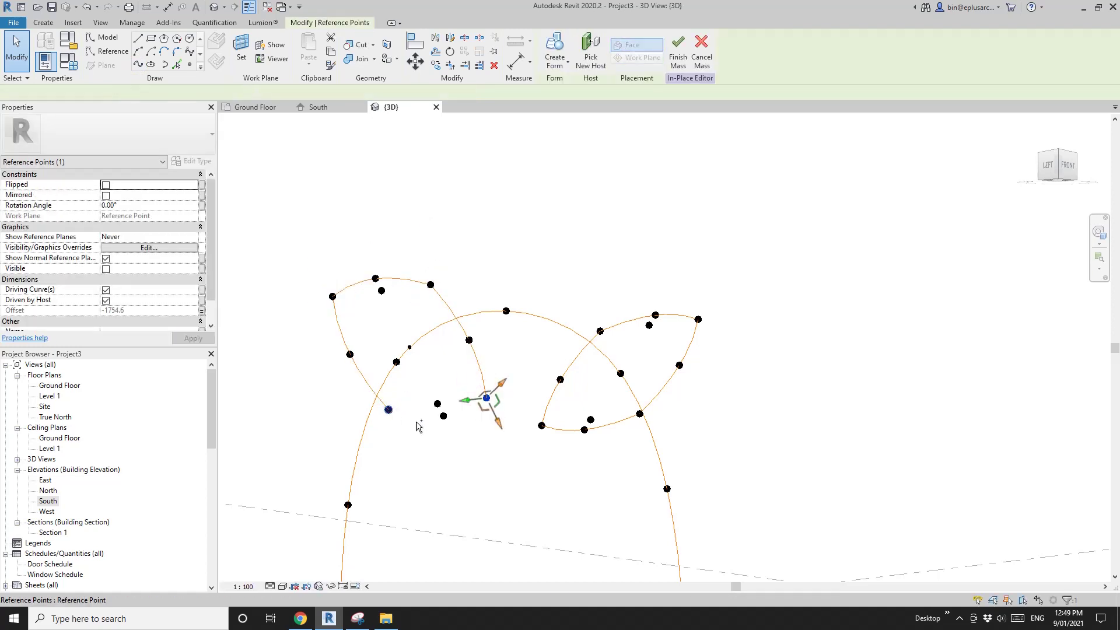
ctrl+click(388, 410)
ctrl+click(444, 416)
scroll(444, 416, down, 1)
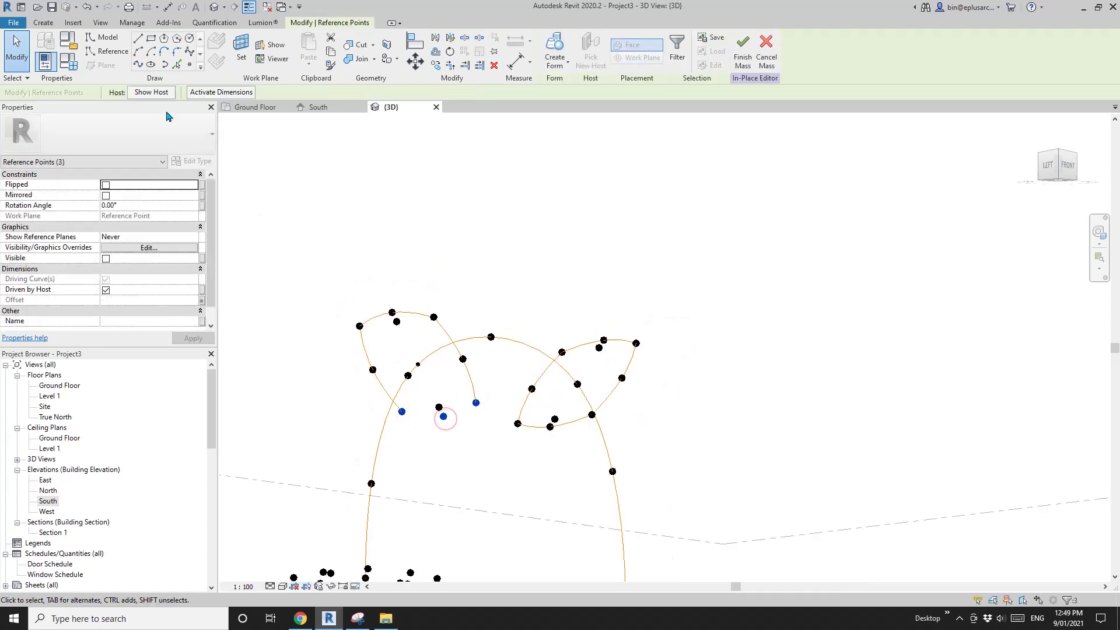
click(139, 65)
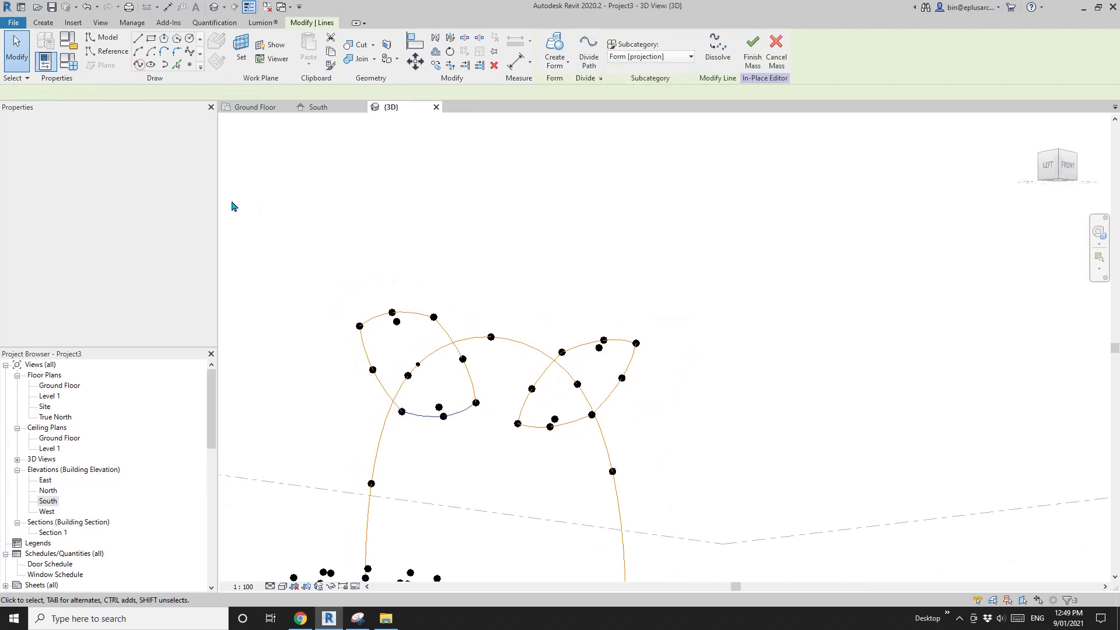
click(371, 284)
Create a reference-line spline through the three back-right side points of the near leg's base profile.
scroll(372, 284, down, 4)
shift+middle_drag(419, 327, 471, 420)
scroll(387, 338, up, 3)
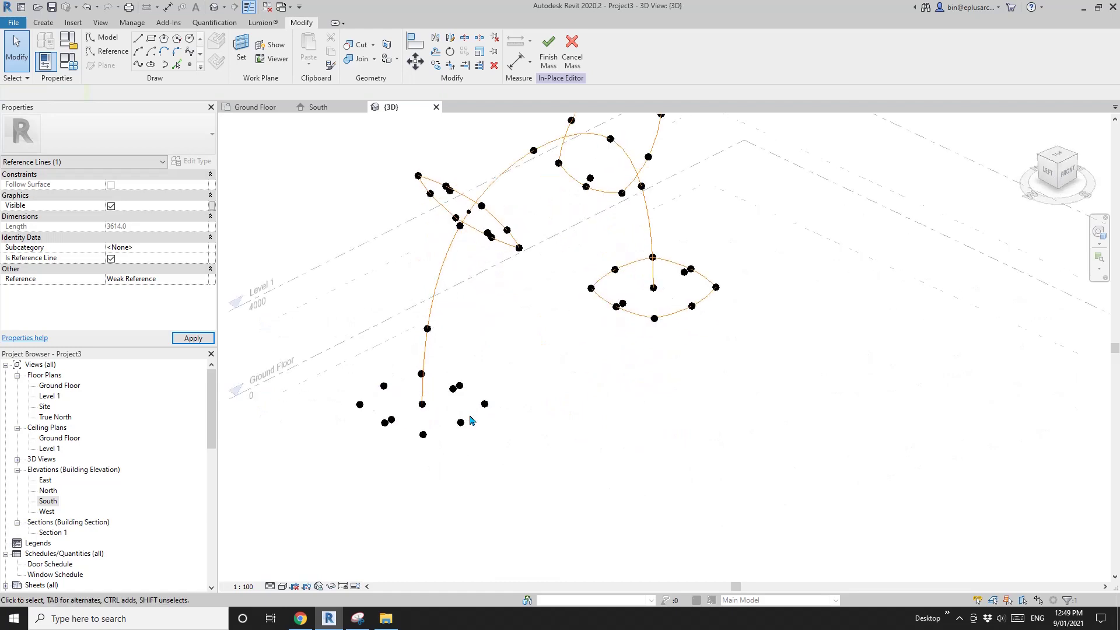
scroll(471, 420, up, 3)
click(481, 406)
click(495, 395)
ctrl+click(452, 362)
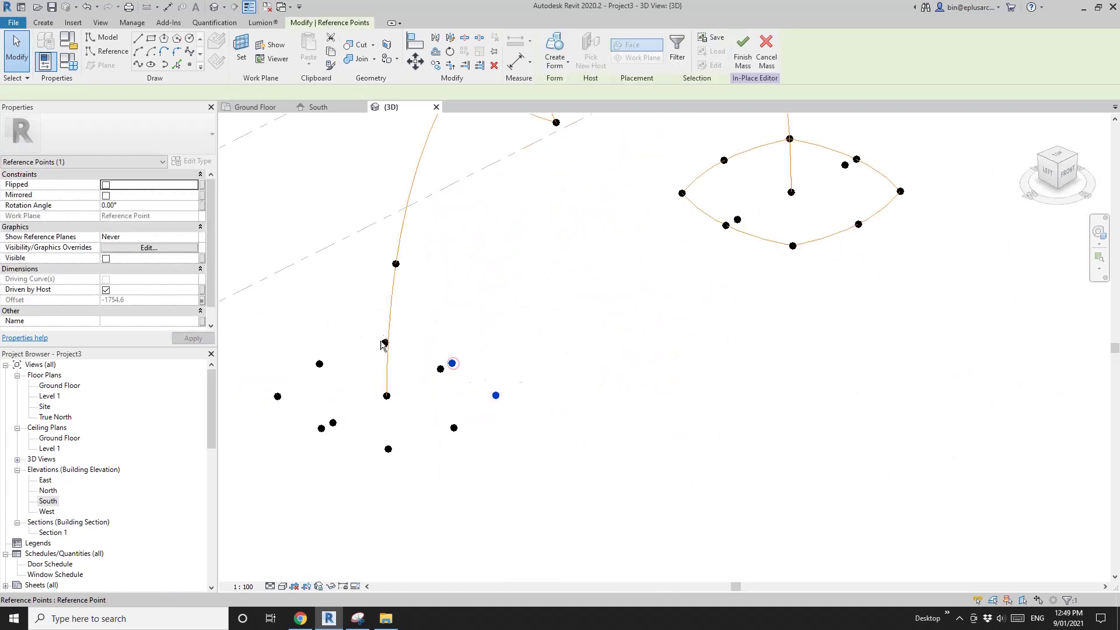
click(138, 64)
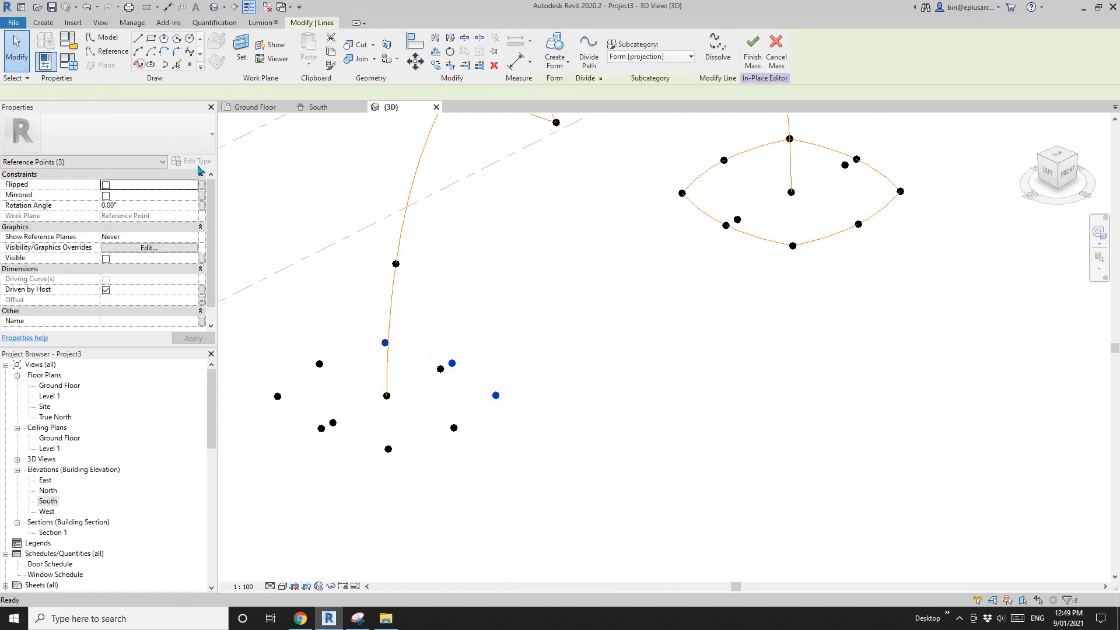
click(109, 268)
click(320, 311)
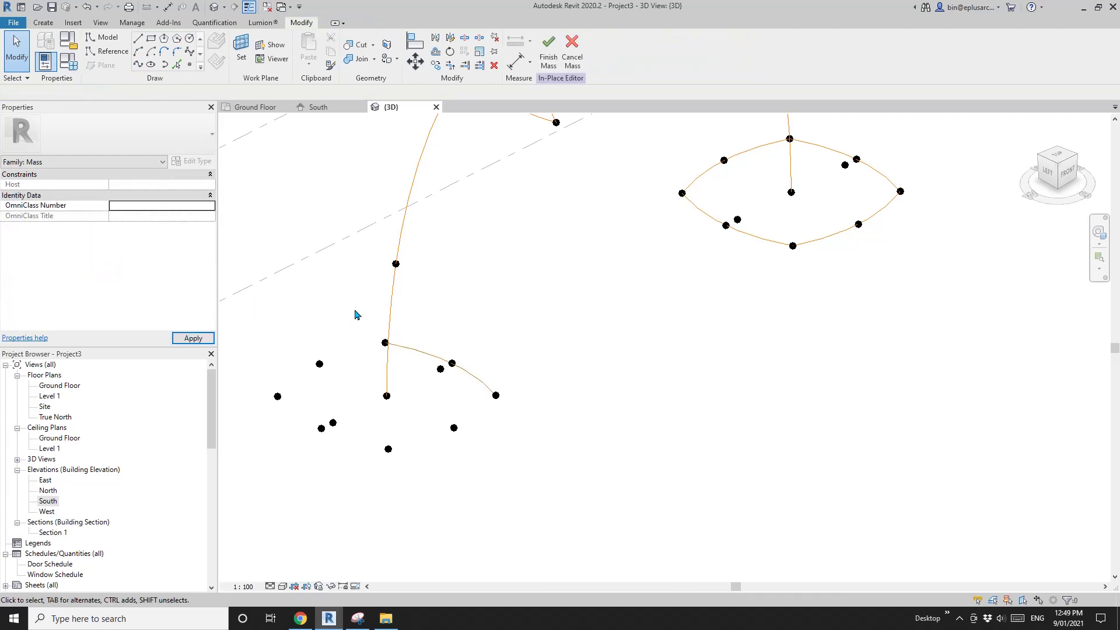
Create a reference-line spline through the three back-left side points of the near leg's base profile.
ctrl+drag(305, 337, 334, 380)
ctrl+drag(264, 375, 295, 407)
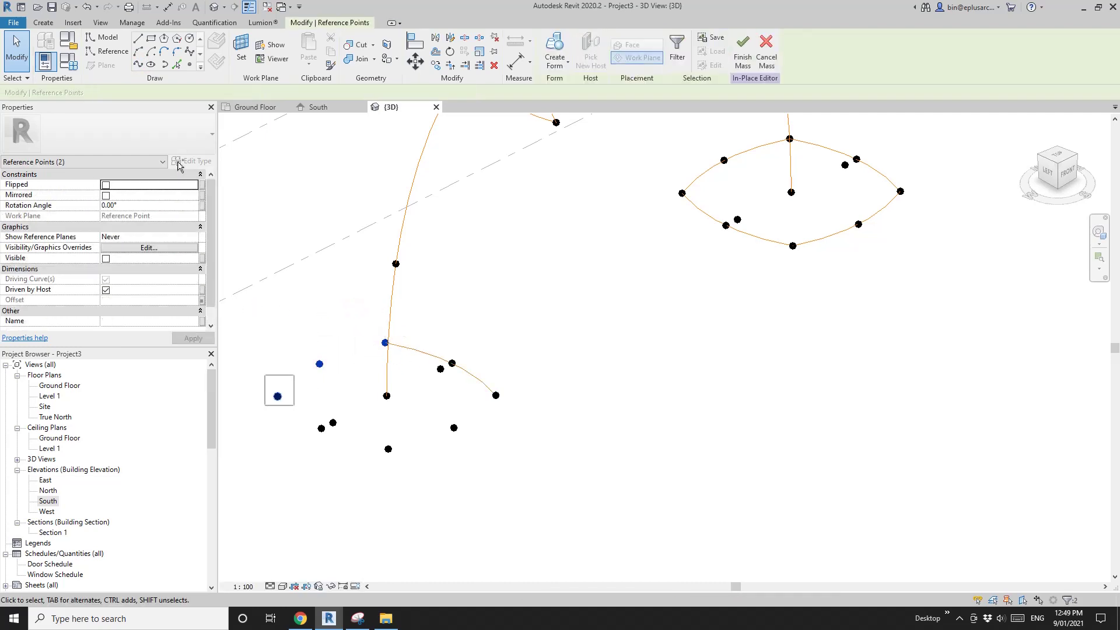
click(136, 63)
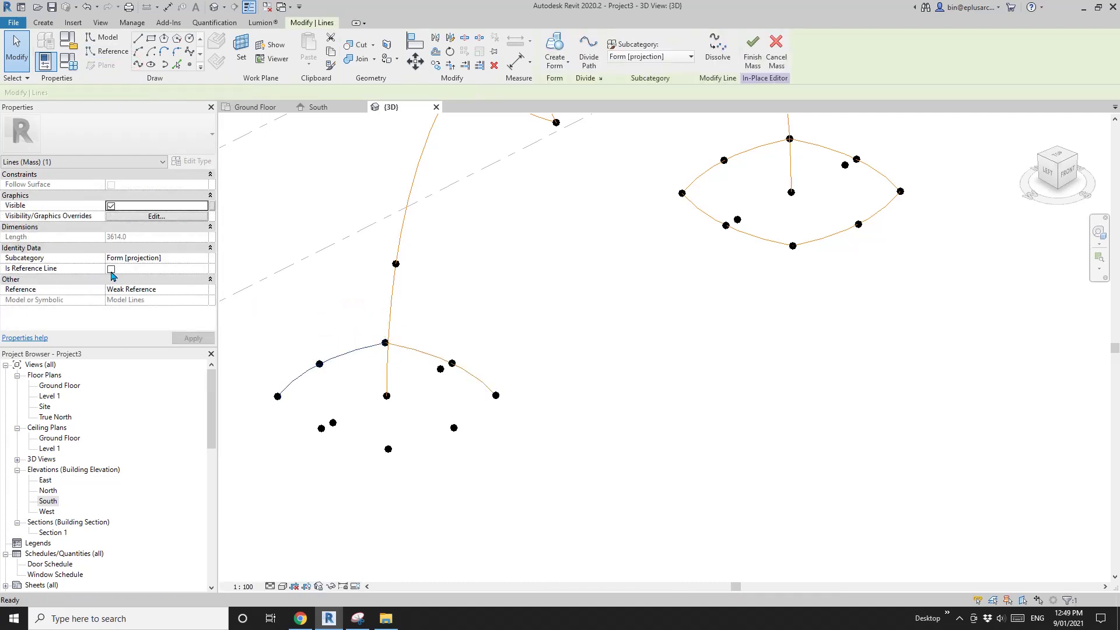
click(111, 268)
scroll(365, 302, down, 2)
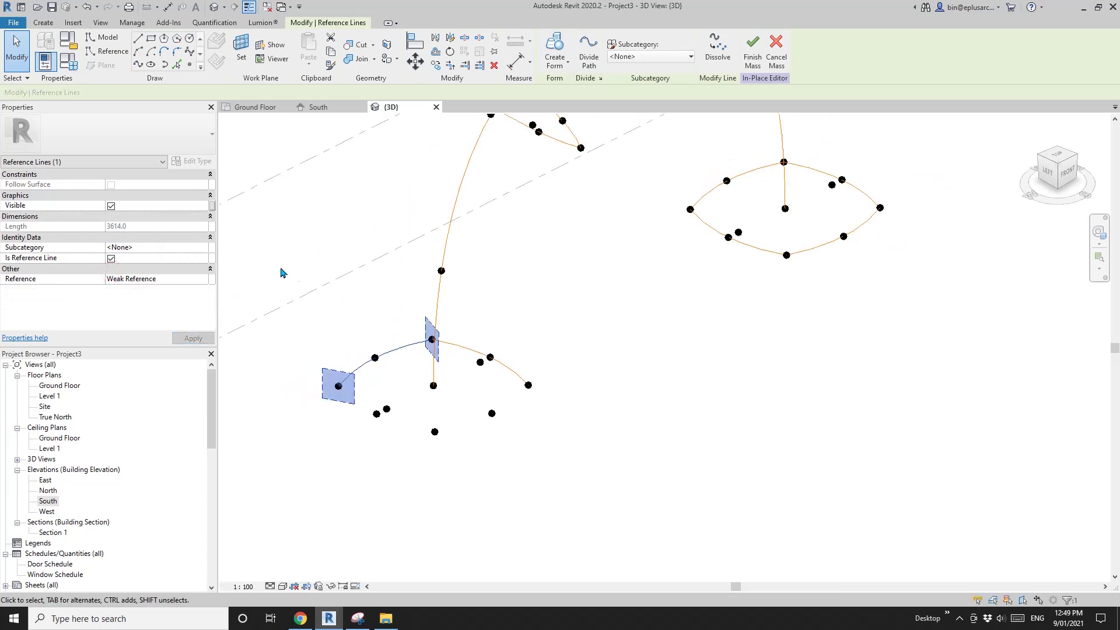
middle_drag(368, 319, 361, 315)
key(Escape)
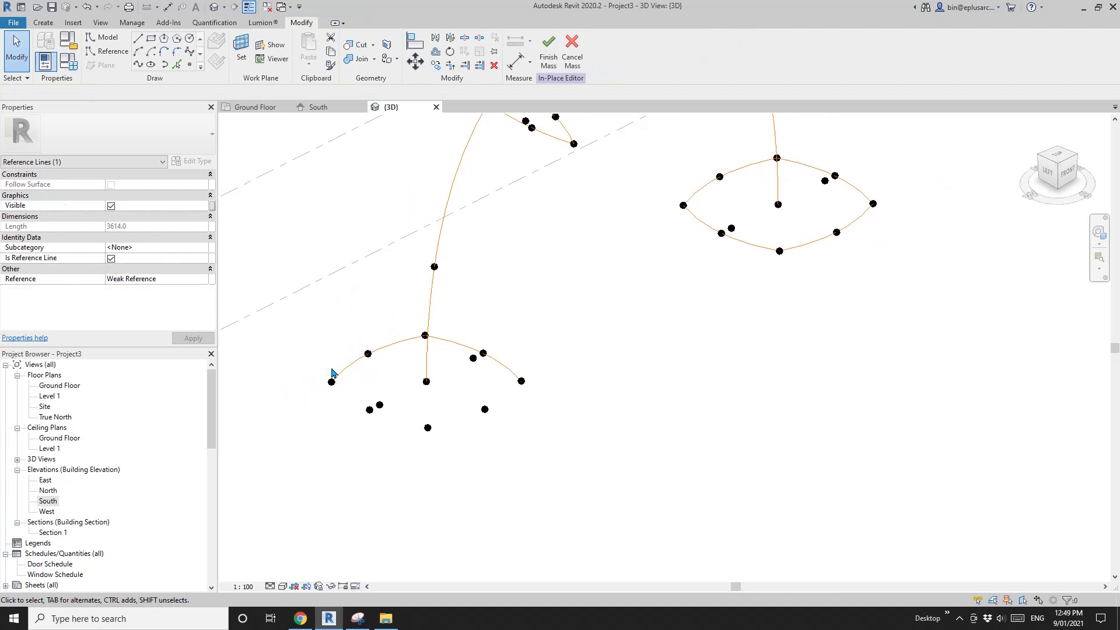
Create a reference-line spline through the three front-left side points of the near leg's base profile.
click(332, 383)
ctrl+click(369, 410)
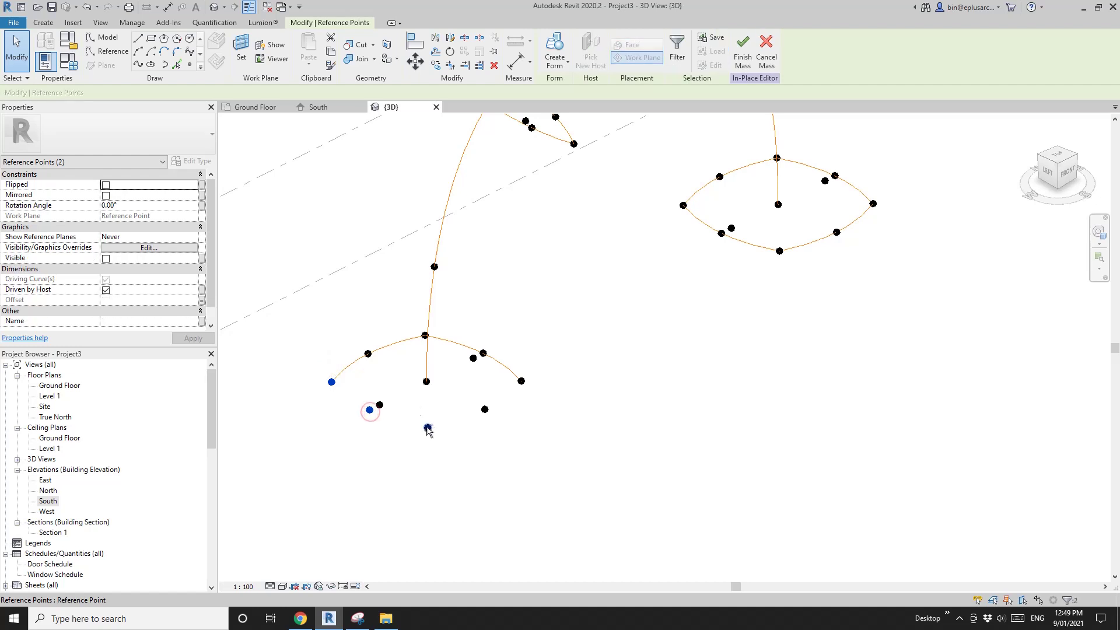
ctrl+click(428, 427)
click(137, 64)
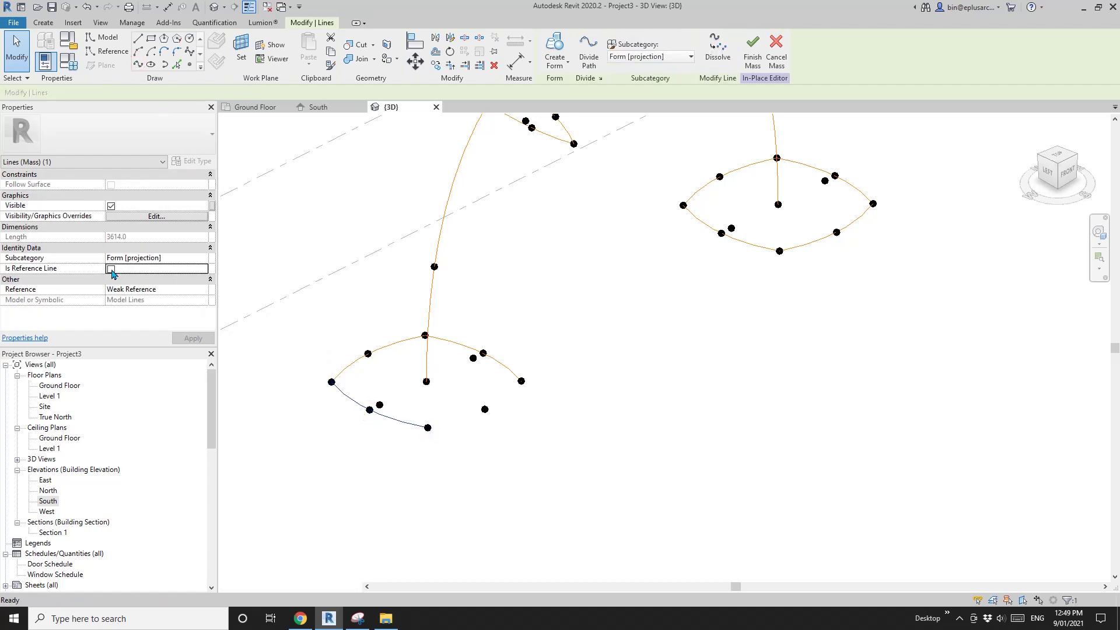
key(Escape)
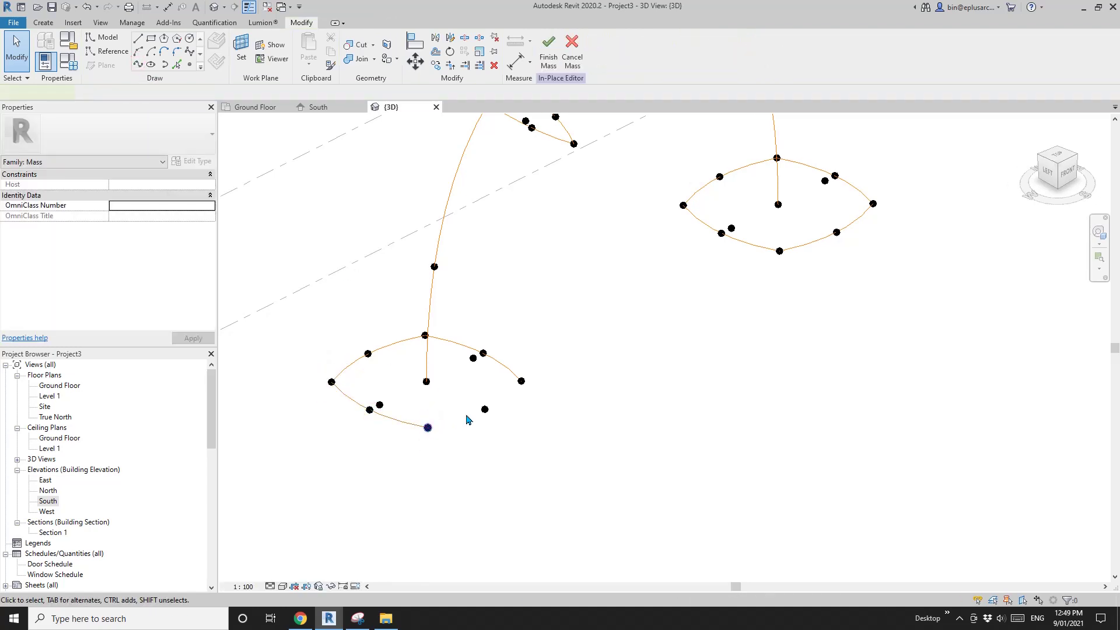
Close the near leg's base profile with a reference-line spline through its three front-right side points.
click(427, 428)
ctrl+click(485, 409)
ctrl+click(521, 381)
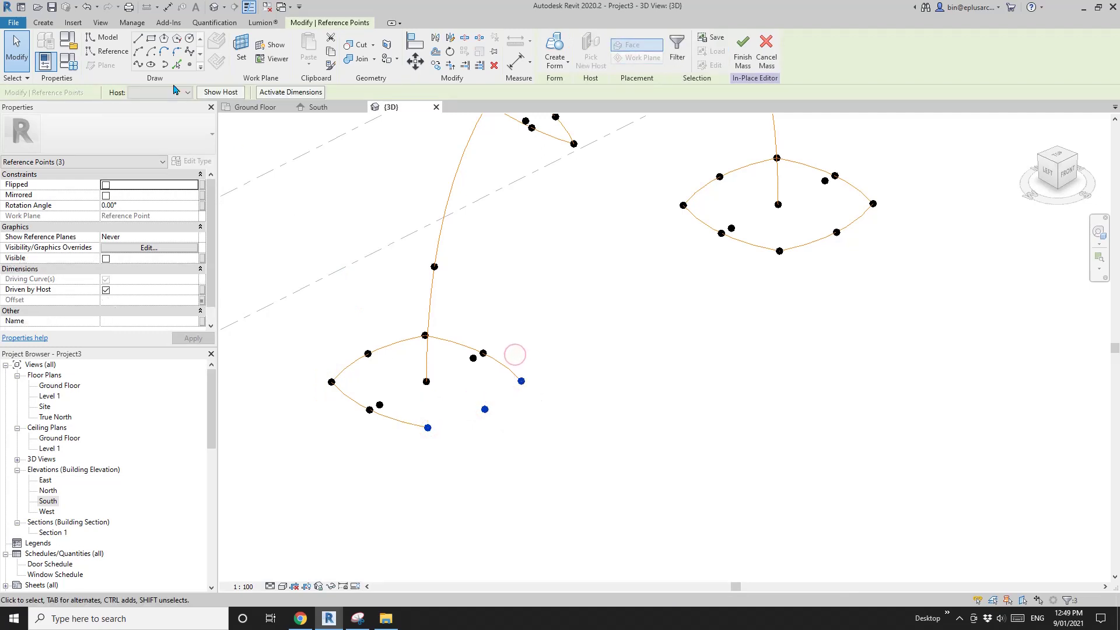
click(137, 66)
click(111, 278)
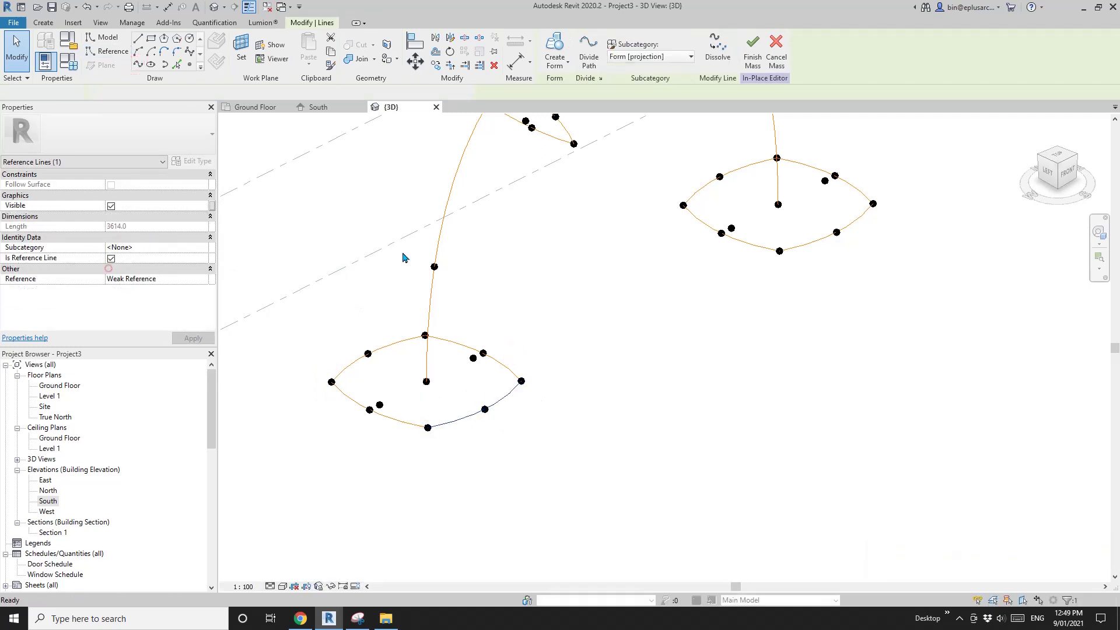
Create a solid form from the four closed reference-line profiles and the arch path.
mouse_move(525, 257)
shift+middle_down()
mouse_move(643, 299)
mouse_move(620, 353)
mouse_move(589, 330)
mouse_move(493, 342)
mouse_move(517, 365)
shift+middle_up()
click(491, 332)
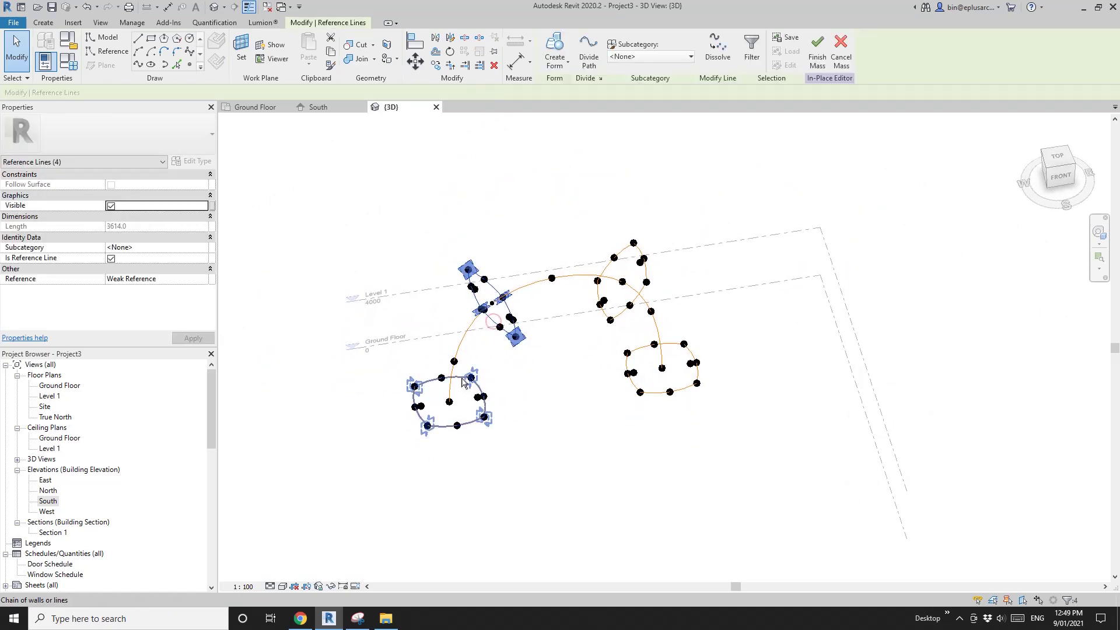
ctrl+click(622, 317)
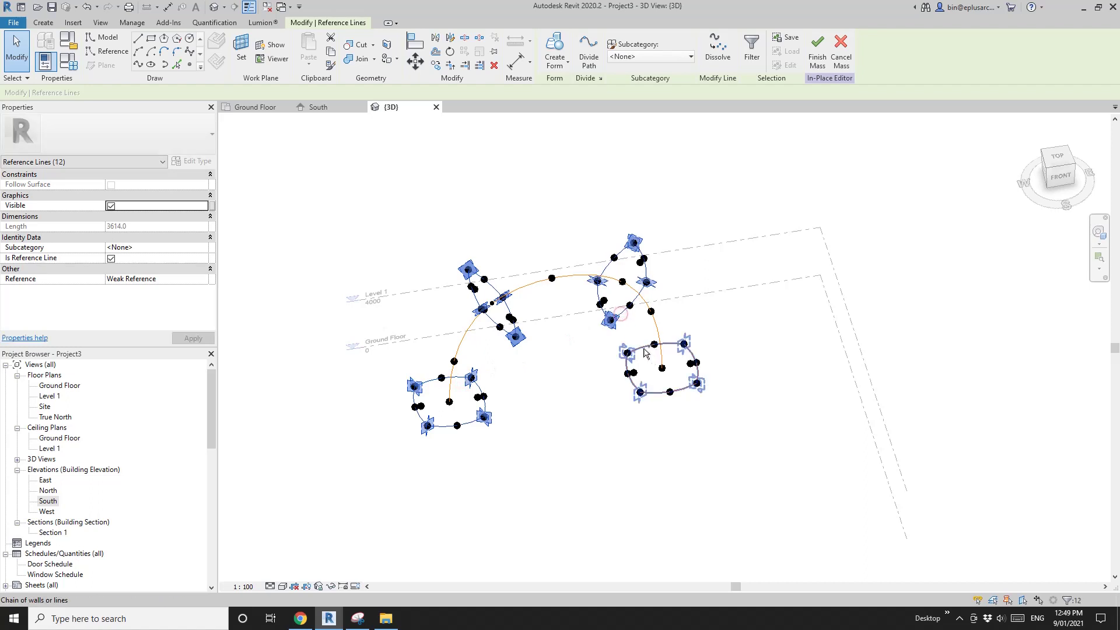
ctrl+click(641, 348)
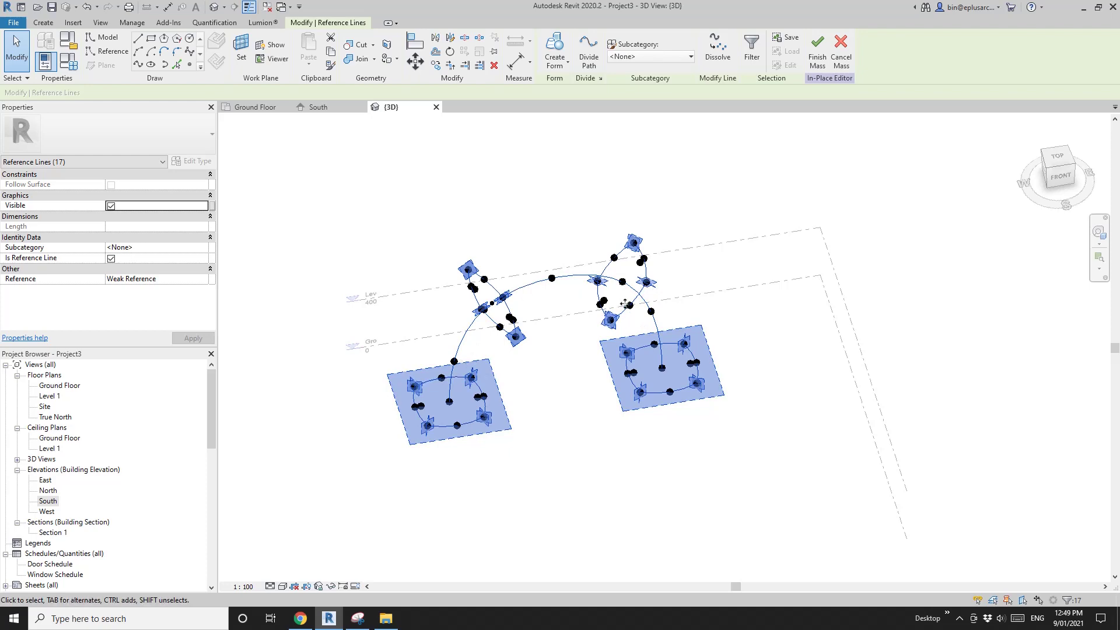
click(562, 50)
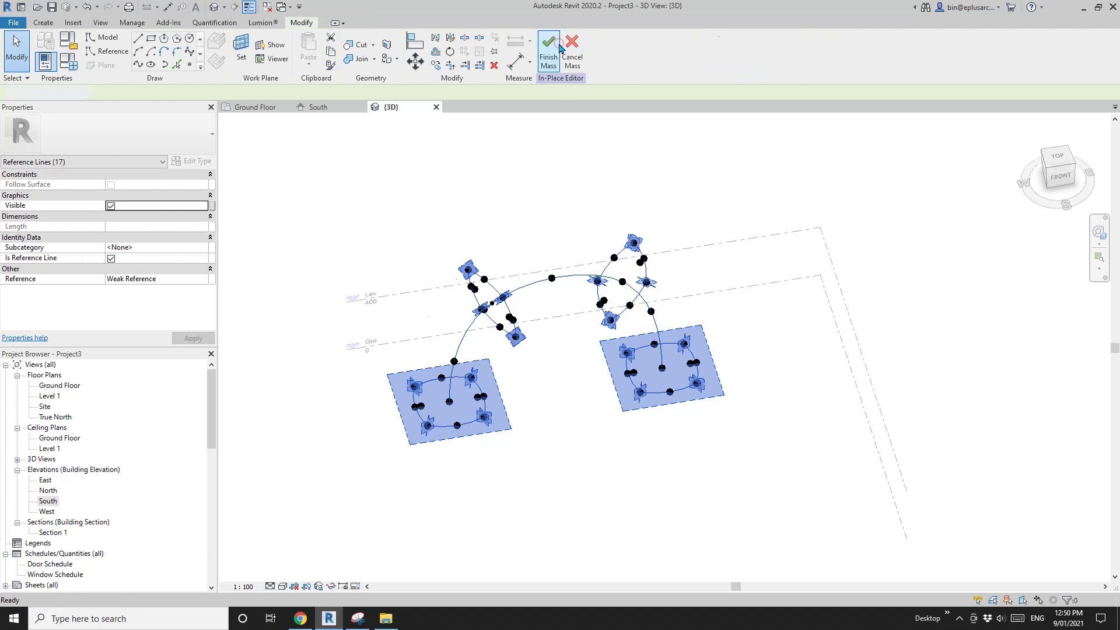
shift+middle_drag(551, 163, 562, 209)
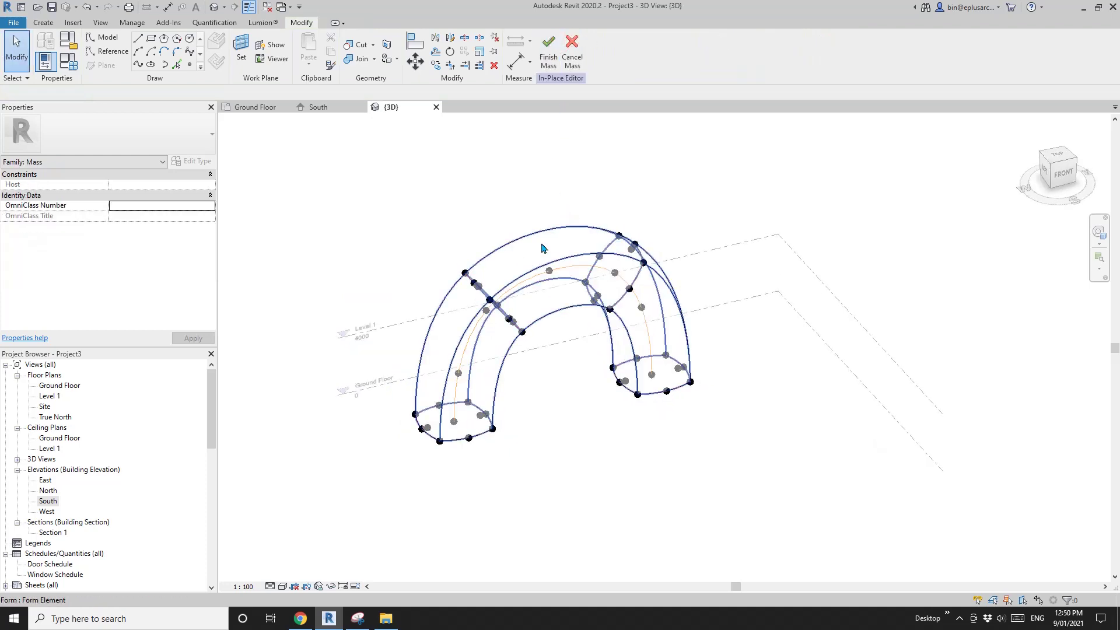
Assign the Default Mass Exterior Wall material to the arch form.
click(525, 252)
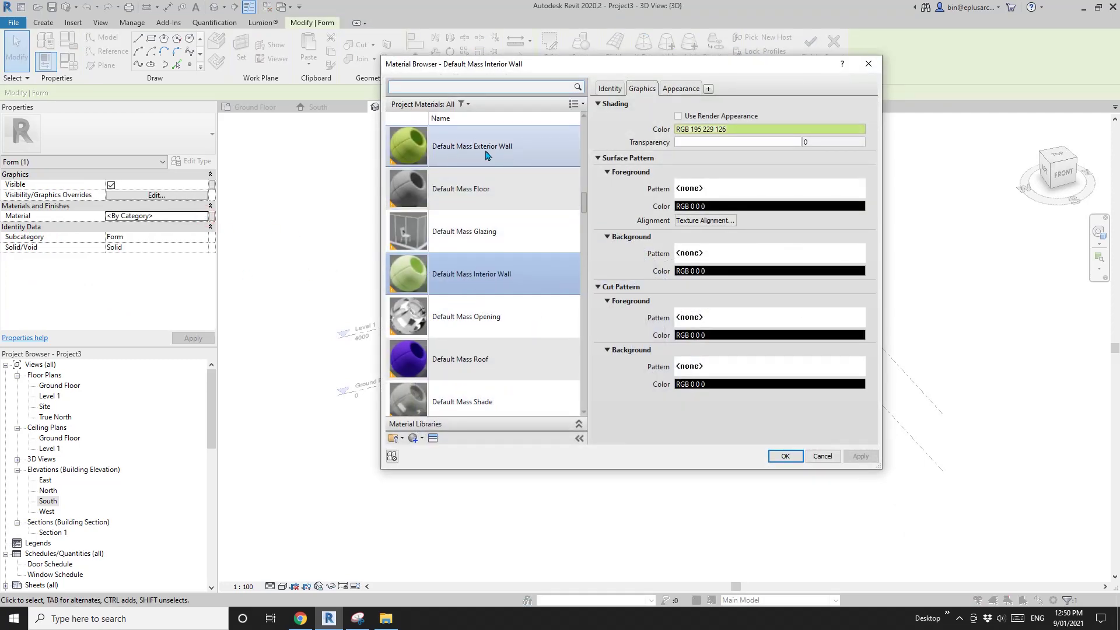
click(485, 151)
click(772, 455)
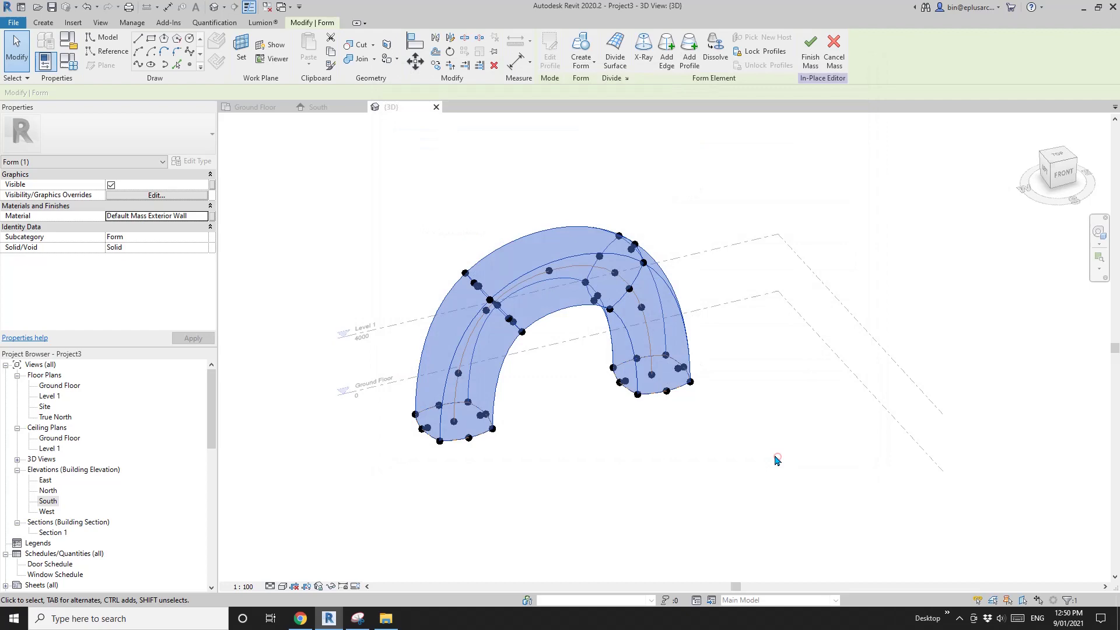
click(734, 463)
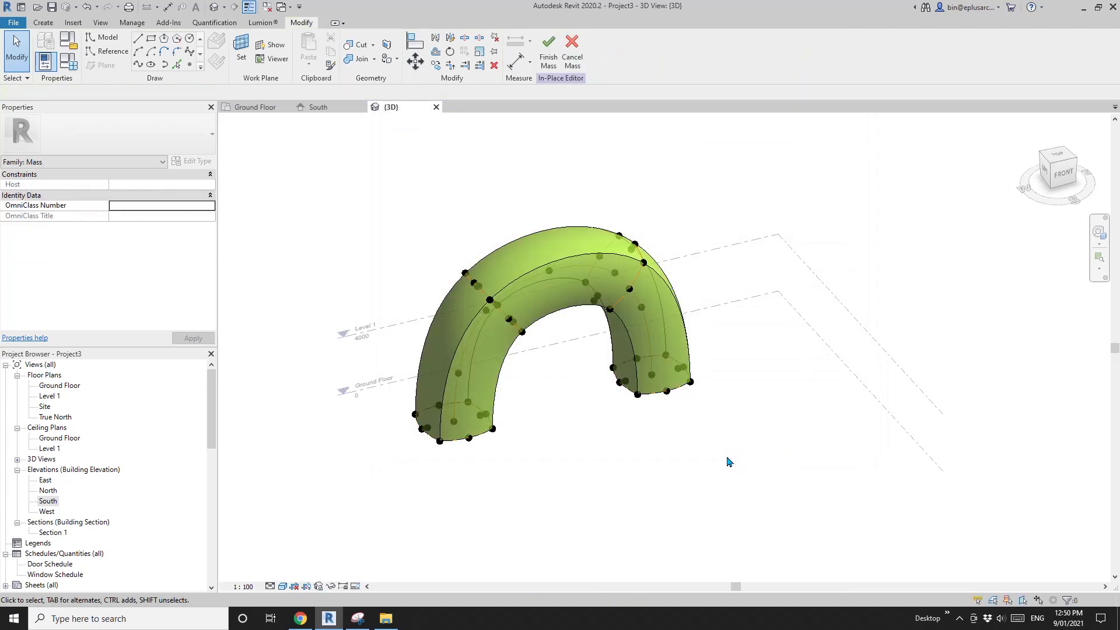
Associate the rotation angle of the path-hosted point at curve parameter 0.333 with a new instance parameter named A1.
mouse_move(607, 435)
shift+middle_down()
mouse_move(637, 333)
mouse_move(655, 327)
mouse_move(532, 425)
mouse_move(499, 426)
mouse_move(643, 425)
mouse_move(620, 477)
mouse_move(583, 431)
shift+middle_up()
scroll(527, 378, up, 3)
shift+middle_drag(528, 378, 500, 357)
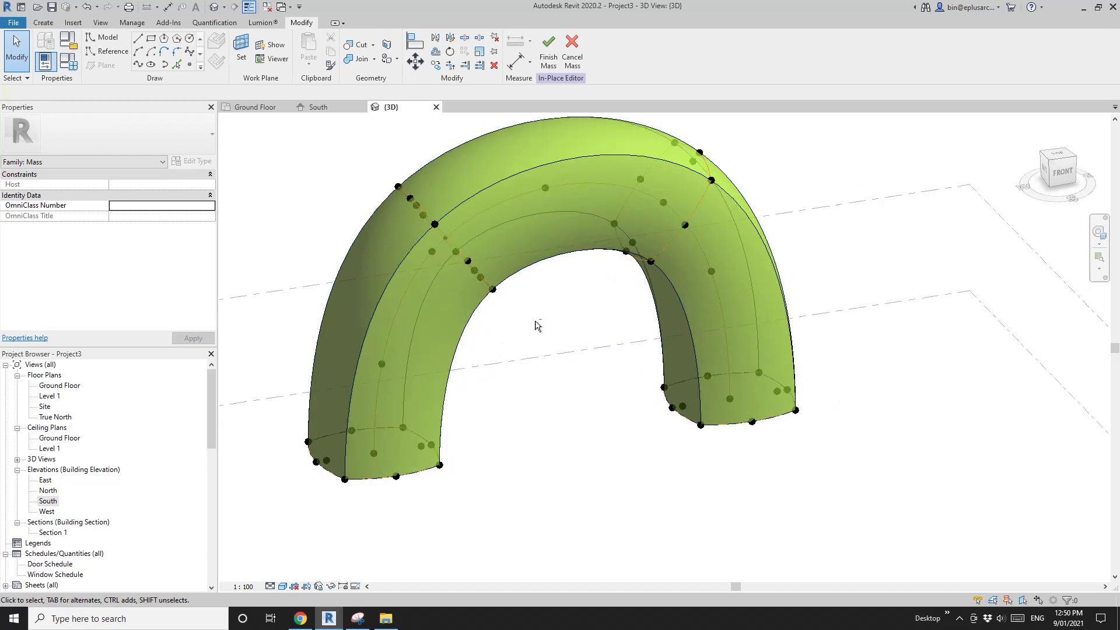
mouse_move(537, 326)
shift+middle_down()
mouse_move(558, 288)
mouse_move(540, 330)
mouse_move(502, 274)
mouse_move(458, 252)
shift+middle_up()
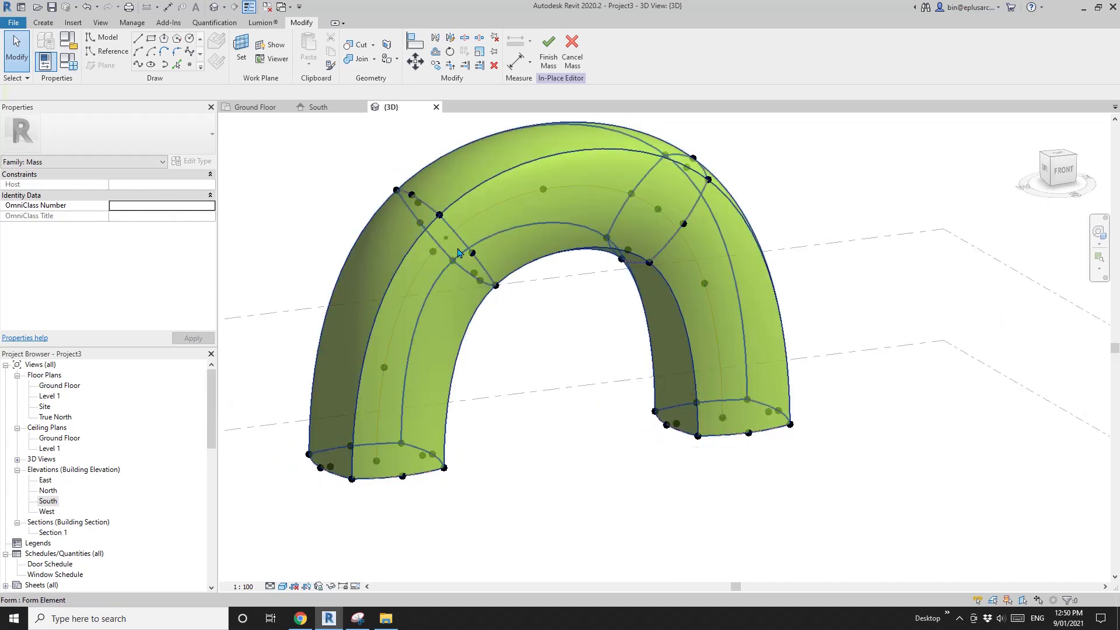
click(447, 239)
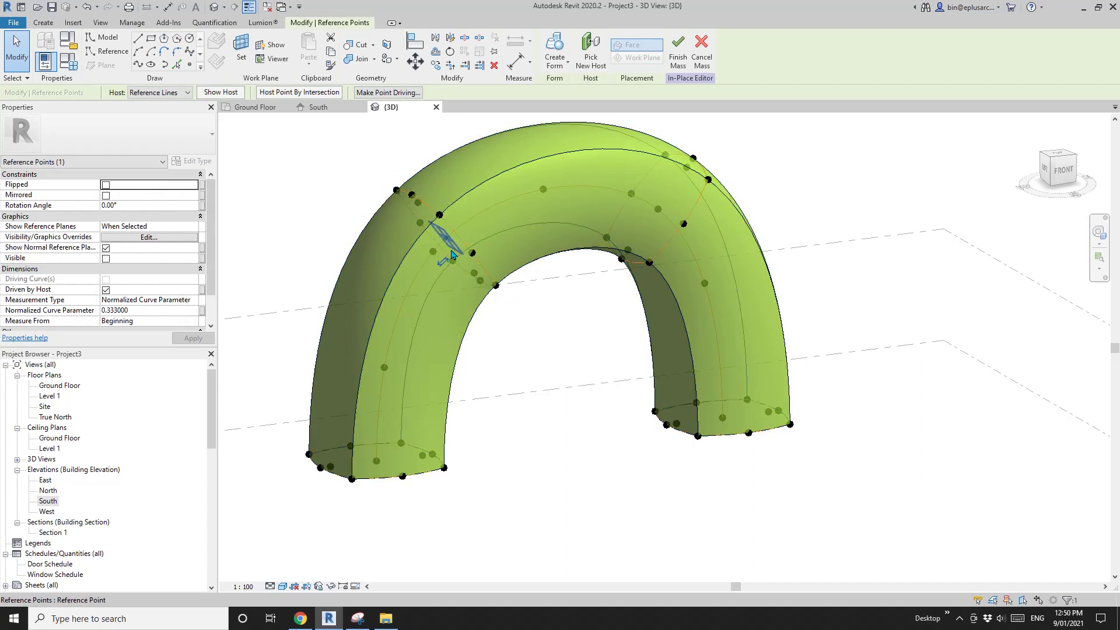
click(202, 206)
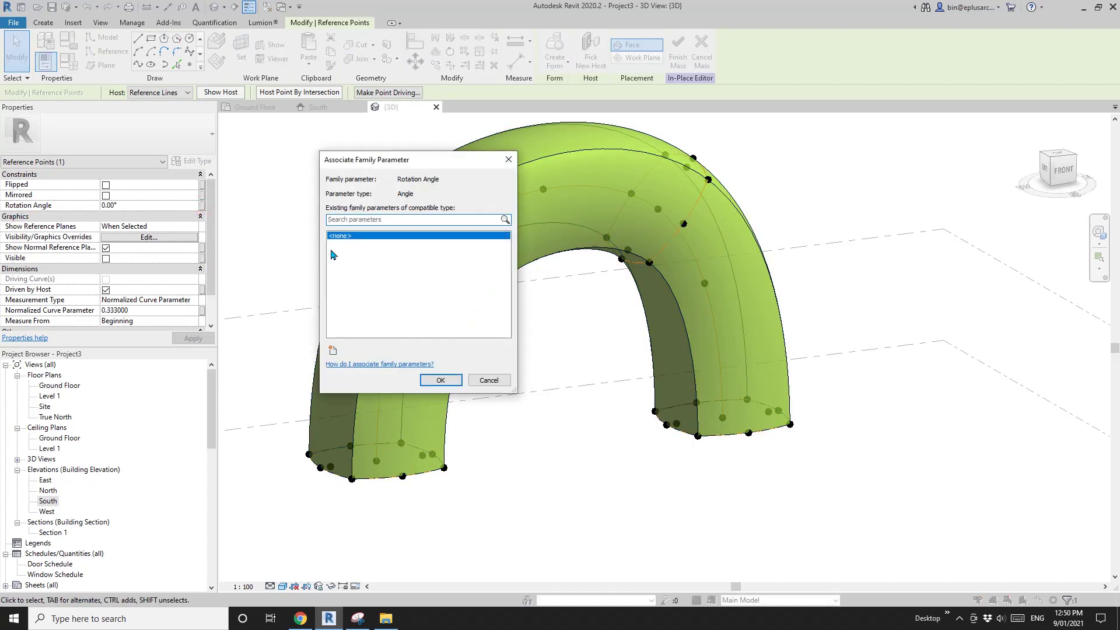
click(335, 349)
text(A1)
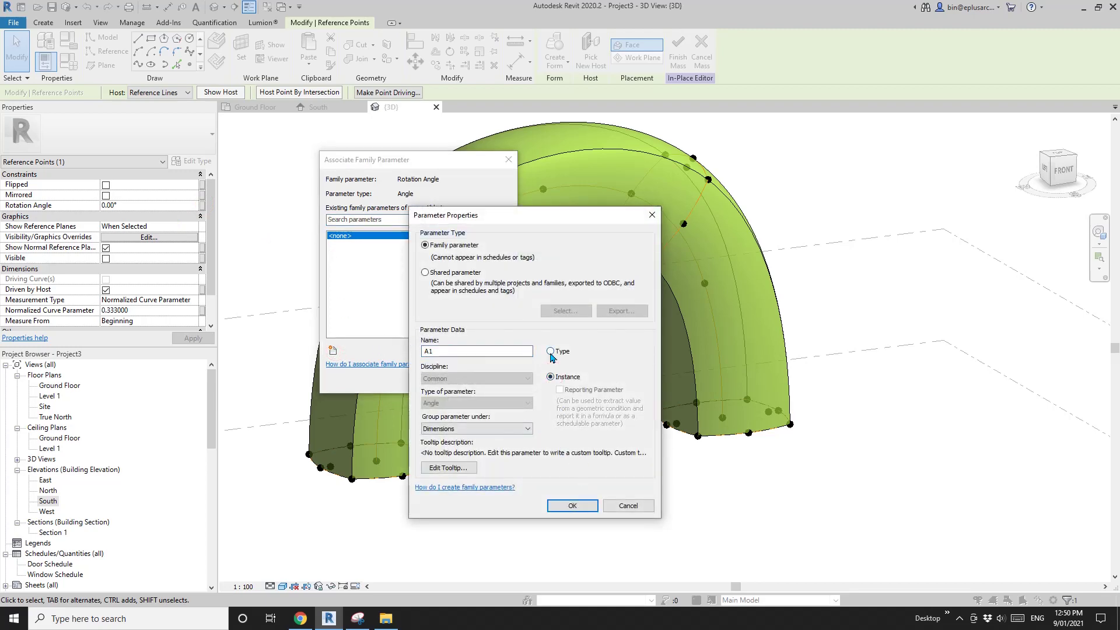
click(572, 505)
click(436, 385)
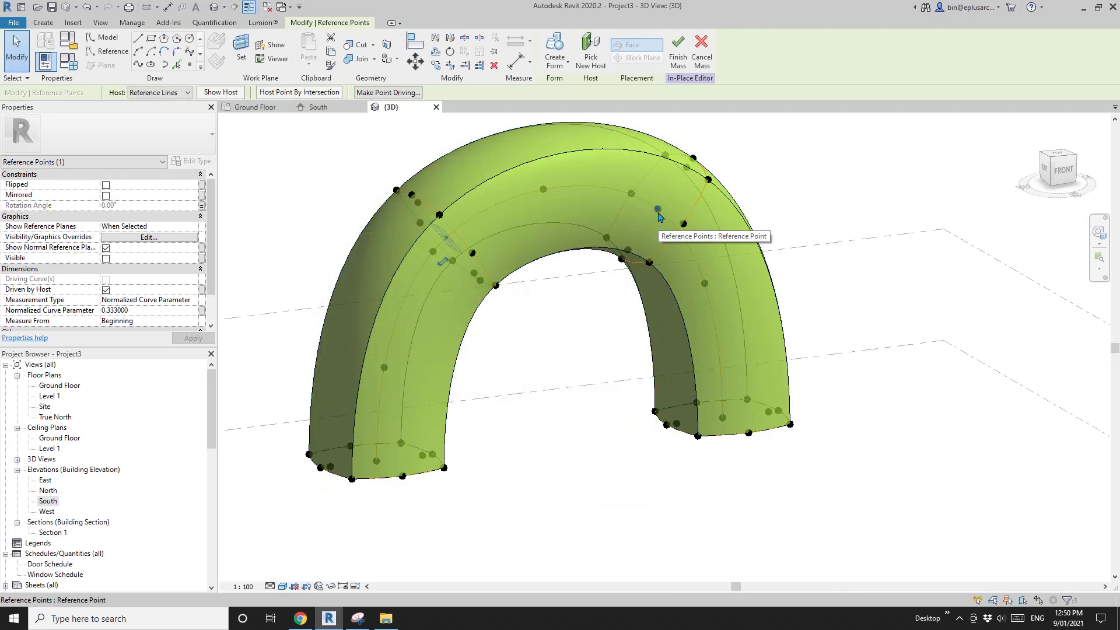
mouse_move(663, 245)
shift+middle_down()
mouse_move(629, 257)
mouse_move(653, 225)
mouse_move(669, 230)
mouse_move(663, 239)
shift+middle_up()
key(Escape)
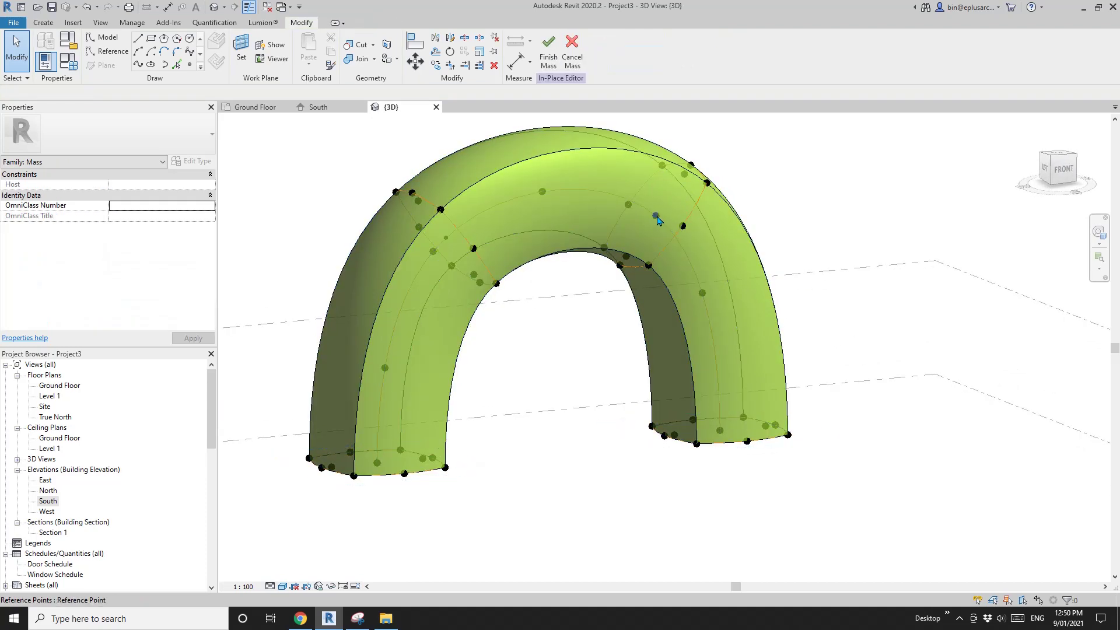
click(657, 217)
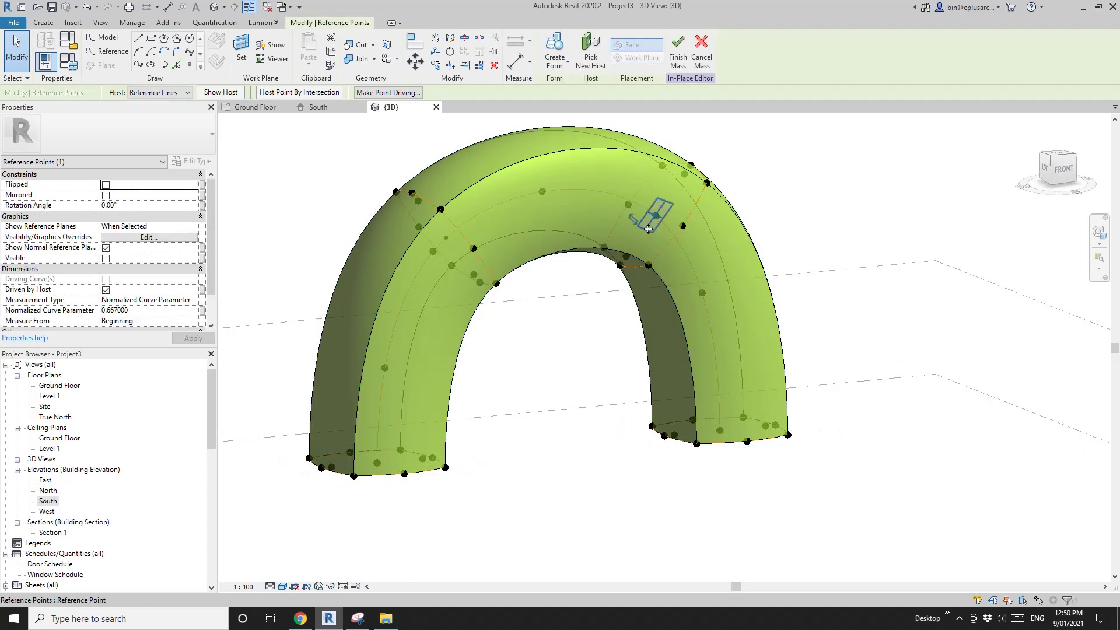
key(Escape)
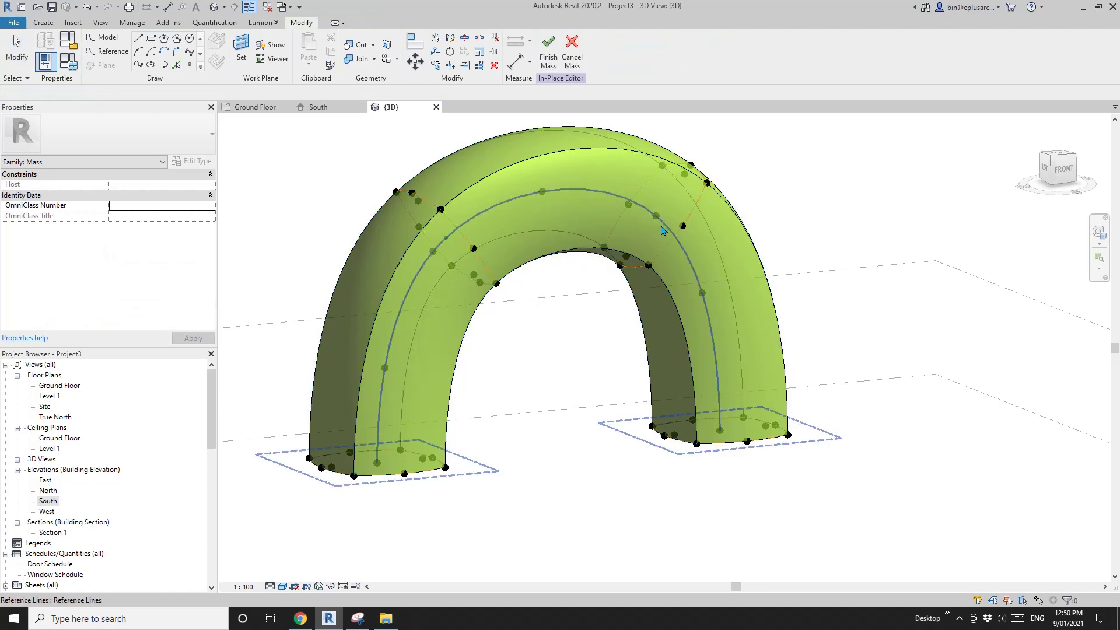
scroll(656, 217, up, 2)
scroll(662, 224, up, 5)
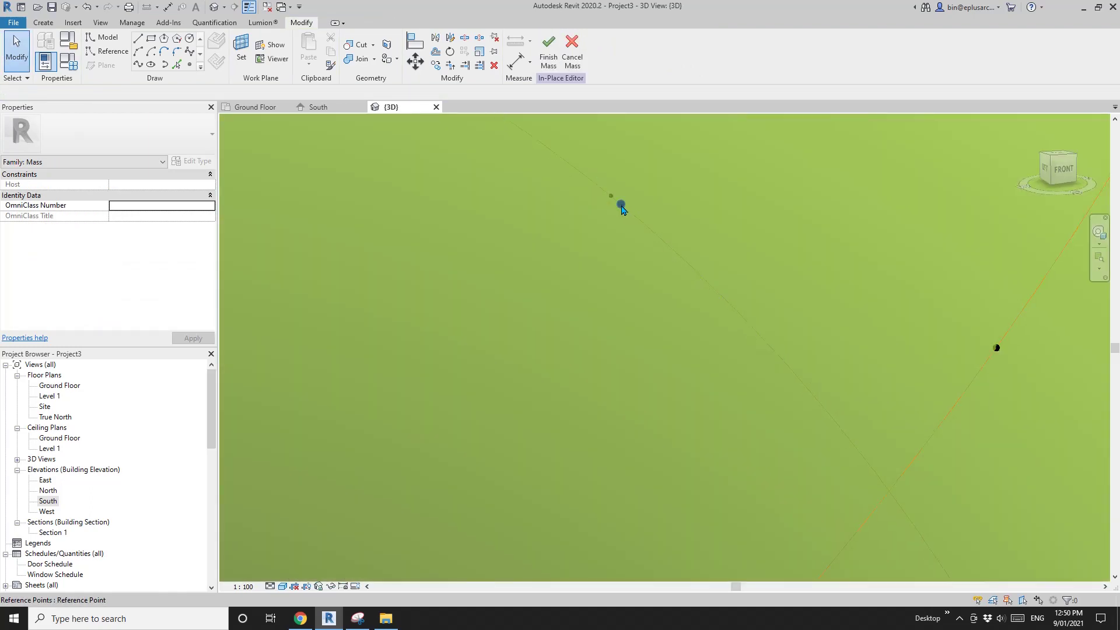
click(621, 206)
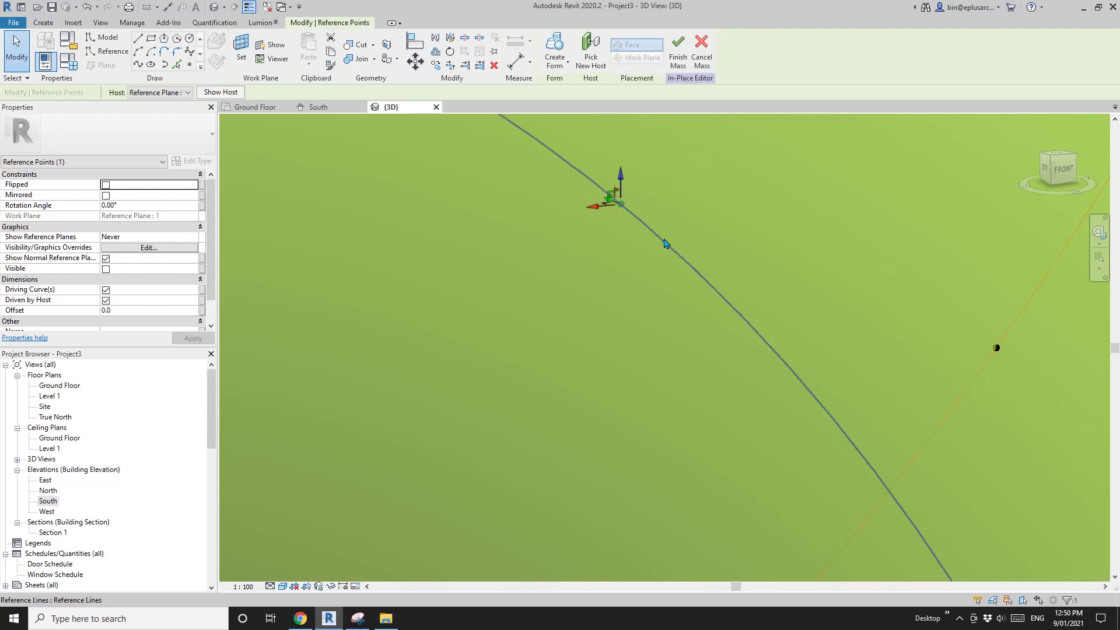
scroll(729, 313, down, 5)
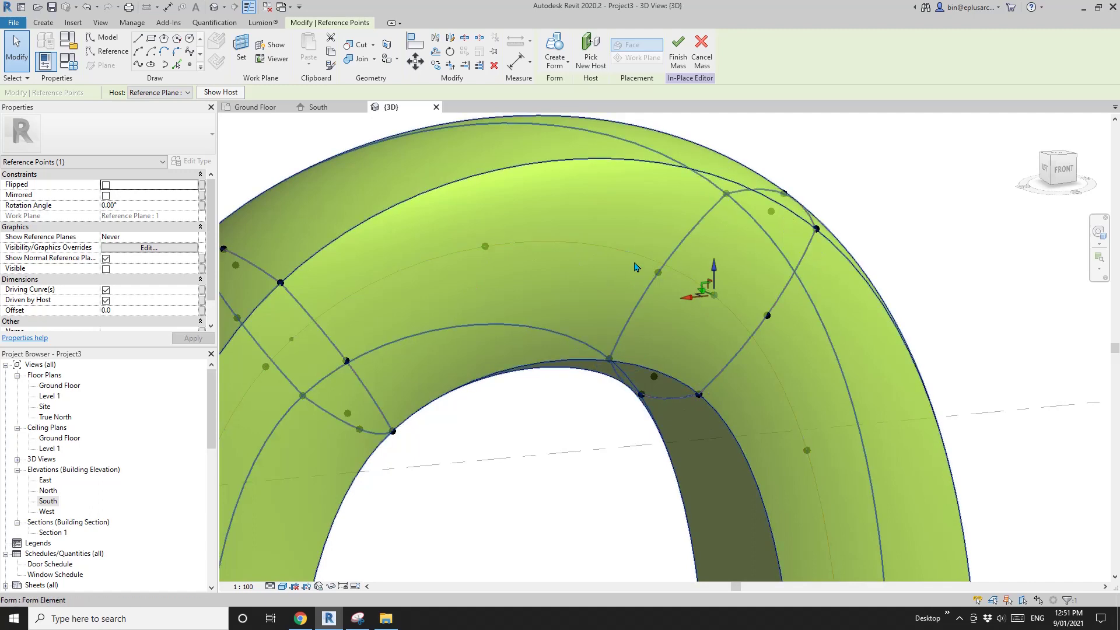
scroll(714, 294, up, 2)
scroll(716, 296, up, 7)
key(Escape)
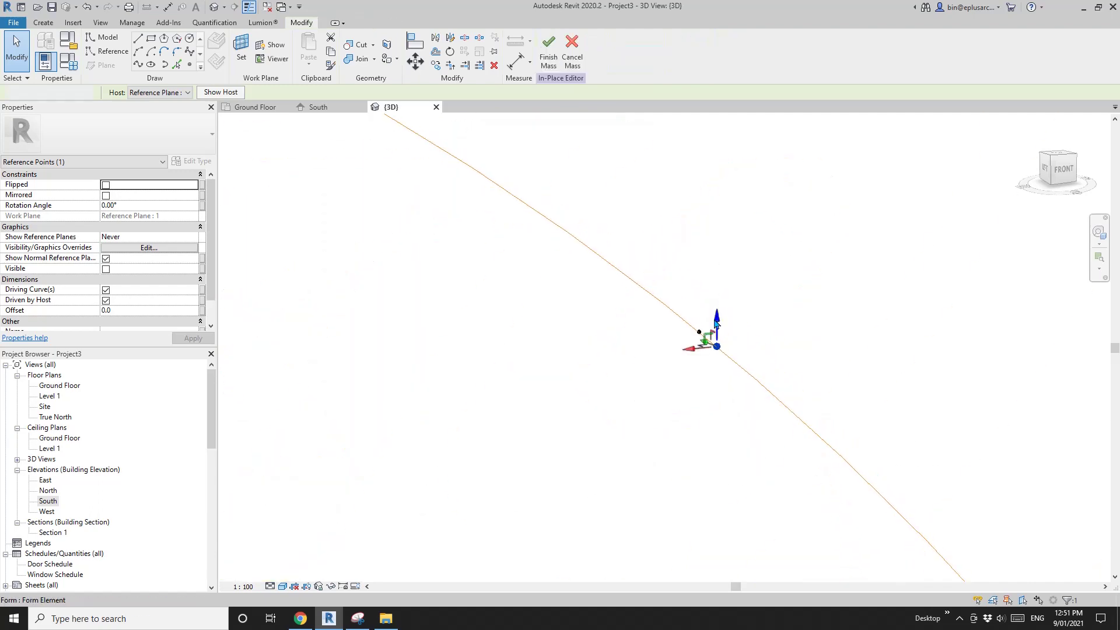
Associate the rotation angle of the path-hosted point at curve parameter 0.667 with a new instance parameter named A2.
click(699, 333)
scroll(700, 337, down, 5)
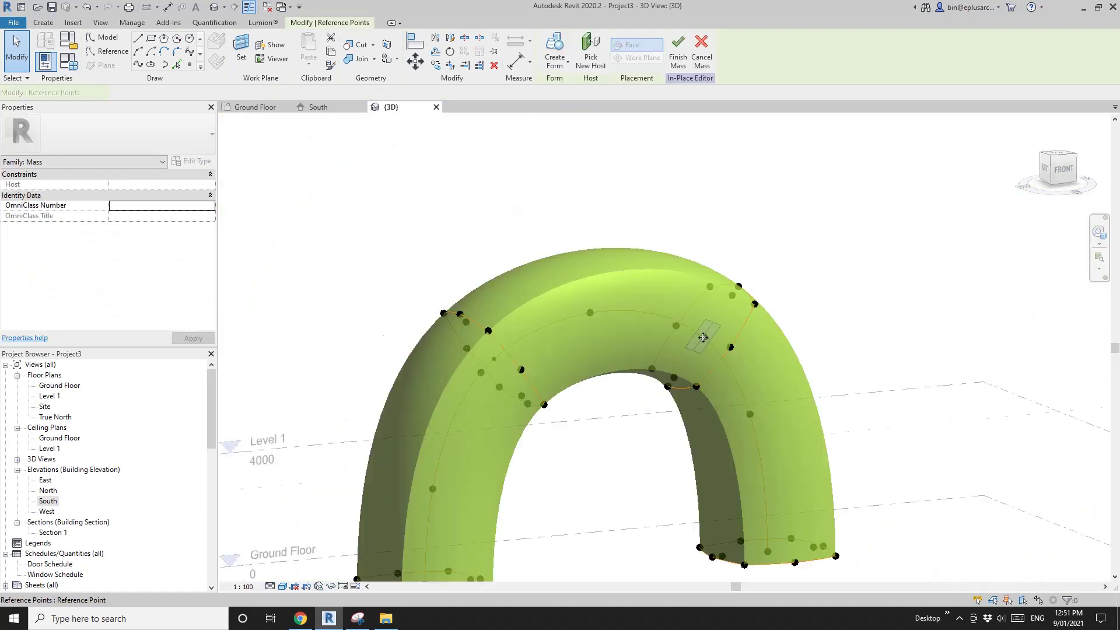
click(700, 333)
scroll(668, 341, up, 2)
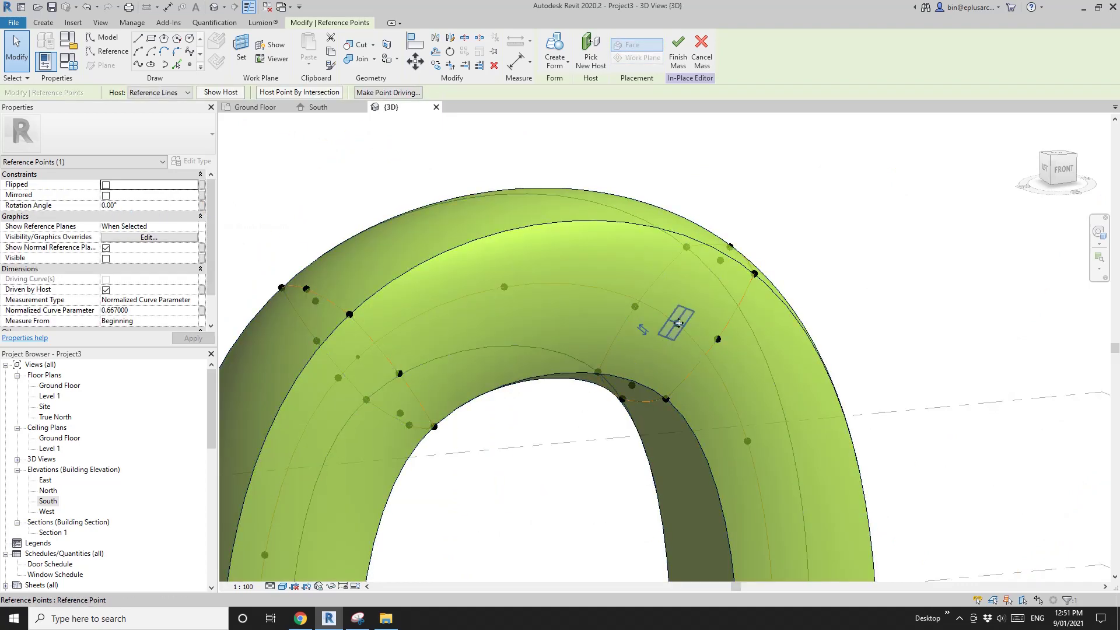
click(202, 207)
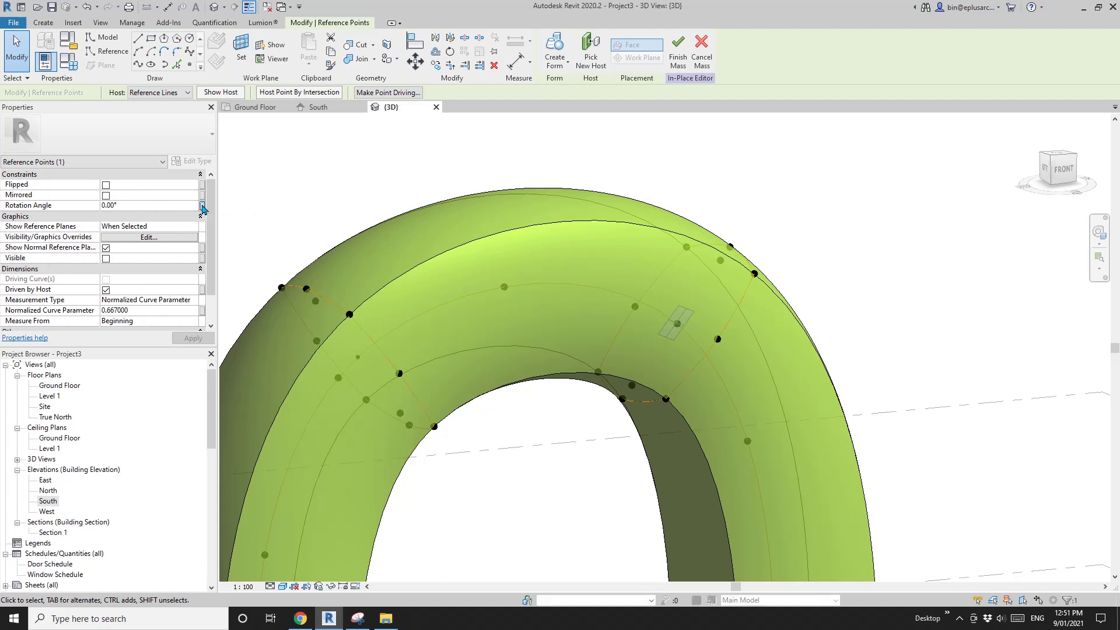
click(334, 350)
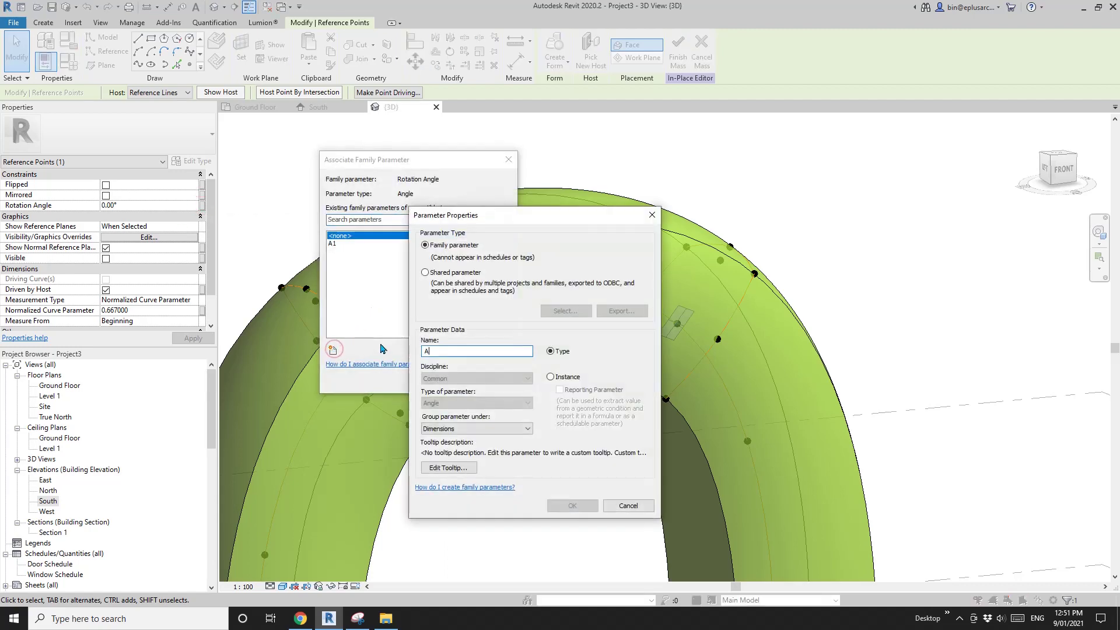
text(A2)
click(572, 505)
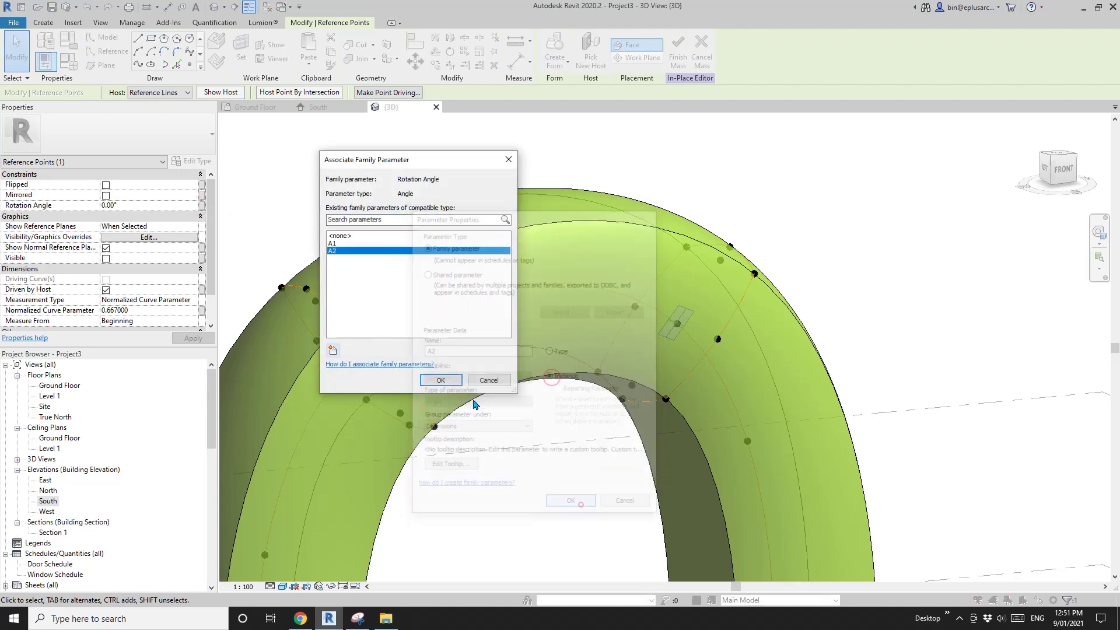
click(439, 380)
Associate the rotation angle of the path's end point at curve parameter 1.0 with a new family parameter named A3.
scroll(592, 372, up, 4)
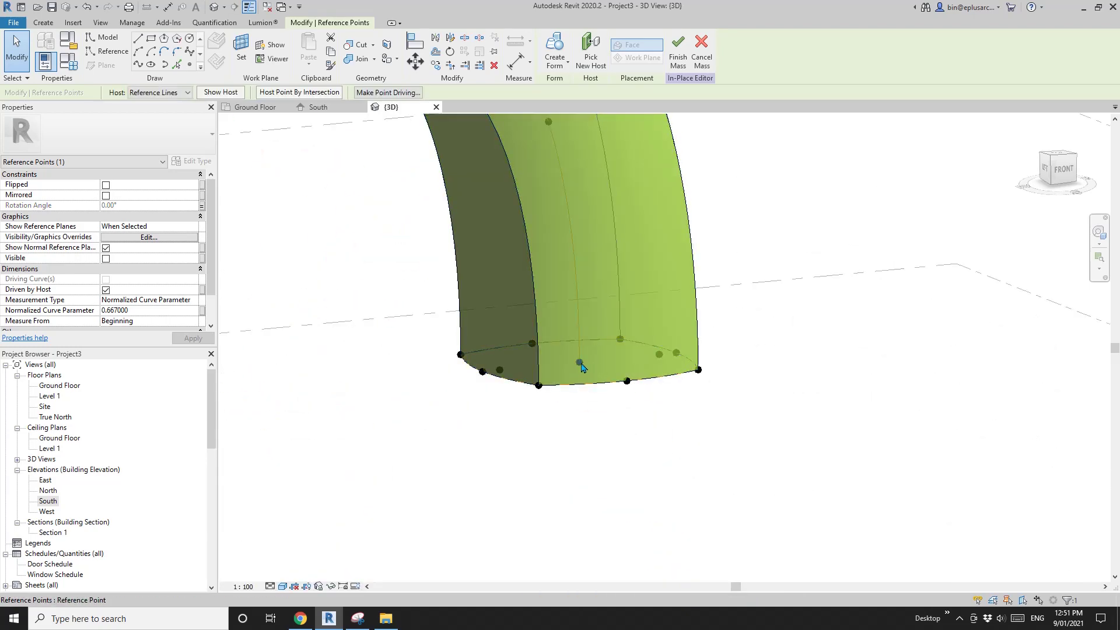
click(581, 364)
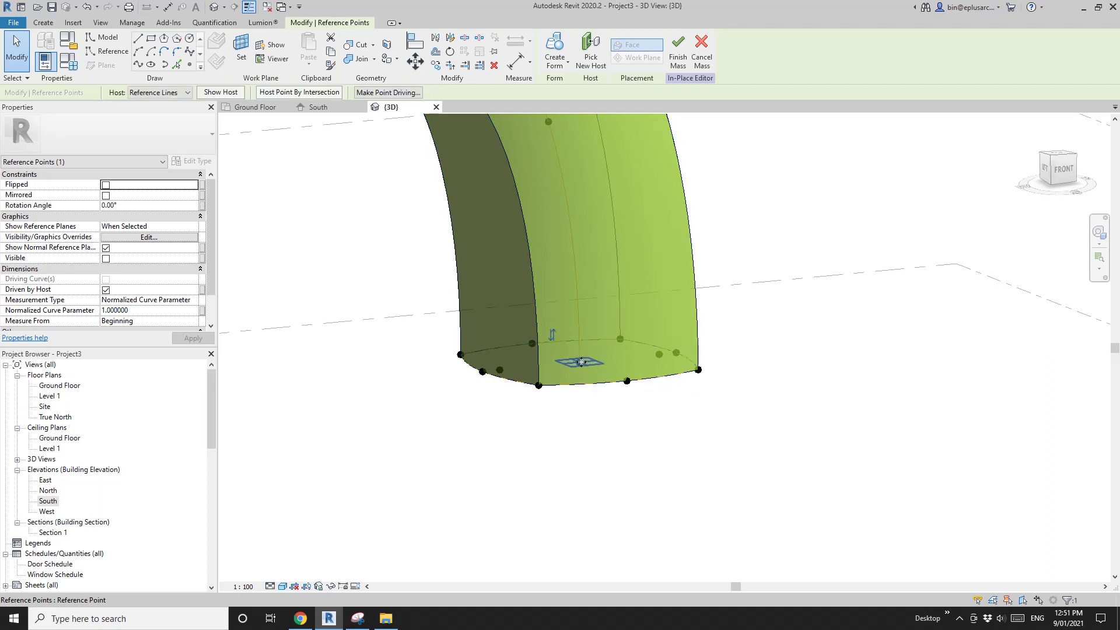
click(553, 336)
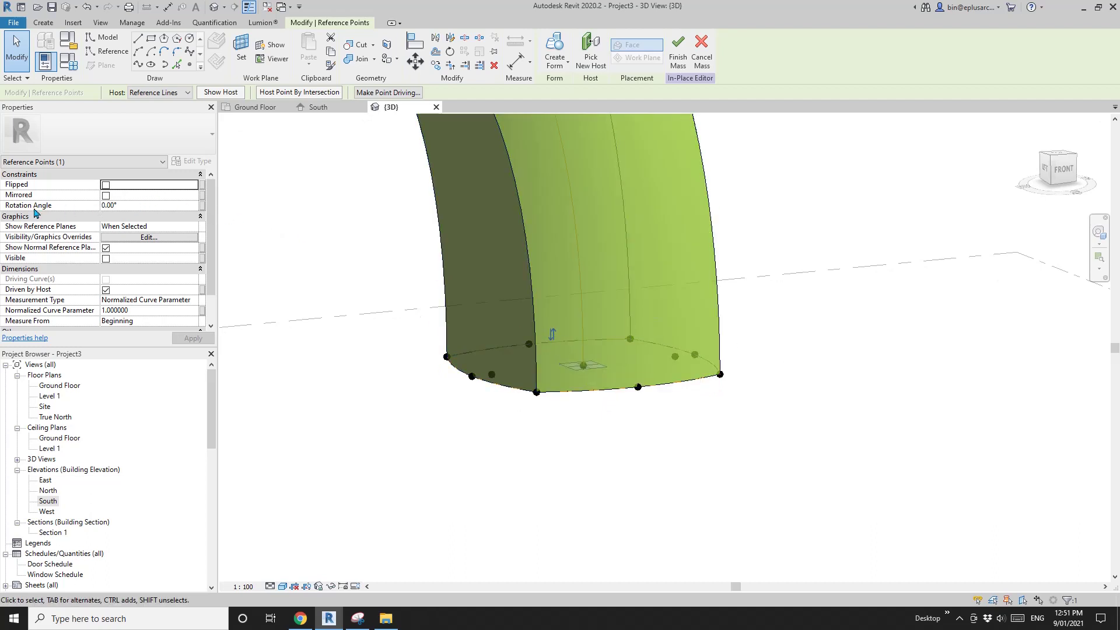
click(202, 205)
click(334, 351)
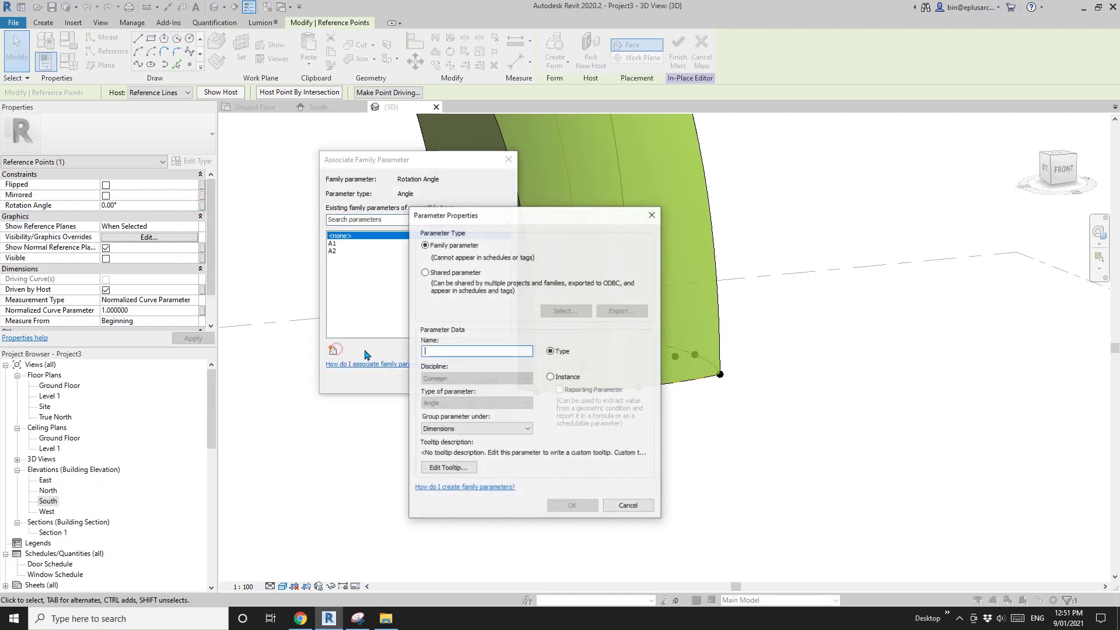
text(A3)
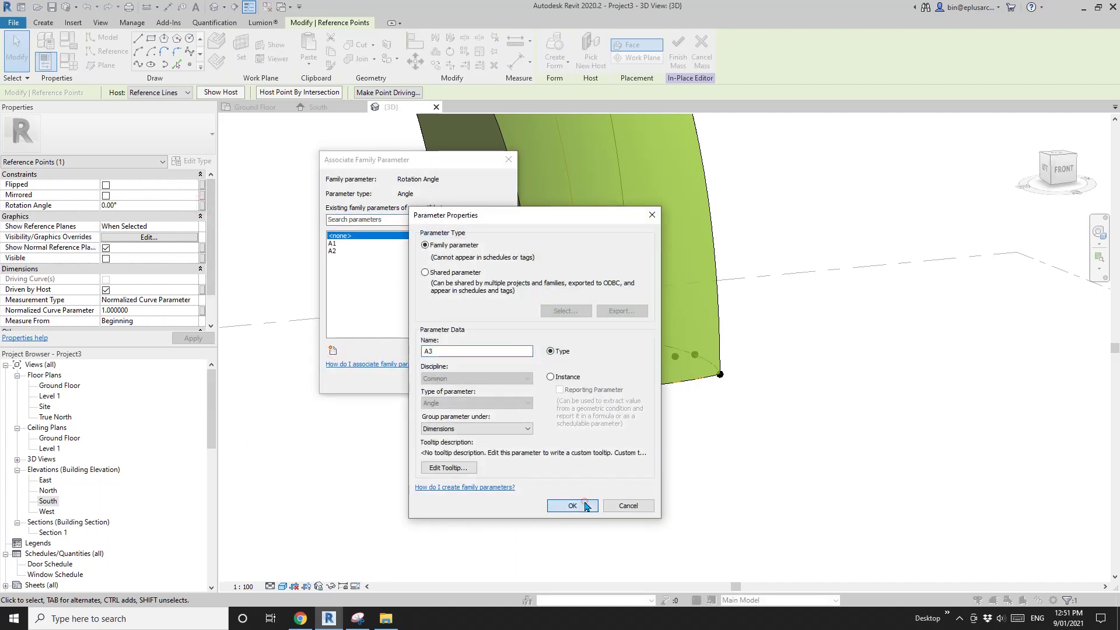
click(572, 505)
click(441, 380)
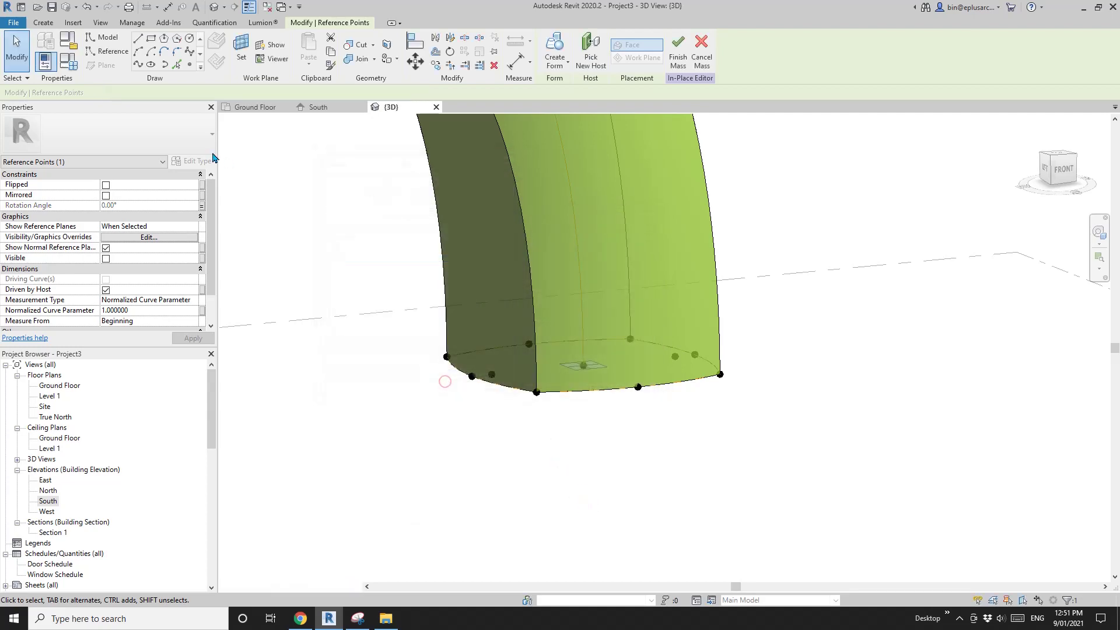
Change the A3 rotation parameter from a type parameter to an instance parameter.
click(69, 62)
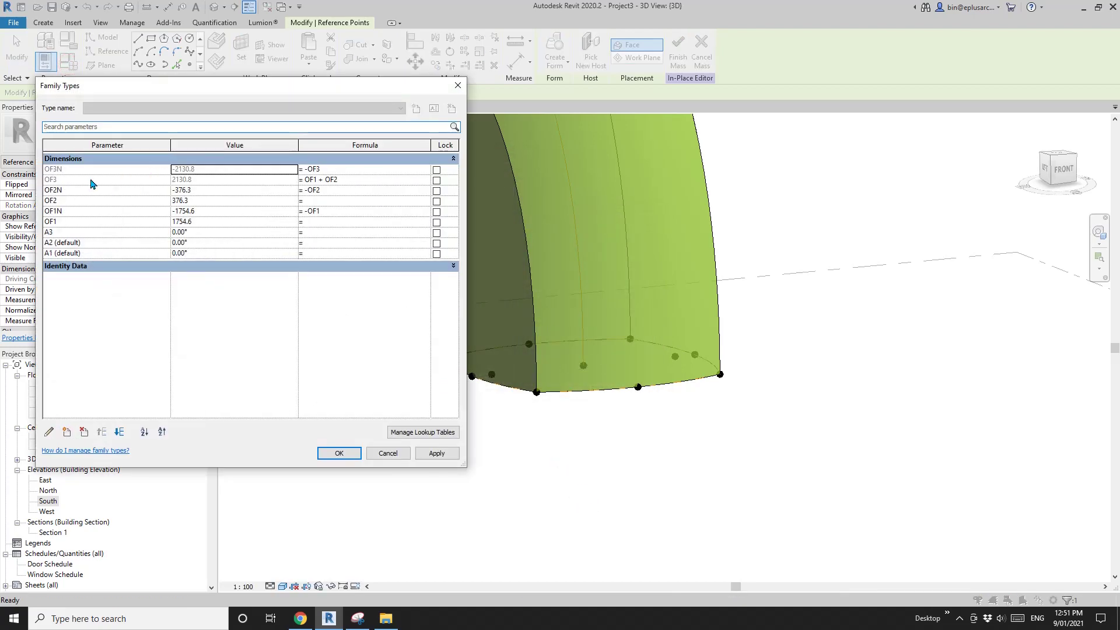
click(66, 231)
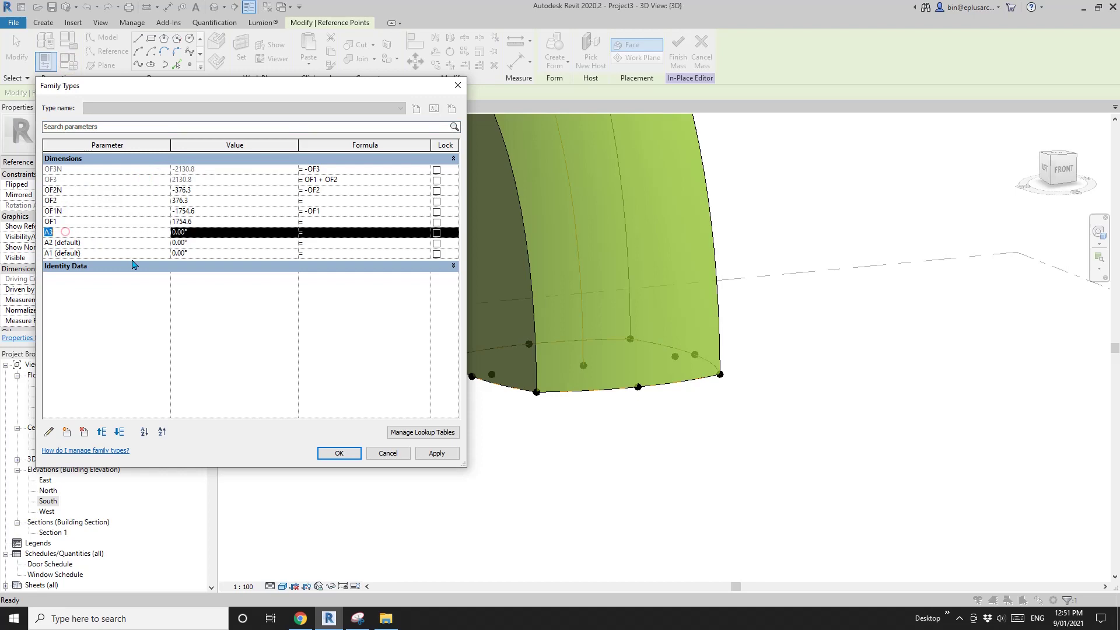
click(51, 432)
click(562, 378)
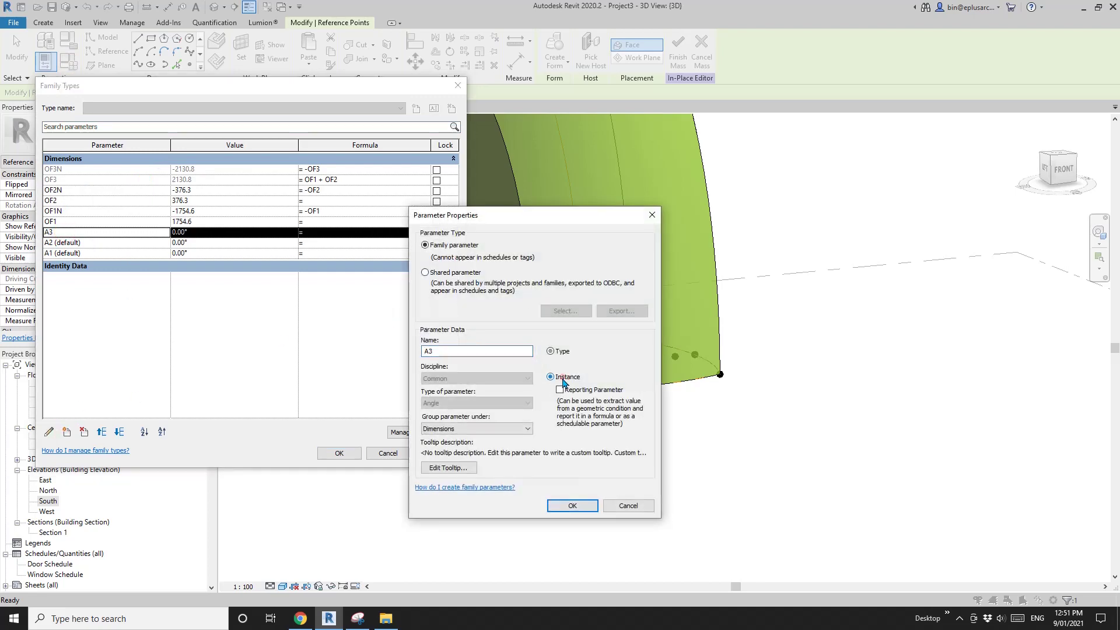
click(572, 502)
click(339, 453)
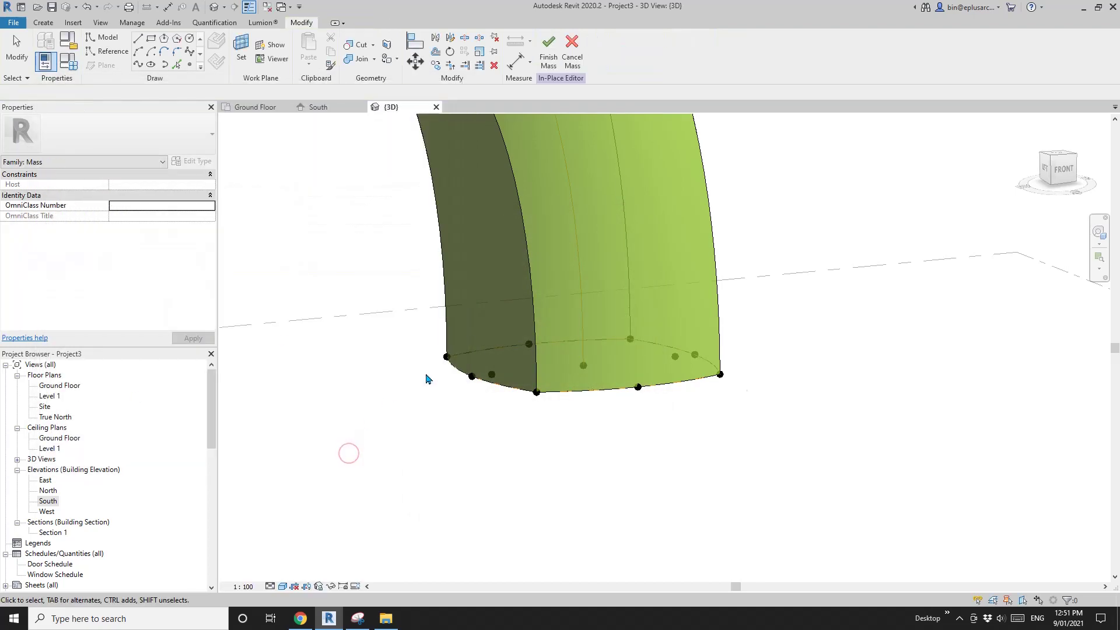
Twist the arch by setting the family parameters A1 to 90°, A2 to 180° and A3 to 270°.
mouse_move(430, 308)
middle_down()
mouse_move(570, 338)
mouse_move(552, 325)
mouse_move(663, 431)
middle_up()
shift+middle_drag(567, 360, 712, 362)
click(69, 61)
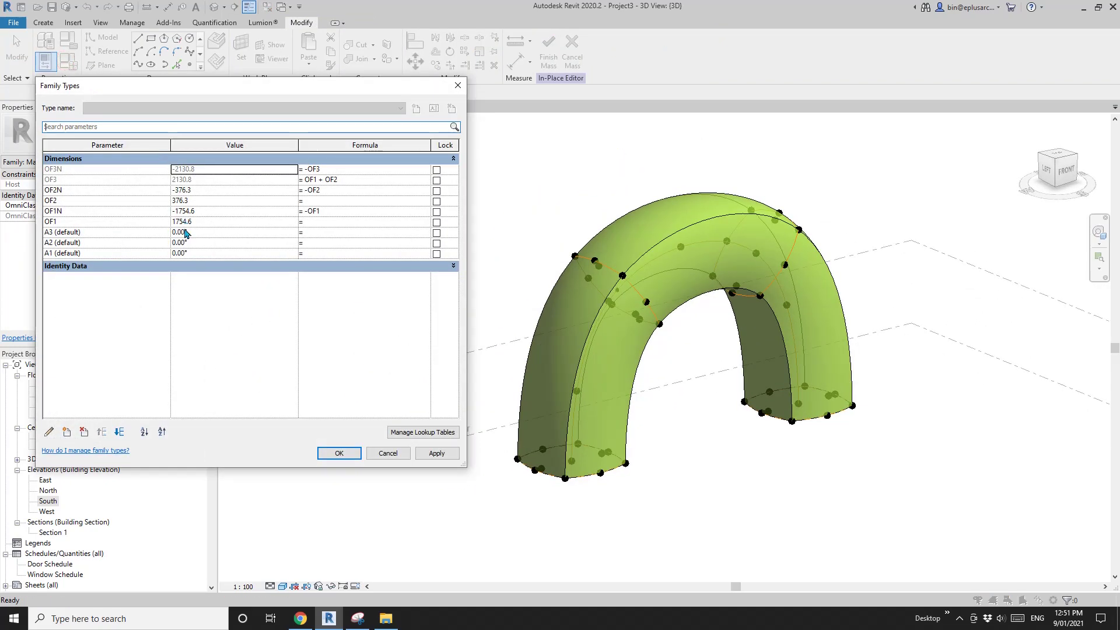
click(216, 254)
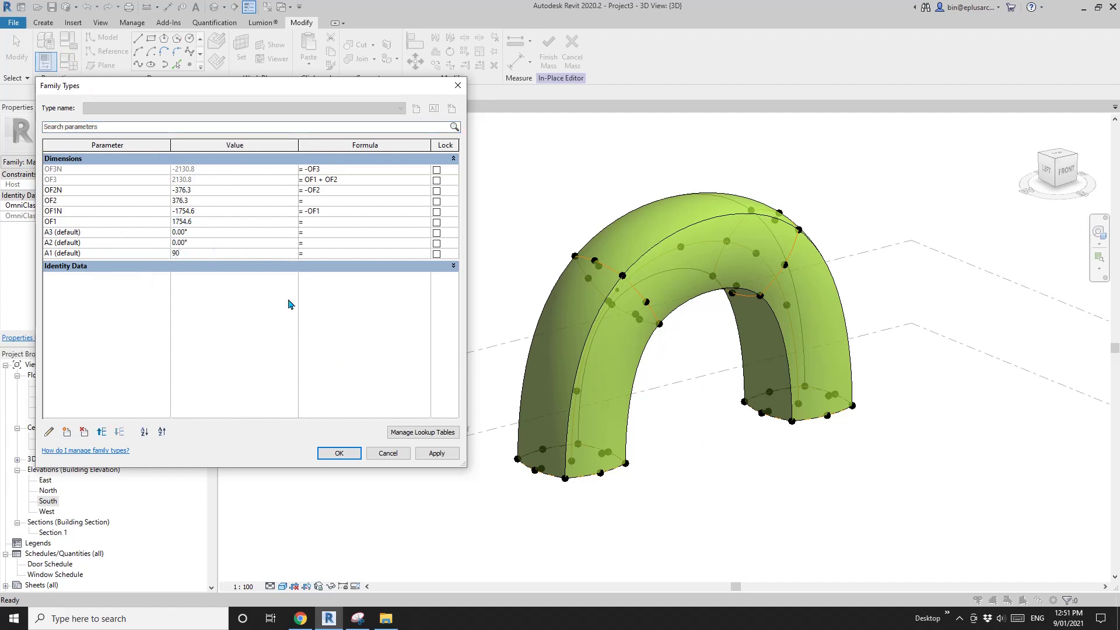
text(18)
click(209, 234)
text(270)
click(437, 454)
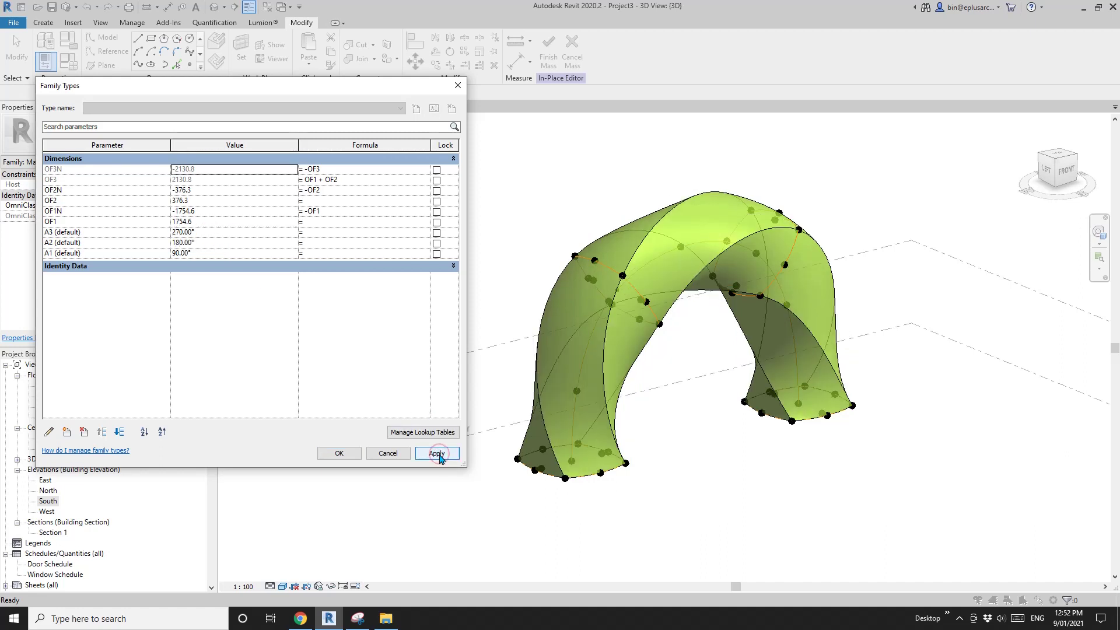
click(338, 453)
Set the profile offset parameter OF2 to 1 and apply it to the twisted arch.
shift+middle_drag(457, 408, 569, 340)
scroll(547, 329, up, 2)
key(Tab)
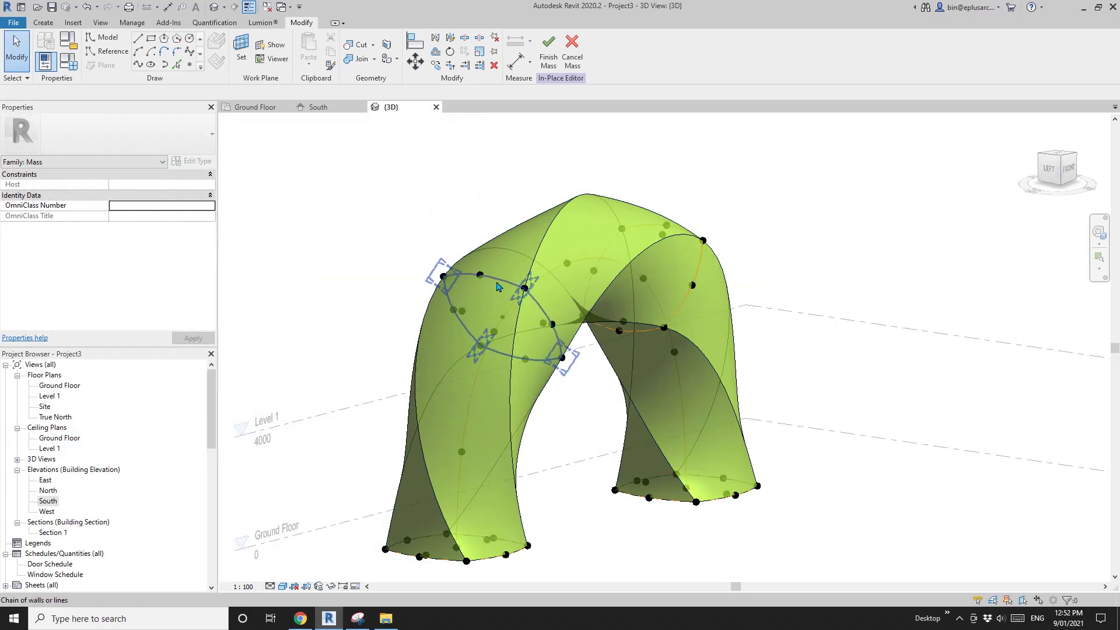
shift+middle_drag(494, 303, 507, 276)
key(Tab)
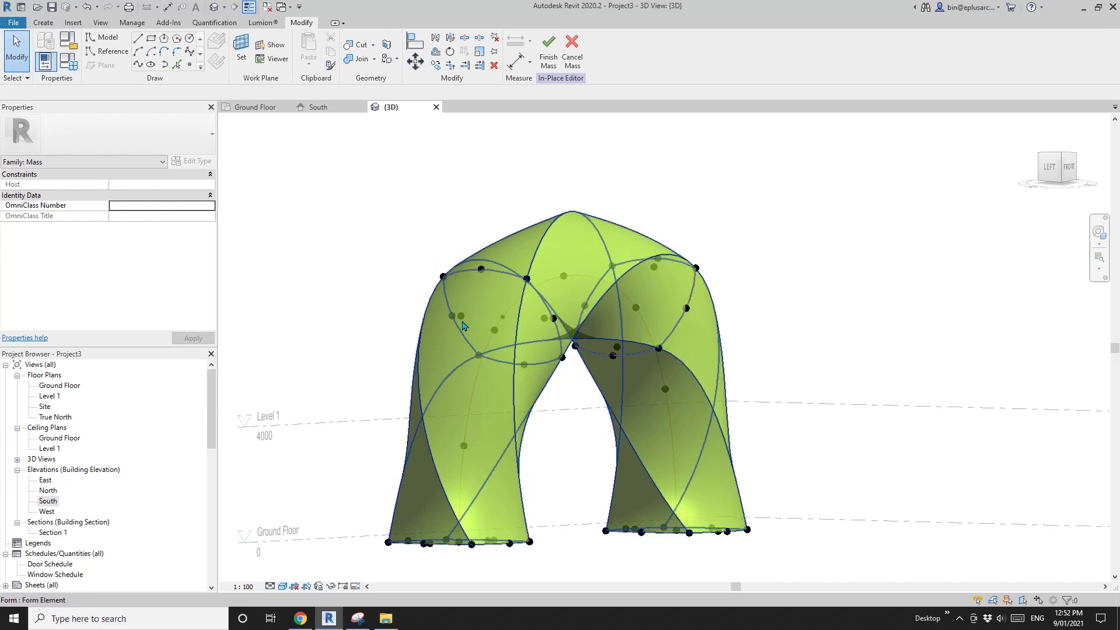
scroll(467, 315, up, 1)
shift+middle_drag(476, 311, 478, 301)
click(68, 61)
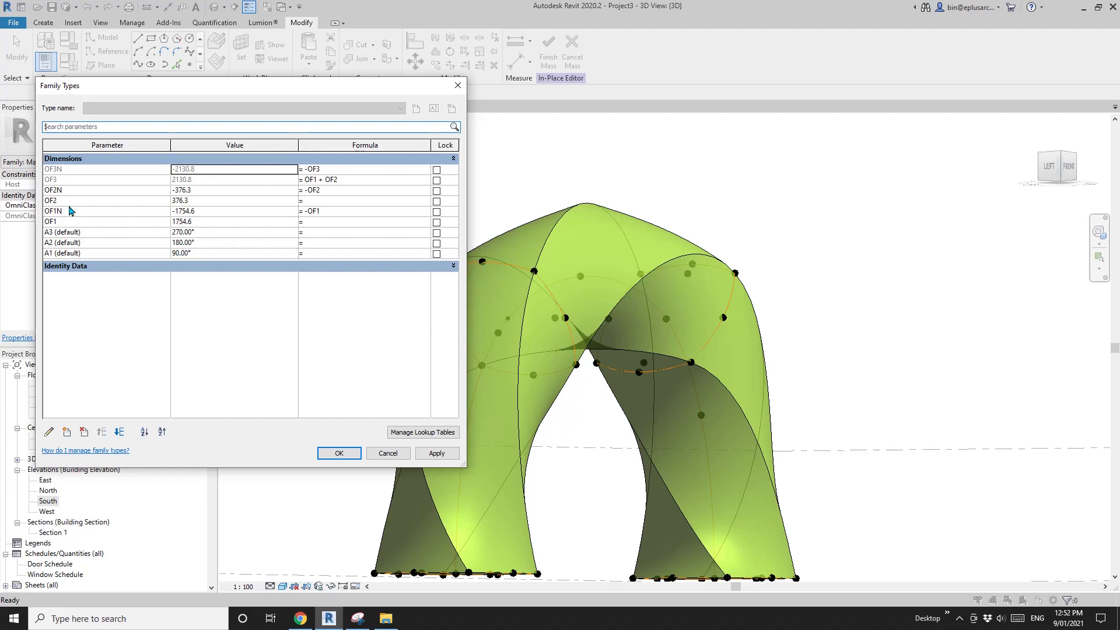
click(184, 201)
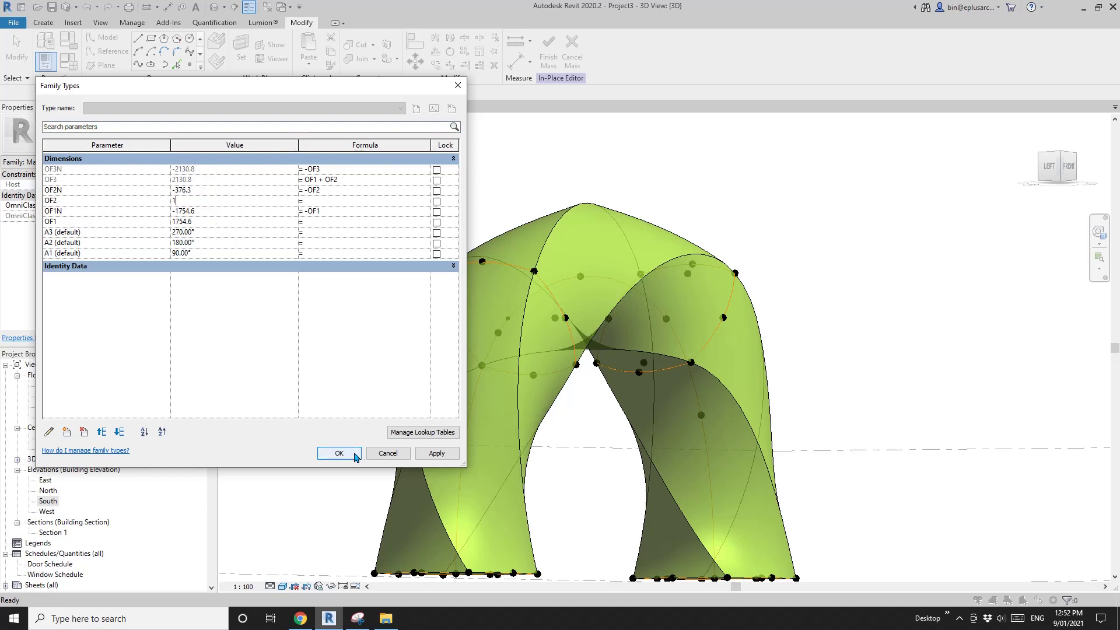
click(437, 453)
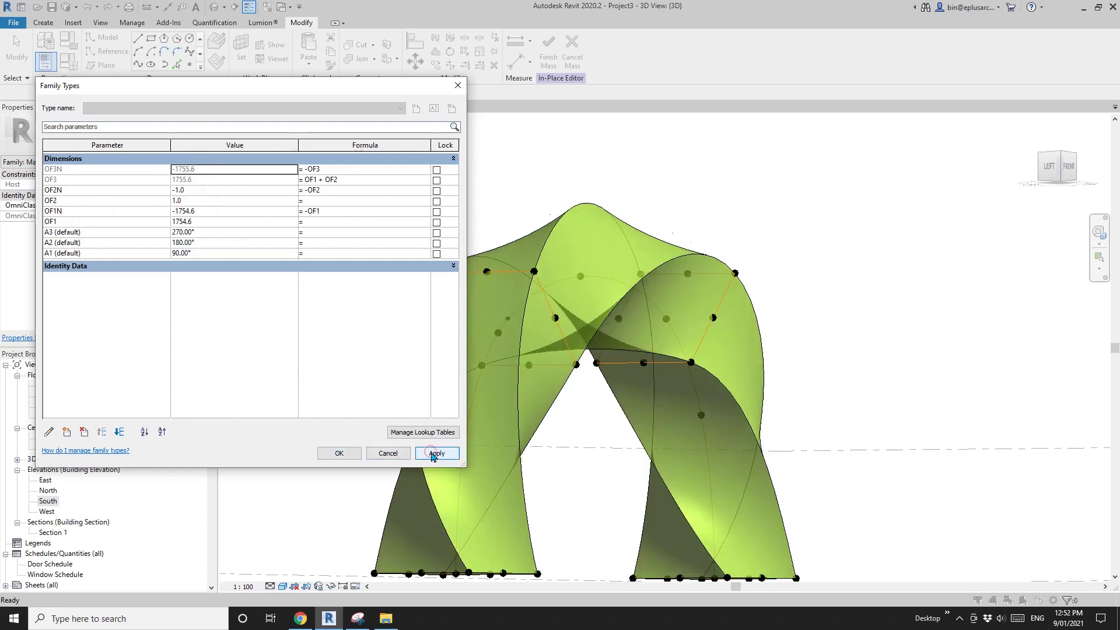
click(376, 454)
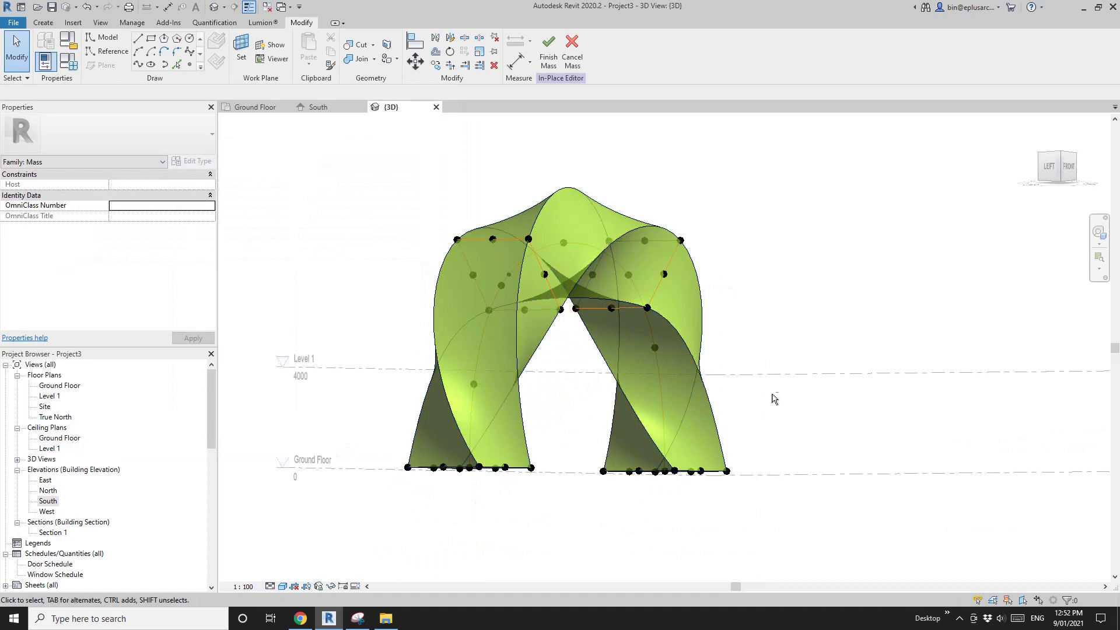
Examine the twisted arch from several angles and compare it with the twisted brick arch images in Chrome.
shift+middle_drag(772, 394, 703, 408)
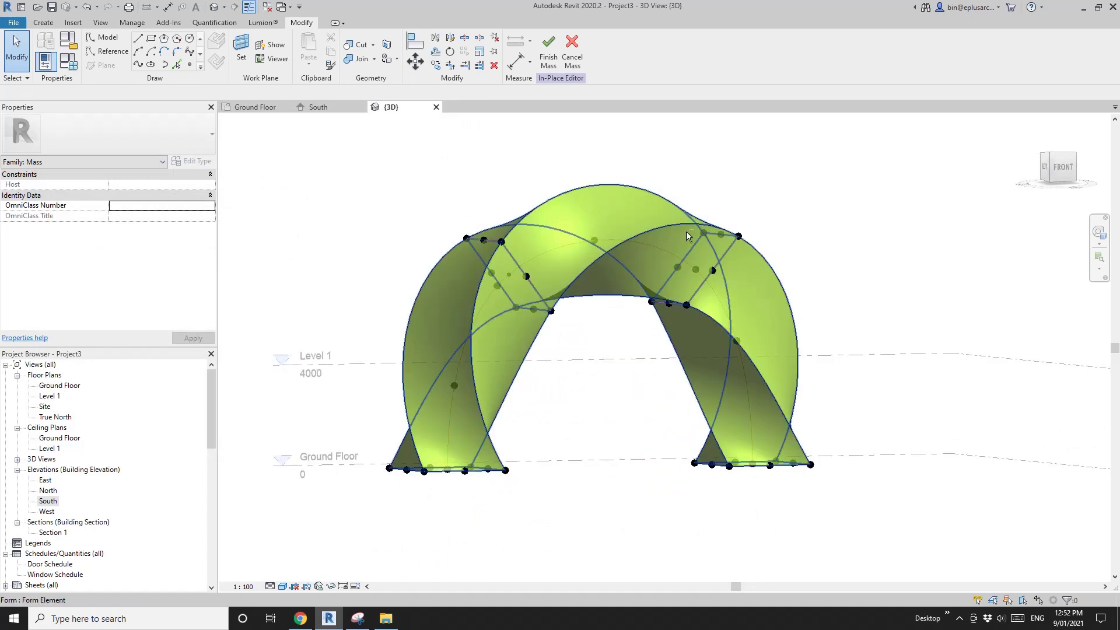
shift+middle_drag(687, 236, 540, 197)
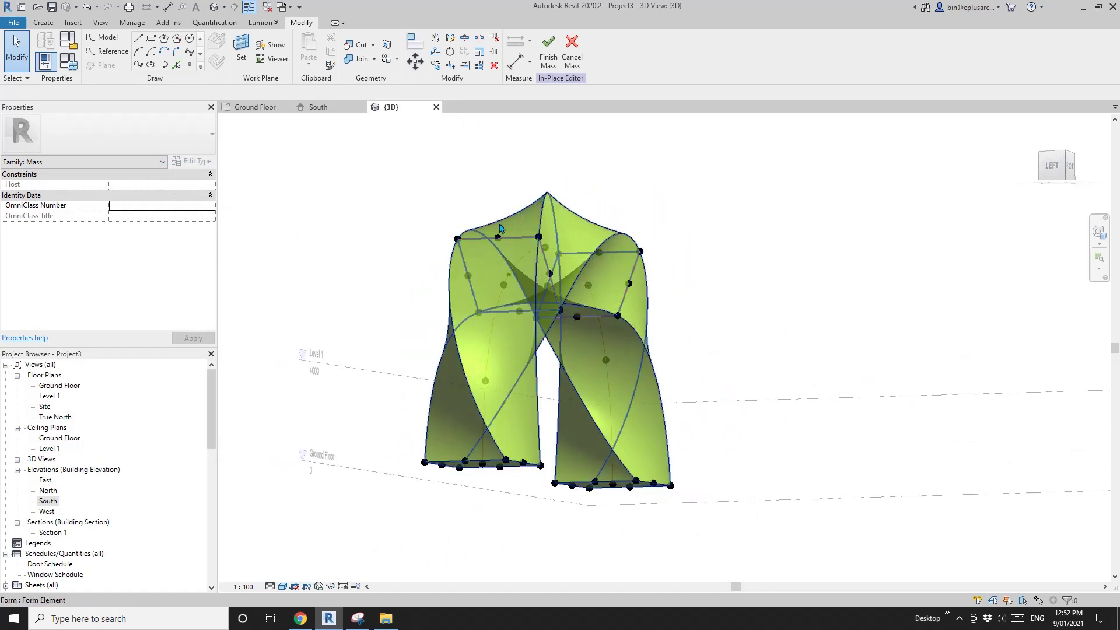
shift+middle_drag(709, 340, 613, 372)
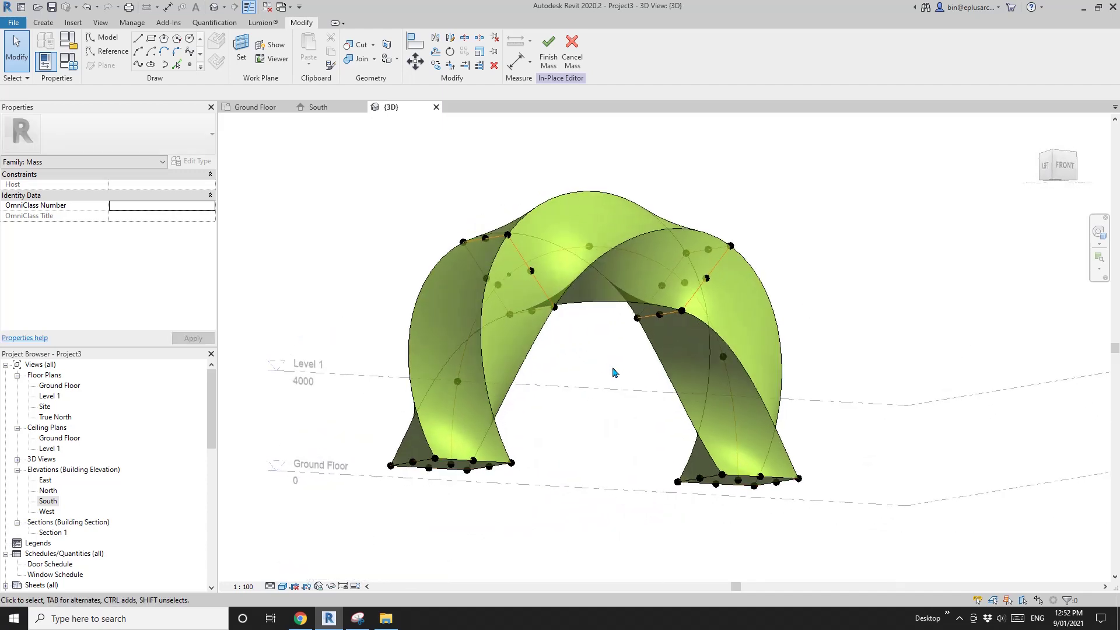
click(300, 618)
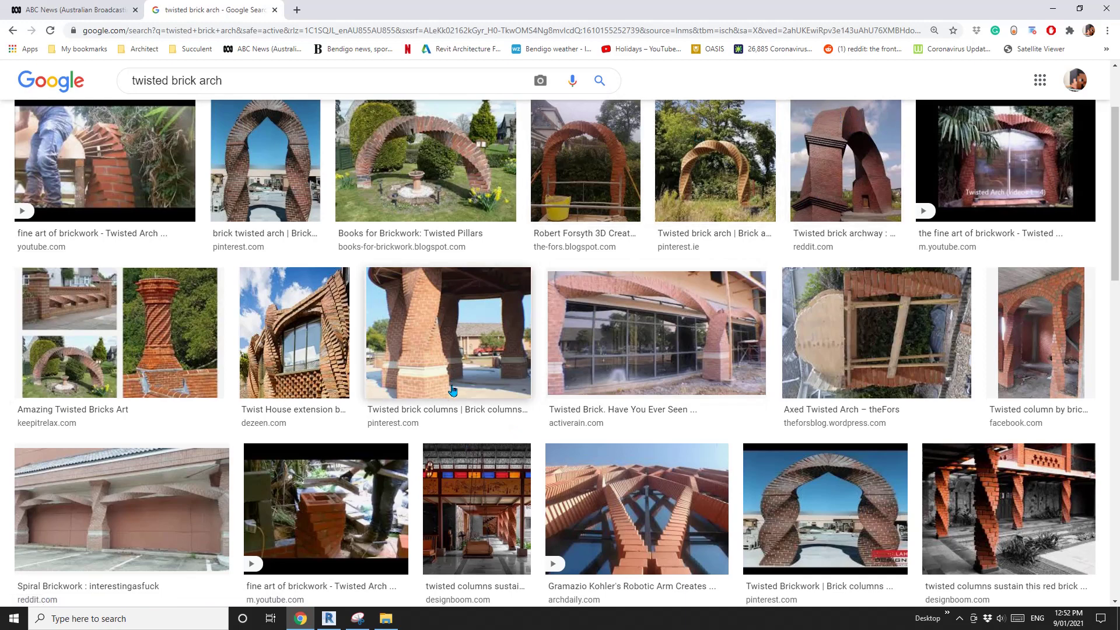
click(338, 619)
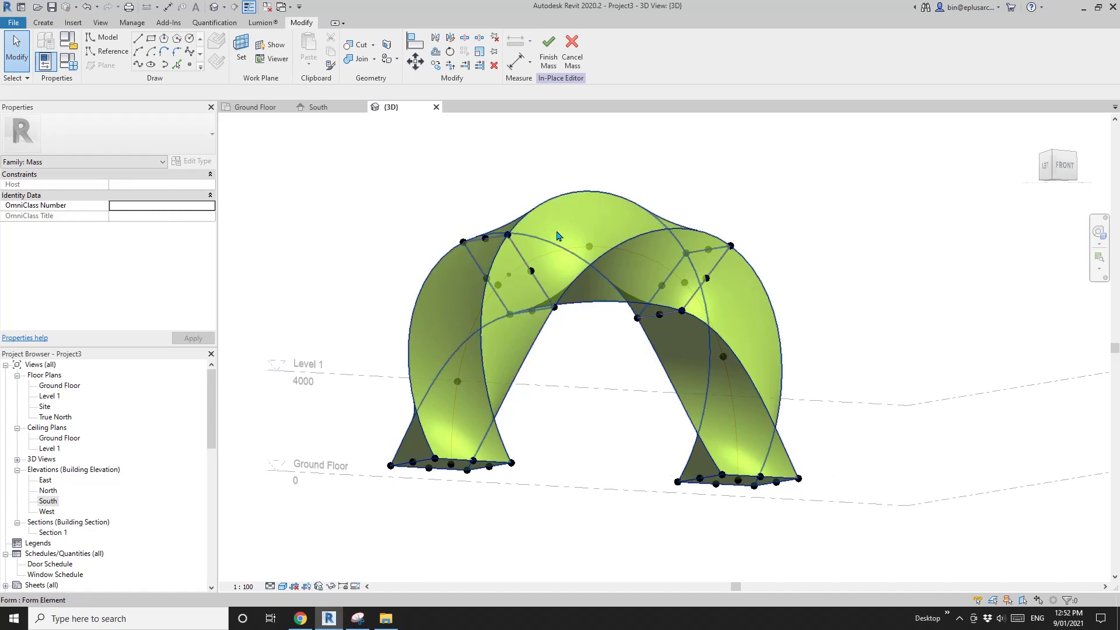
mouse_move(636, 275)
shift+middle_down()
mouse_move(645, 239)
mouse_move(670, 292)
shift+middle_up()
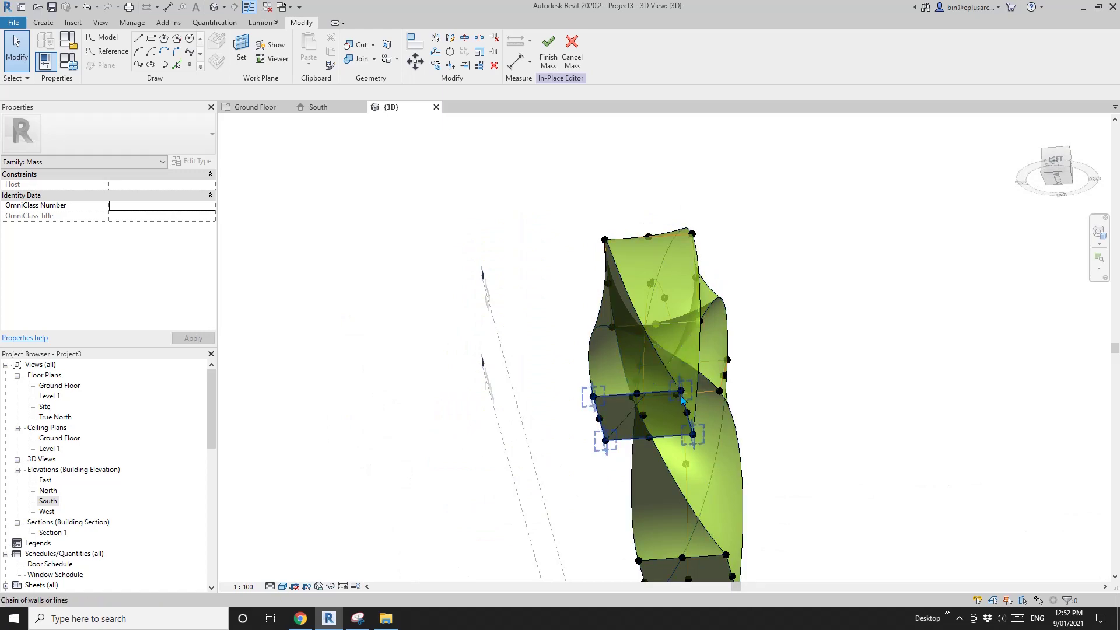
shift+middle_drag(688, 262, 644, 464)
Set the profile offset parameter OF2 to 200 and check the resulting arch profiles.
click(68, 61)
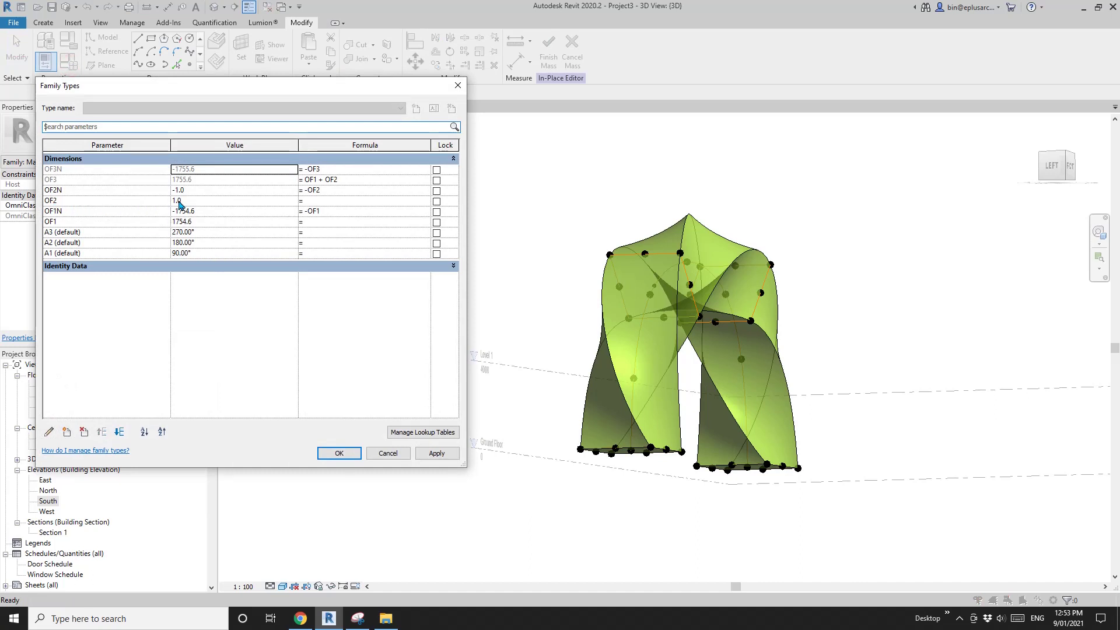
click(193, 202)
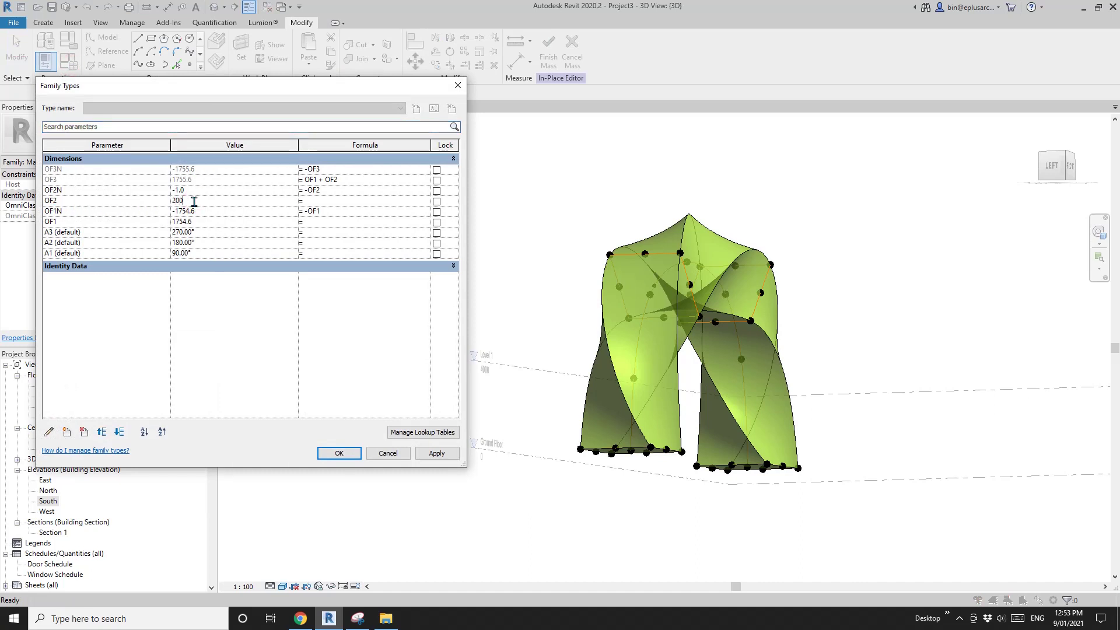
text(200)
click(437, 453)
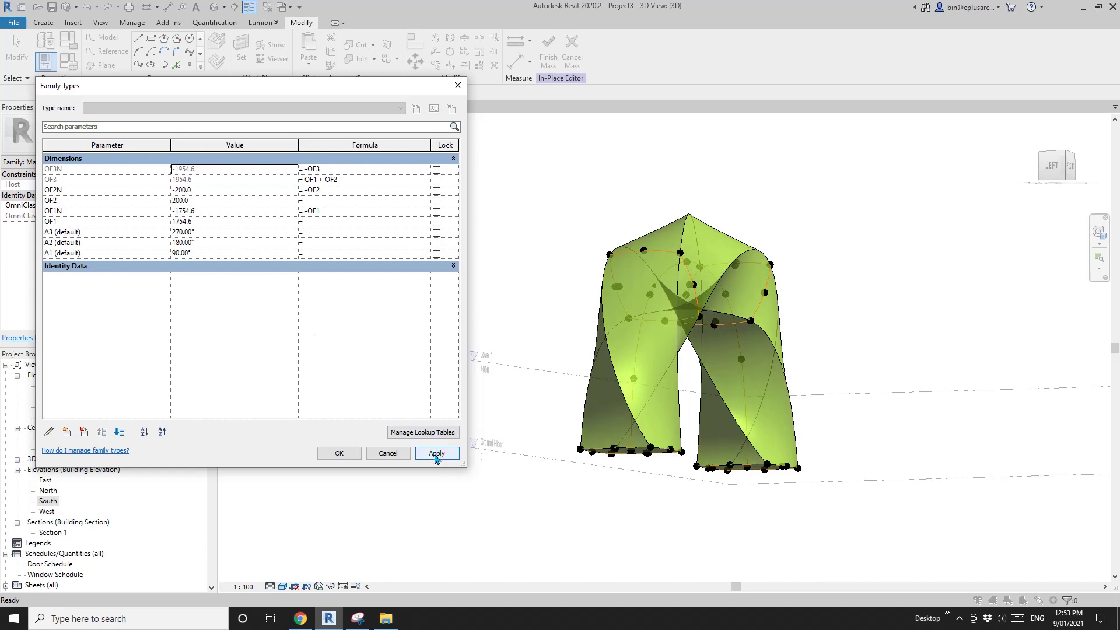
click(339, 453)
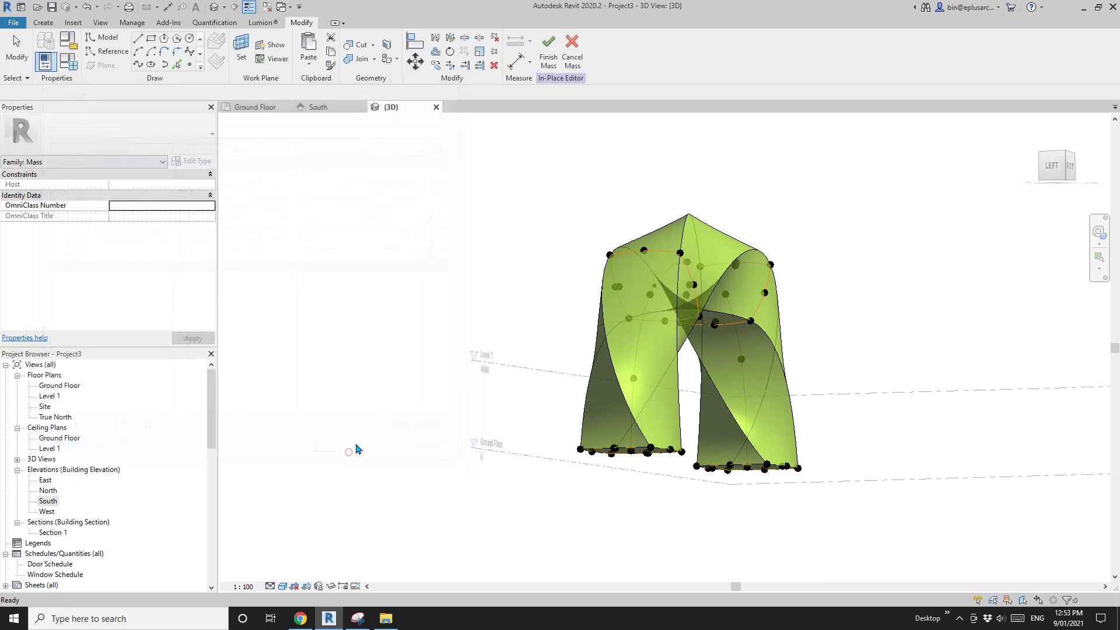
scroll(673, 361, up, 2)
mouse_move(673, 357)
middle_down()
mouse_move(689, 252)
mouse_move(609, 398)
mouse_move(648, 362)
mouse_move(718, 251)
mouse_move(753, 260)
mouse_move(583, 227)
mouse_move(509, 231)
middle_up()
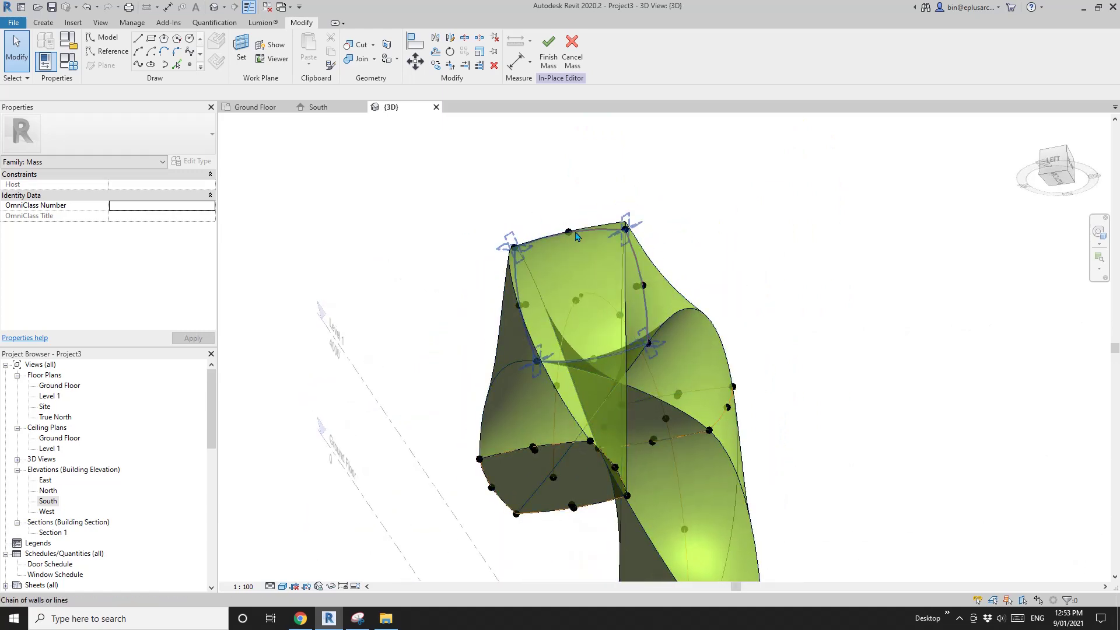
Set the profile offset parameter OF2 to 150 and check the twisted arch from the other side.
key(f)
key(t)
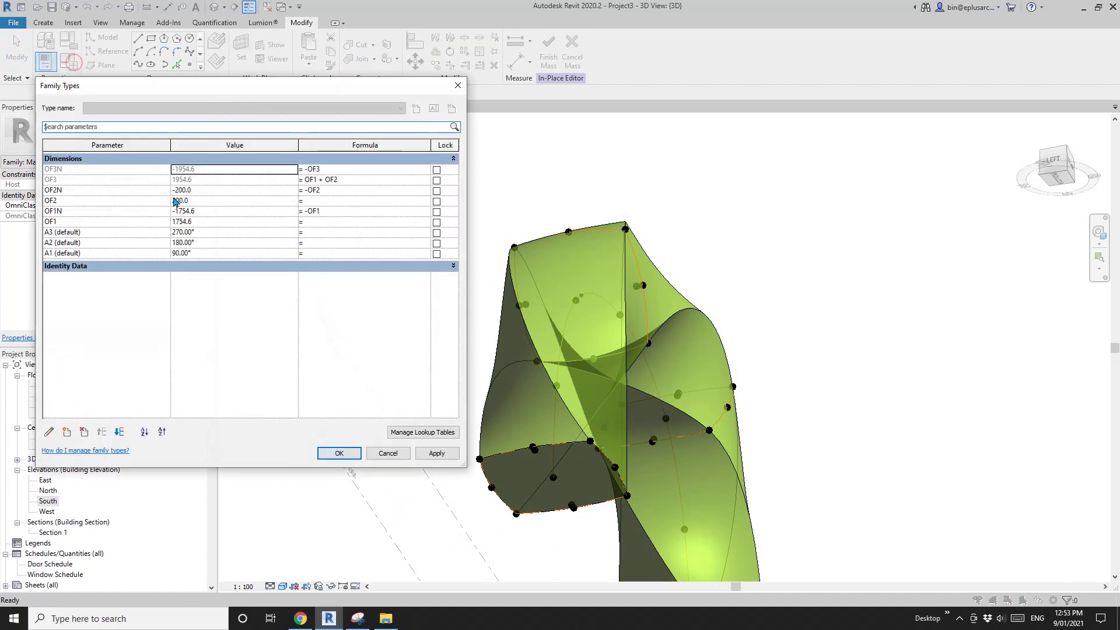
click(203, 201)
text(26)
key(BackSpace)
text(50)
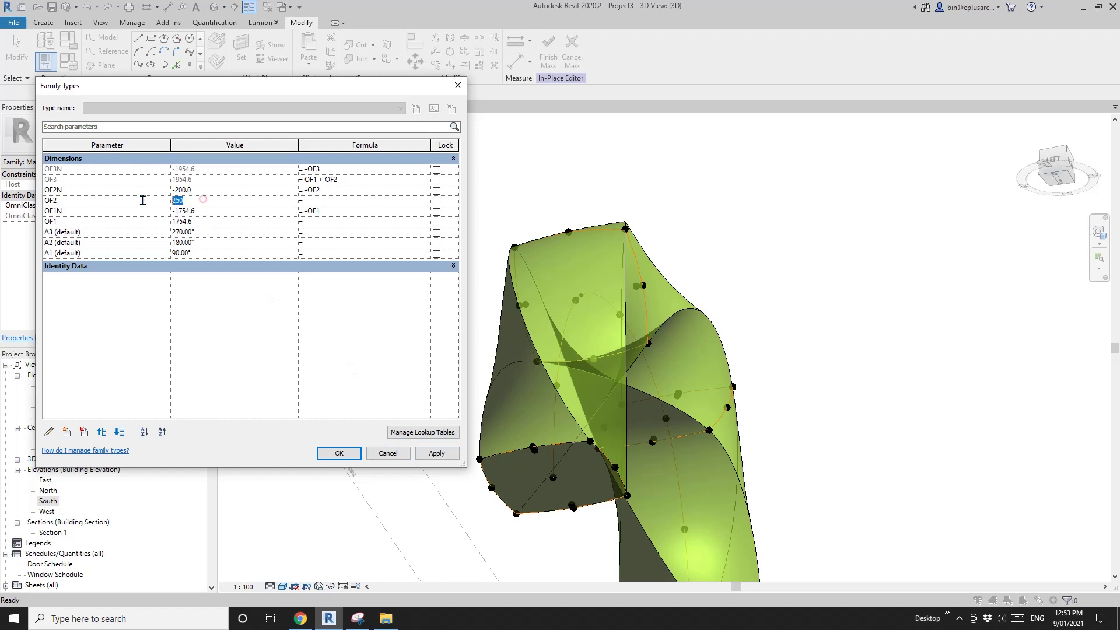
text(25)
text(5)
click(438, 453)
click(344, 453)
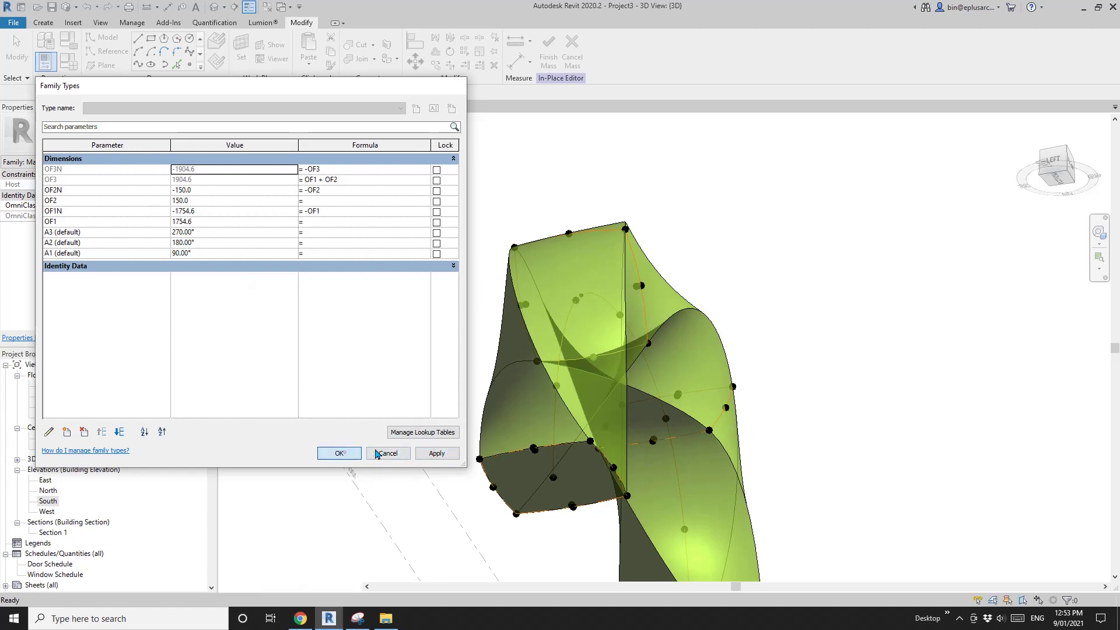
mouse_move(625, 341)
shift+middle_down()
mouse_move(596, 332)
mouse_move(607, 333)
shift+middle_up()
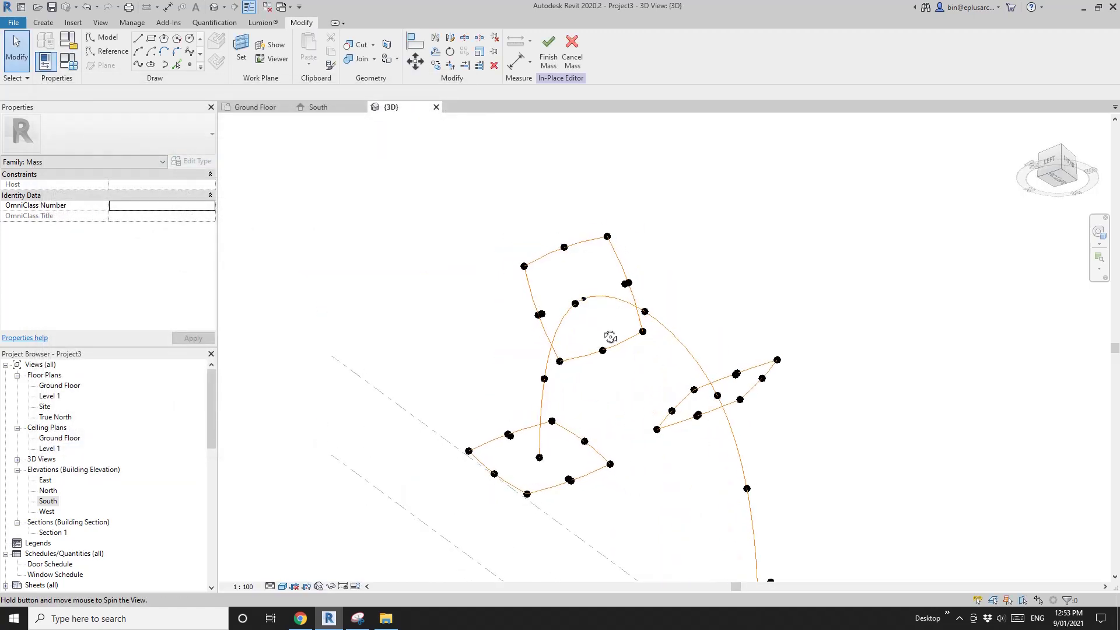
shift+middle_drag(737, 366, 607, 390)
shift+middle_drag(820, 377, 704, 380)
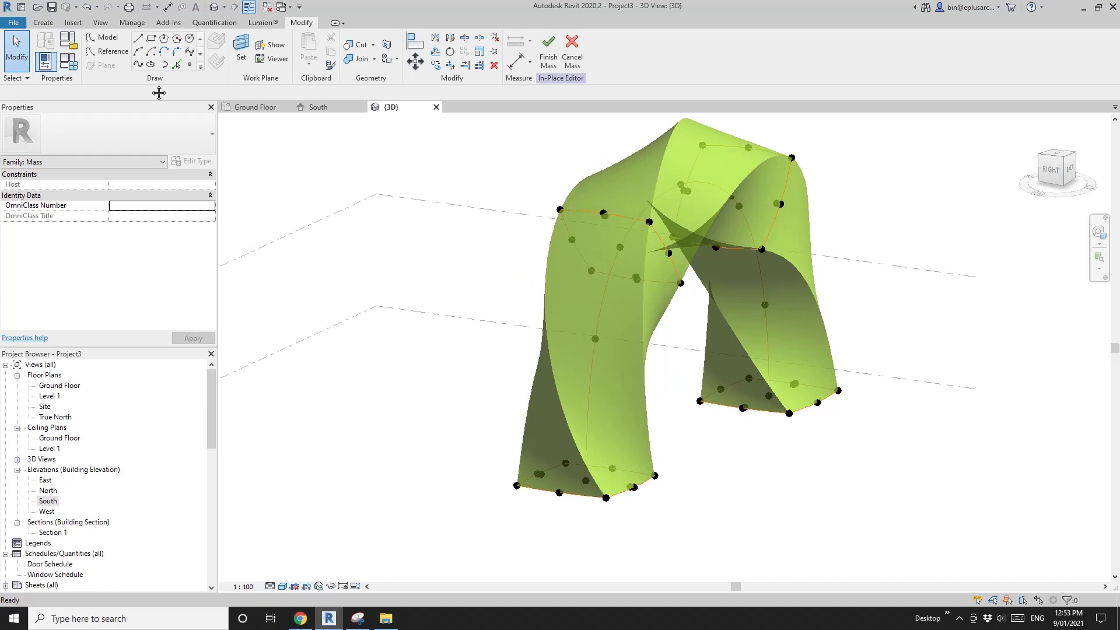
Set the family parameter OF2 to 180 and apply it to the arch.
click(68, 61)
click(205, 200)
text(180)
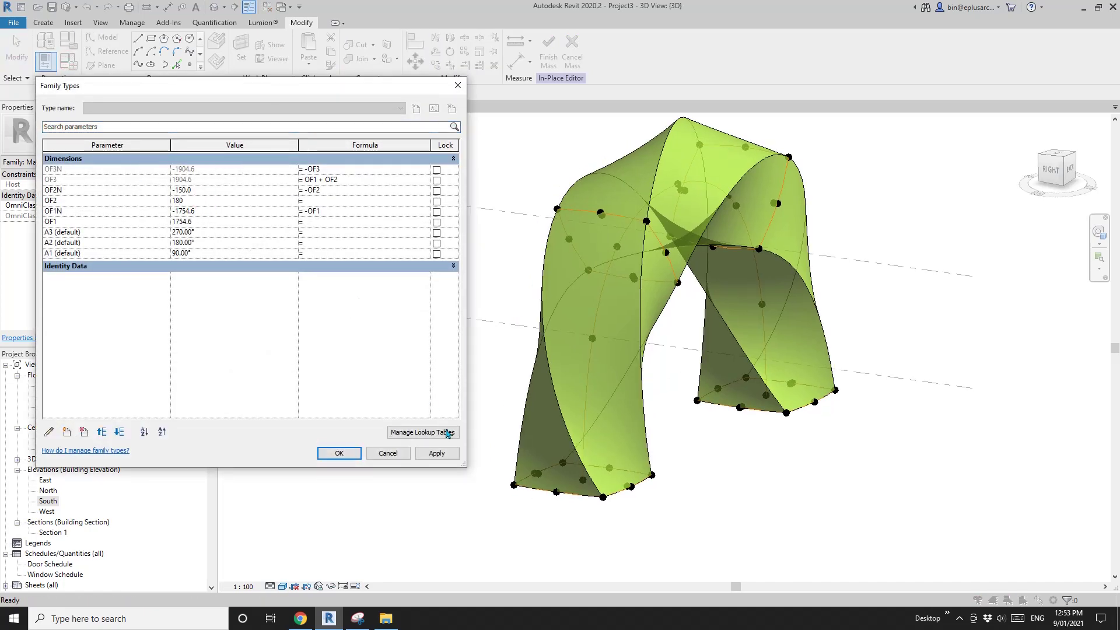
click(437, 453)
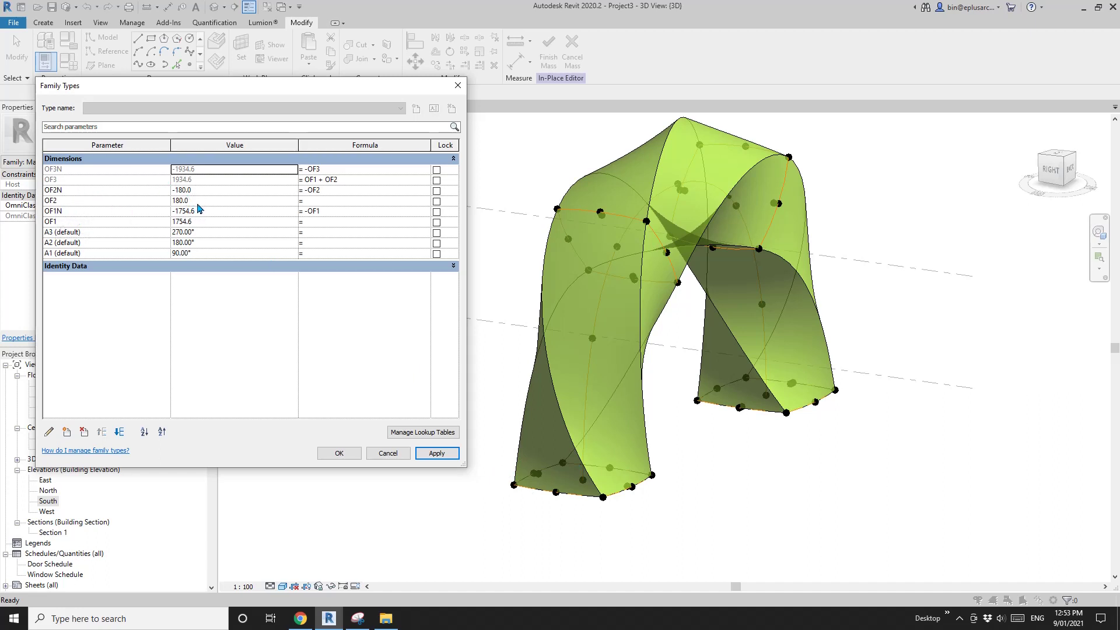
Set the family parameters OF1 to 2100 and OF2 to 220 and apply them to the arch.
click(213, 223)
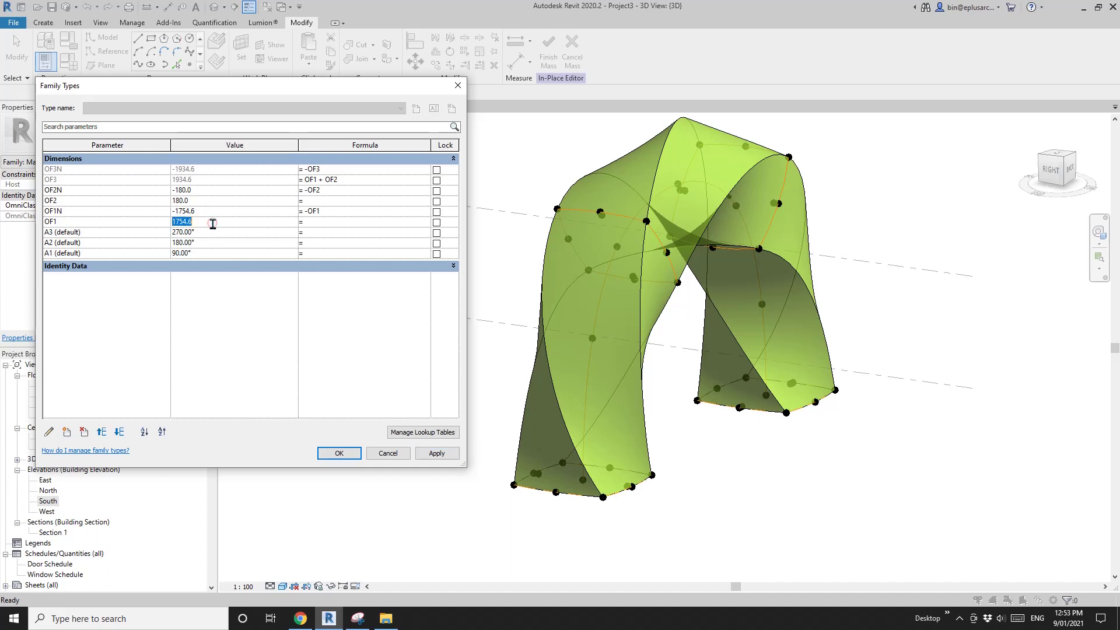
text(2100)
click(442, 456)
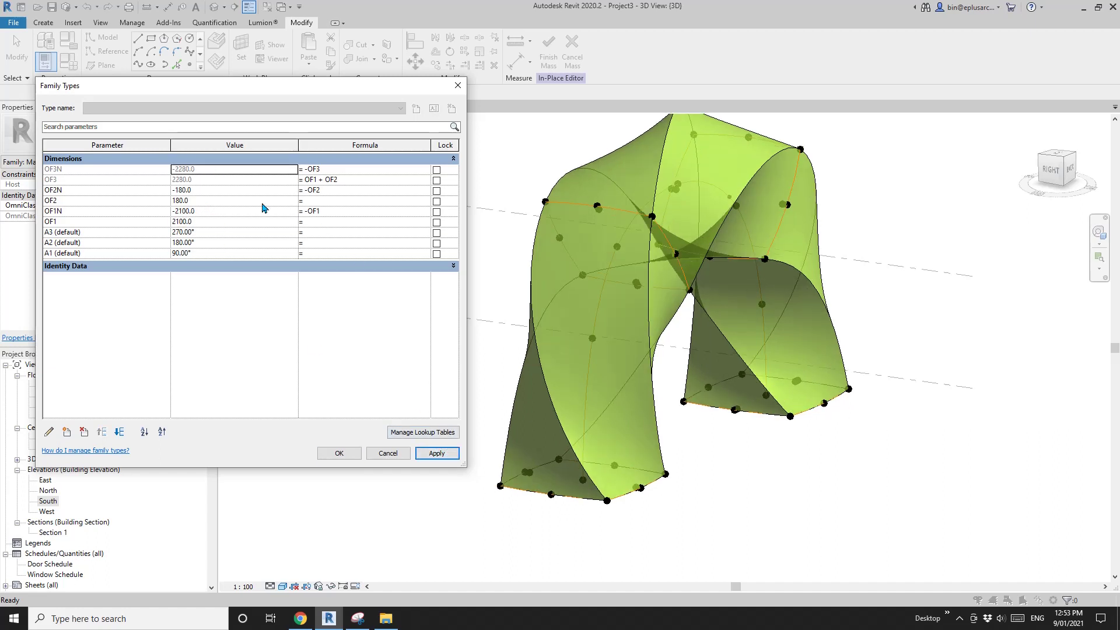
click(212, 203)
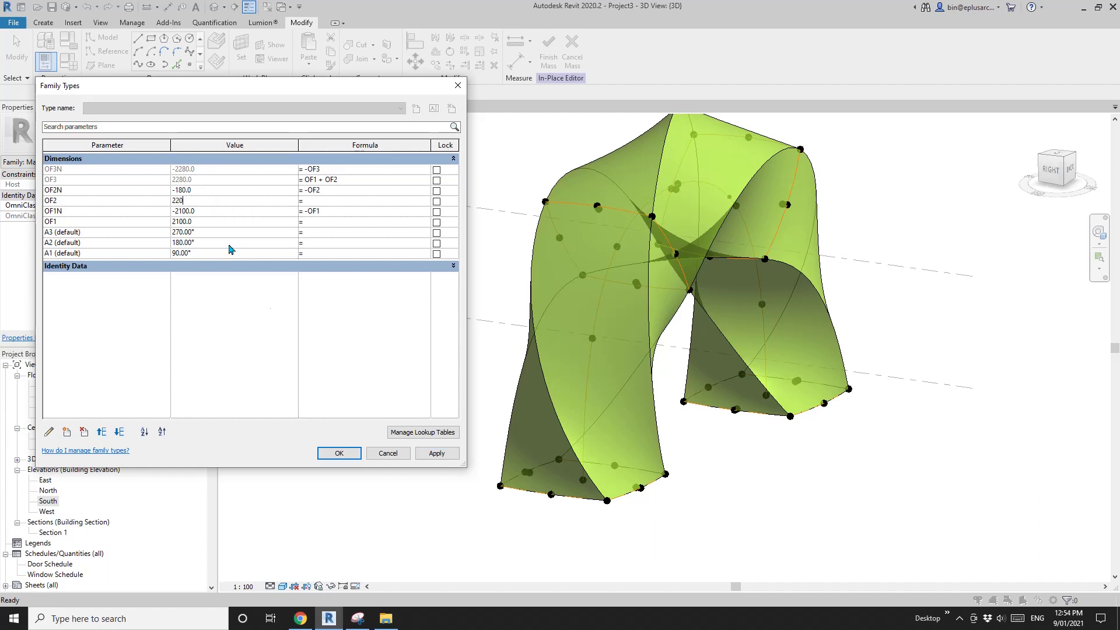
click(436, 455)
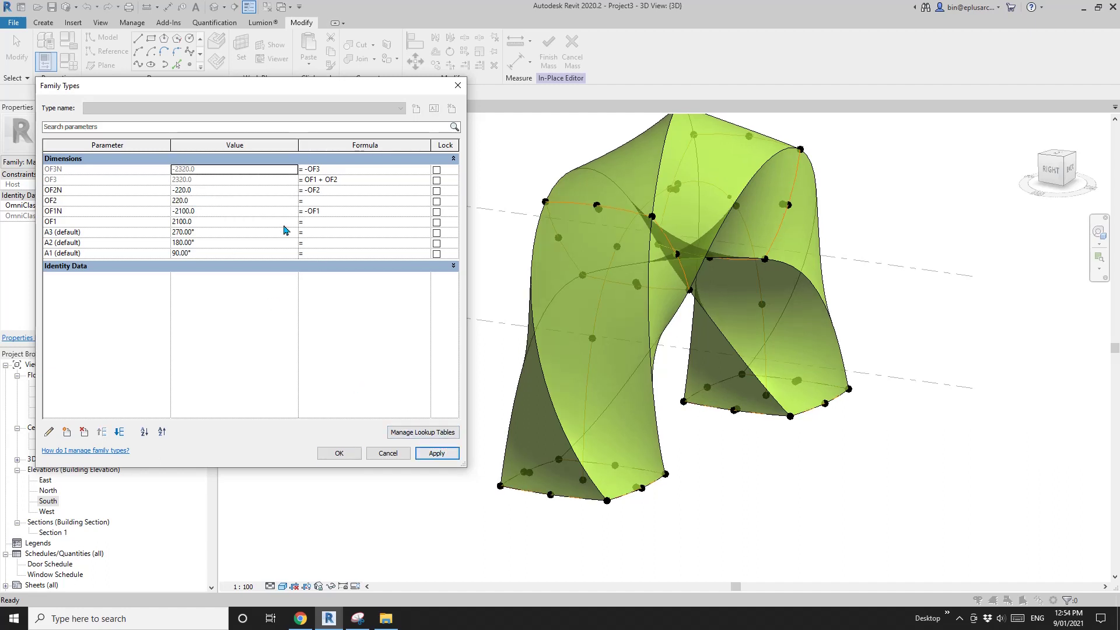
click(350, 453)
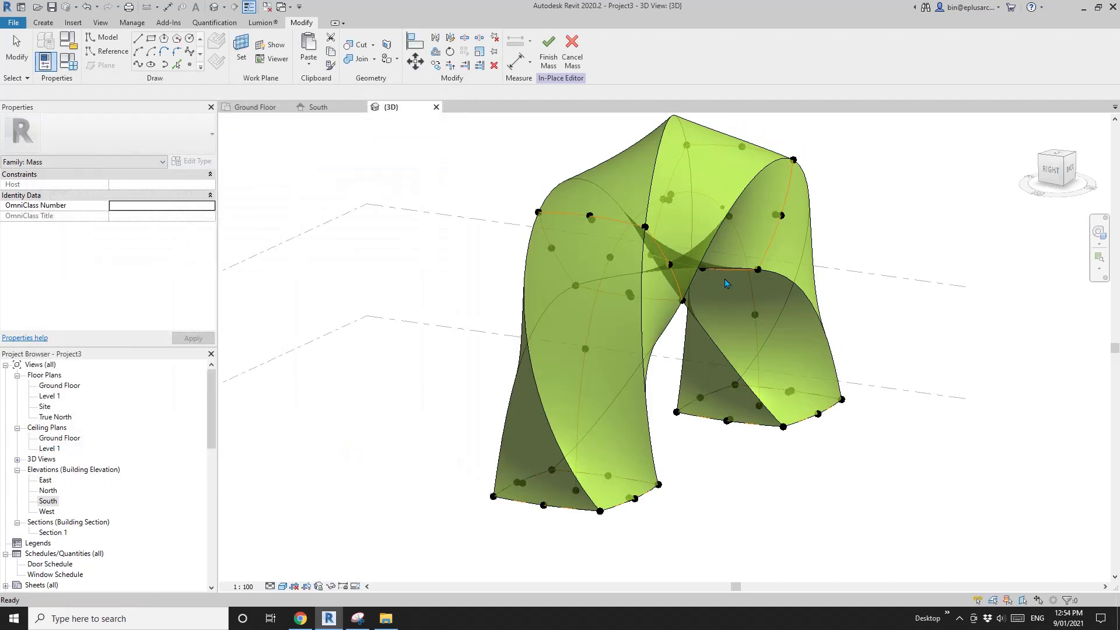
Examine the twisted arch from the side, back and corner, including its base profiles and the central path curve.
shift+middle_drag(727, 276, 806, 184)
scroll(815, 228, down, 1)
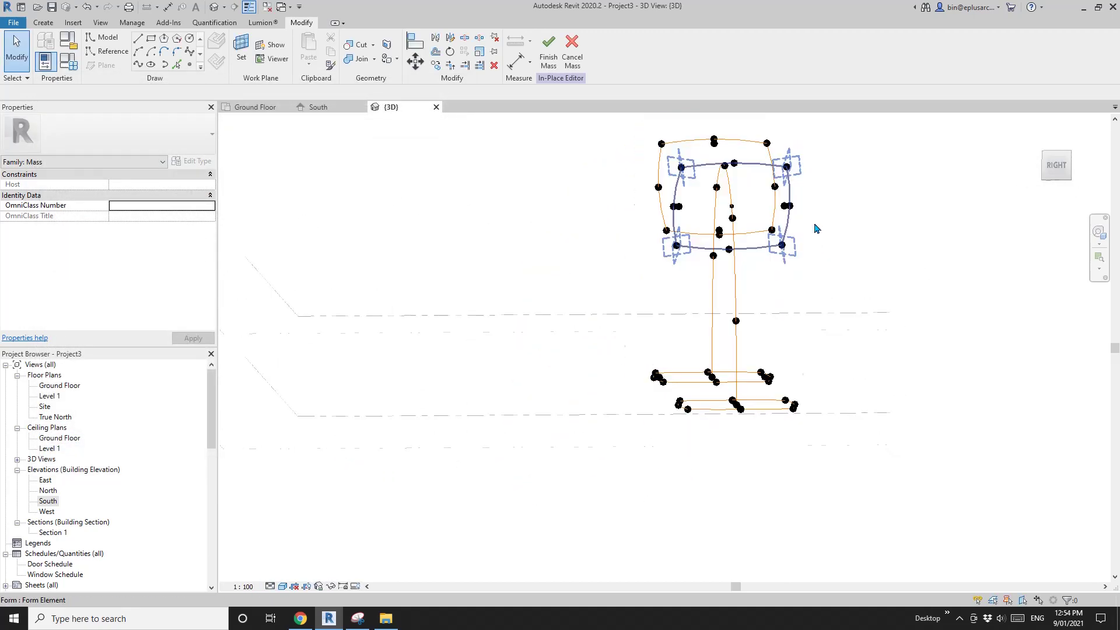
mouse_move(816, 228)
shift+middle_down()
mouse_move(787, 269)
mouse_move(792, 218)
shift+middle_up()
shift+middle_drag(748, 225, 672, 292)
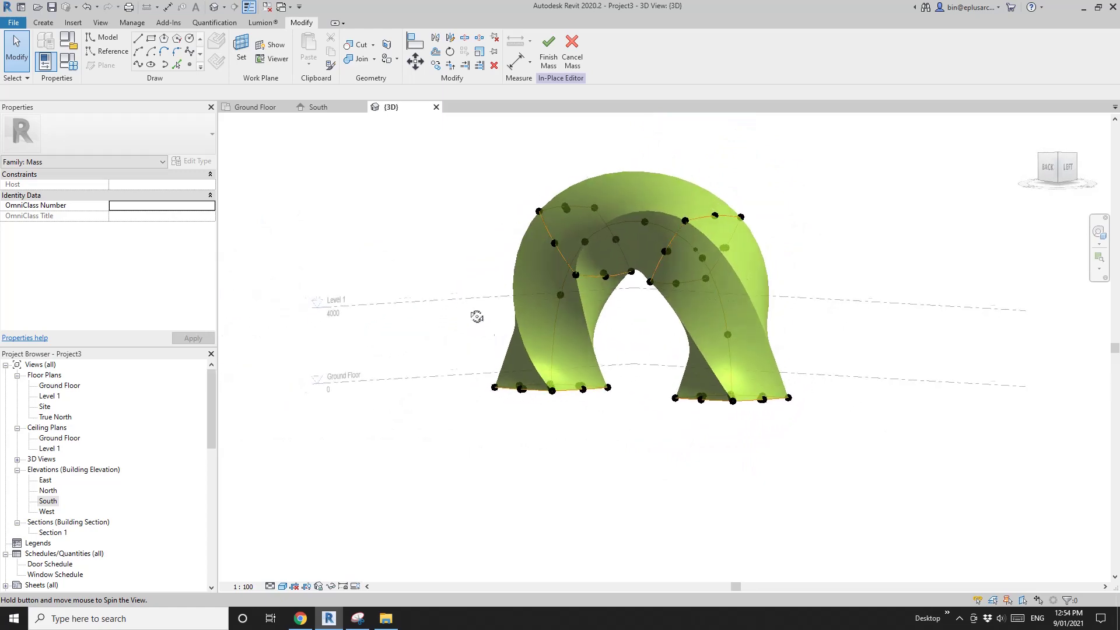
shift+middle_drag(476, 317, 643, 355)
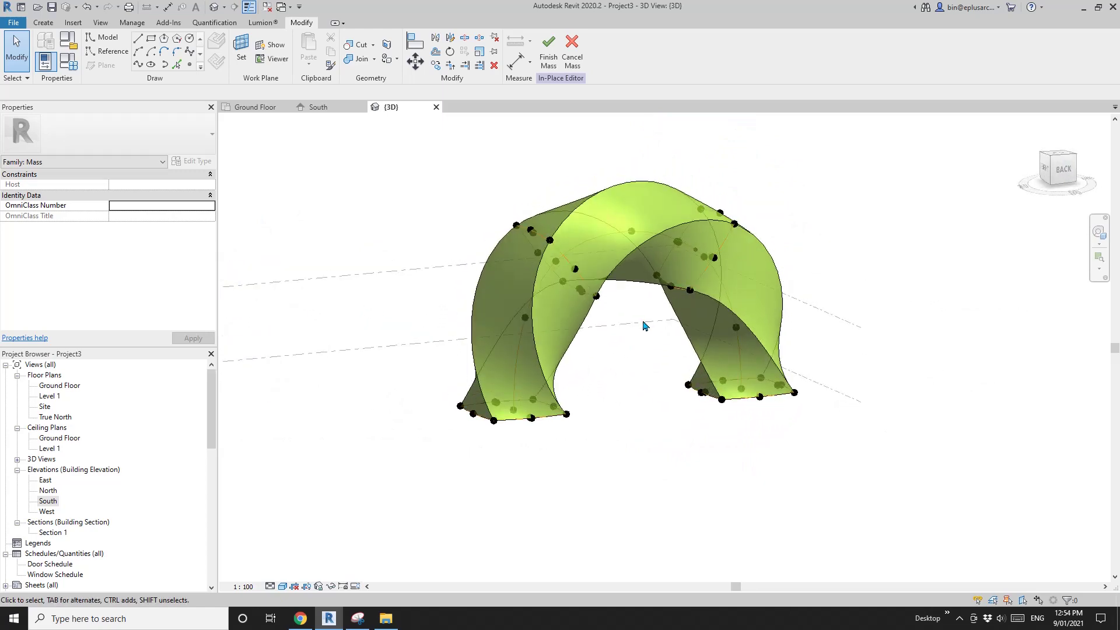
shift+middle_drag(564, 399, 503, 347)
scroll(515, 396, up, 1)
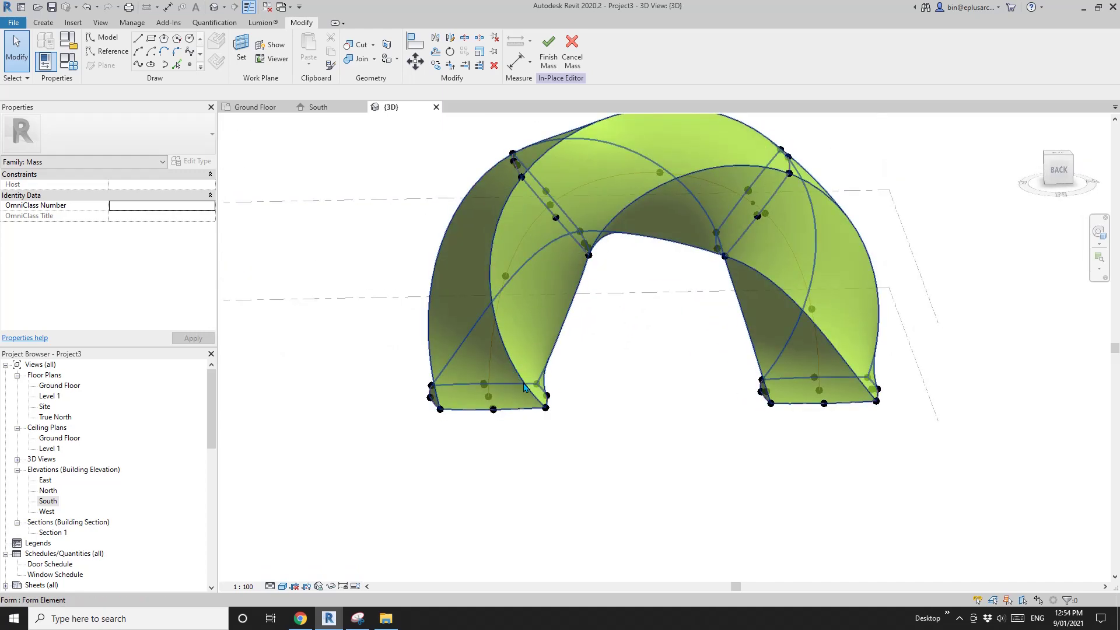
scroll(528, 385, down, 1)
shift+middle_drag(528, 385, 604, 387)
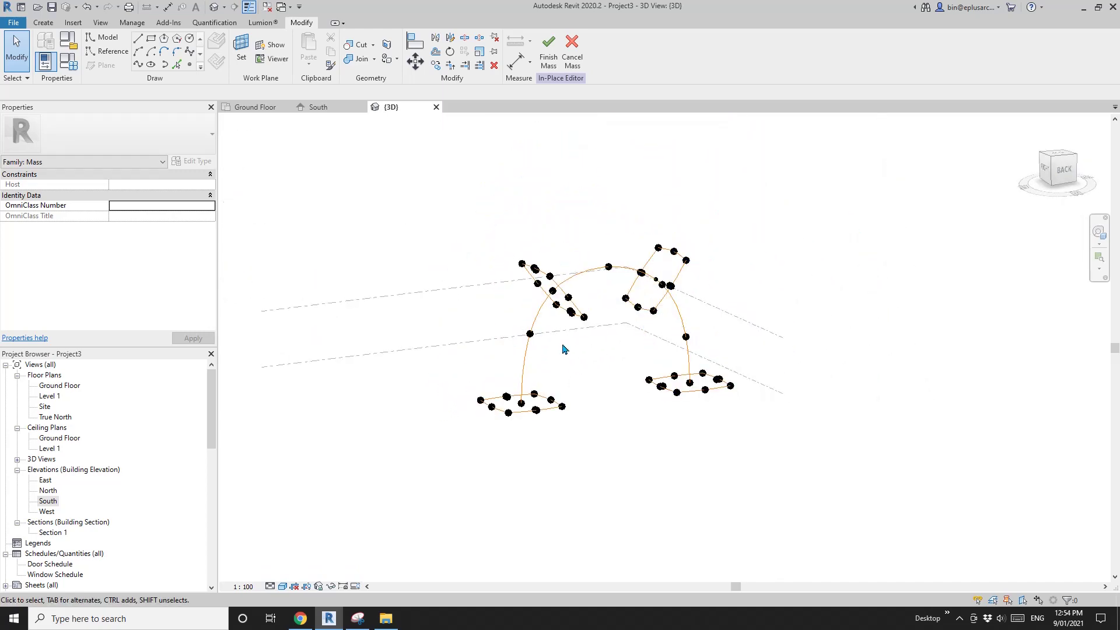
shift+middle_drag(539, 338, 525, 397)
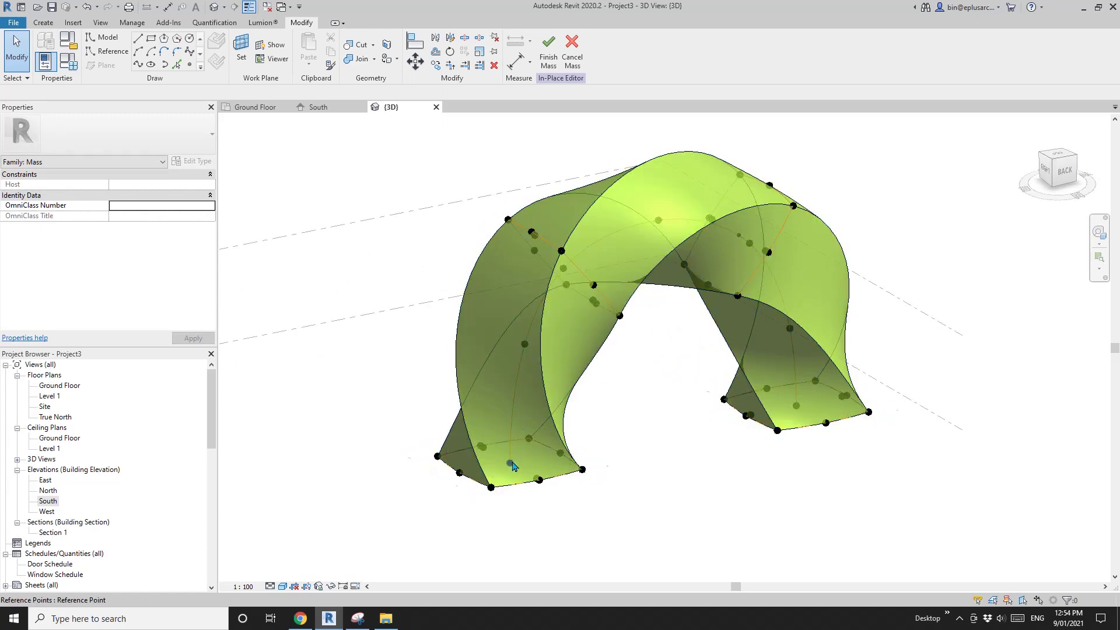
key(Tab)
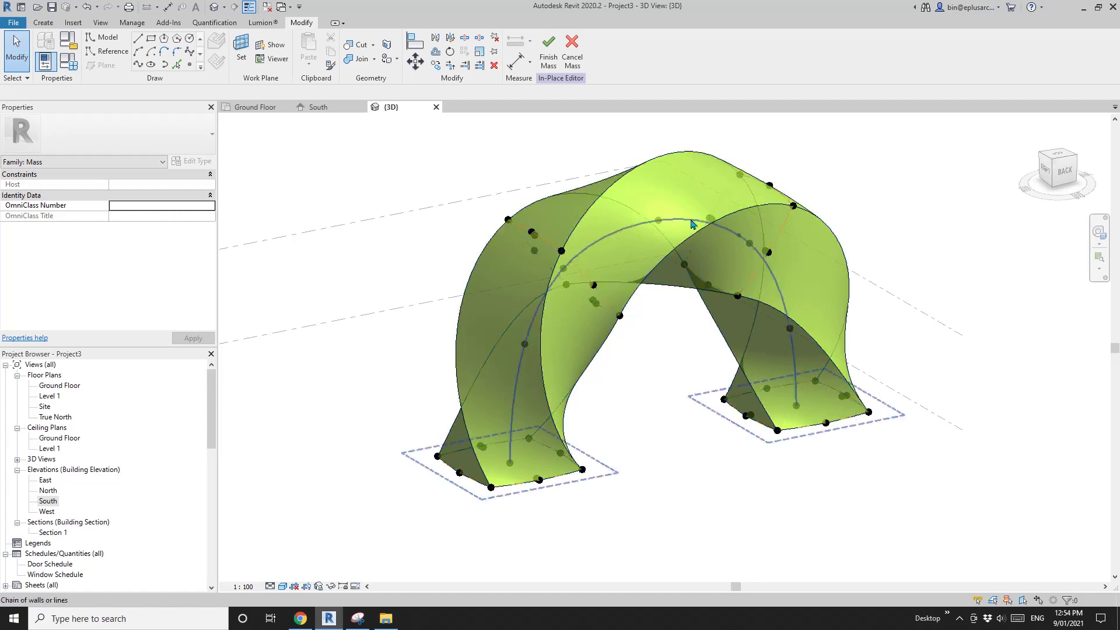
shift+middle_drag(635, 325, 665, 261)
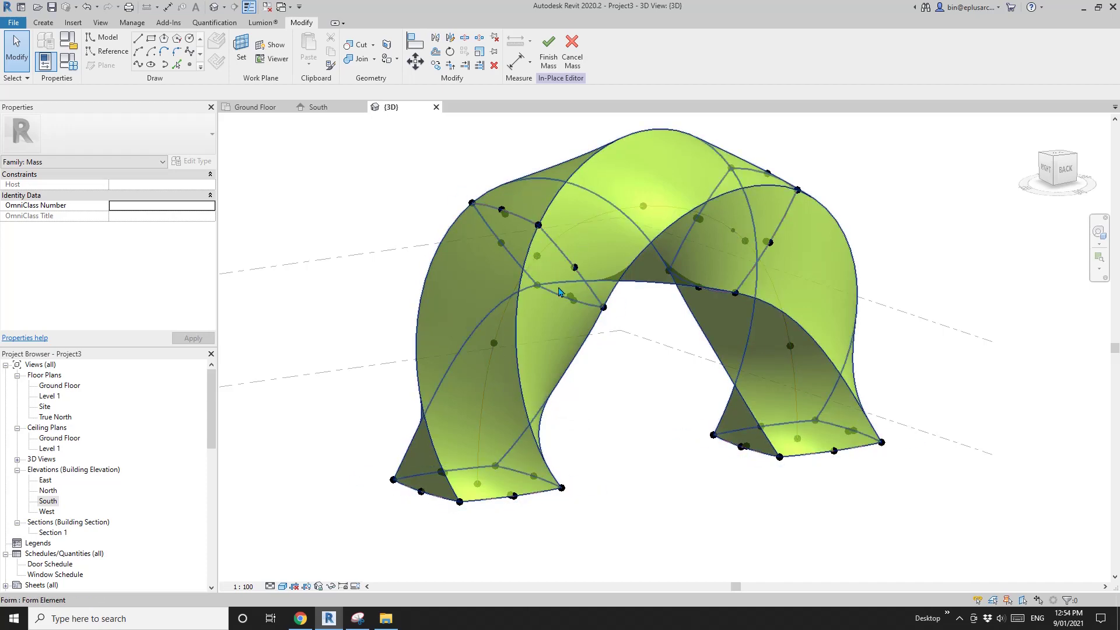
scroll(559, 293, down, 2)
middle_drag(559, 295, 547, 305)
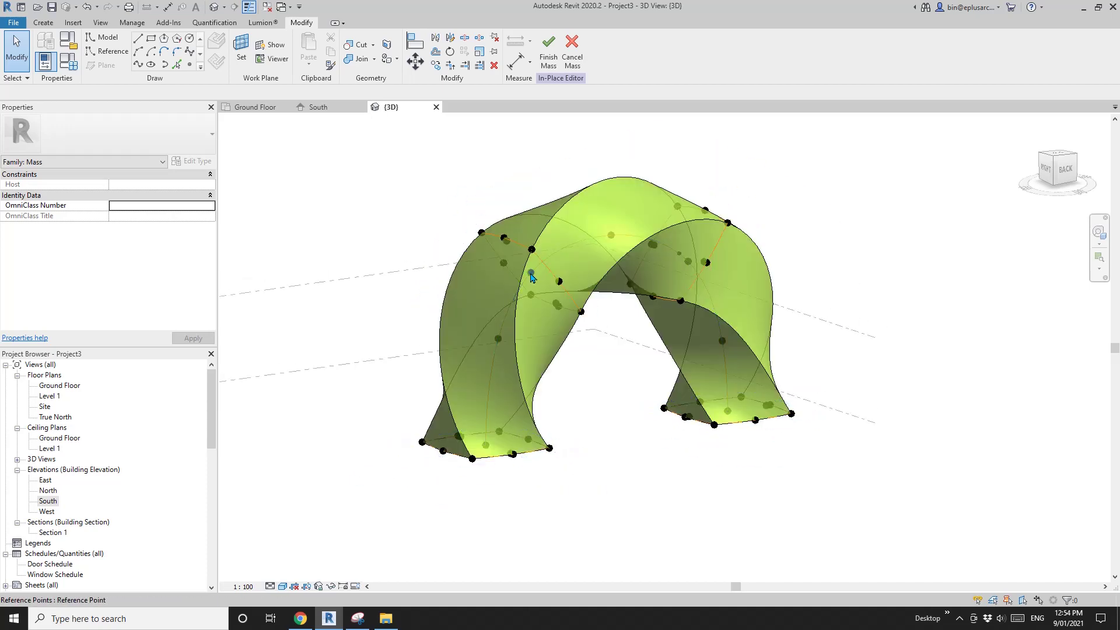
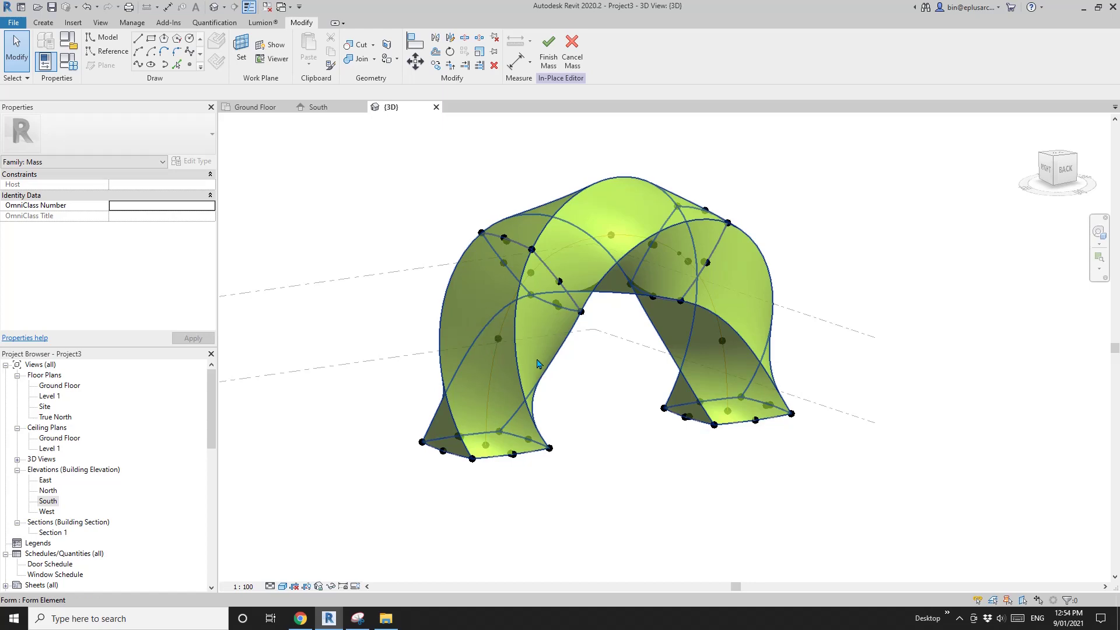
Finish the in-place mass of the twisted arch.
shift+middle_drag(536, 365, 586, 322)
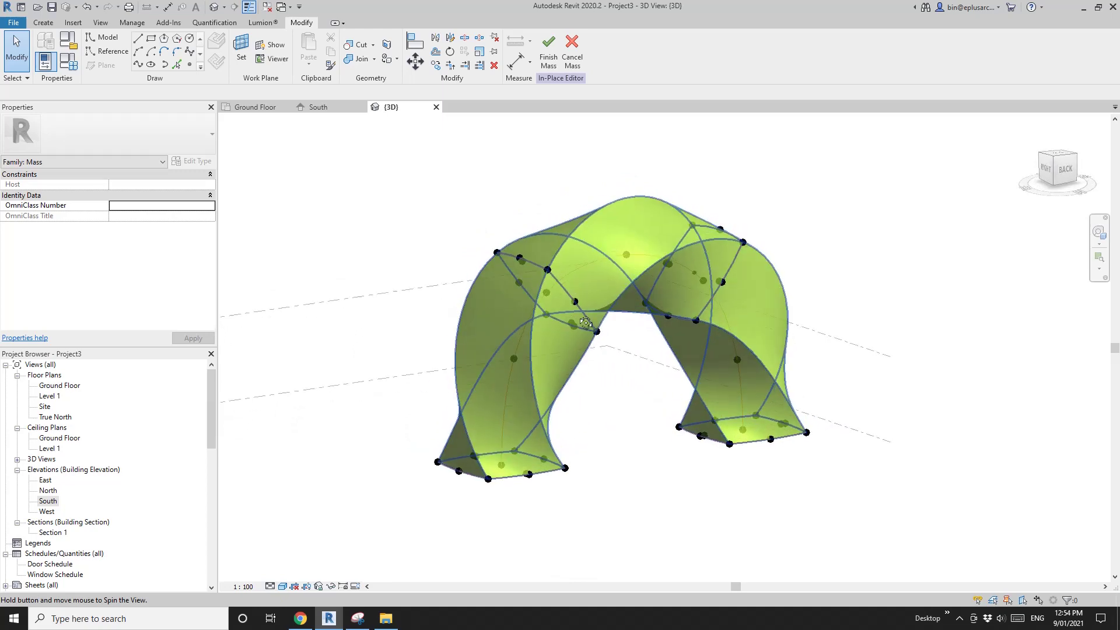
middle_drag(519, 259, 503, 260)
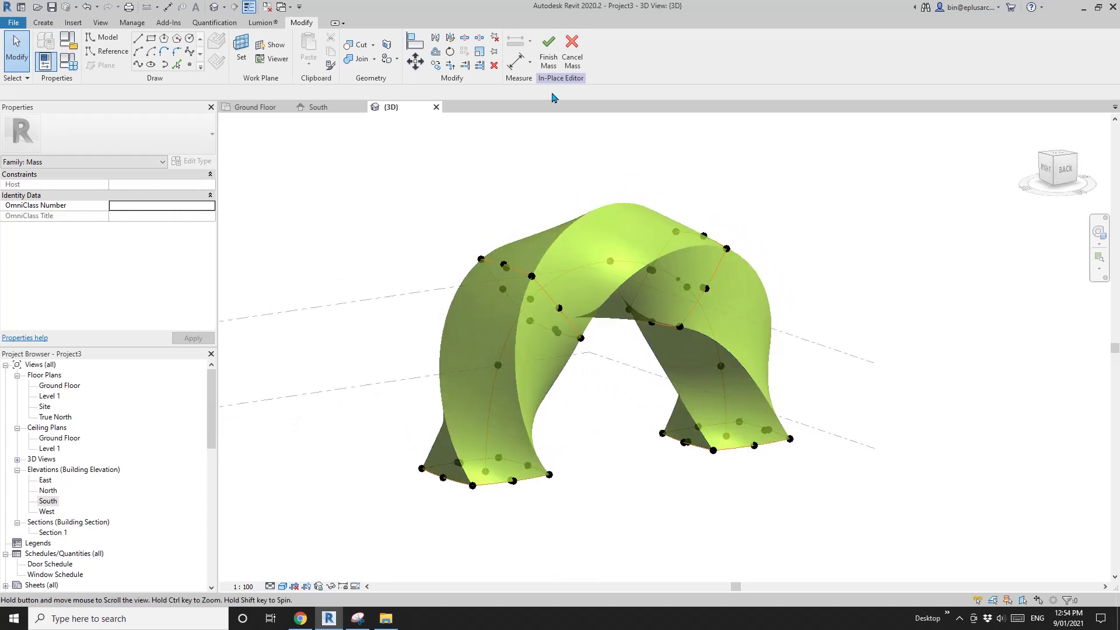
click(545, 63)
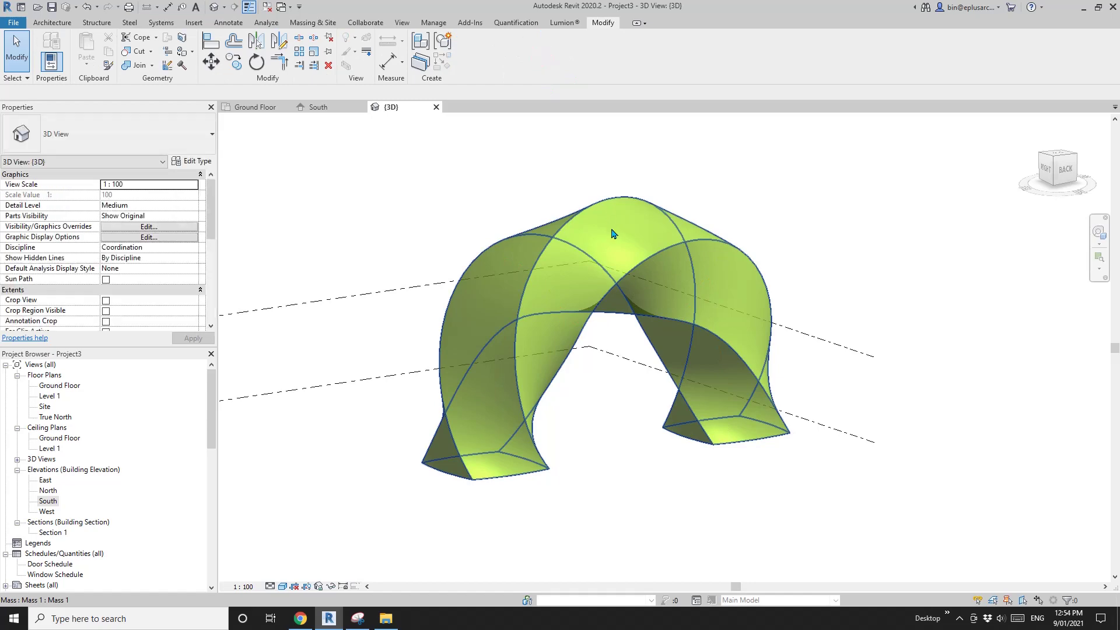
Start creating walls by face and choose the basic wall type Brick - 110.
shift+middle_drag(614, 231, 605, 397)
scroll(602, 291, down, 1)
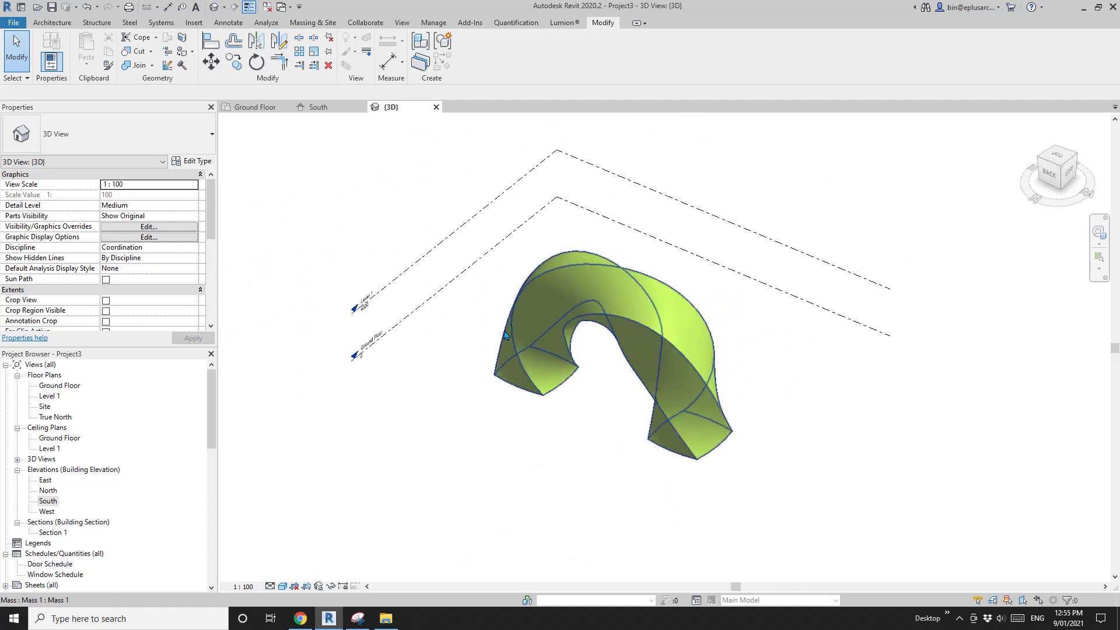
shift+middle_drag(456, 297, 232, 99)
click(52, 23)
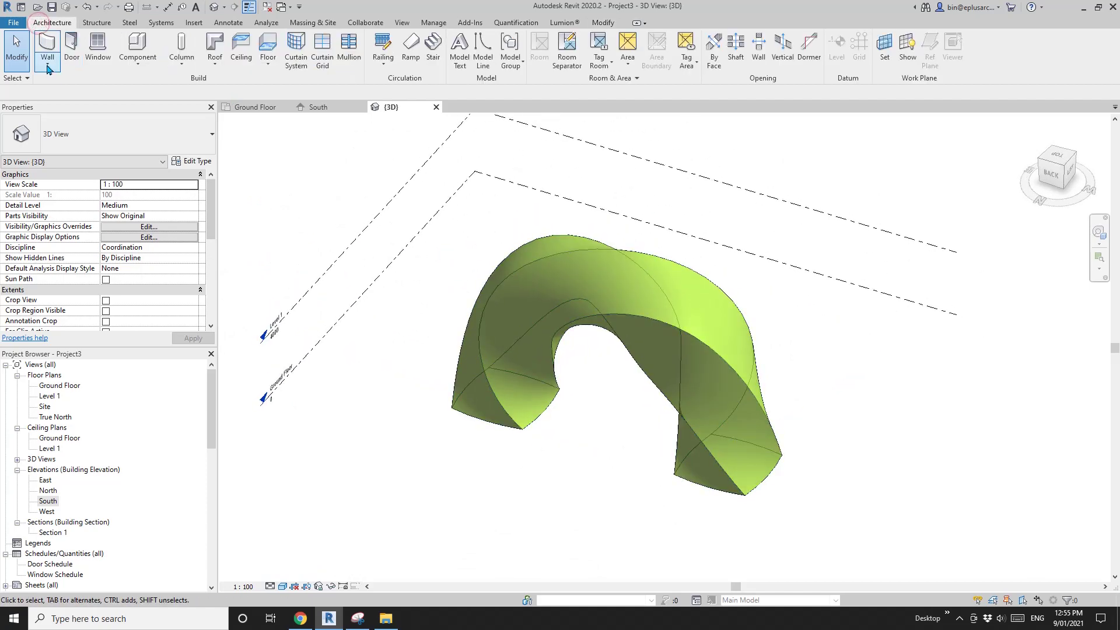
click(48, 69)
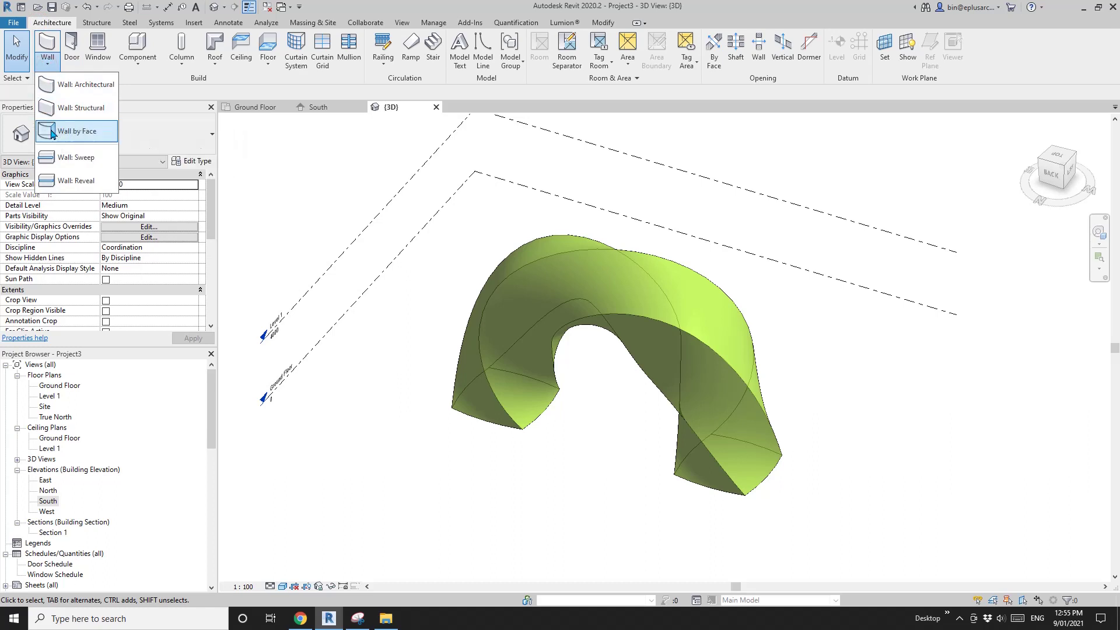
click(53, 132)
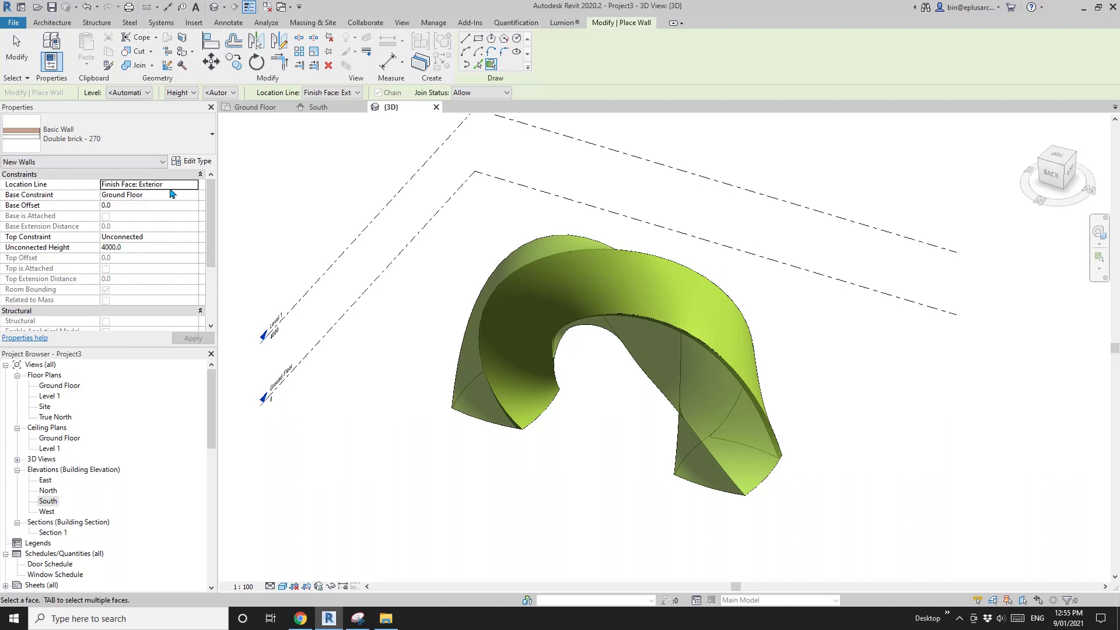
key(Escape)
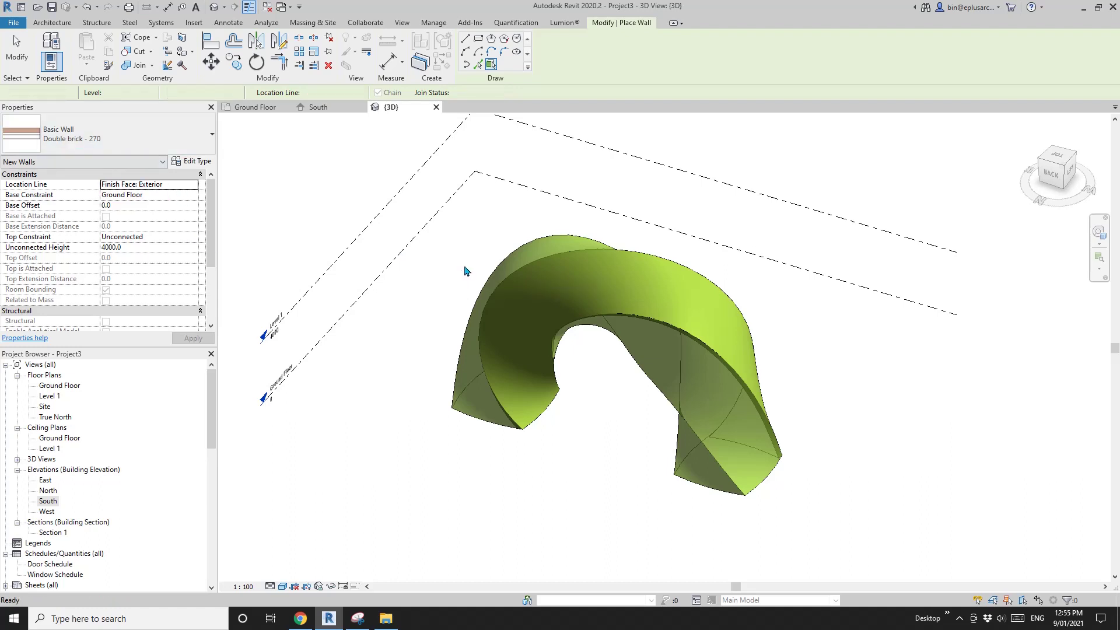
click(143, 137)
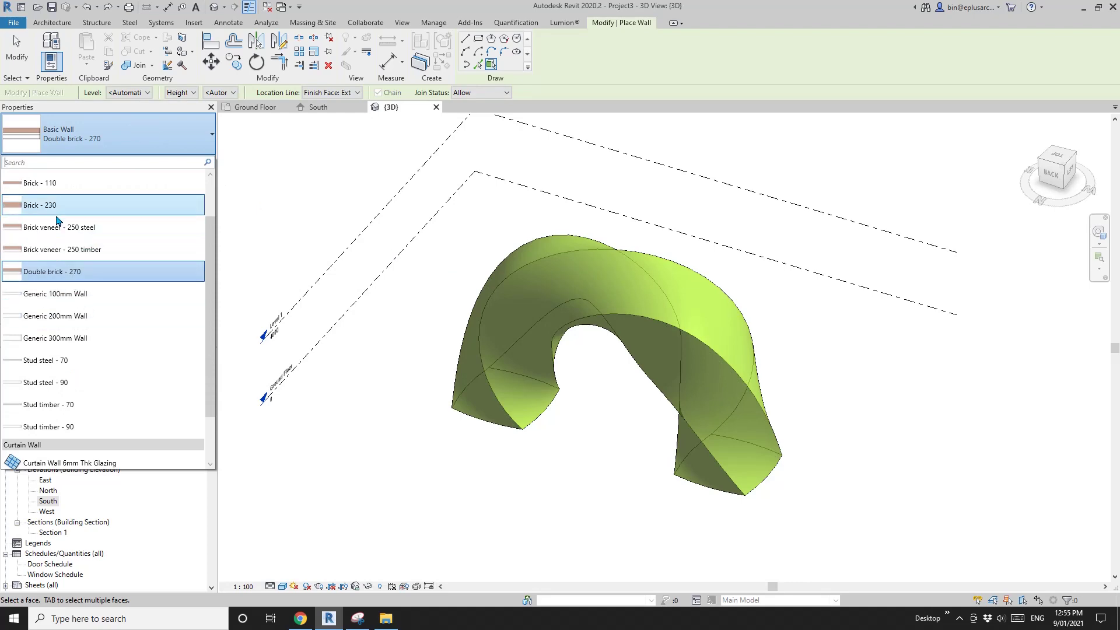
click(56, 183)
Place Brick - 110 walls on the twisted side faces of the arch mass, working around it from back to front.
scroll(509, 334, up, 2)
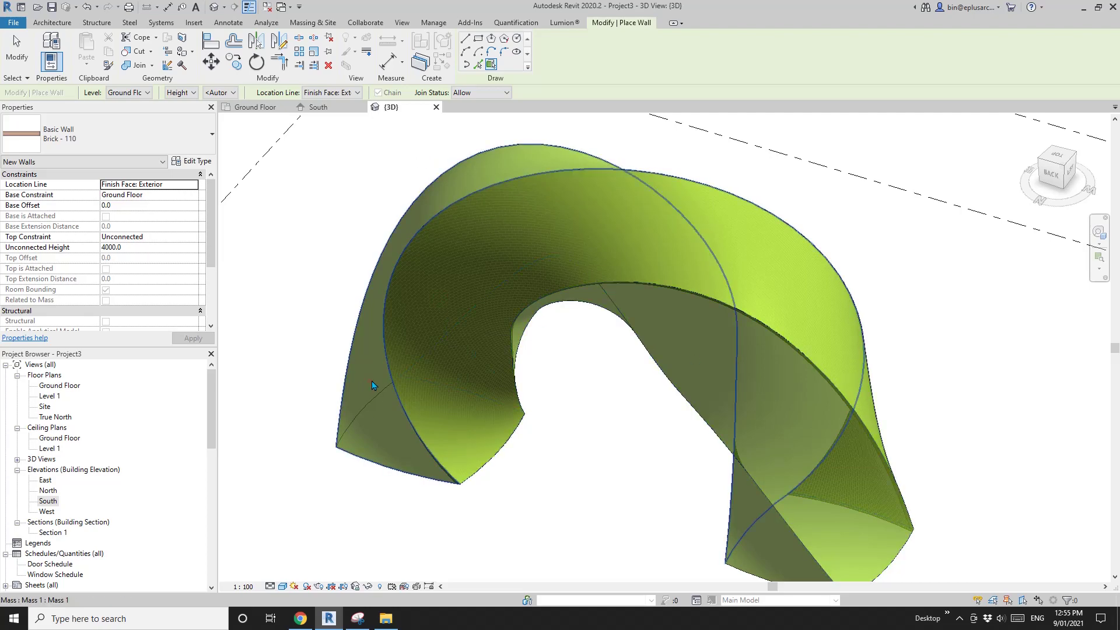
scroll(433, 355, down, 3)
shift+middle_drag(717, 385, 362, 283)
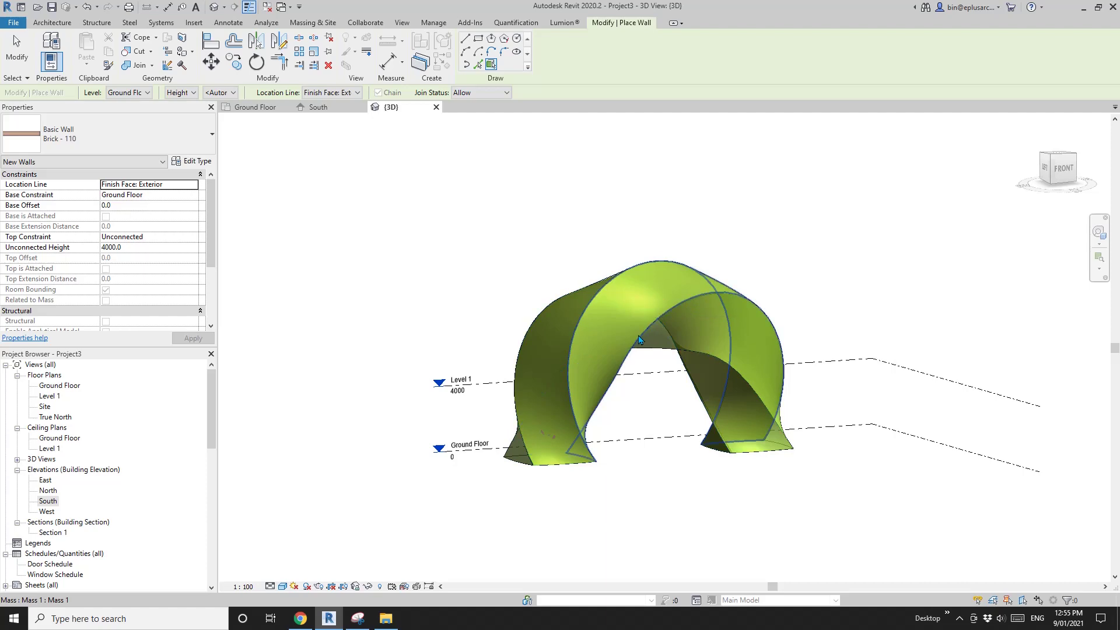
shift+middle_drag(765, 353, 653, 330)
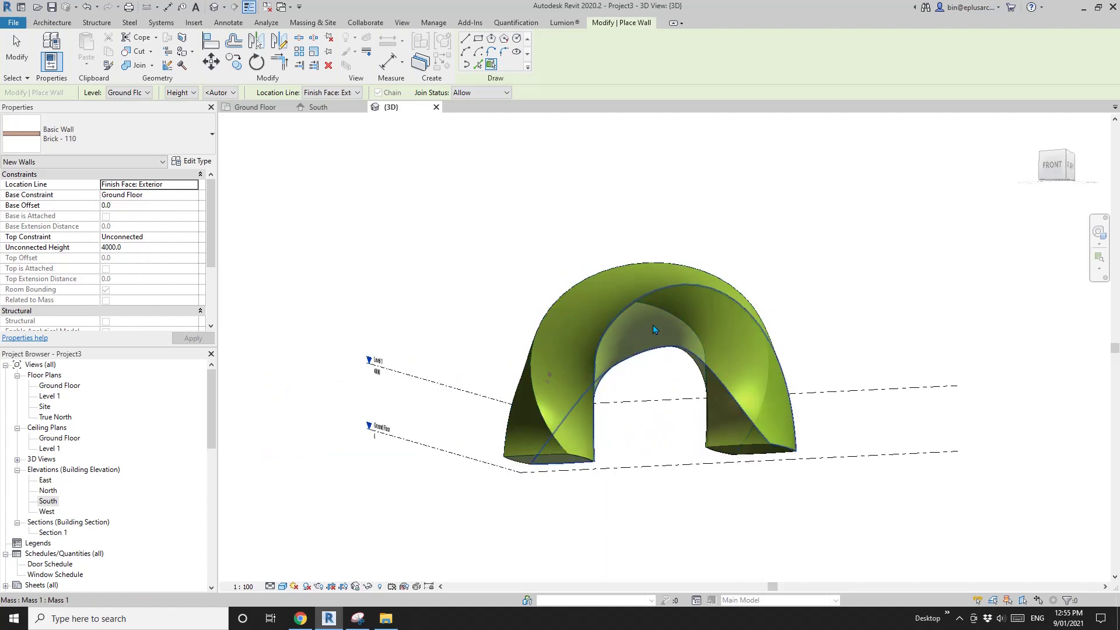
click(729, 394)
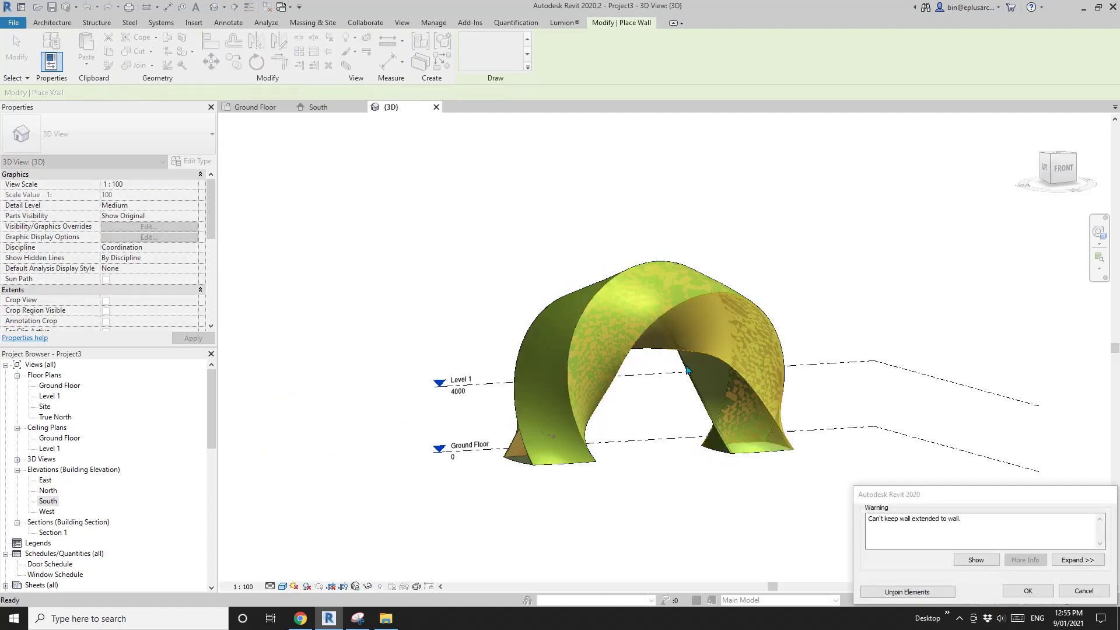
click(1013, 591)
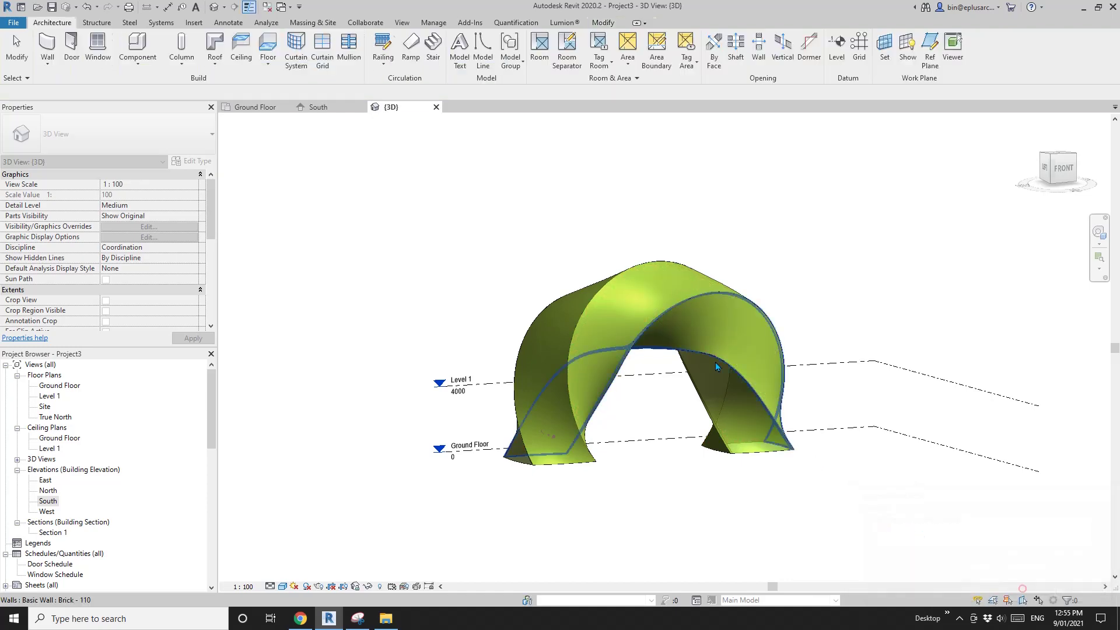
Temporarily hide the mass, examine the brick walls from both sides for an uncovered face, and restore the mass.
shift+middle_drag(717, 367, 666, 405)
shift+middle_drag(583, 465, 726, 506)
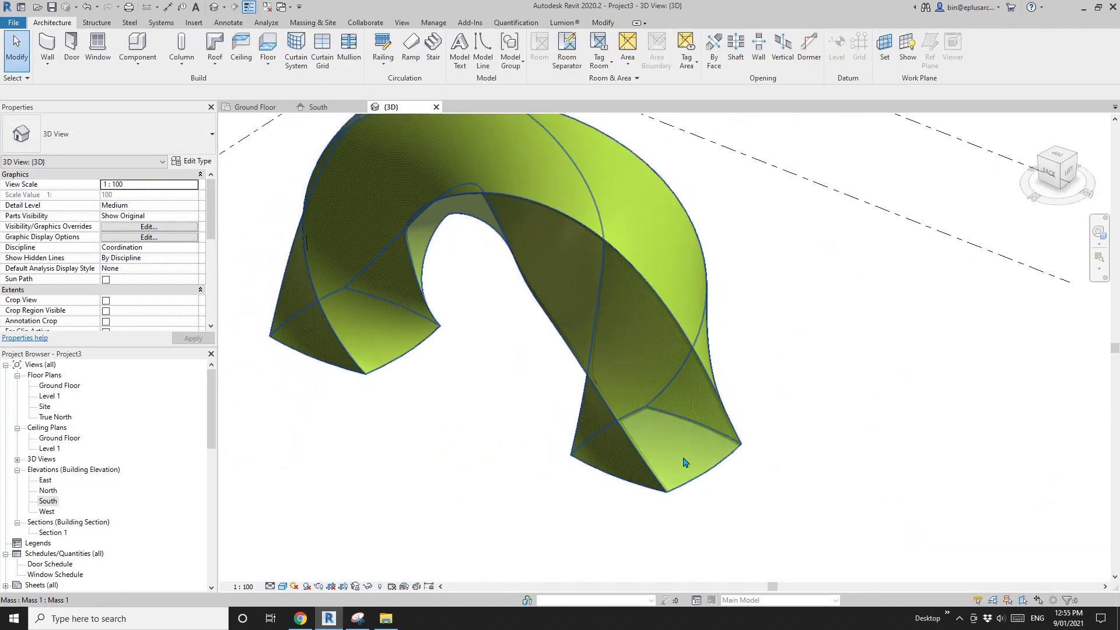
shift+middle_drag(695, 466, 648, 418)
scroll(485, 292, up, 3)
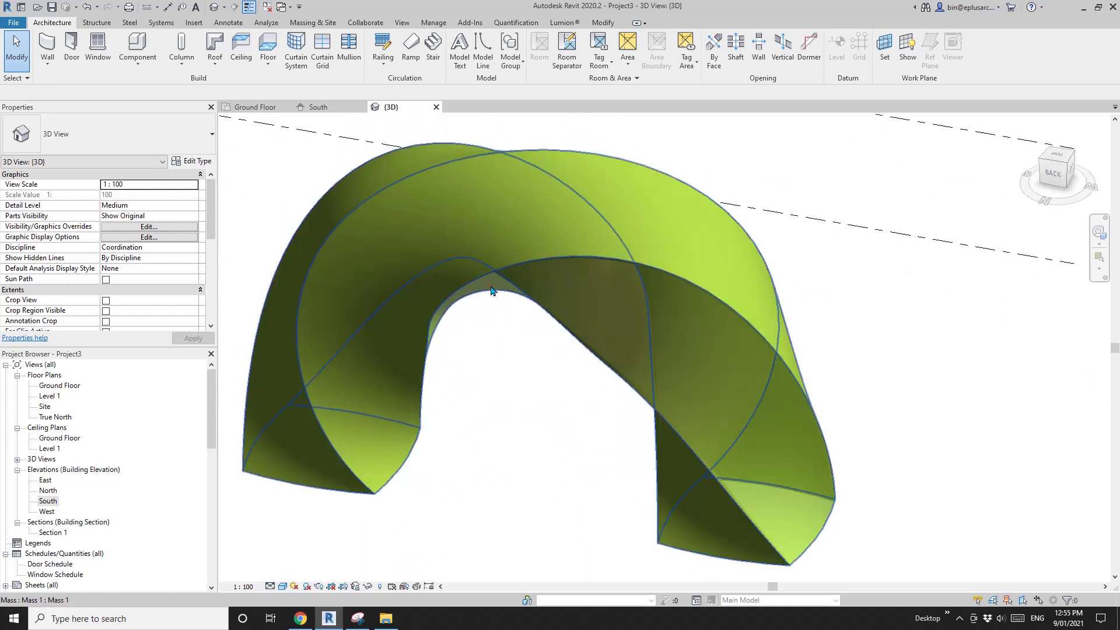
click(491, 290)
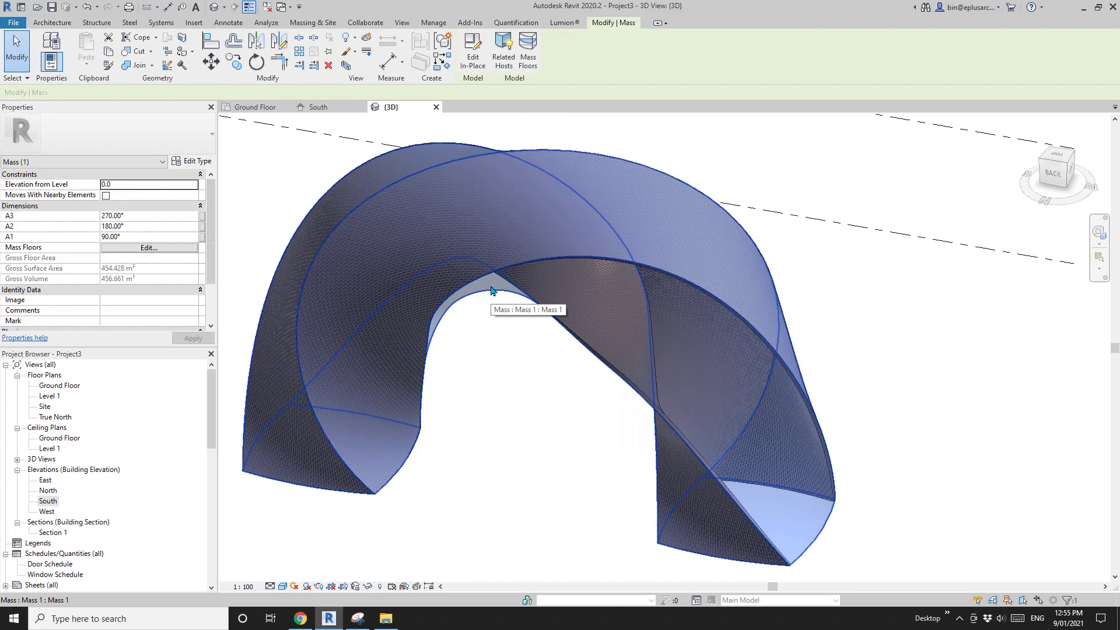
key(h)
key(i)
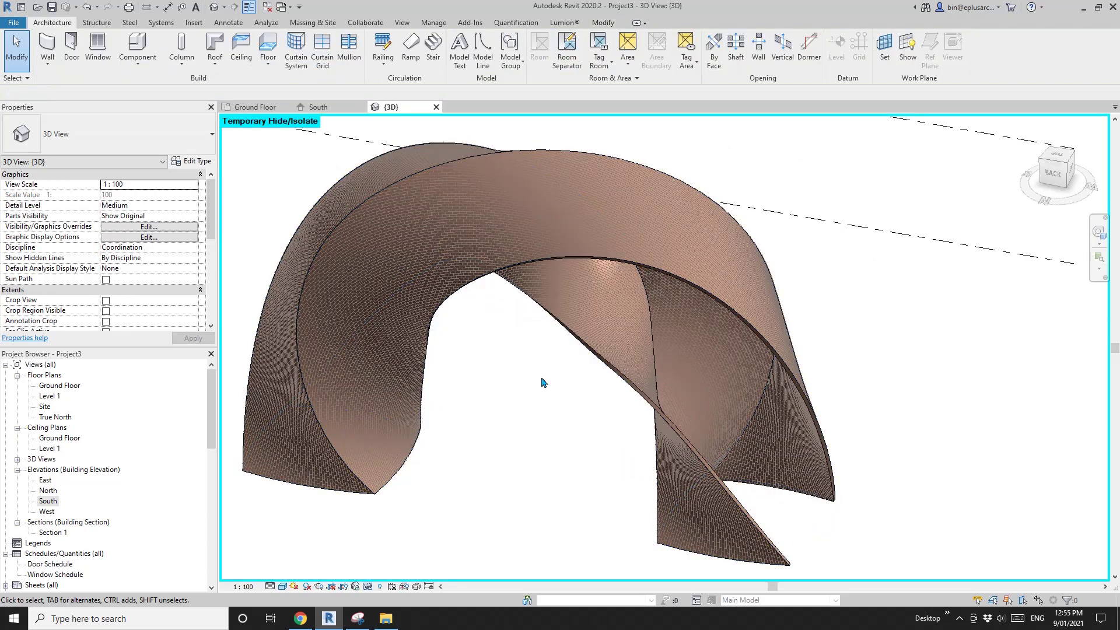
mouse_move(540, 313)
shift+middle_down()
mouse_move(401, 333)
mouse_move(245, 322)
shift+middle_up()
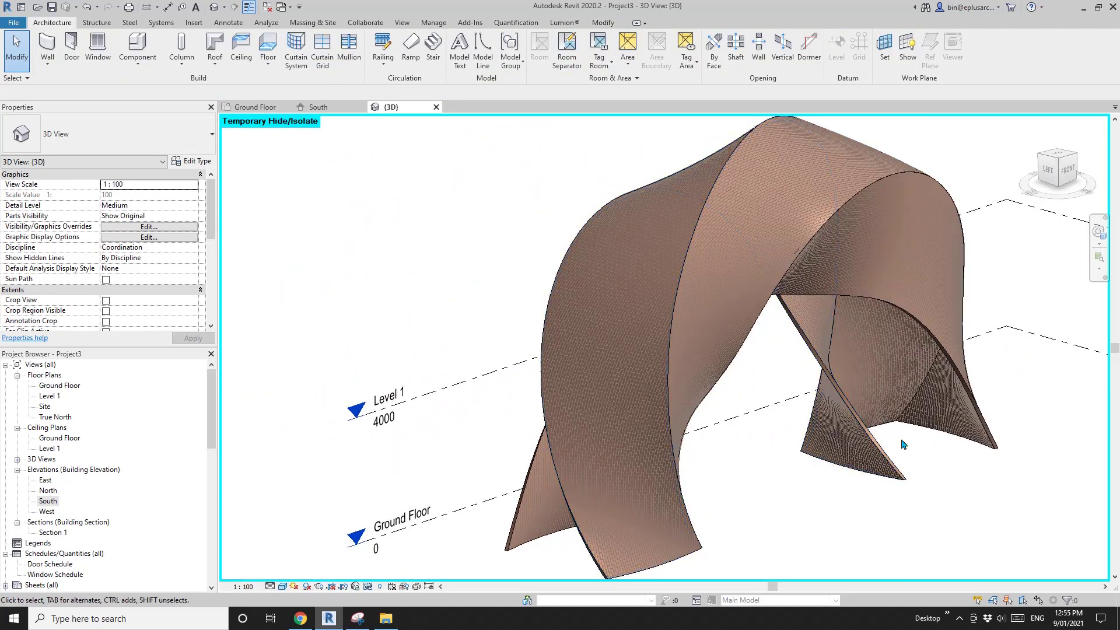
middle_drag(942, 451, 704, 405)
key(h)
key(r)
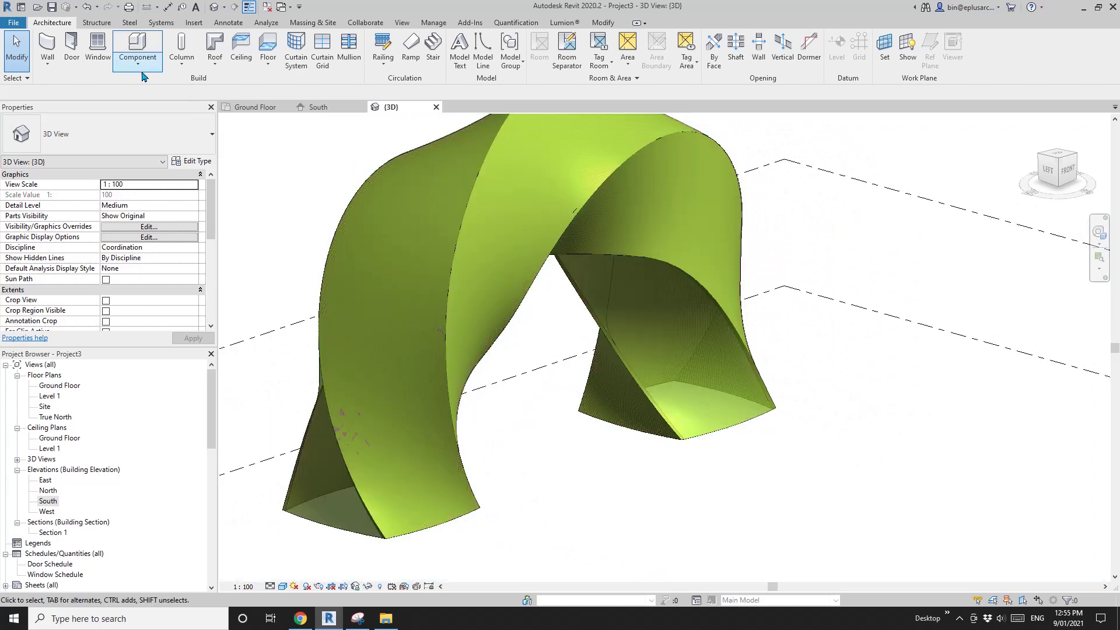
Place another Brick - 110 wall by face on the arch mass's remaining inner face and end the command.
click(44, 66)
click(70, 127)
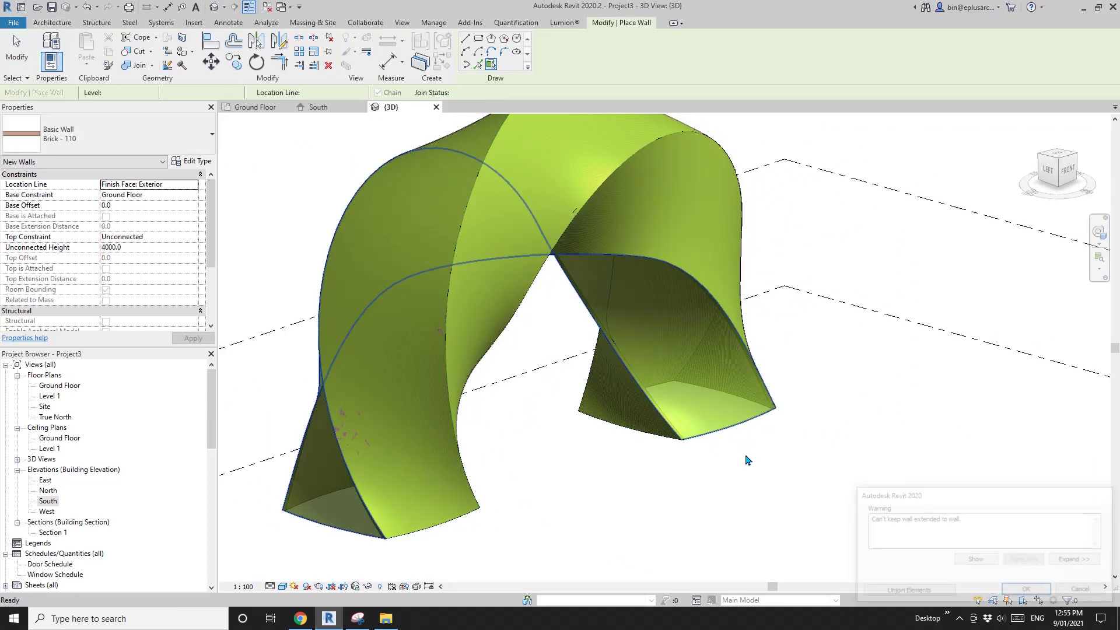
click(1027, 590)
key(Escape)
key(Escape)
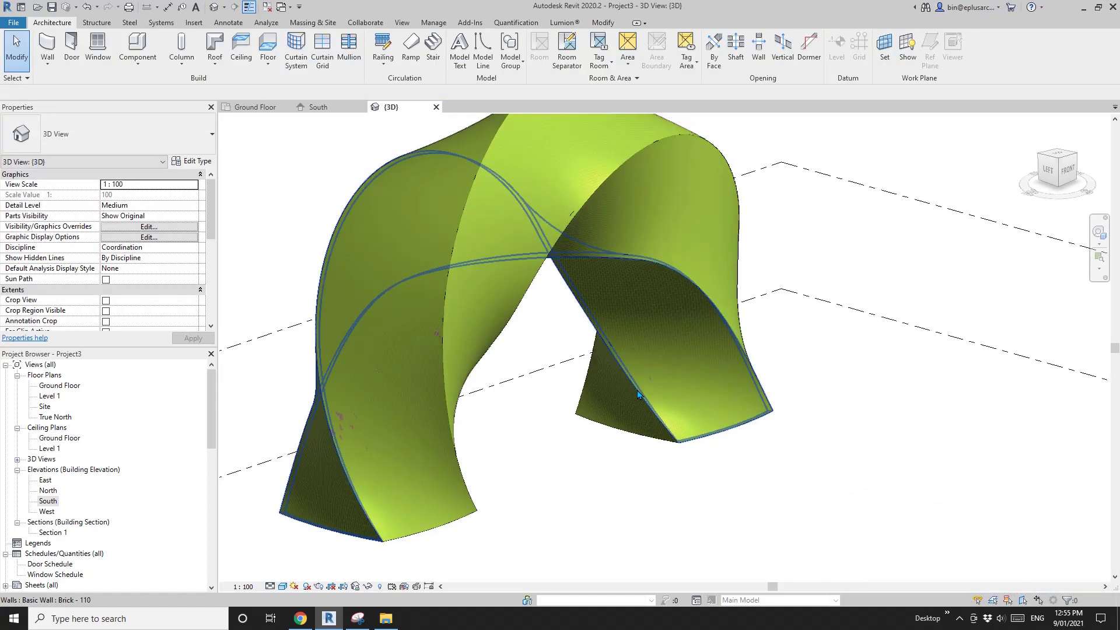
Set mass display to Show Mass by View Settings and turn off the Mass category in the 3D view's visibility overrides.
middle_drag(454, 177, 460, 183)
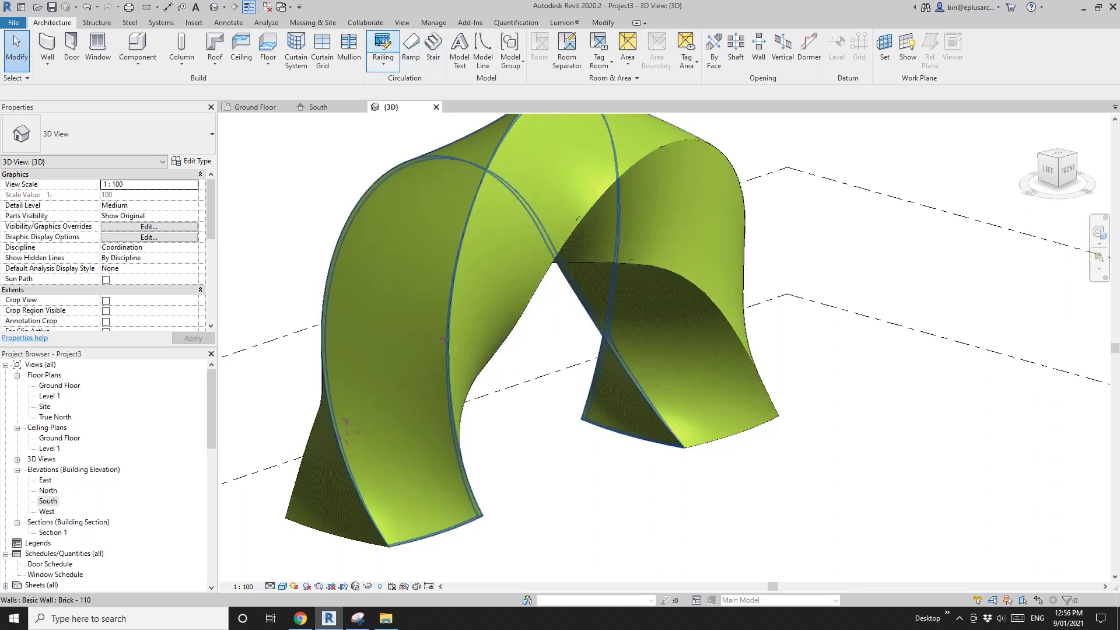
click(314, 22)
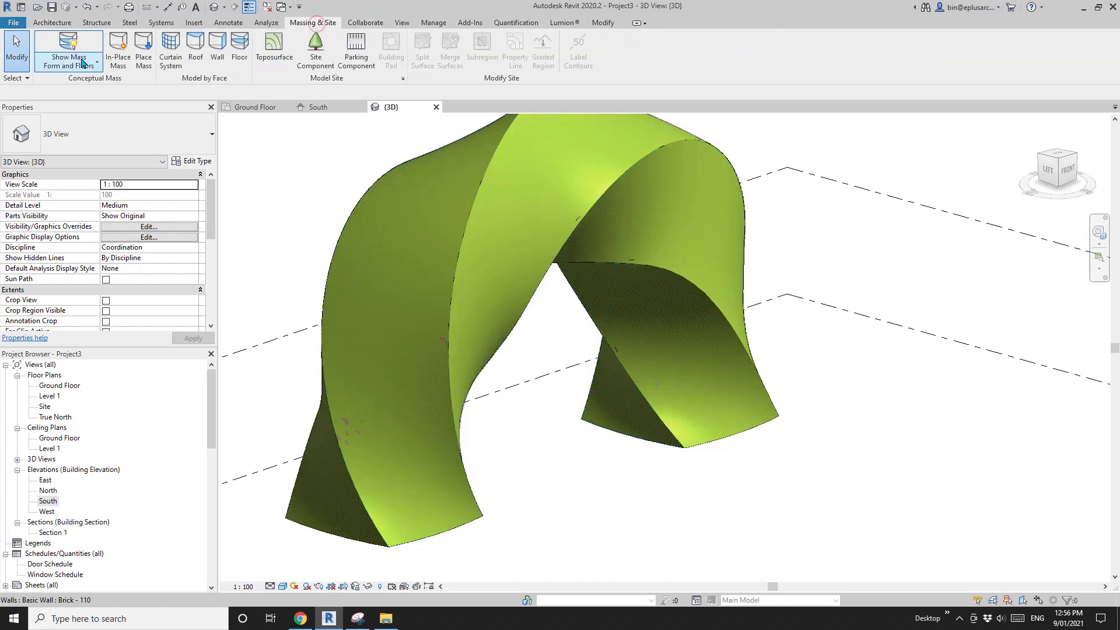
click(69, 50)
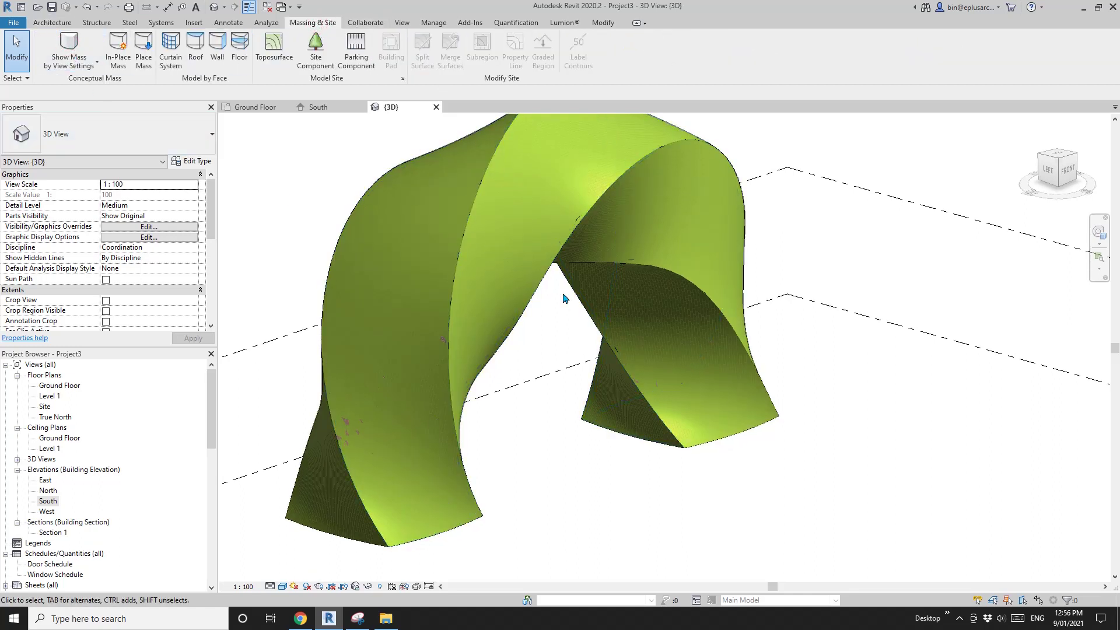
key(v)
key(v)
click(408, 314)
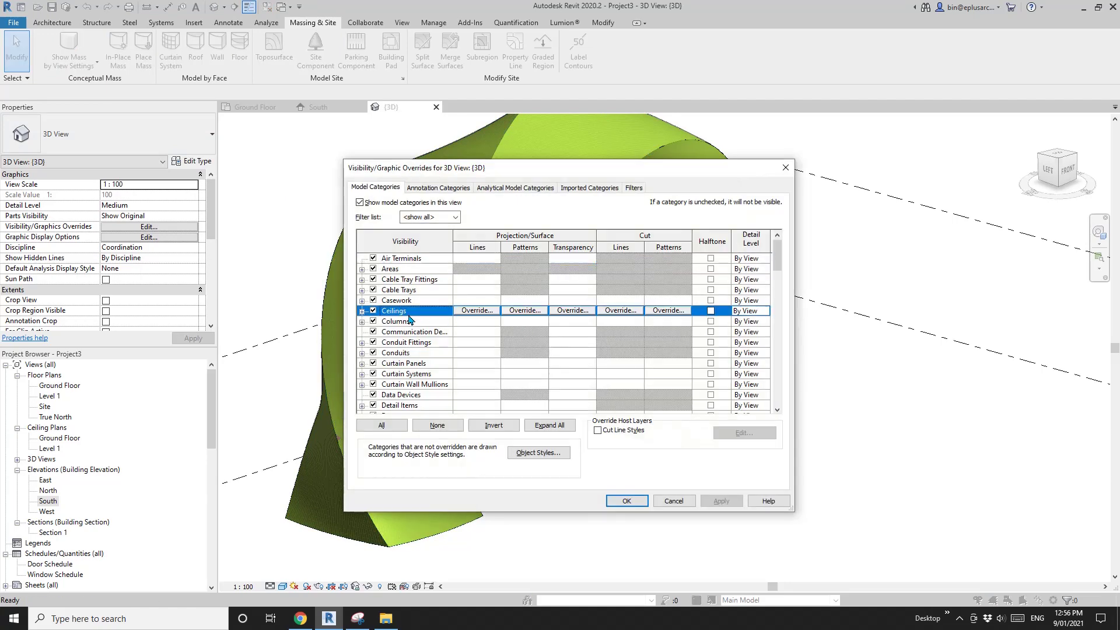
key(m)
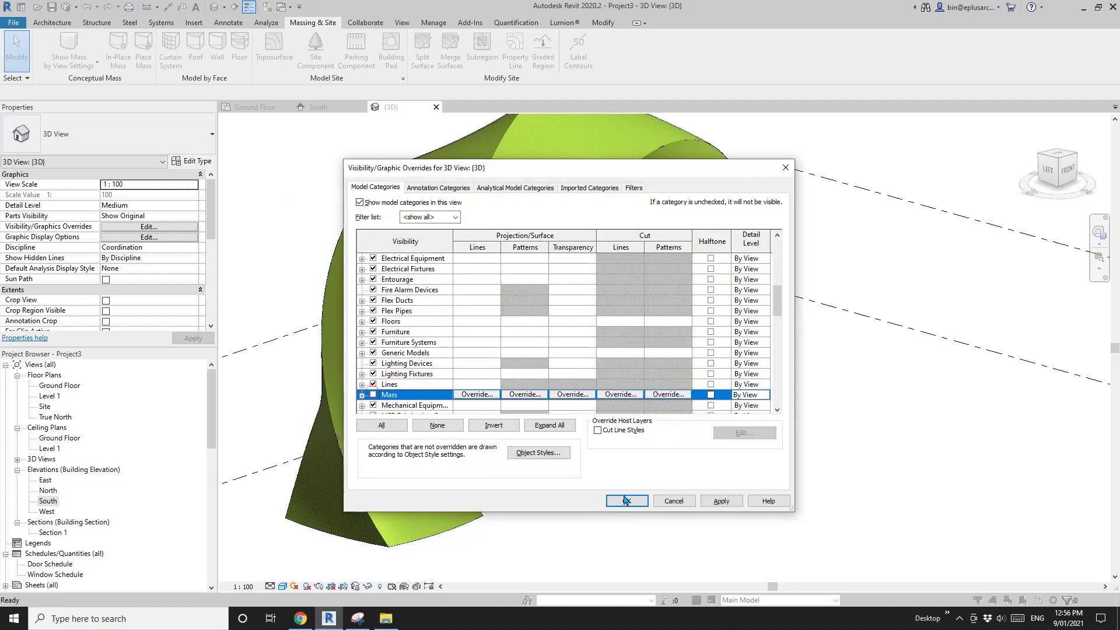
click(625, 500)
Examine the brick walls of the arch from several sides and inspect the brick pattern near the base of one leg.
shift+middle_drag(626, 502, 510, 292)
click(445, 338)
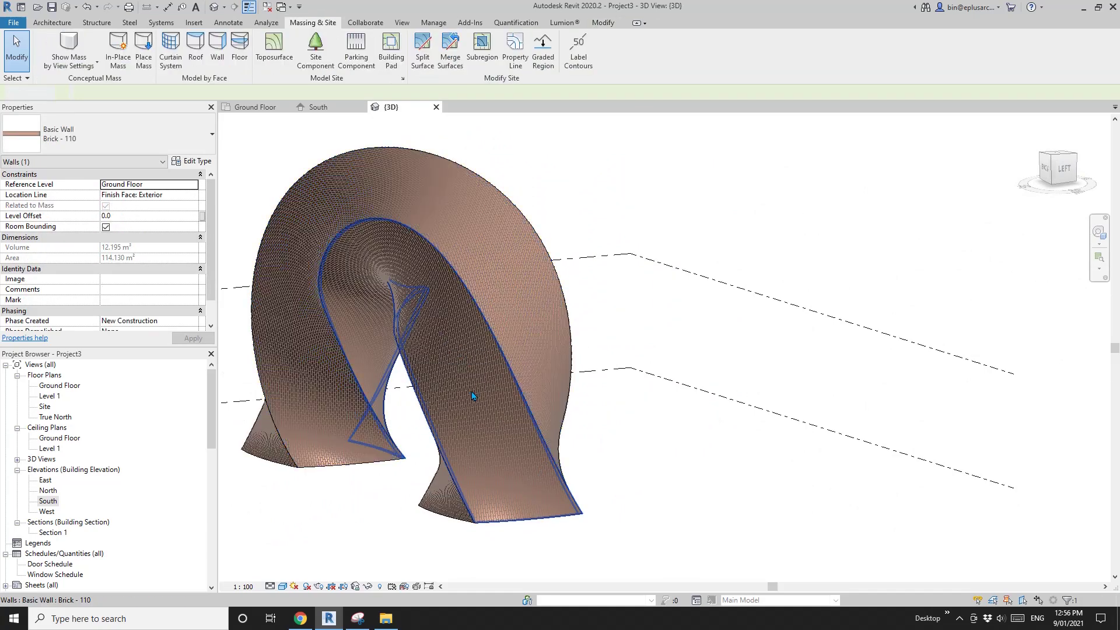
middle_drag(472, 396, 557, 357)
shift+middle_drag(557, 357, 625, 377)
scroll(625, 375, up, 2)
key(Escape)
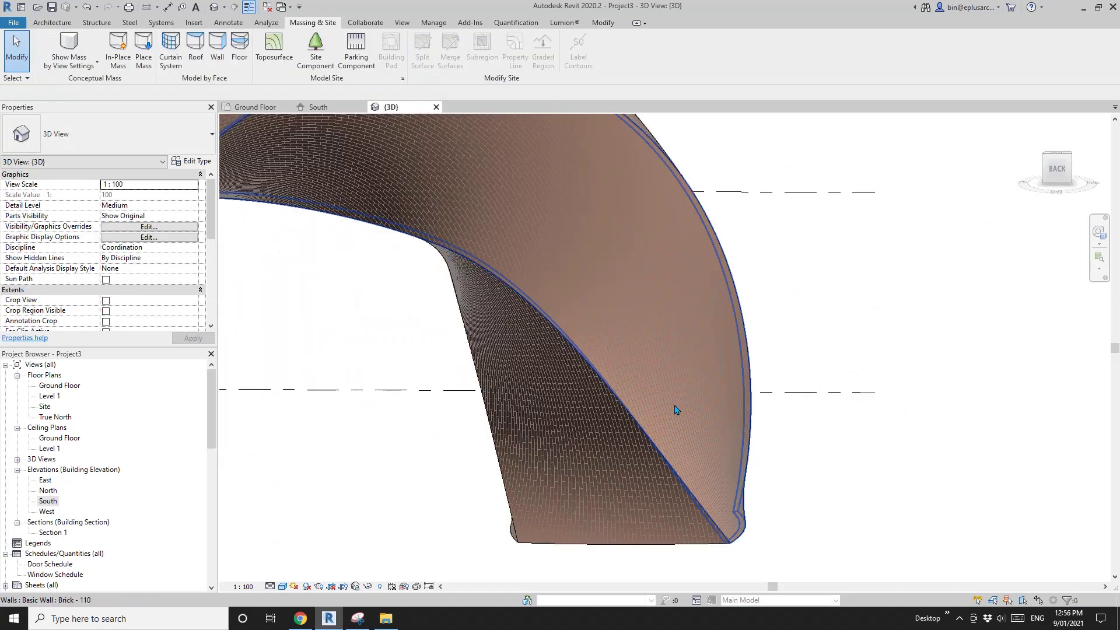
shift+middle_drag(675, 410, 481, 390)
scroll(473, 406, up, 2)
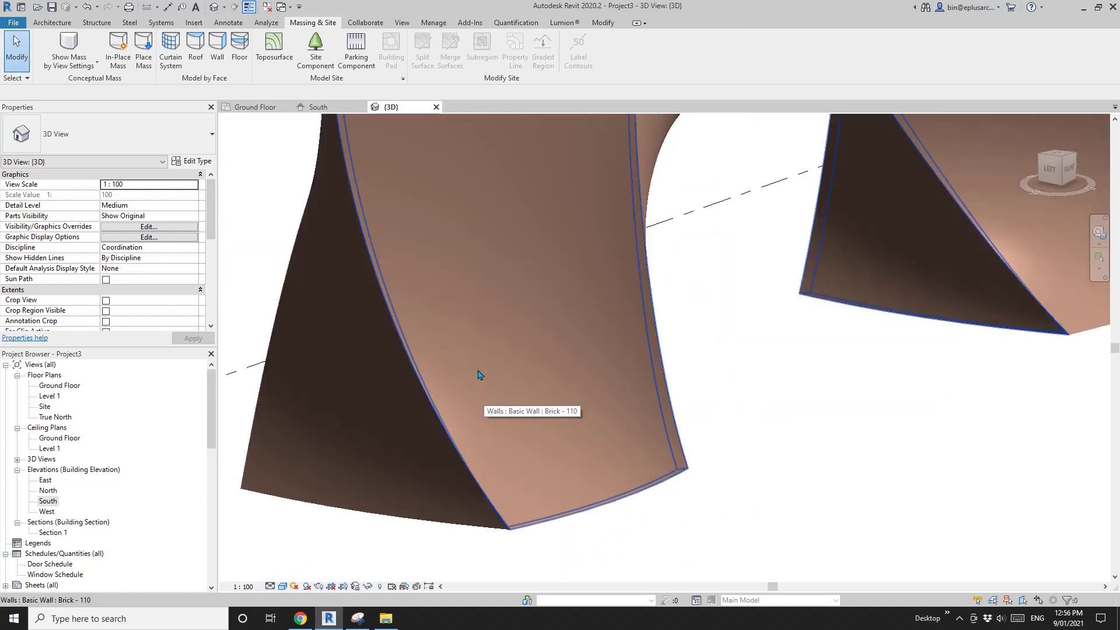
Rotate the brick surface pattern on the near leg's wide outer wall so the courses run across the wall.
click(475, 353)
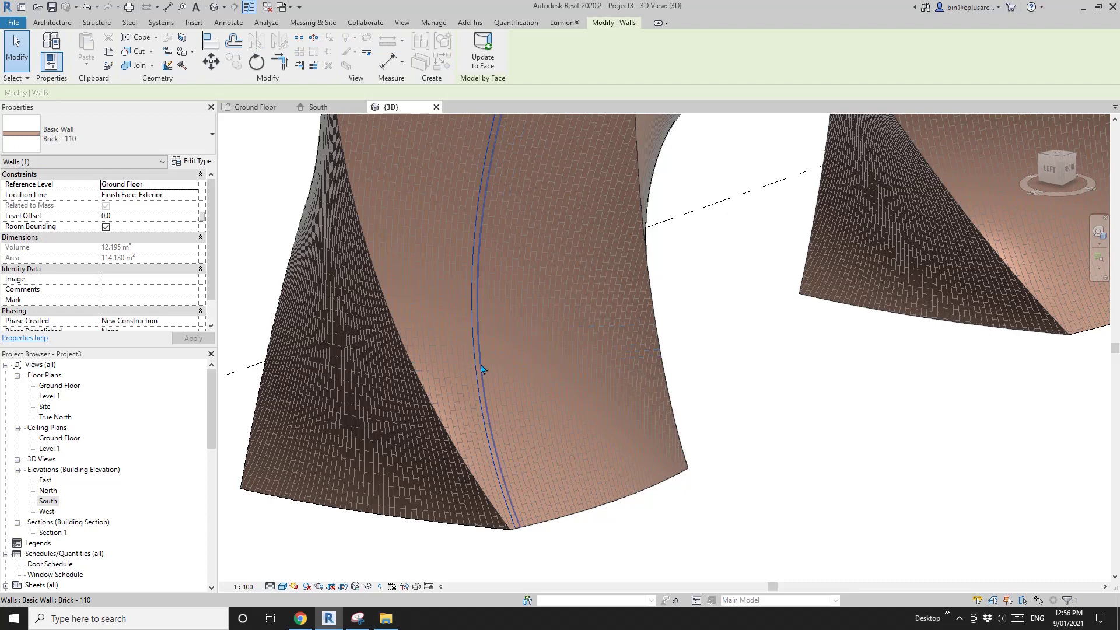
key(r)
key(o)
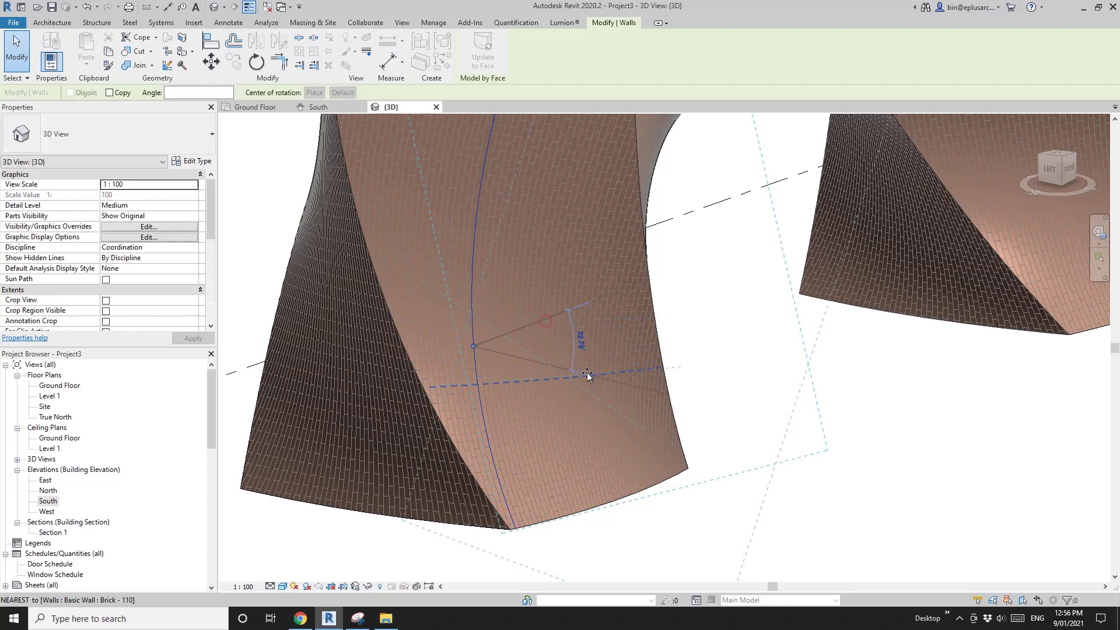
key(Escape)
key(Escape)
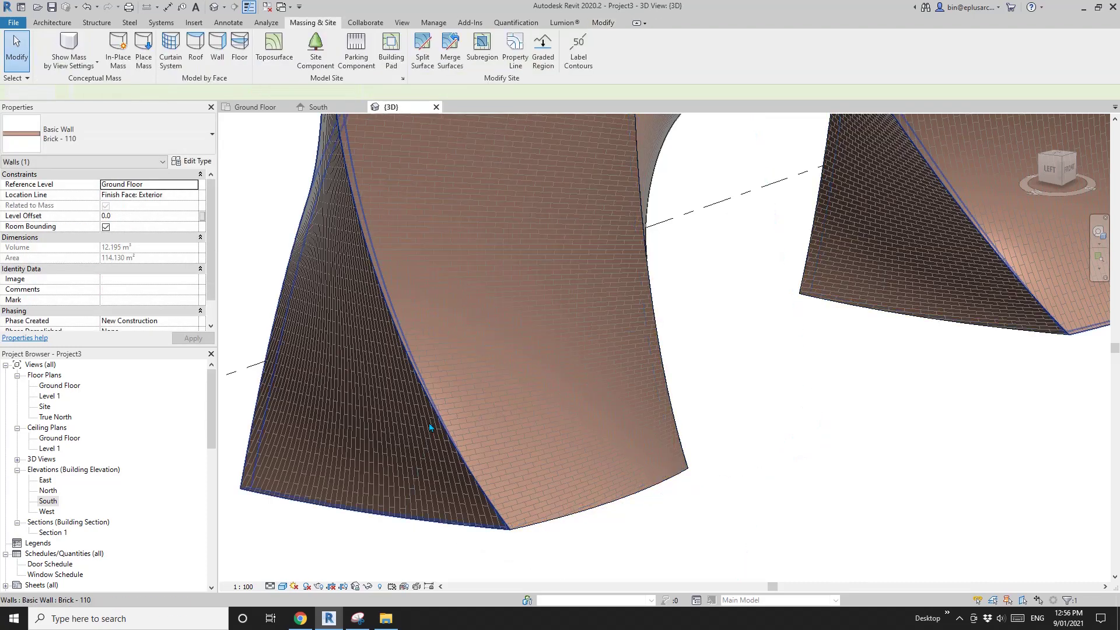
Rotate the brick surface pattern on the adjoining shaded wall of the same leg.
scroll(356, 422, up, 1)
click(365, 420)
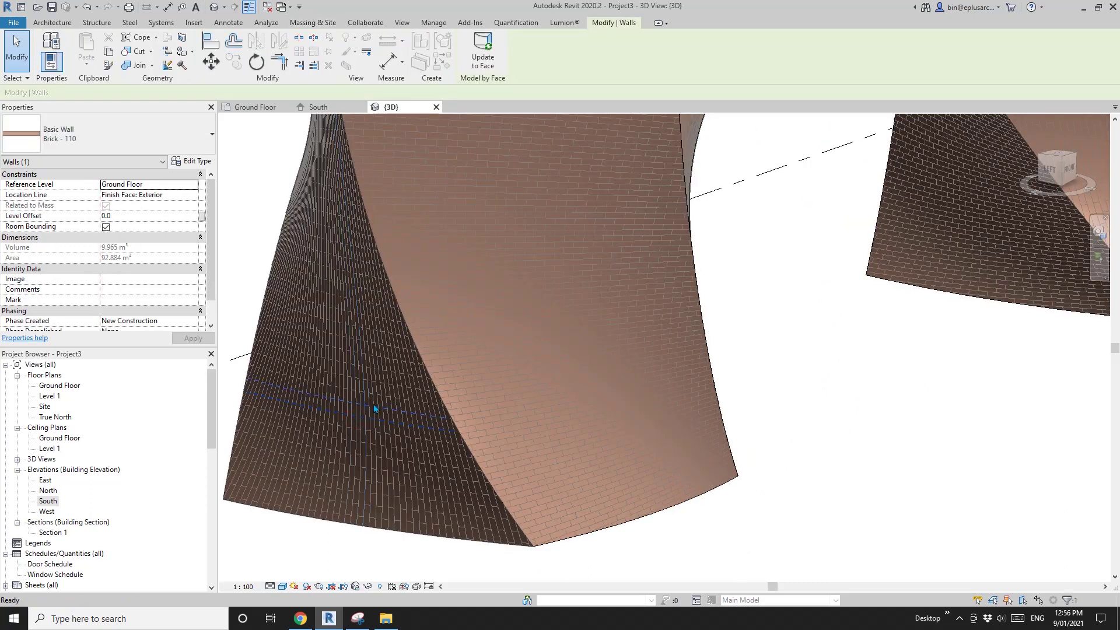
key(Return)
scroll(847, 282, down, 2)
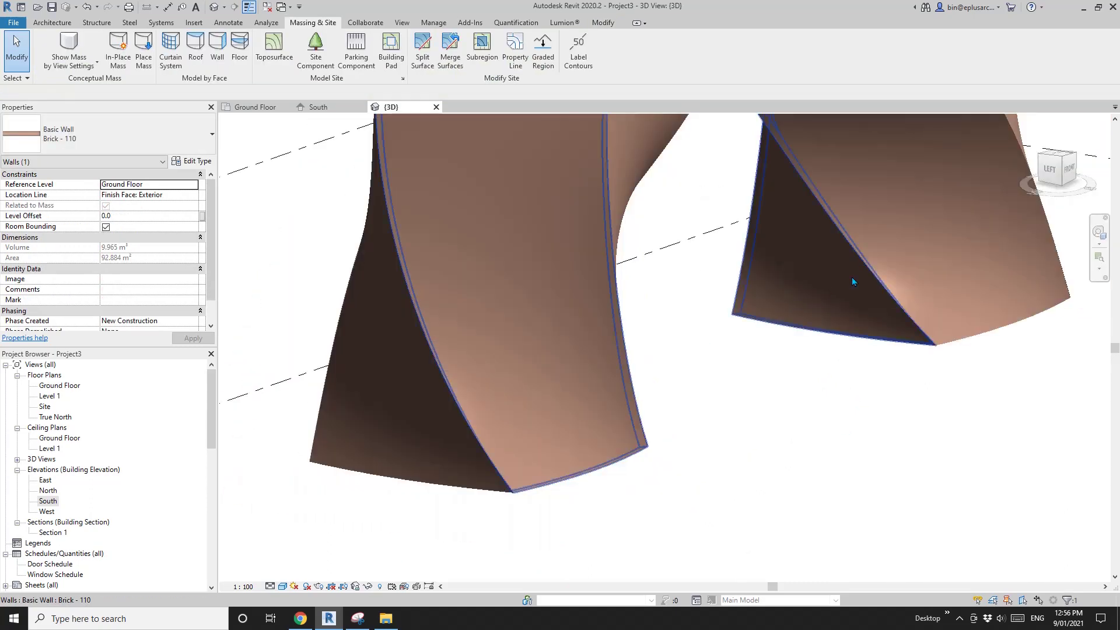
Rotate the brick surface pattern on the curved front wall at the base of the other leg so the courses run across it.
key(Escape)
scroll(736, 275, down, 3)
shift+middle_drag(662, 312, 468, 350)
scroll(519, 429, up, 5)
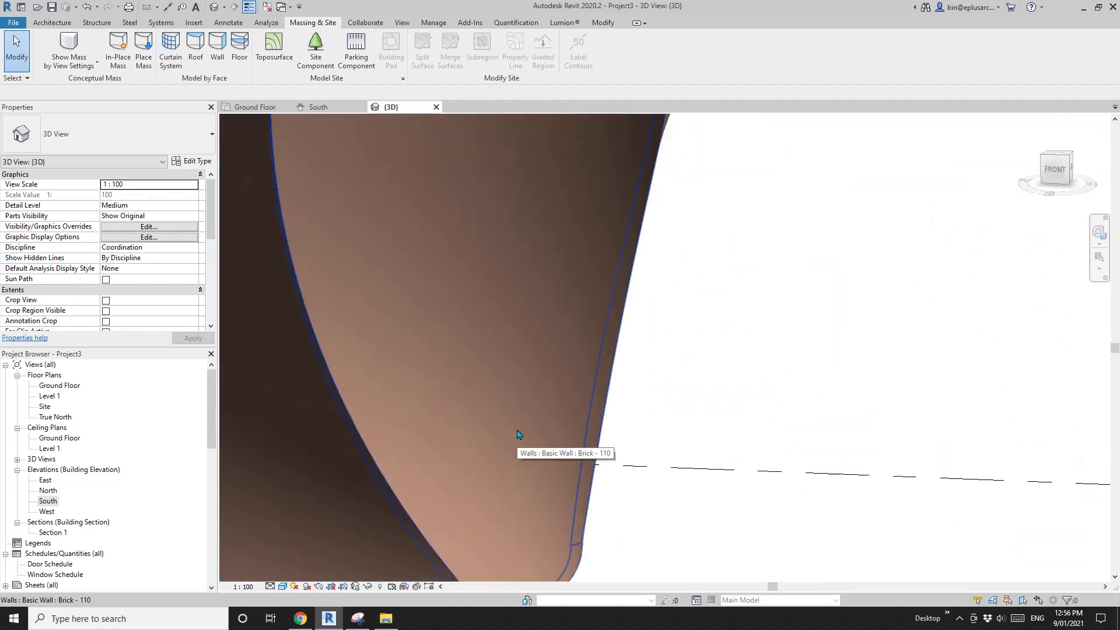
click(452, 320)
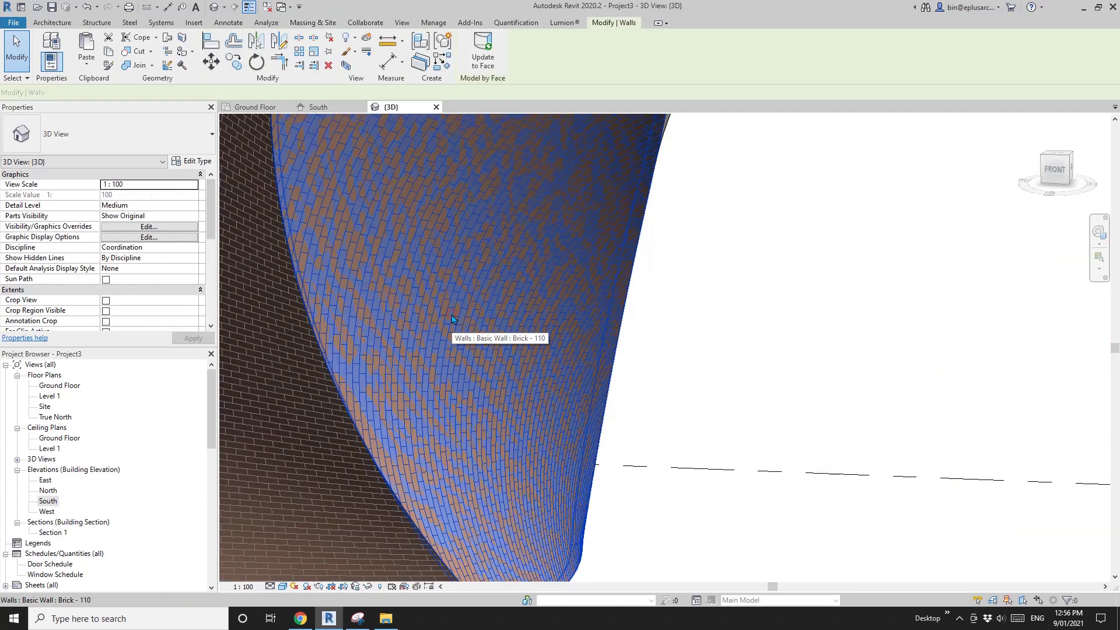
shift+middle_drag(450, 313, 450, 313)
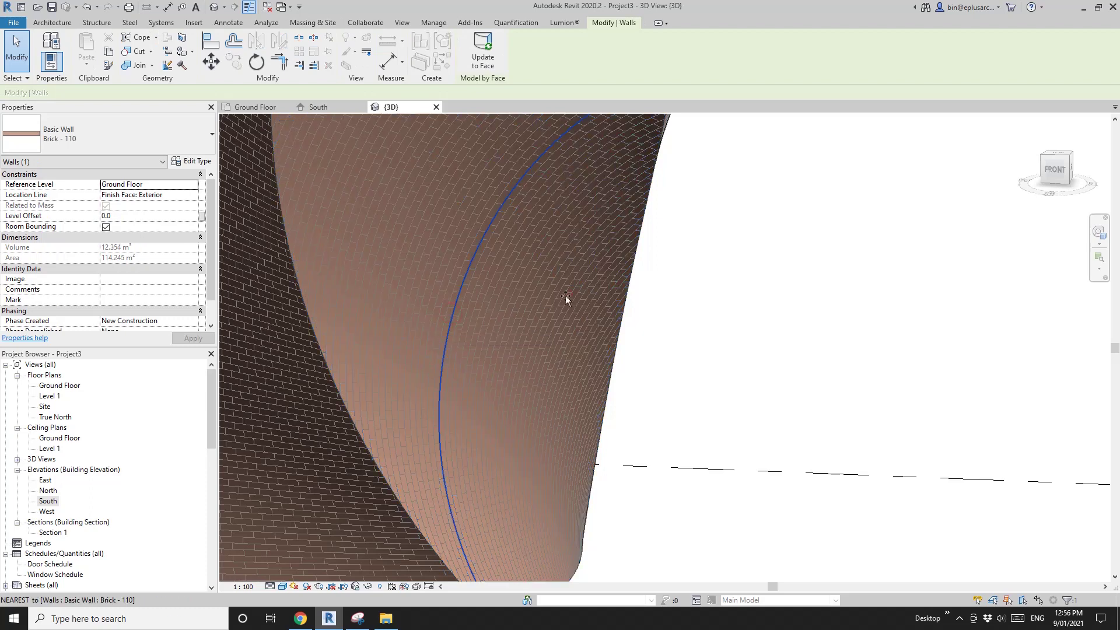
scroll(550, 321, down, 5)
click(645, 313)
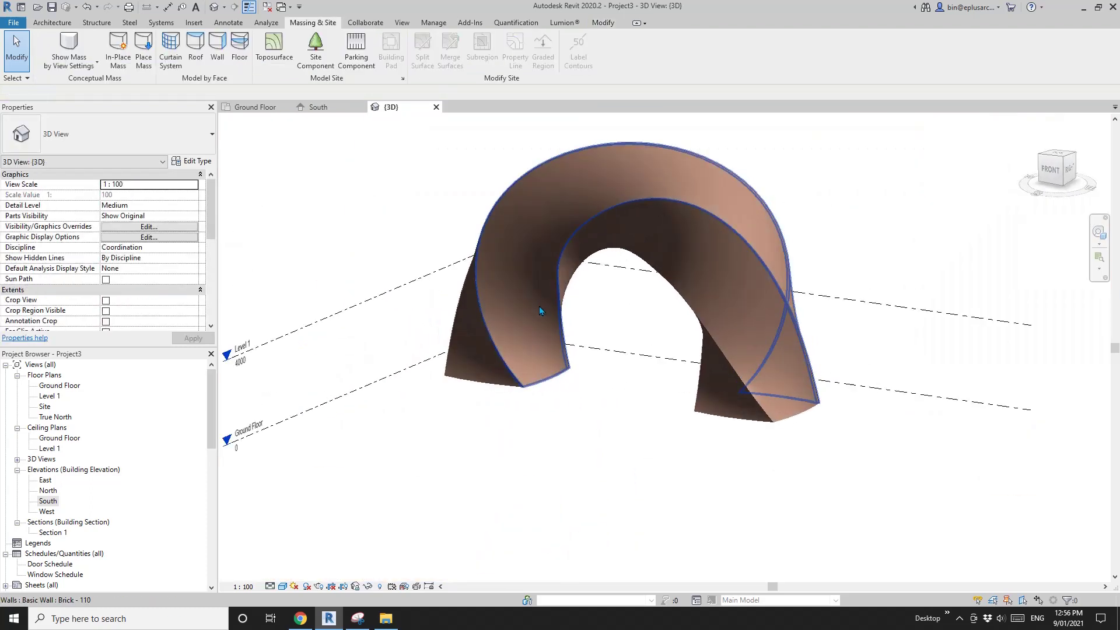
Rotate the brick surface pattern by 90 degrees on the broad curved wall that rises from the front leg beside its shaded face.
scroll(539, 310, up, 4)
click(514, 342)
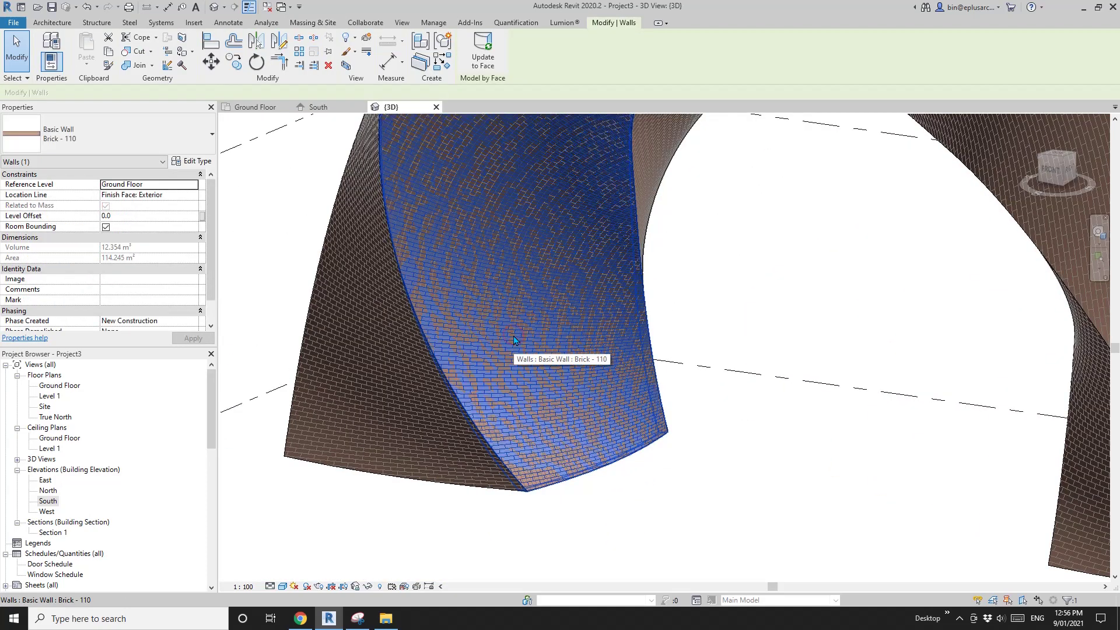
key(Escape)
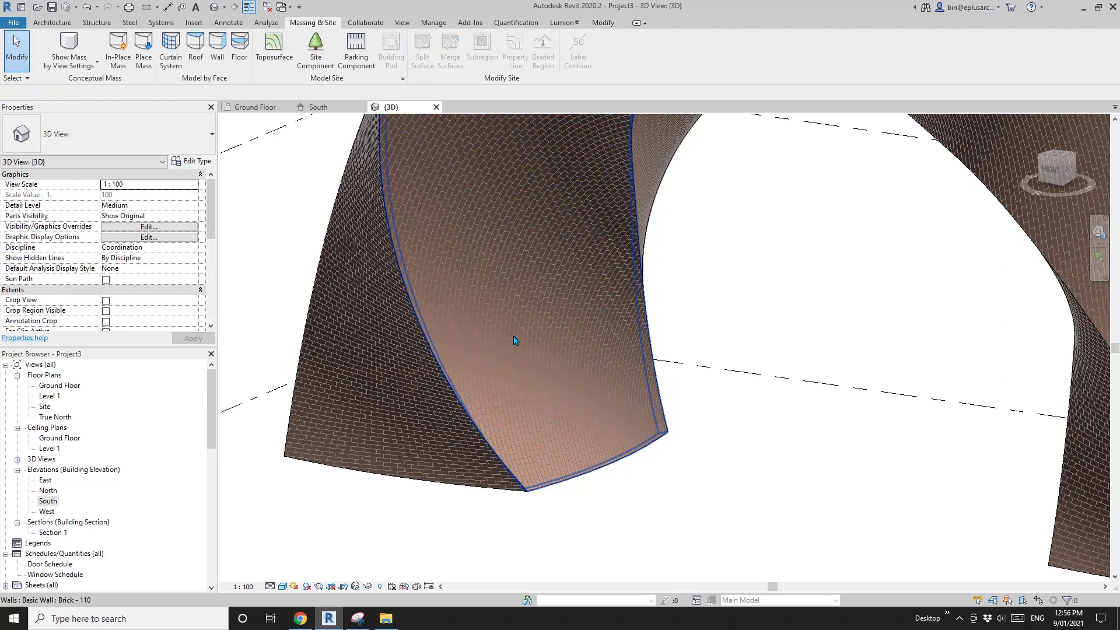
click(516, 351)
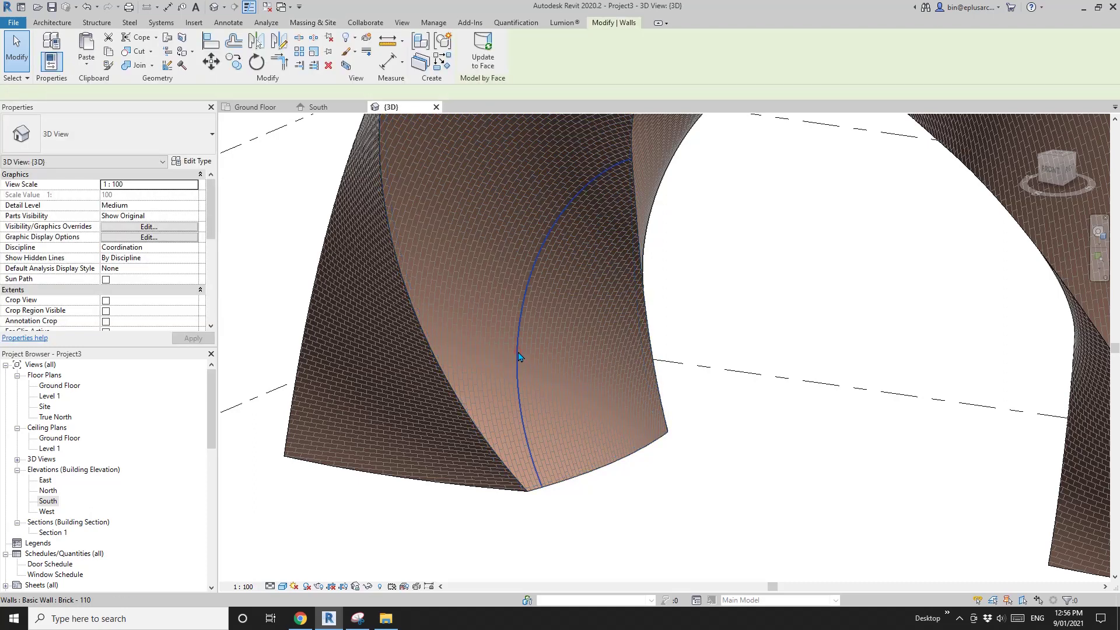
text(90)
key(Return)
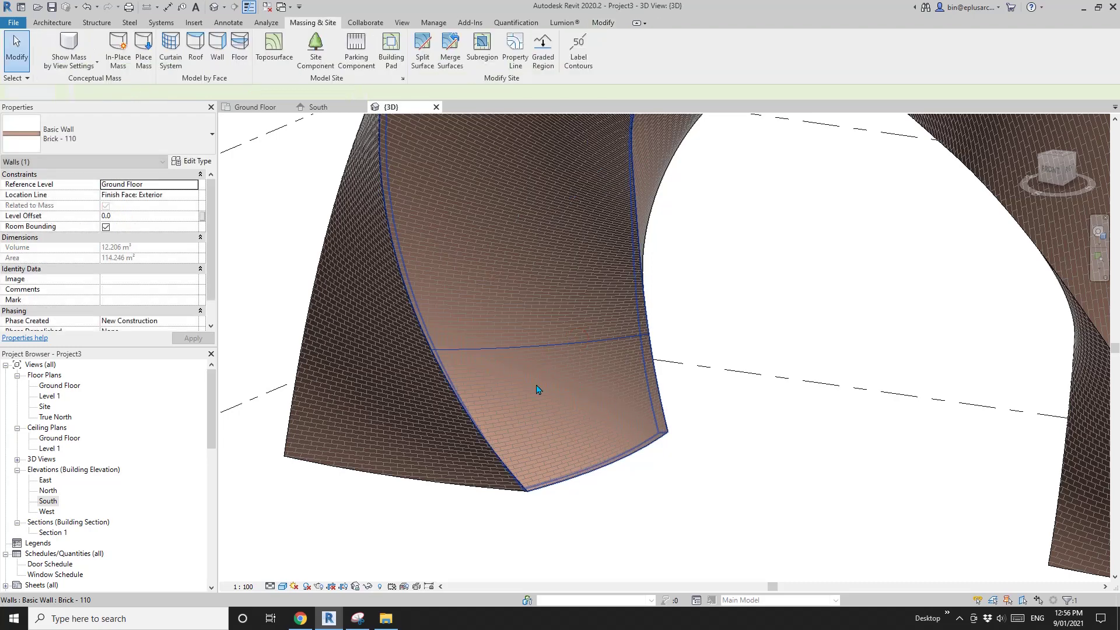
Rotate the brick surface pattern on the shaded wall at the arch's right-elevation side so its courses run across the wall.
scroll(537, 393, down, 2)
shift+middle_drag(694, 375, 587, 368)
scroll(474, 458, up, 5)
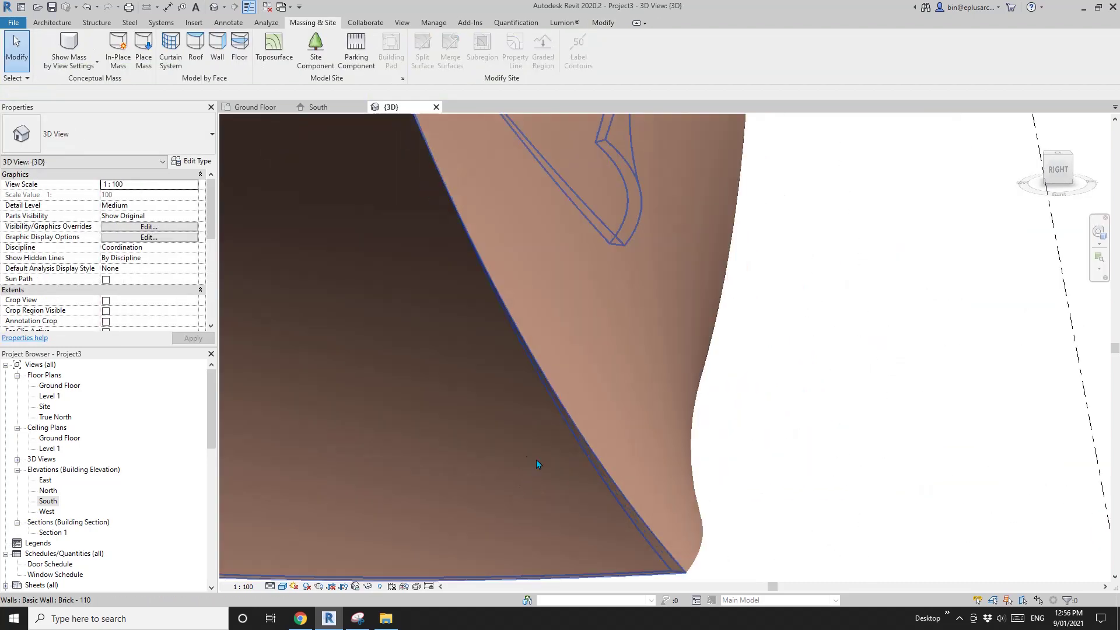
click(472, 454)
key(r)
key(o)
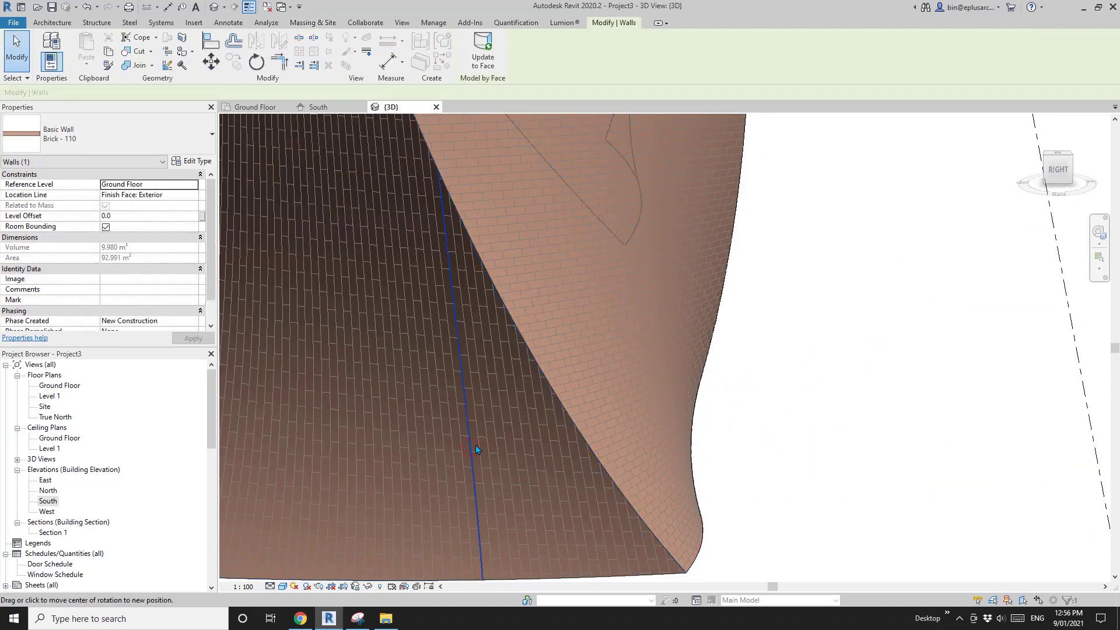
key(Escape)
key(Escape)
Examine the brick courses on all faces of the twisted arch from the right and back sides.
scroll(540, 397, down, 5)
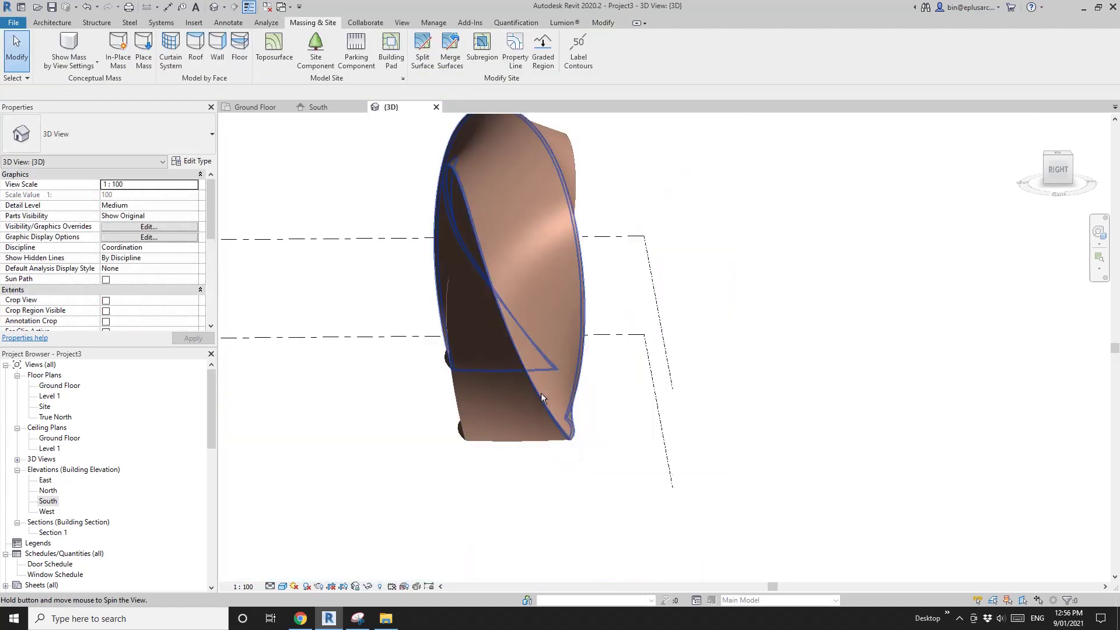
mouse_move(540, 387)
shift+middle_down()
mouse_move(560, 407)
mouse_move(377, 399)
mouse_move(633, 400)
mouse_move(527, 324)
mouse_move(515, 243)
mouse_move(484, 243)
mouse_move(557, 227)
mouse_move(507, 280)
mouse_move(713, 412)
mouse_move(615, 390)
shift+middle_up()
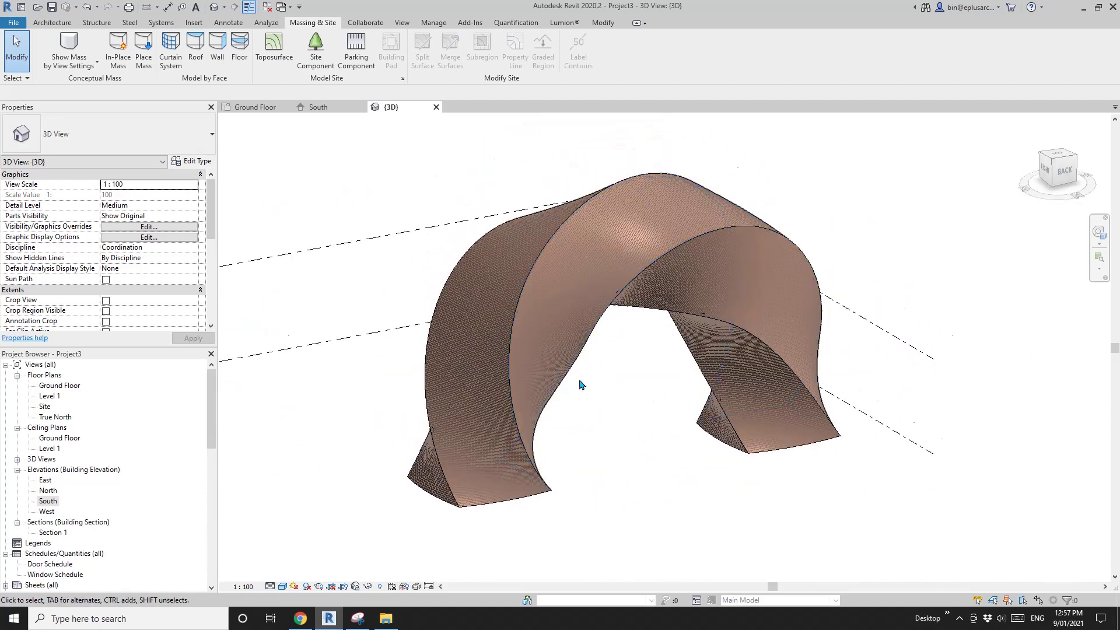
scroll(586, 388, up, 5)
shift+middle_drag(564, 386, 646, 409)
shift+middle_drag(646, 409, 629, 389)
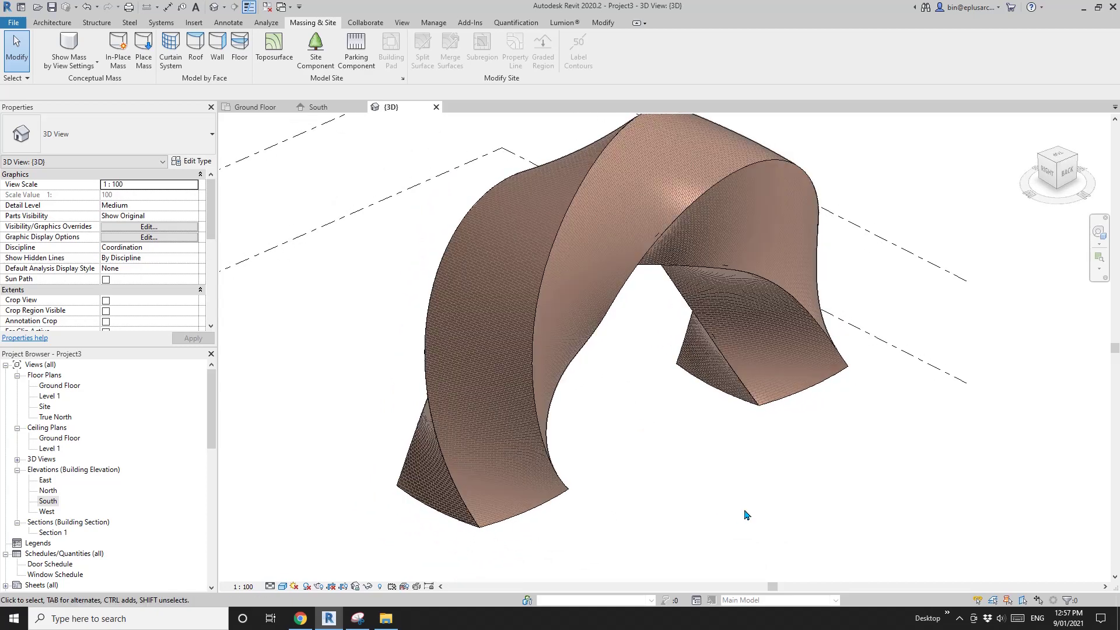